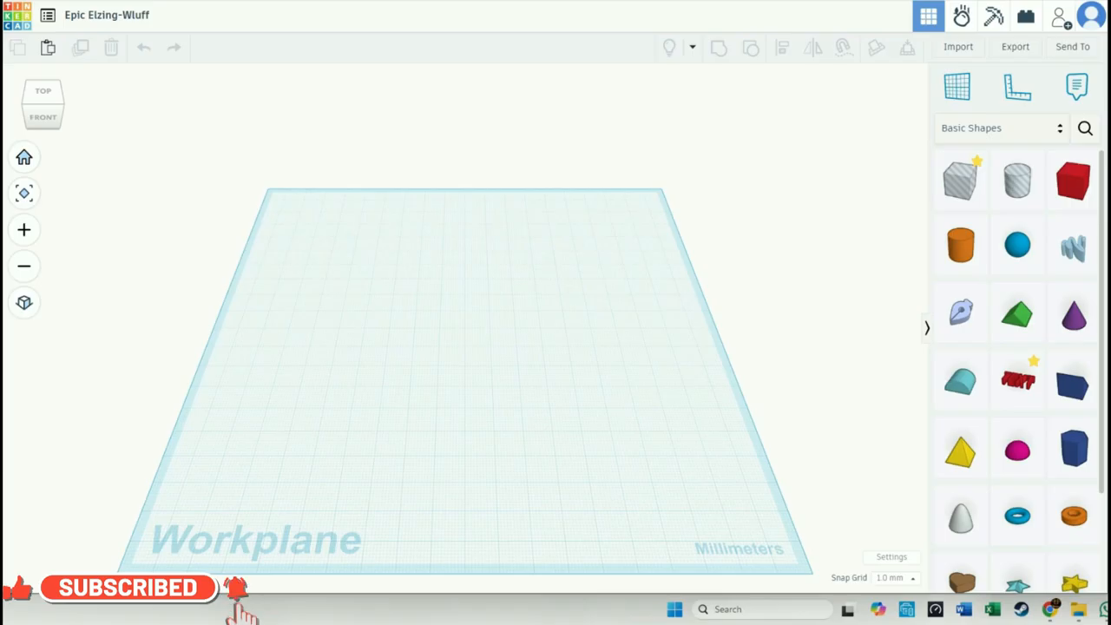
# - Bring the TemPad_img.jpg reference picture over the workspace for viewing and move it back out of the way
pyautogui.moveTo(1110, 55); pyautogui.dragTo(502, 61)
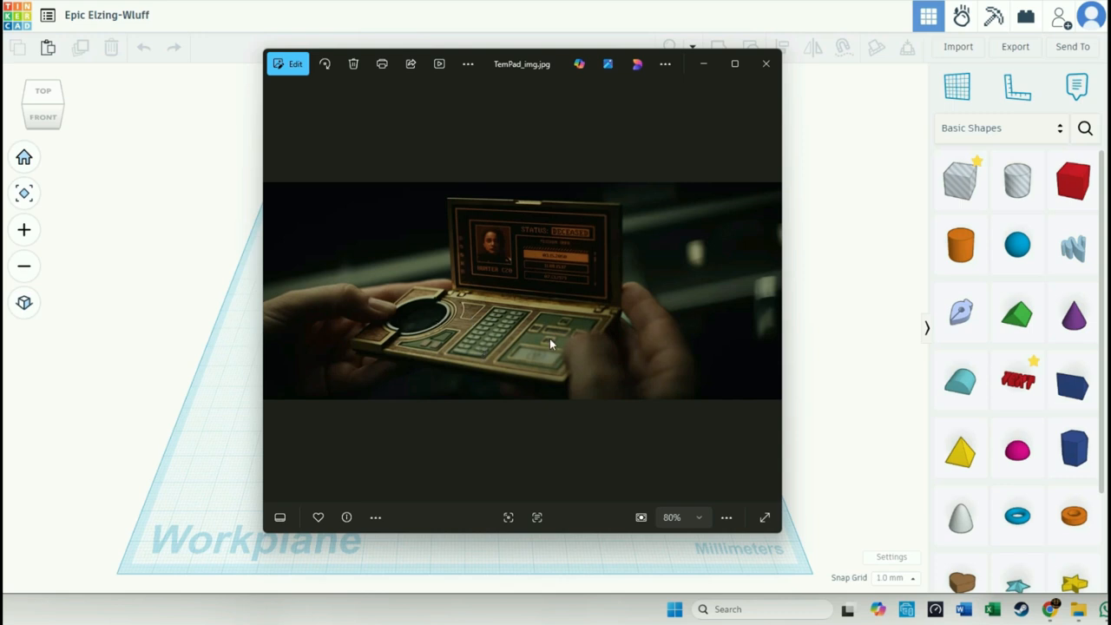
pyautogui.moveTo(531, 64); pyautogui.dragTo(1110, 122)
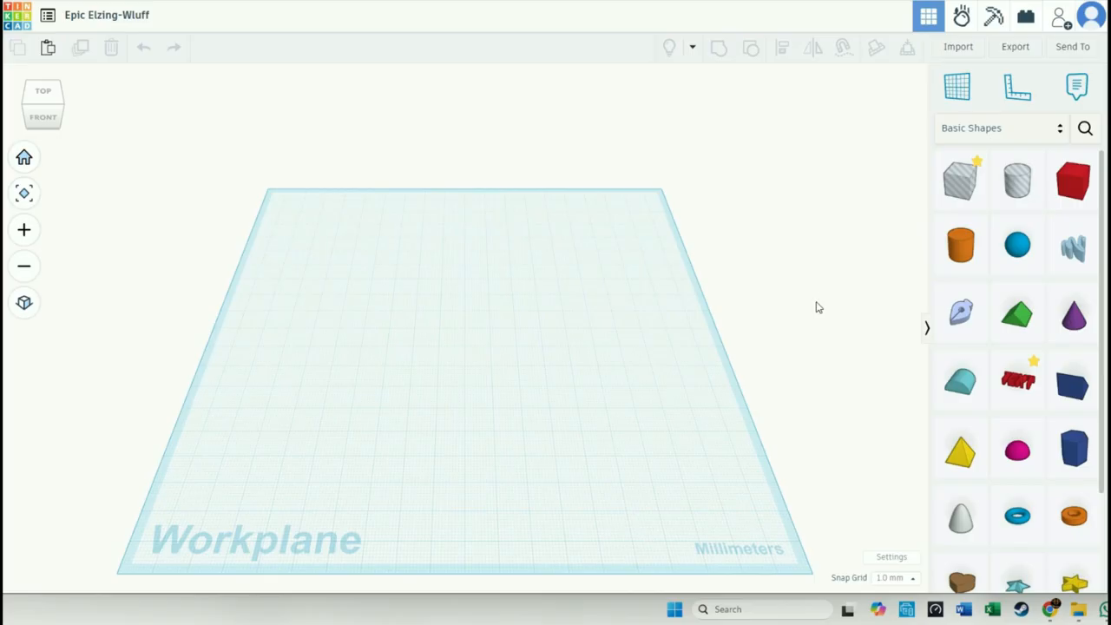
# - Place a red box near the middle of the workplane and lower its height to make a flat slab
pyautogui.moveTo(1073, 180); pyautogui.dragTo(484, 337)
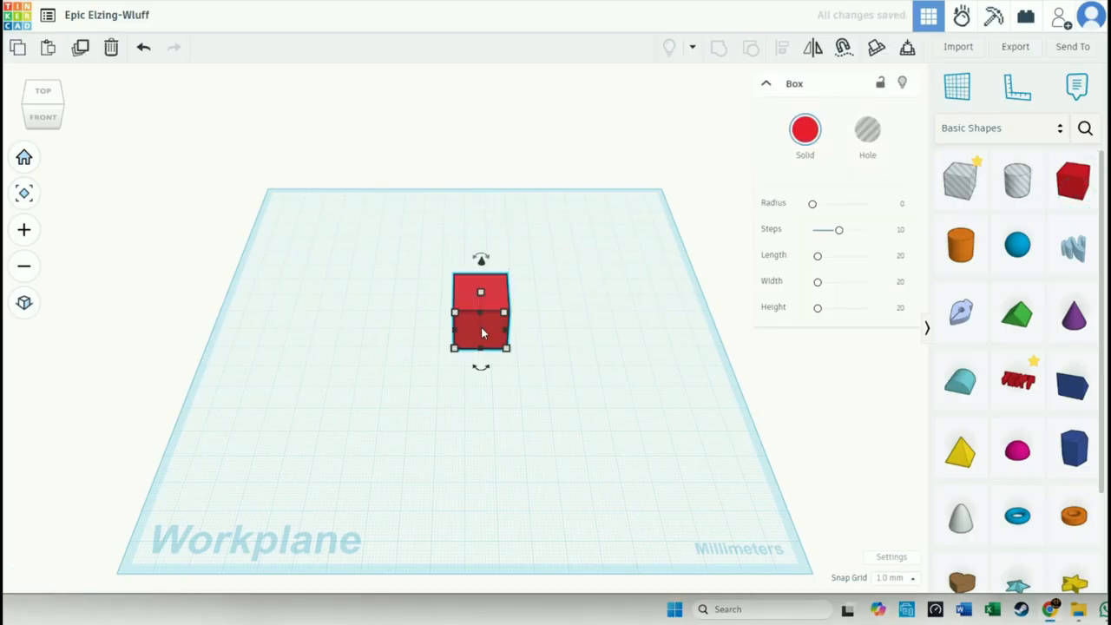
pyautogui.scroll(5, 483, 337)
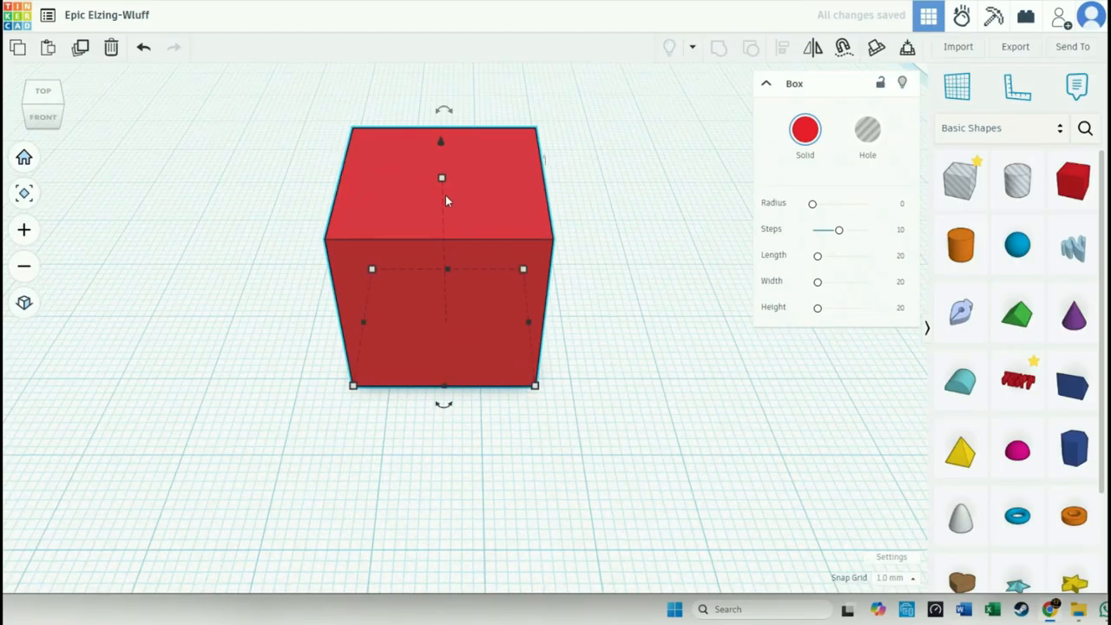
pyautogui.moveTo(441, 179); pyautogui.dragTo(447, 304)
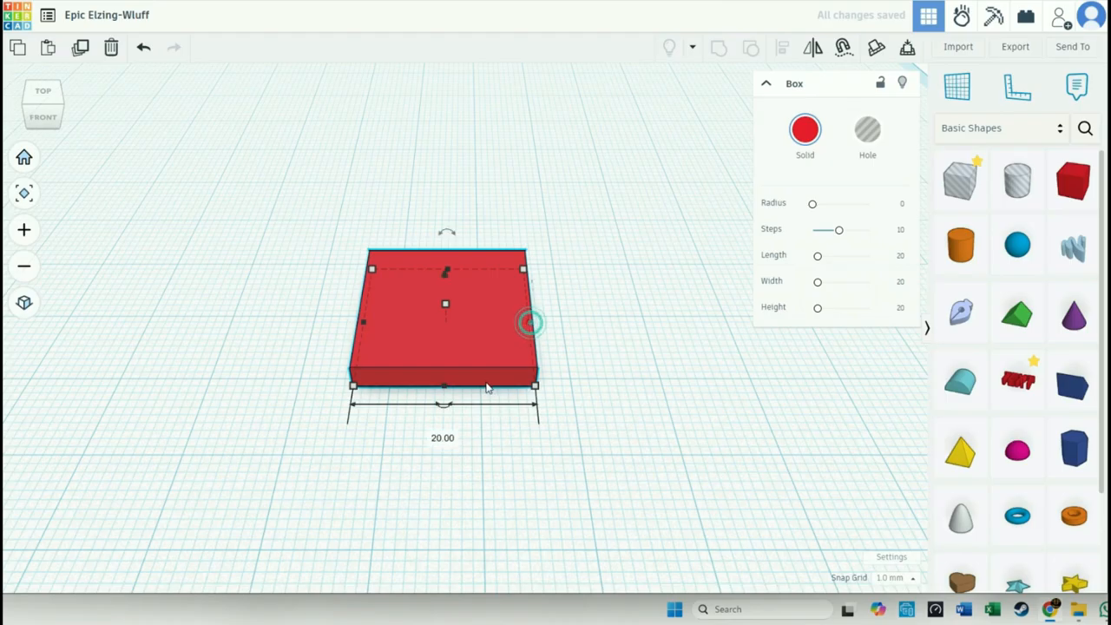
# - Set the slab's width and depth to 10 mm each
pyautogui.click(442, 437)
pyautogui.click(442, 437)
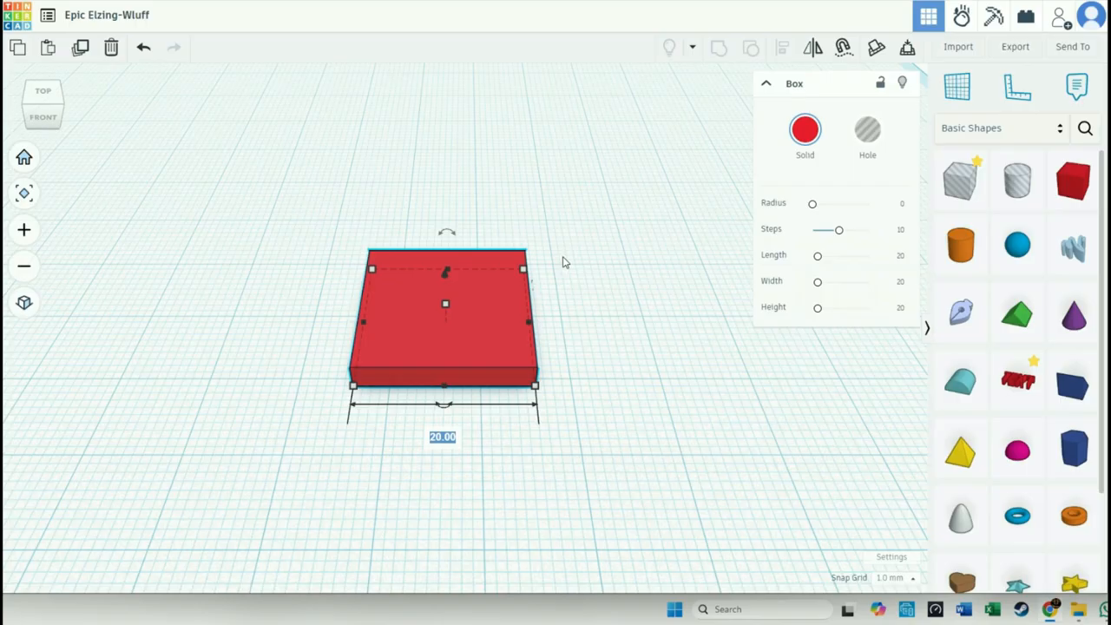
pyautogui.write('10')
pyautogui.press('Return')
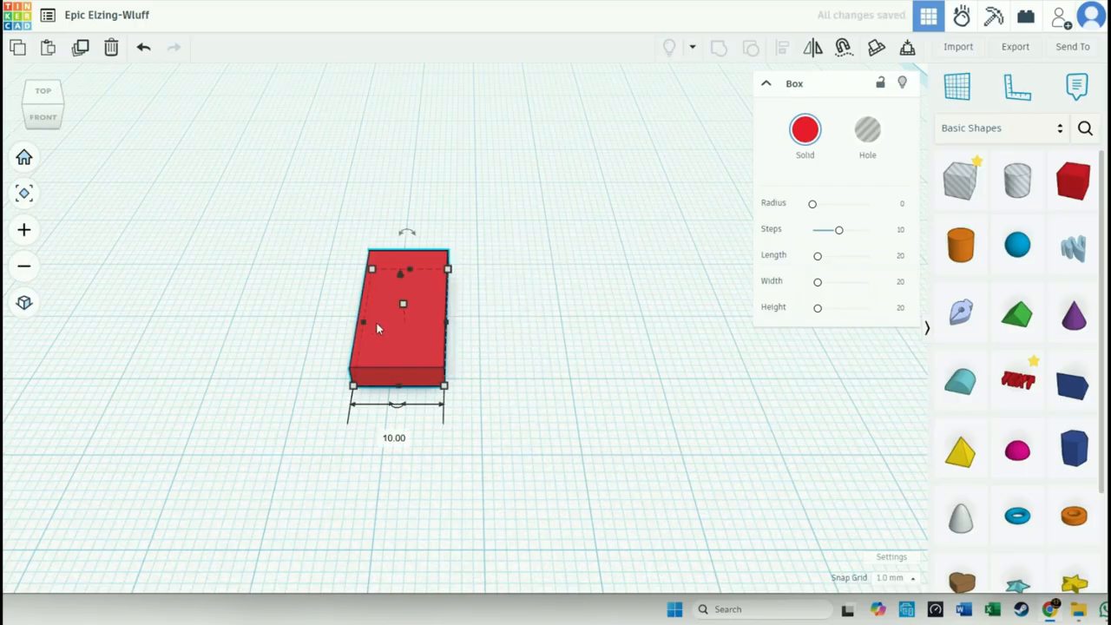
pyautogui.press('Tab')
pyautogui.write('10')
pyautogui.press('Return')
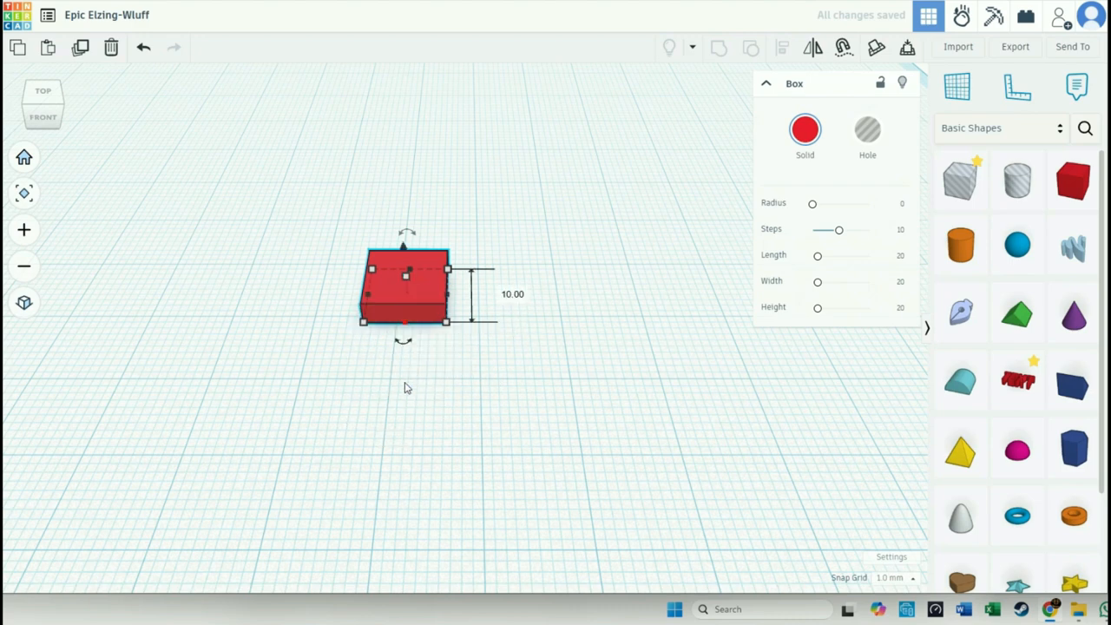
# - Stretch the slab's width to 20 mm and reduce its height to 1 mm
pyautogui.click(425, 370)
pyautogui.click(438, 295)
pyautogui.scroll(5, 438, 297)
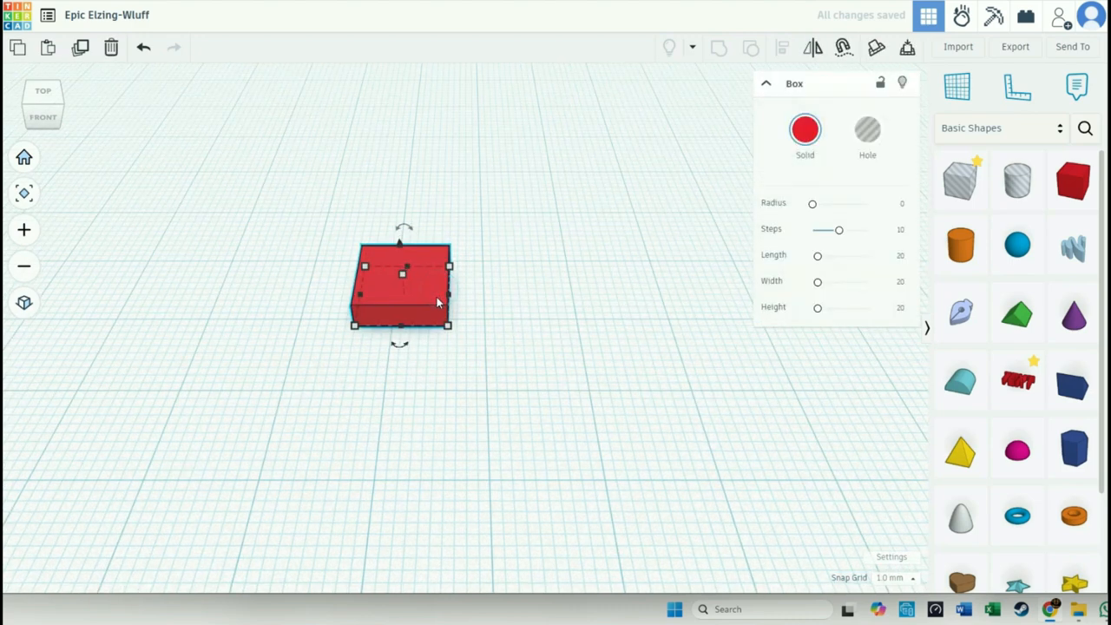
pyautogui.moveTo(485, 297); pyautogui.dragTo(584, 300)
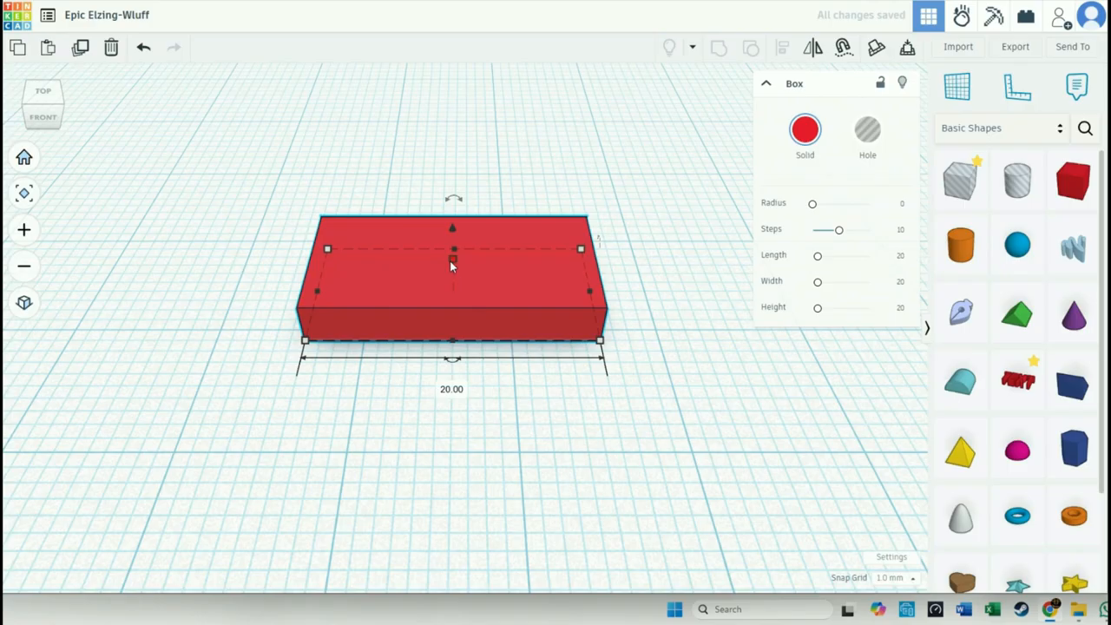
pyautogui.click(452, 261)
pyautogui.moveTo(453, 270); pyautogui.dragTo(454, 274)
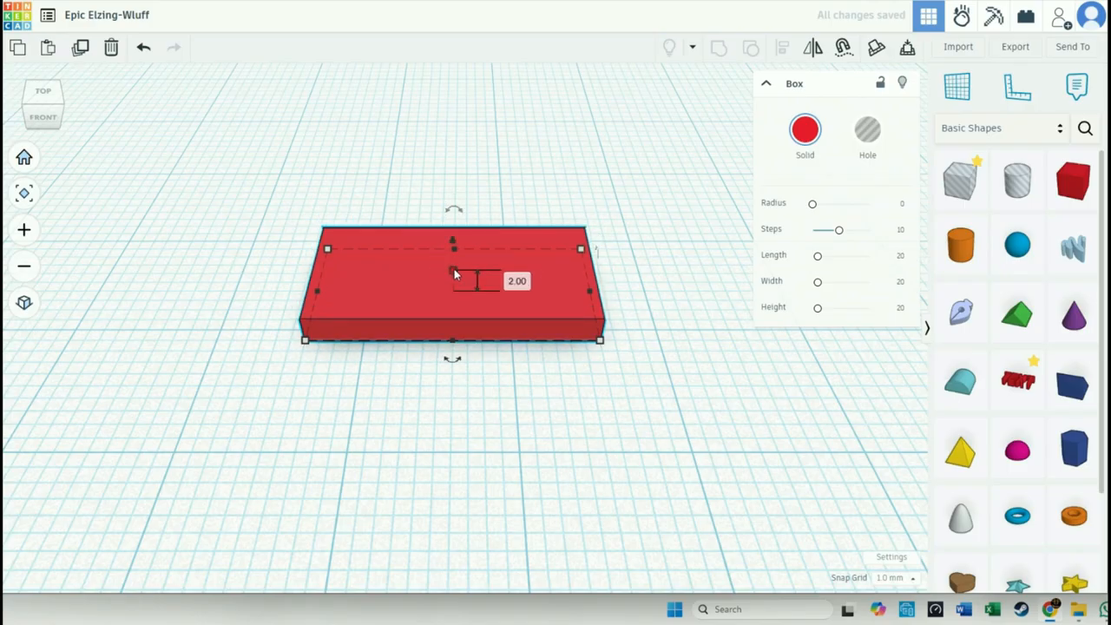
pyautogui.moveTo(454, 275); pyautogui.dragTo(454, 282)
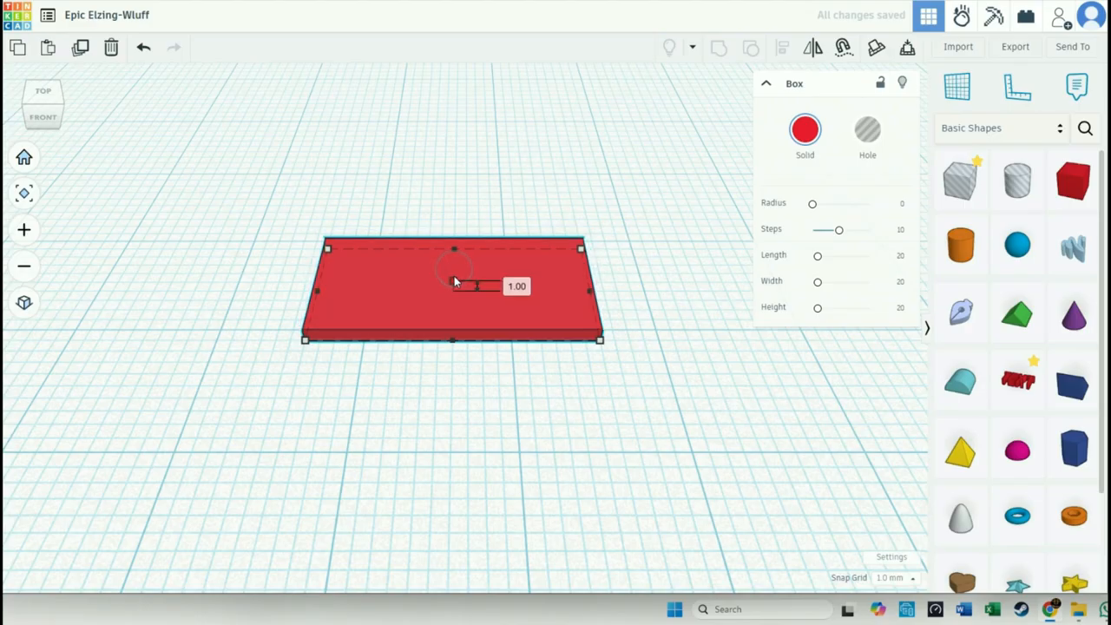
# - Set the snap grid to 0.5 mm and deselect the slab
pyautogui.click(902, 578)
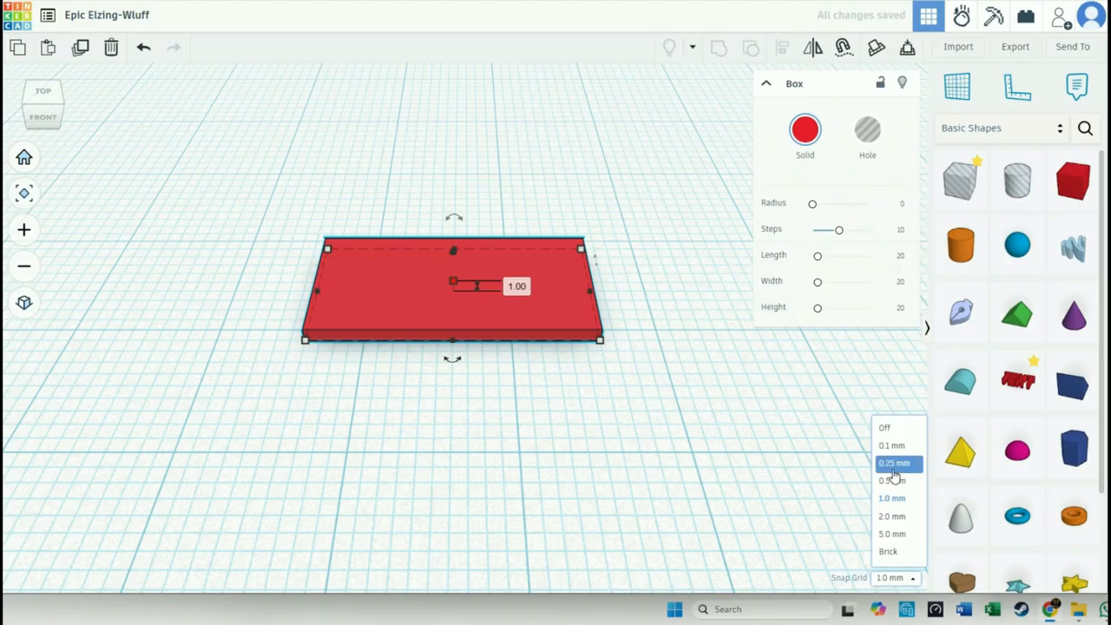
pyautogui.click(895, 479)
pyautogui.click(481, 416)
# - Make a copy of the slab, move it directly over the original and raise it by 1 mm
pyautogui.click(460, 312)
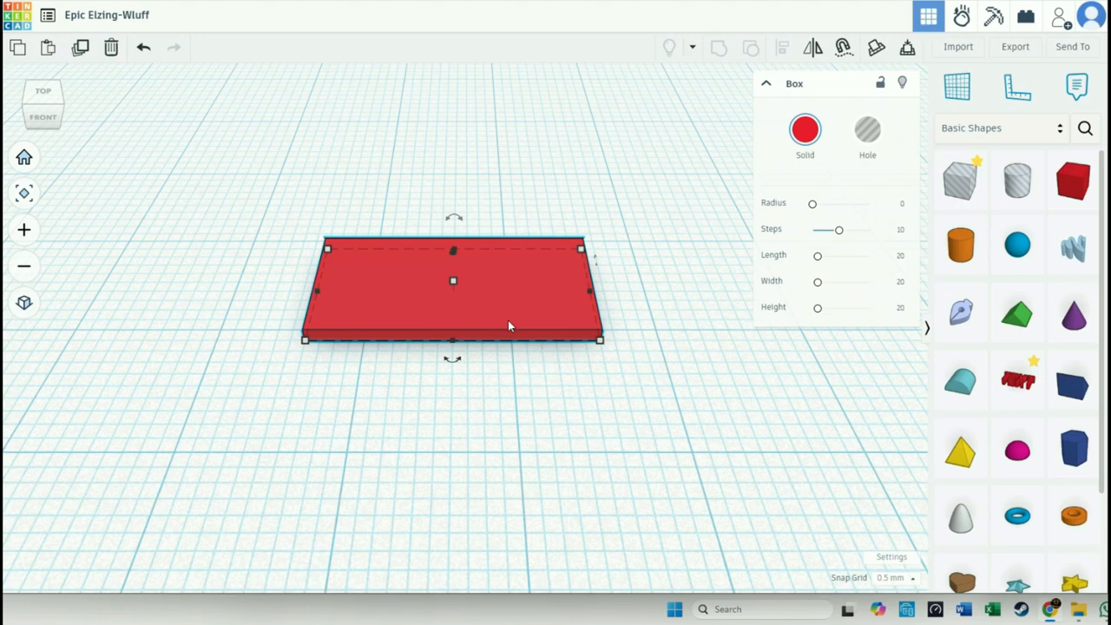
pyautogui.hotkey('ctrl', 'v')
pyautogui.moveTo(650, 311); pyautogui.dragTo(512, 317)
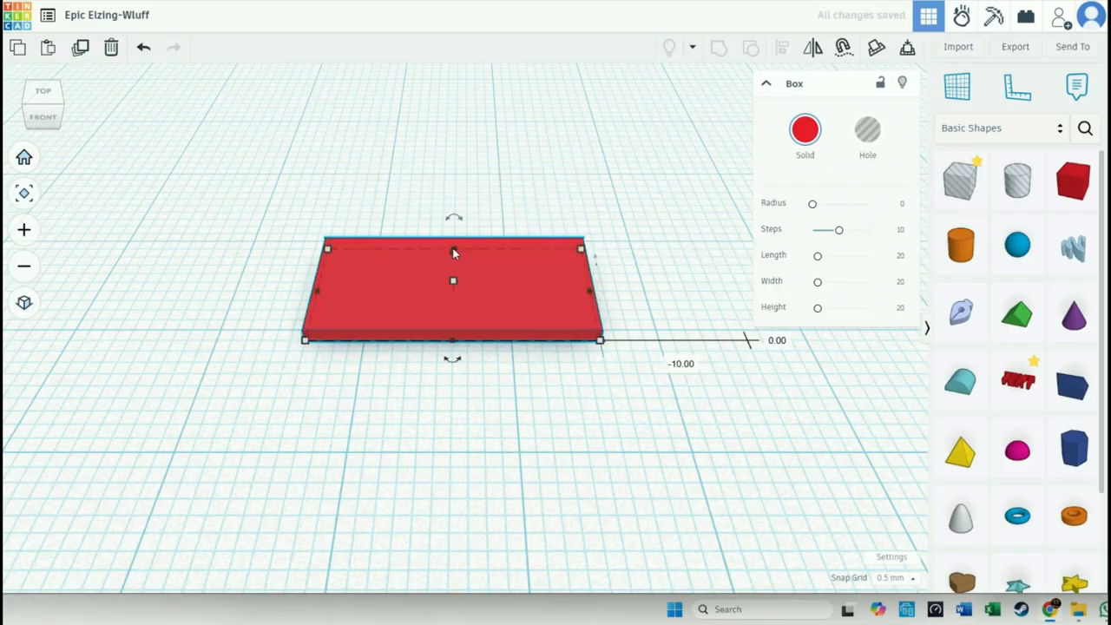
pyautogui.scroll(5, 452, 248)
pyautogui.moveTo(459, 337); pyautogui.dragTo(458, 297)
pyautogui.scroll(-5, 391, 587)
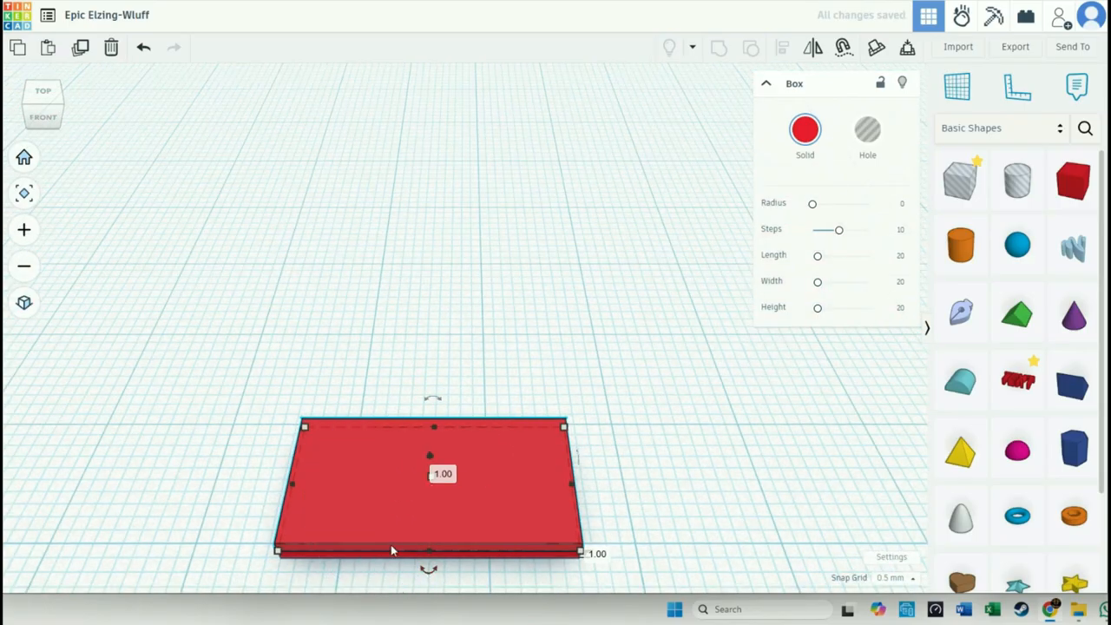
# - Make another copy of the upper slab and move it back into exactly the same position
pyautogui.scroll(10, 651, 342)
pyautogui.moveTo(652, 342); pyautogui.dragTo(608, 534, button='right')
pyautogui.moveTo(607, 534); pyautogui.dragTo(657, 335, button='middle')
pyautogui.scroll(4, 469, 364)
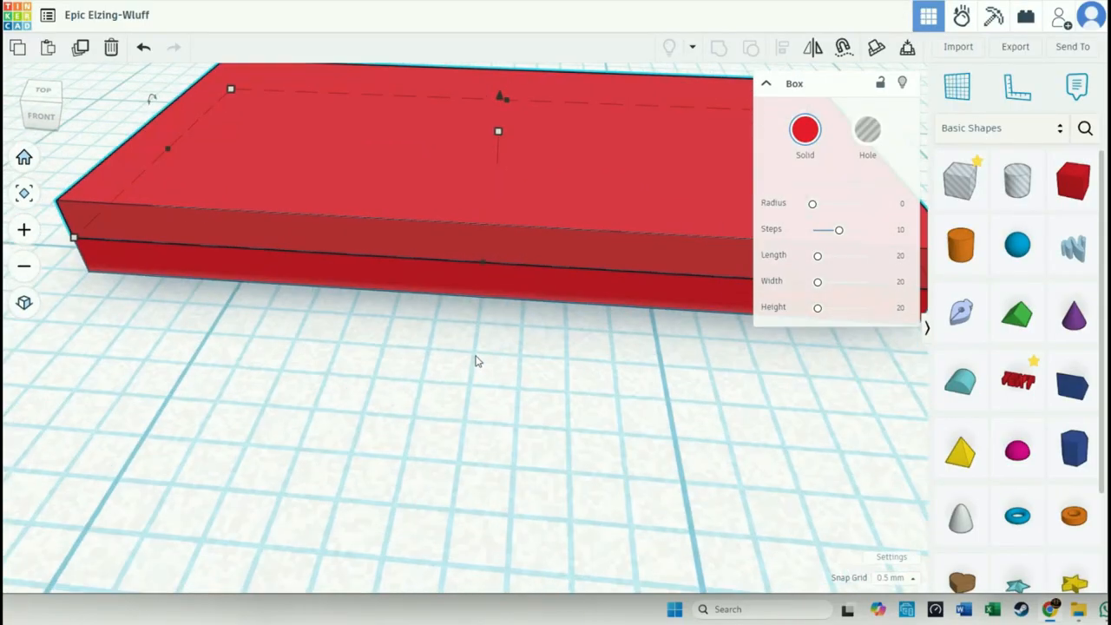
pyautogui.moveTo(539, 351); pyautogui.dragTo(632, 377, button='right')
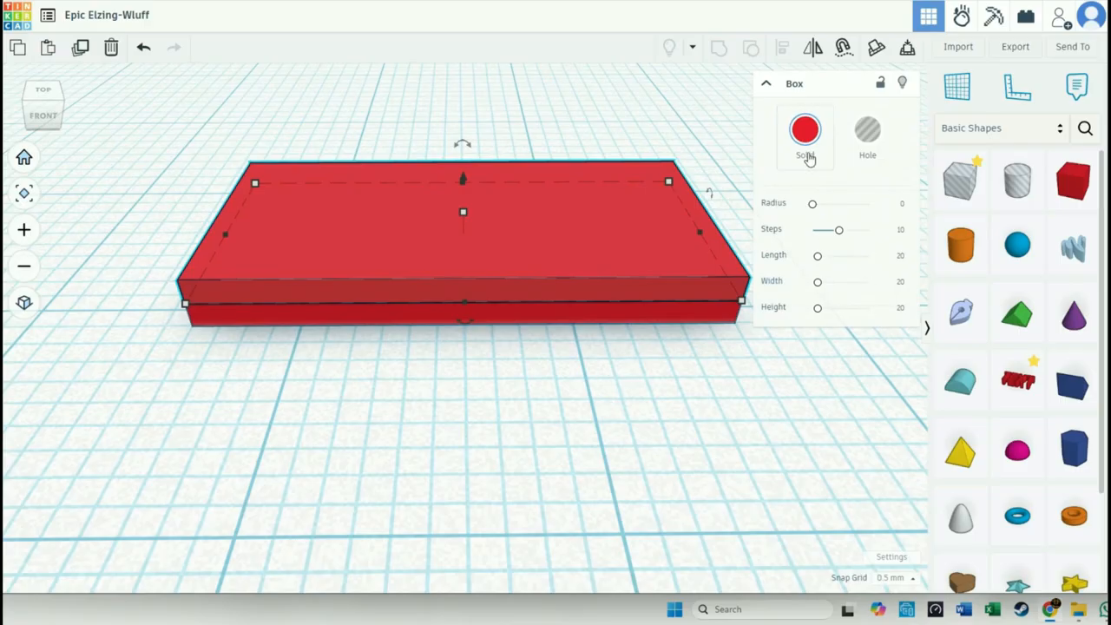
pyautogui.hotkey('ctrl', 'd')
pyautogui.hotkey('ctrl', 'd')
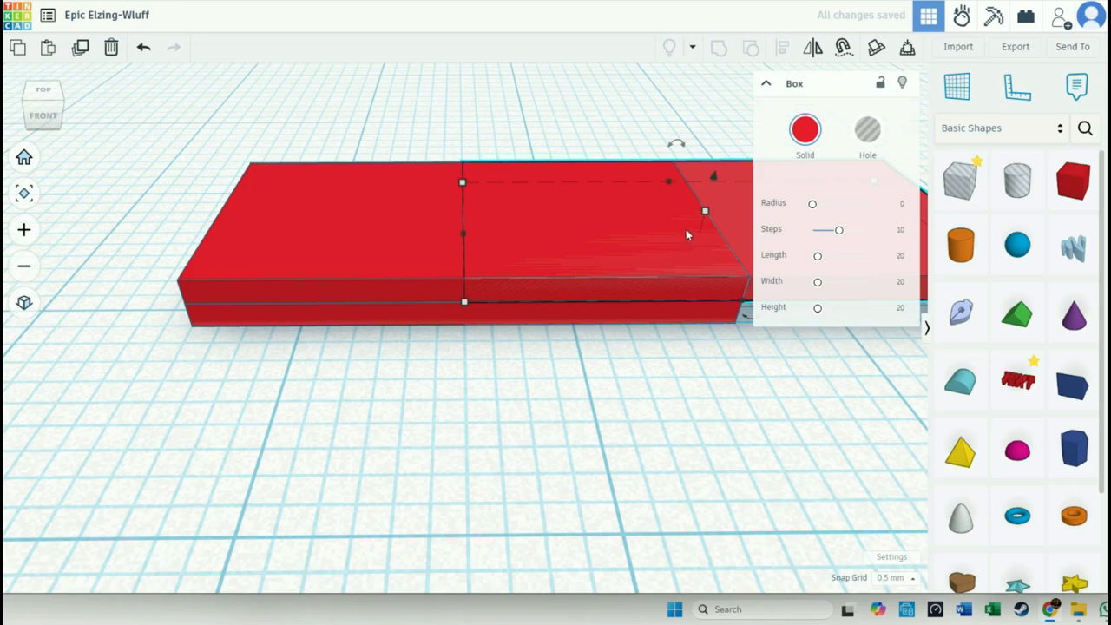
pyautogui.moveTo(724, 211); pyautogui.dragTo(486, 212)
pyautogui.click(521, 359)
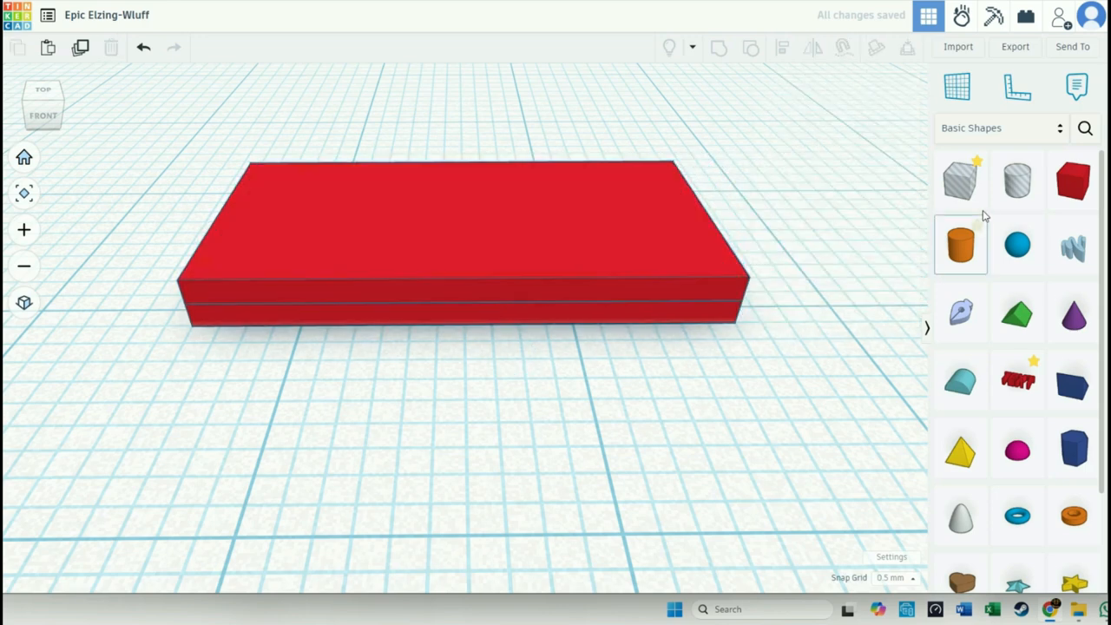
# - Add a hole box and position it so that it overlaps the left end of the stacked slabs
pyautogui.moveTo(960, 180); pyautogui.dragTo(38, 246)
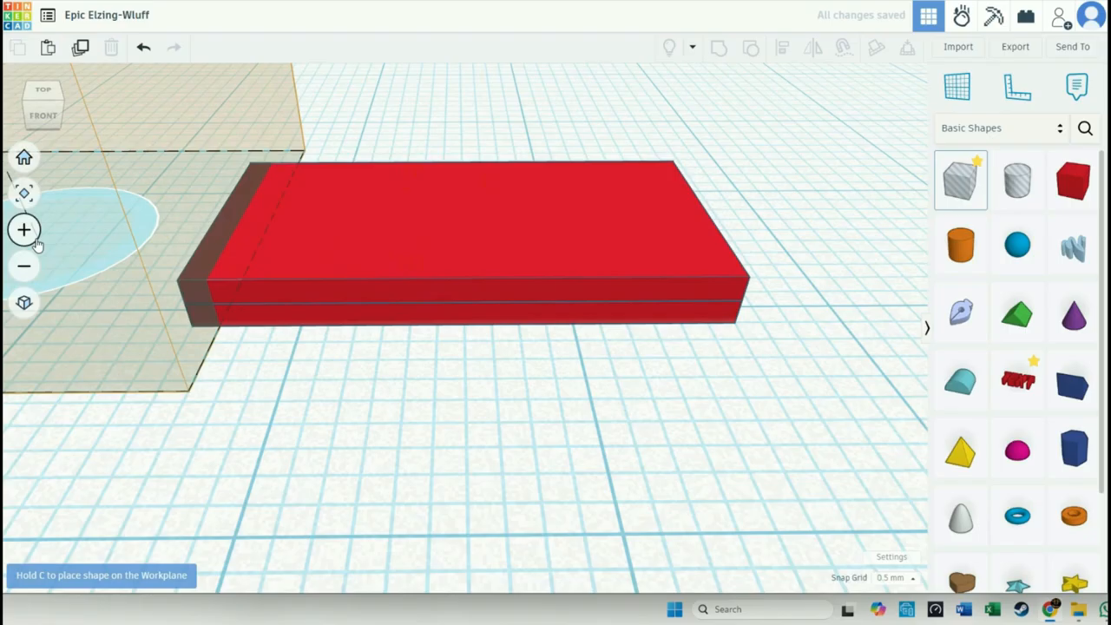
pyautogui.click(35, 240)
pyautogui.moveTo(228, 228); pyautogui.dragTo(320, 226)
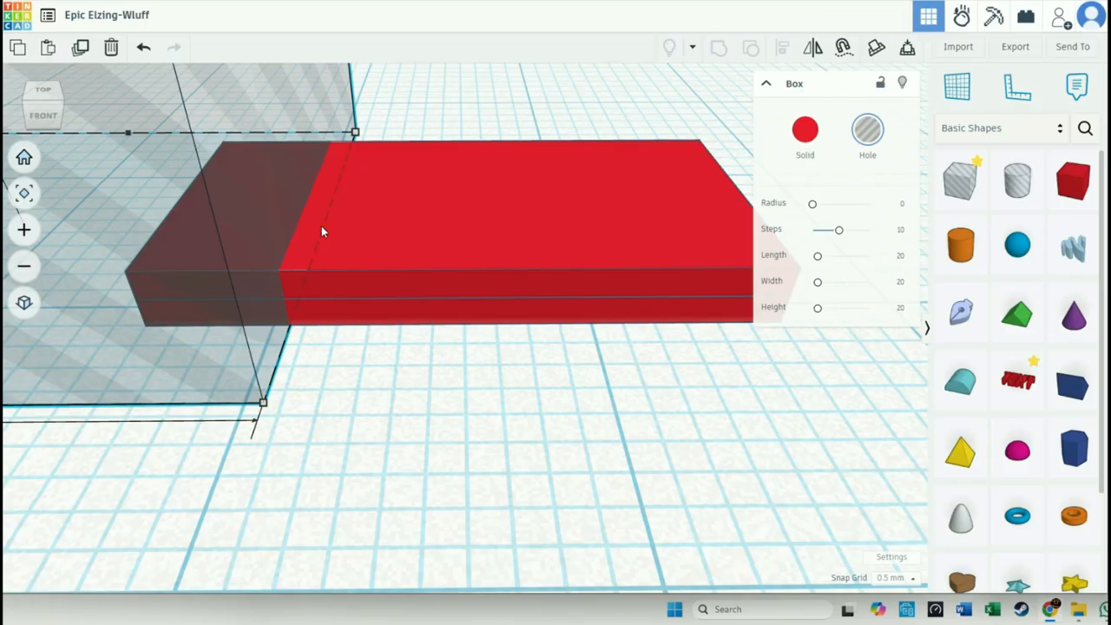
# - Shrink the hole box from its left, front and back sides so it closely surrounds the slabs' left end
pyautogui.click(346, 382)
pyautogui.scroll(-3, 341, 390)
pyautogui.click(204, 345)
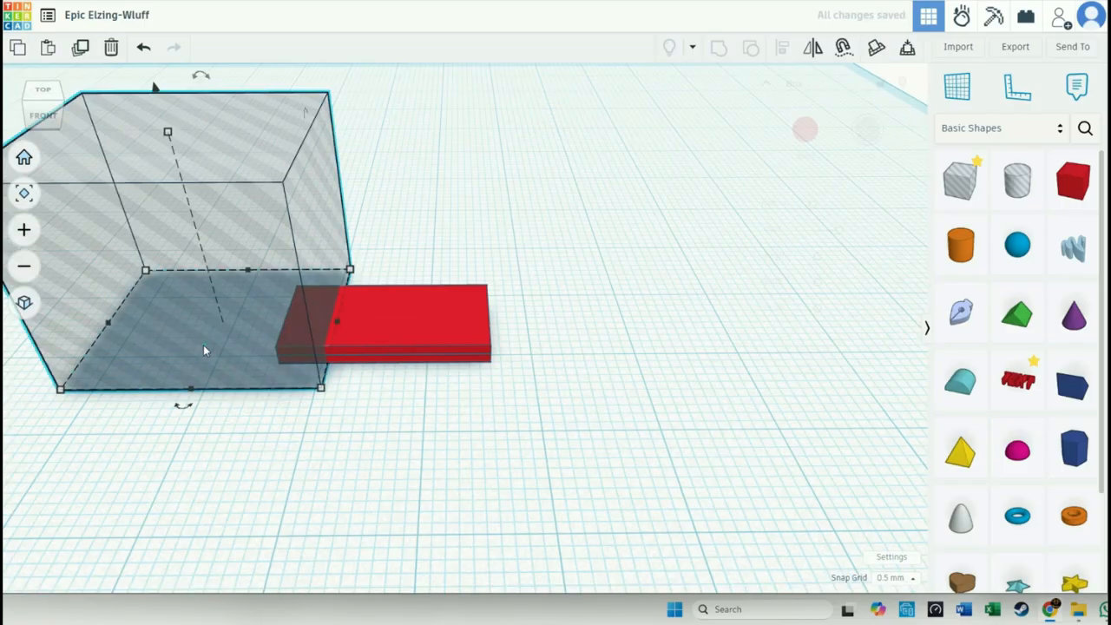
pyautogui.moveTo(110, 326); pyautogui.dragTo(264, 338)
pyautogui.moveTo(282, 390); pyautogui.dragTo(286, 375)
pyautogui.moveTo(320, 274); pyautogui.dragTo(321, 286)
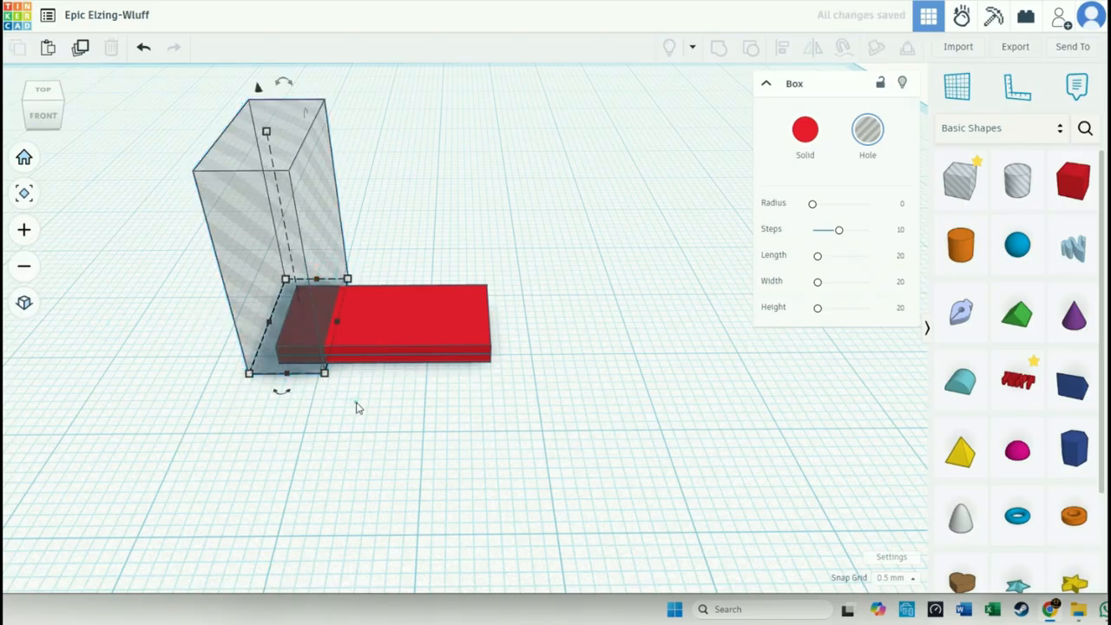
pyautogui.click(357, 404)
# - Copy one upper slab together with the hole box and place the copies to the right of the stack
pyautogui.scroll(2, 355, 407)
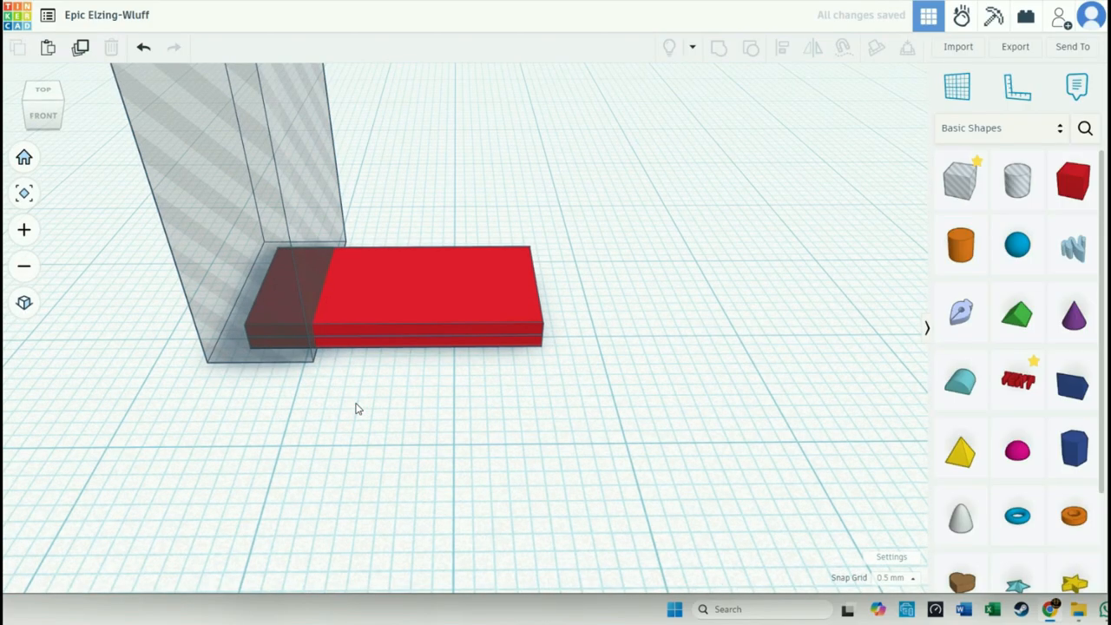
pyautogui.click(366, 322)
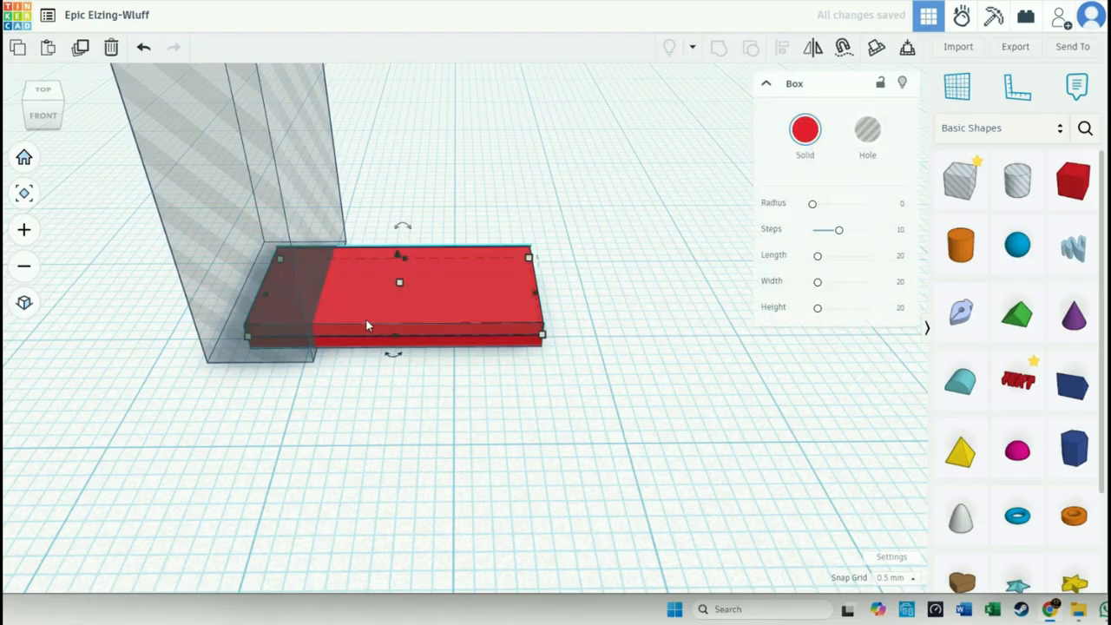
pyautogui.keyDown('shift'); pyautogui.click(252, 251); pyautogui.keyUp('shift')
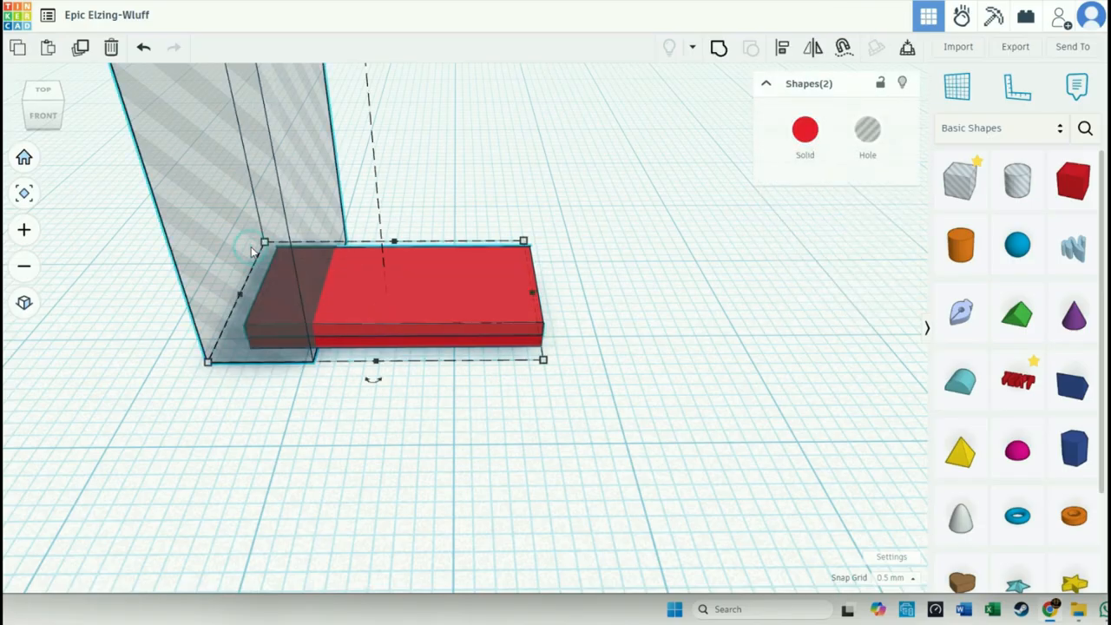
pyautogui.hotkey('ctrl', 'v')
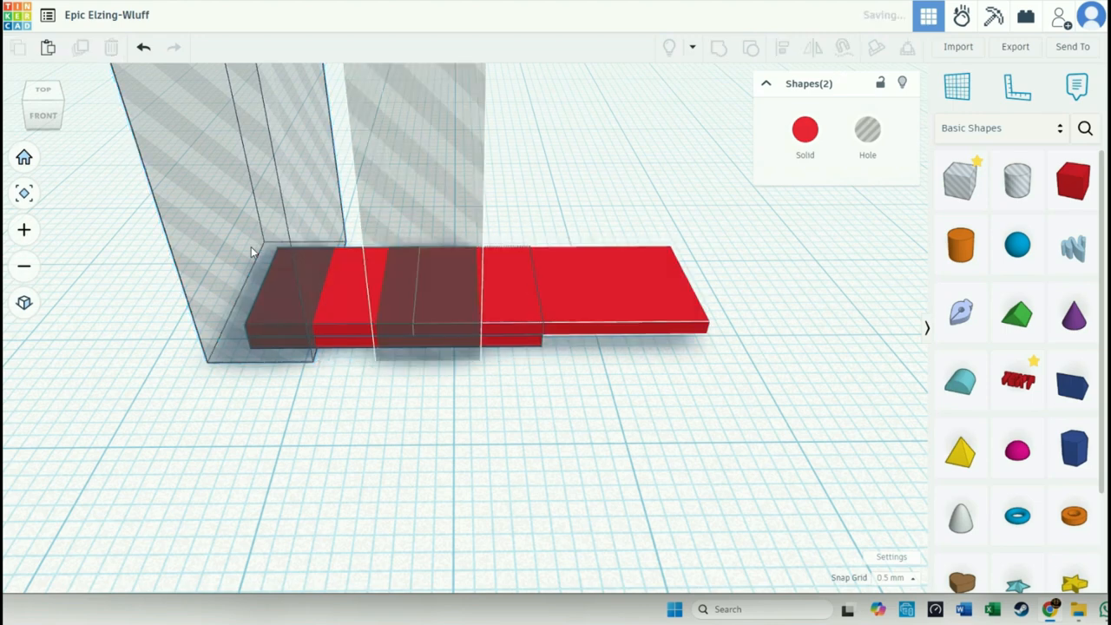
pyautogui.moveTo(611, 300); pyautogui.dragTo(807, 326)
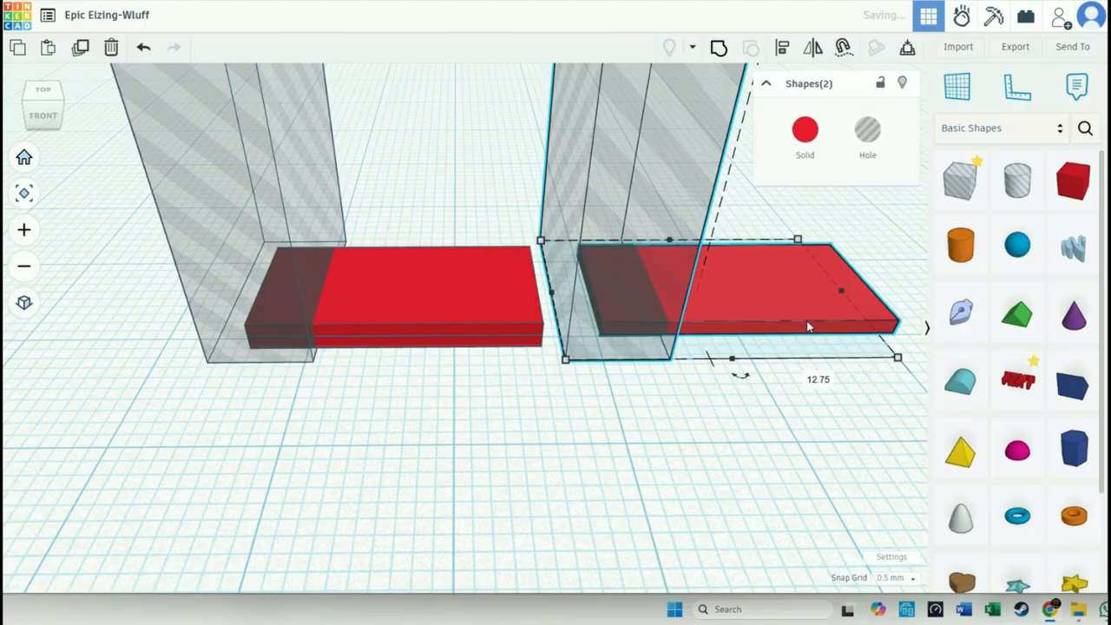
# - Group one upper slab of the left stack with its hole box to cut off the slab's left end
pyautogui.click(543, 427)
pyautogui.click(486, 311)
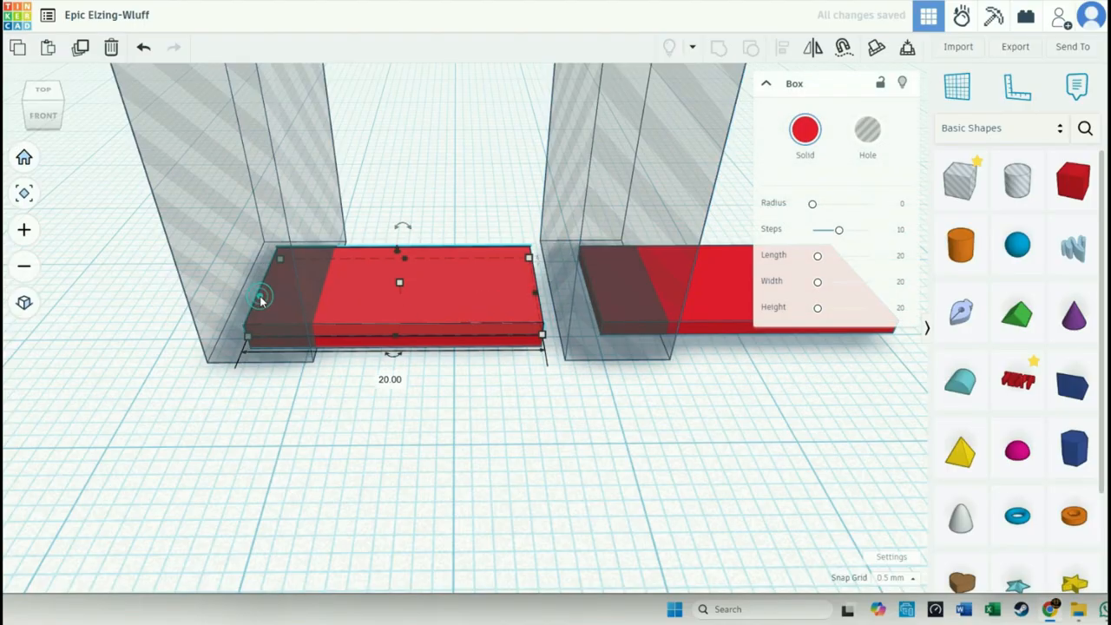
pyautogui.keyDown('shift'); pyautogui.click(198, 199); pyautogui.keyUp('shift')
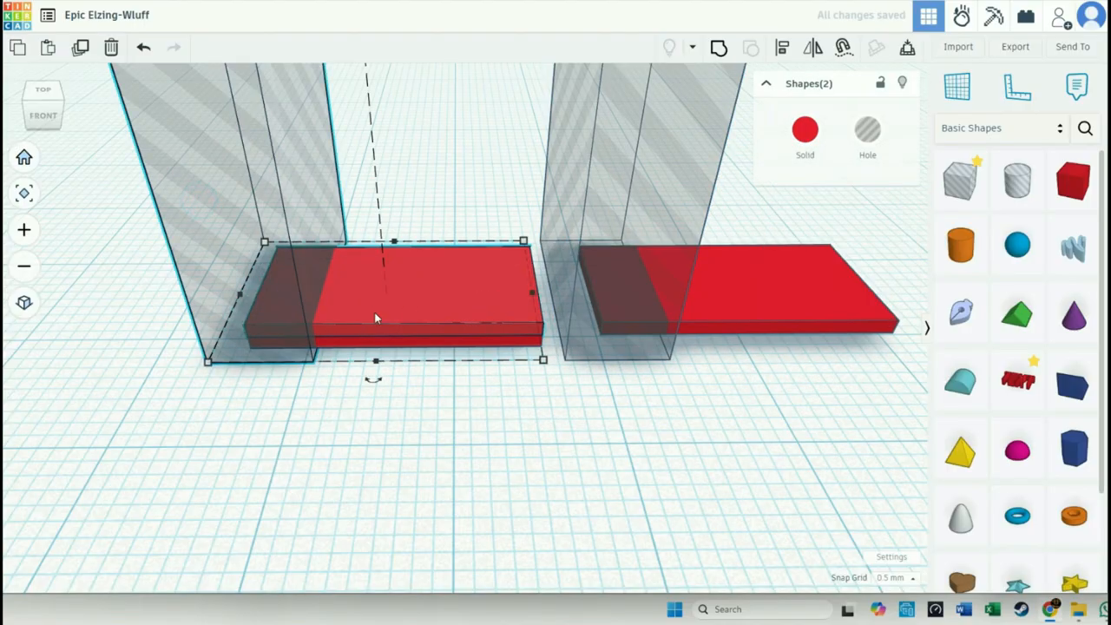
pyautogui.click(718, 54)
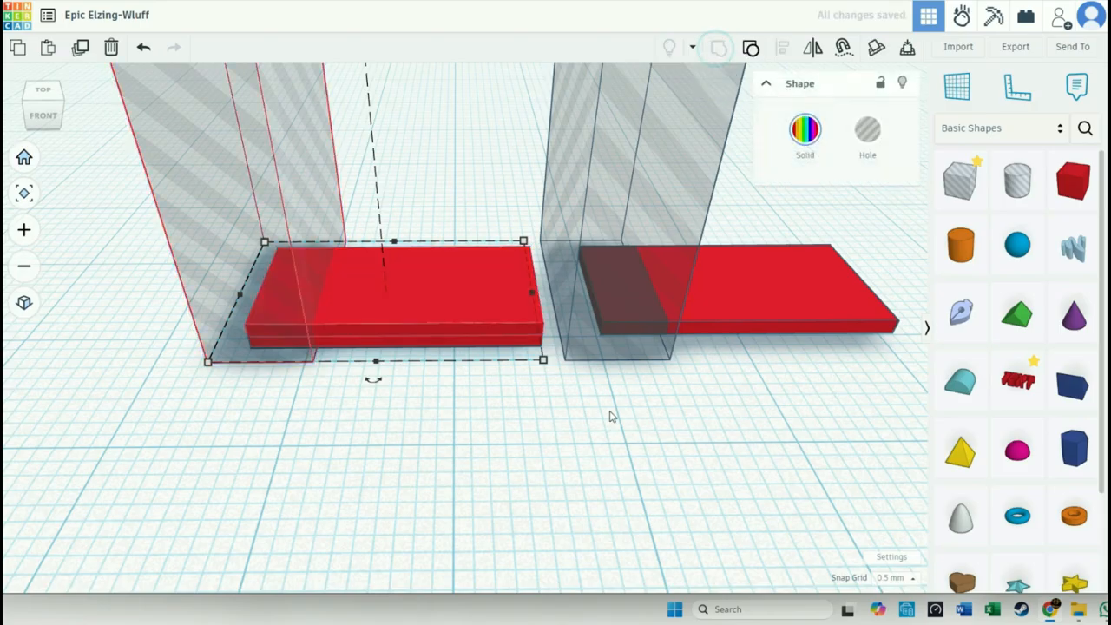
pyautogui.click(512, 456)
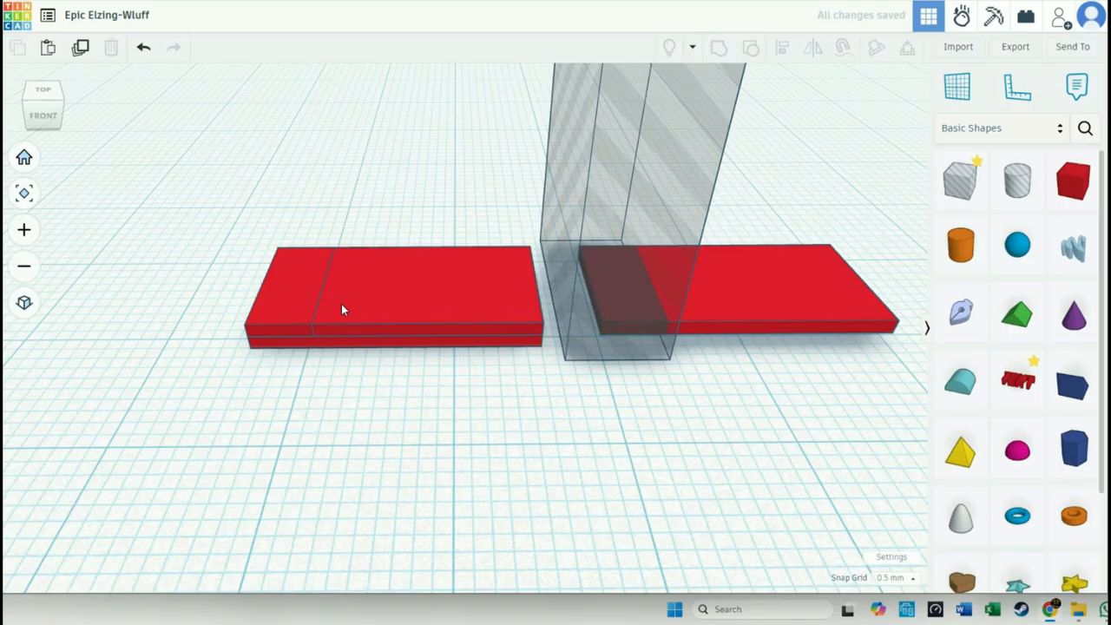
# - Move the copied slab and hole box back onto the stack, aligning the slab with the stacked slabs
pyautogui.moveTo(318, 385); pyautogui.dragTo(332, 339, button='right')
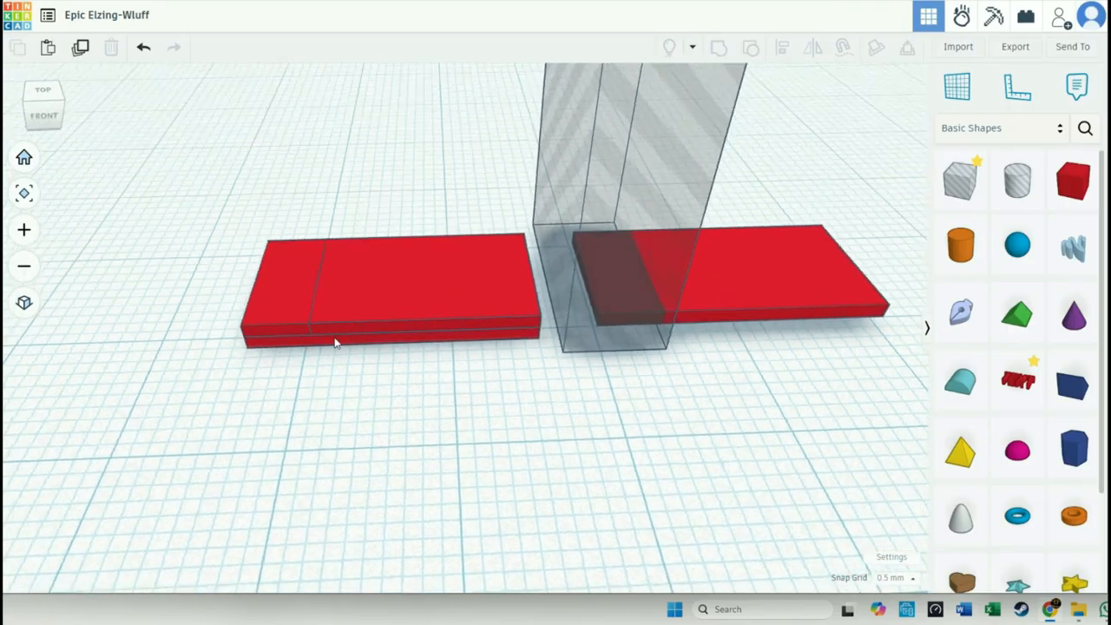
pyautogui.click(303, 348)
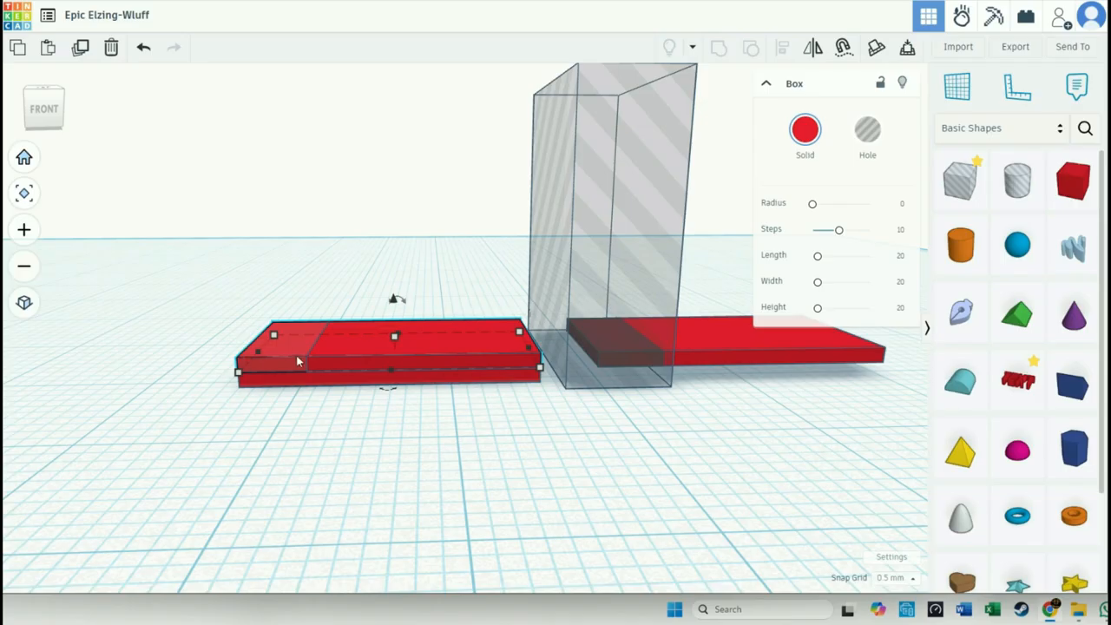
pyautogui.click(242, 299)
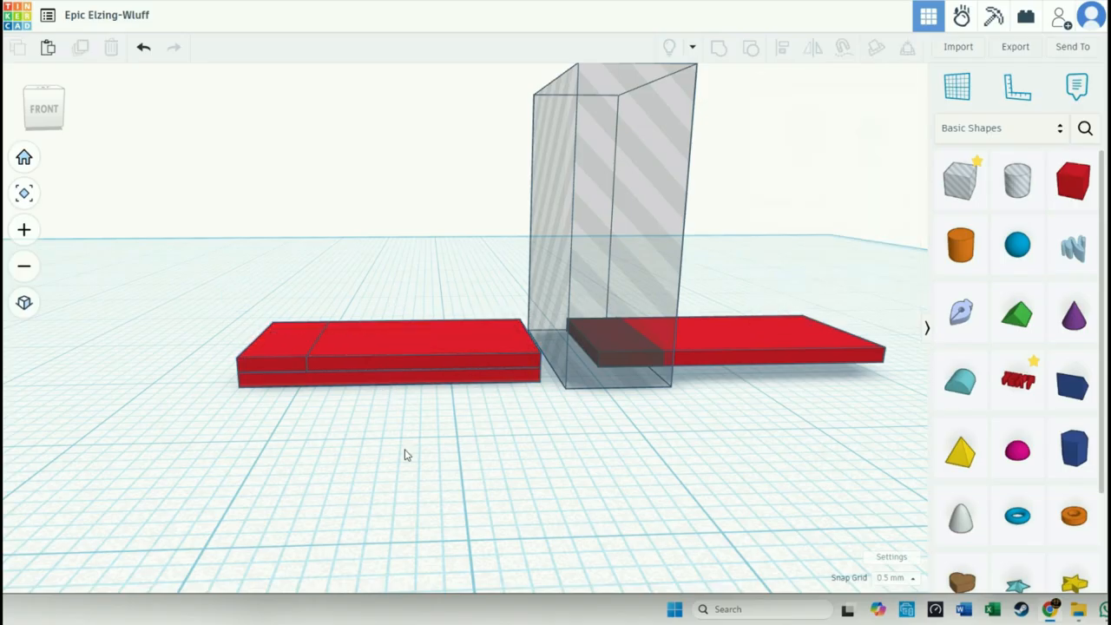
pyautogui.moveTo(692, 425); pyautogui.dragTo(638, 325, button='right')
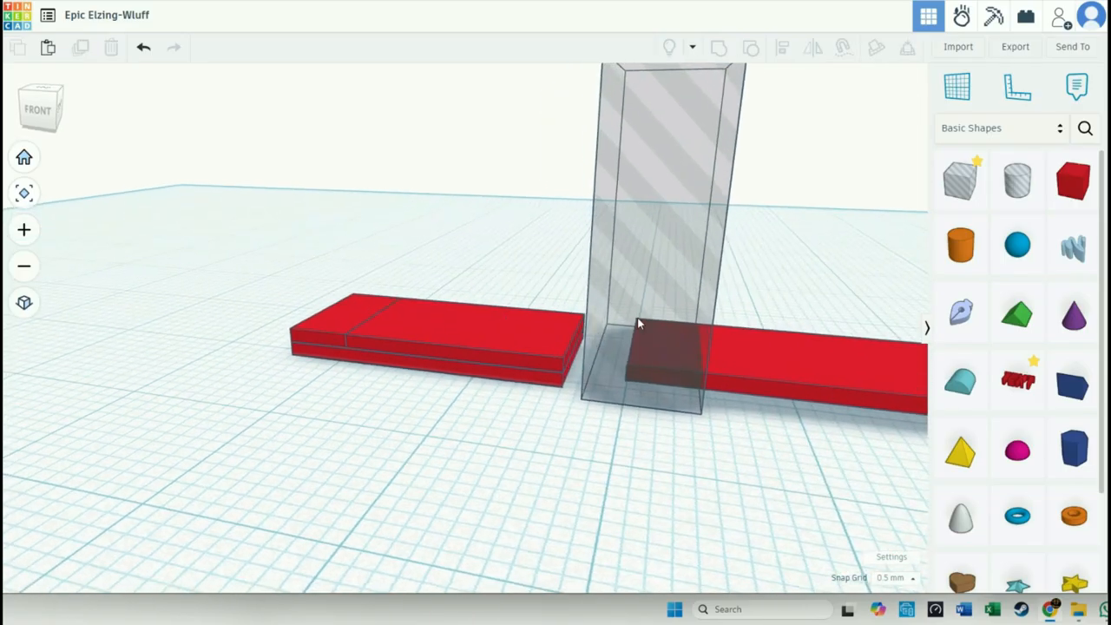
pyautogui.click(678, 378)
pyautogui.moveTo(829, 378); pyautogui.dragTo(446, 340)
pyautogui.click(422, 441)
pyautogui.moveTo(418, 441); pyautogui.dragTo(485, 433, button='right')
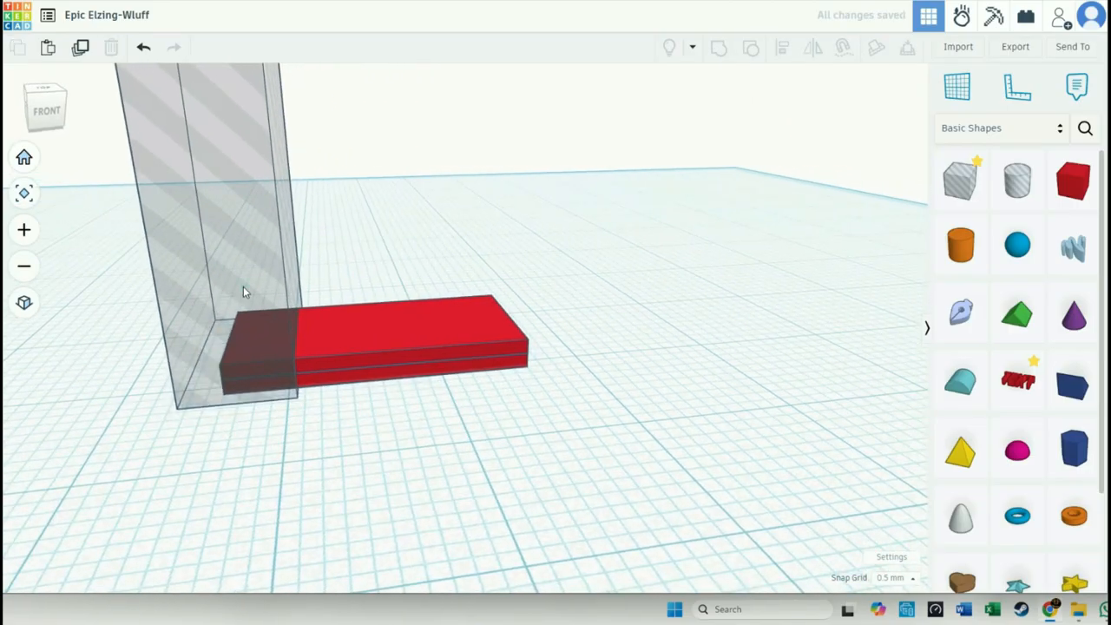
# - Resize the hole box to cover the slabs' right section and group it with one upper slab, keeping only the slab's left end
pyautogui.click(243, 288)
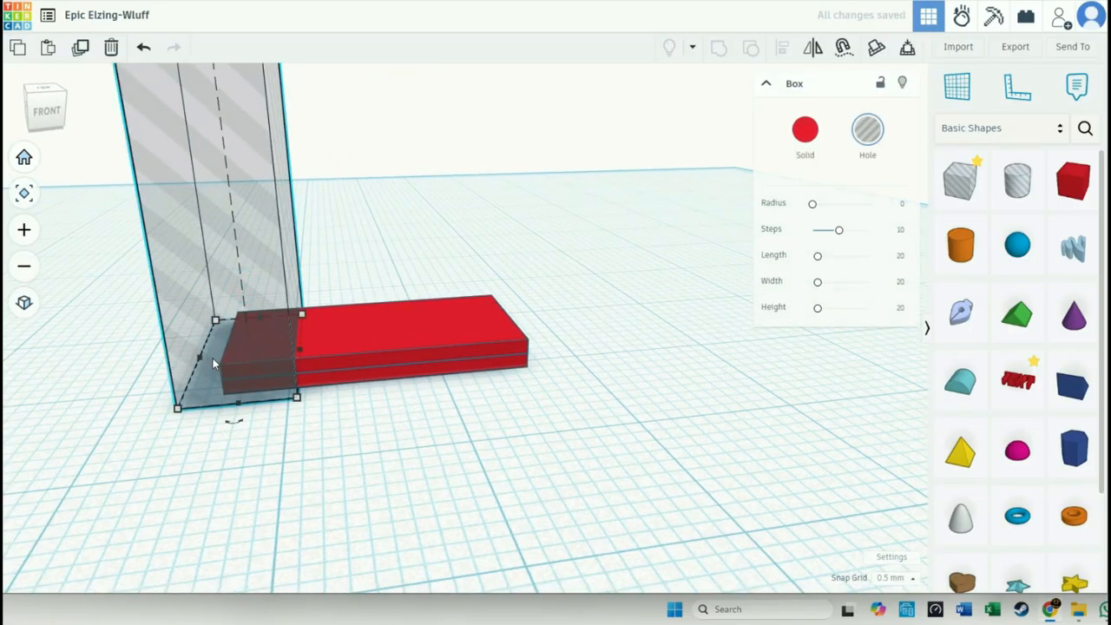
pyautogui.moveTo(198, 355); pyautogui.dragTo(527, 341)
pyautogui.moveTo(600, 374); pyautogui.dragTo(596, 381, button='right')
pyautogui.click(274, 338)
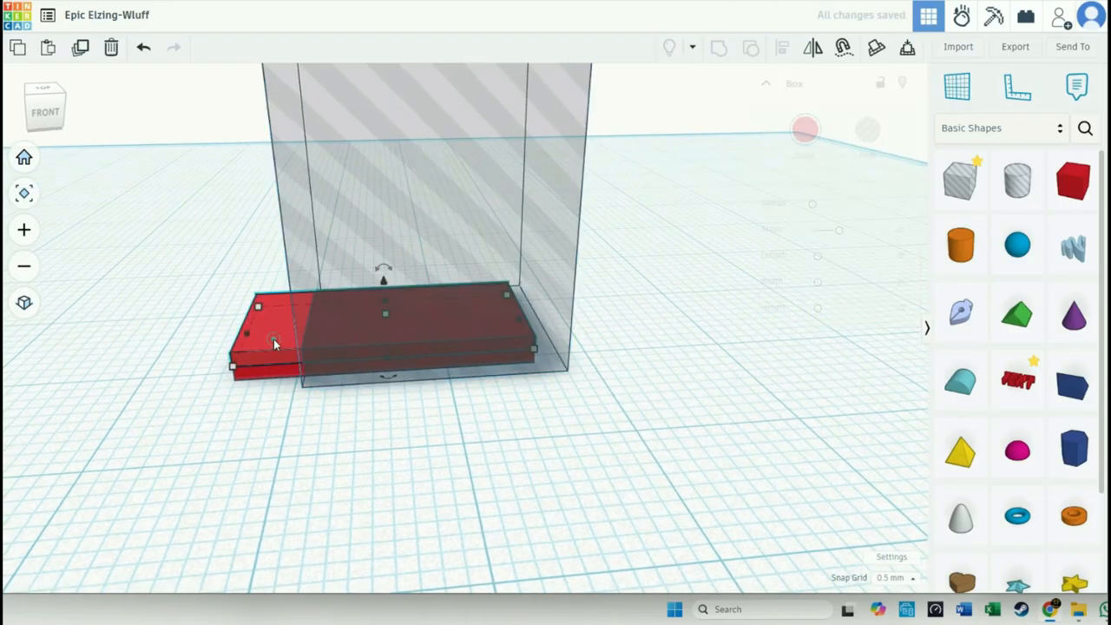
pyautogui.keyDown('shift'); pyautogui.click(323, 286); pyautogui.keyUp('shift')
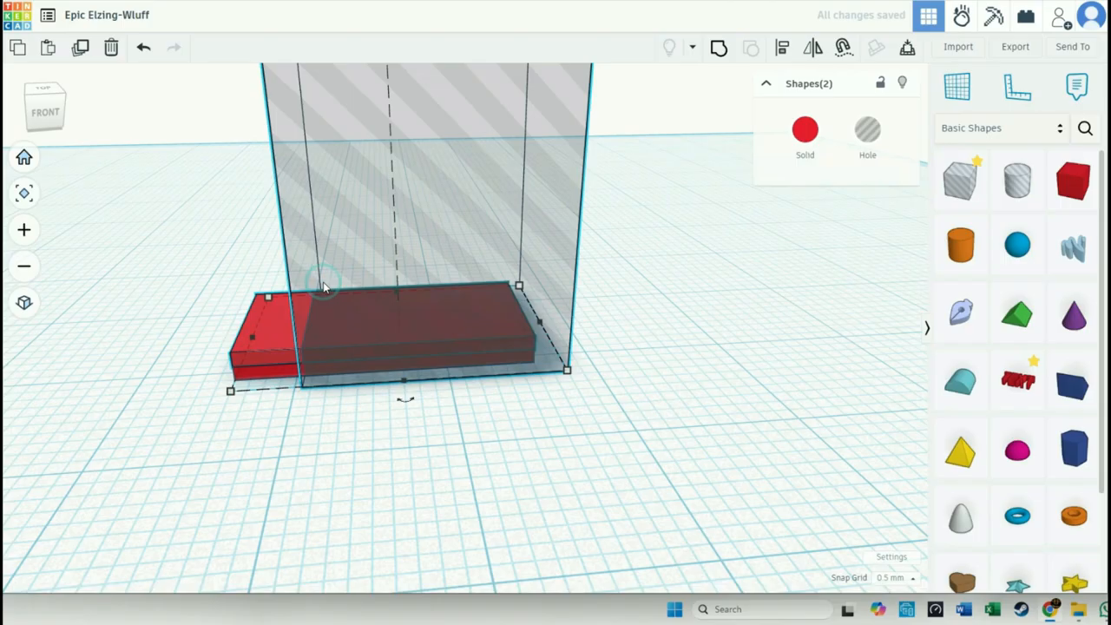
pyautogui.click(719, 49)
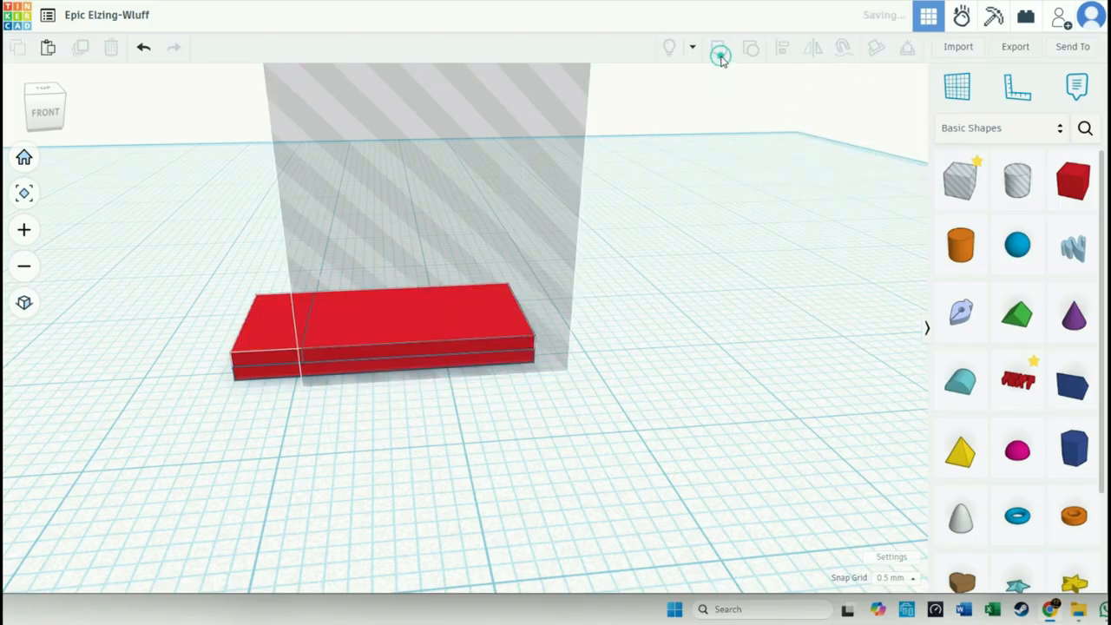
pyautogui.click(637, 344)
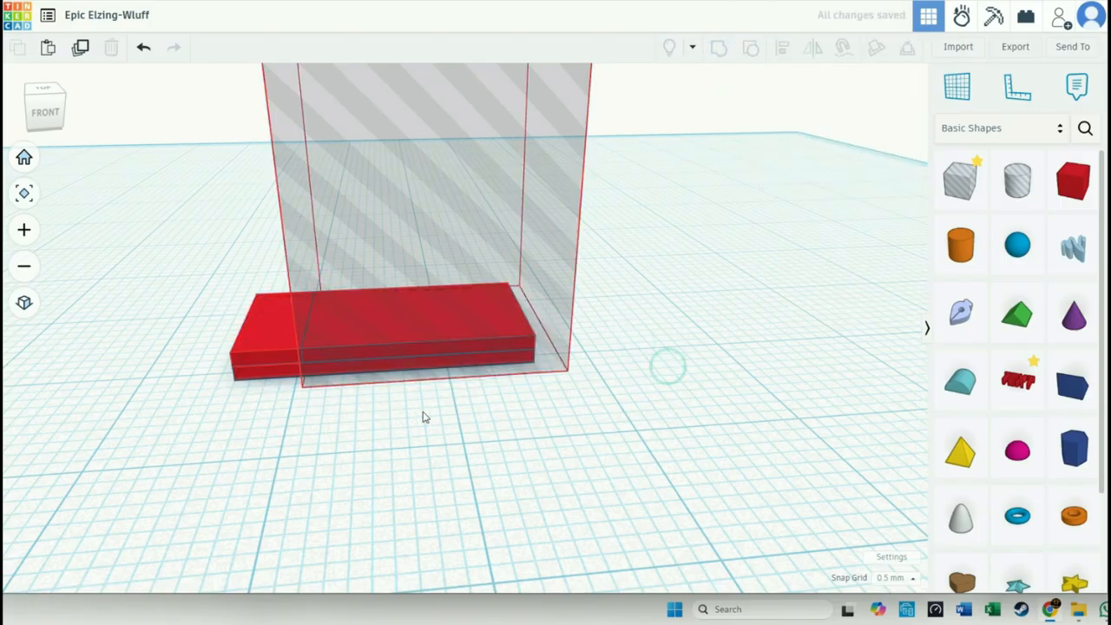
# - Tilt the leftover full-length upper slab about its long axis and move it to the stack's back edge
pyautogui.scroll(3, 332, 360)
pyautogui.click(355, 471)
pyautogui.click(334, 352)
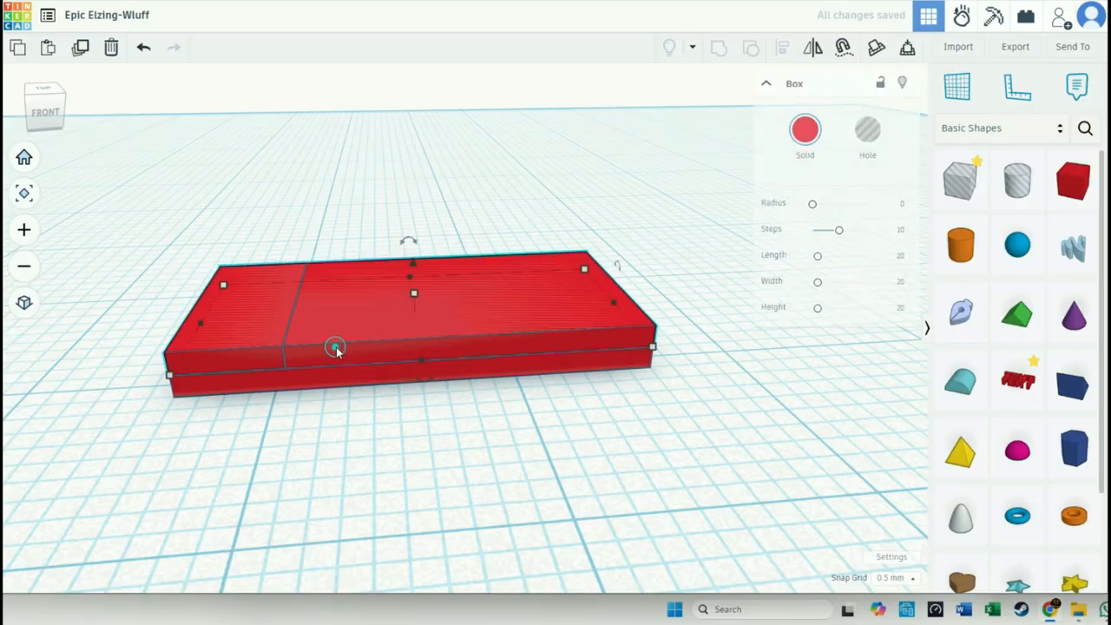
pyautogui.moveTo(498, 444); pyautogui.dragTo(511, 314, button='right')
pyautogui.moveTo(549, 236)
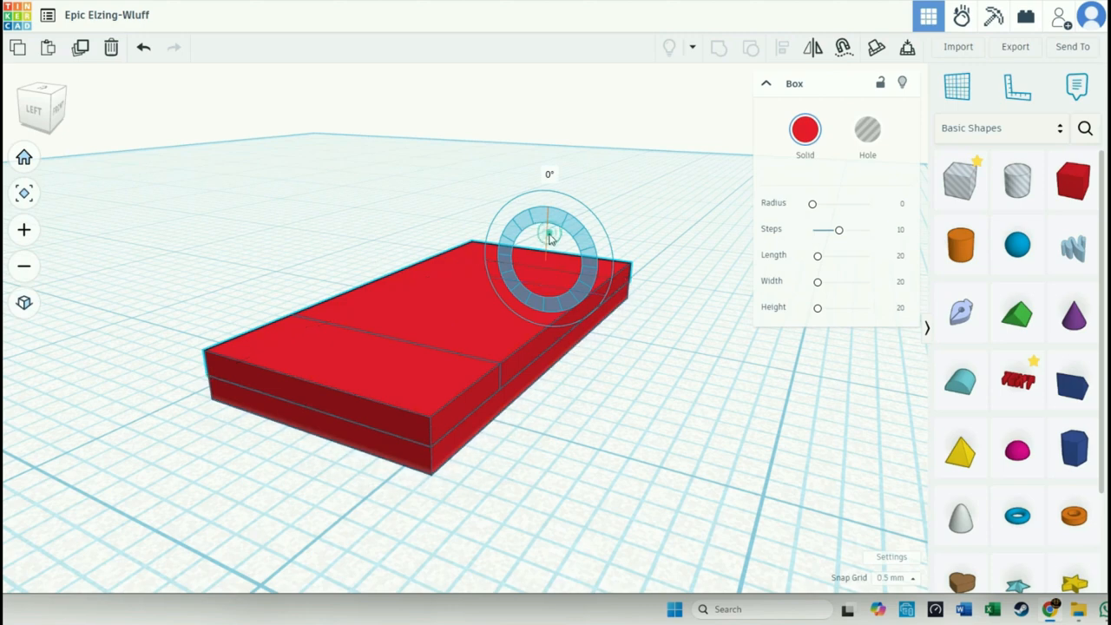
pyautogui.moveTo(548, 233); pyautogui.dragTo(542, 239)
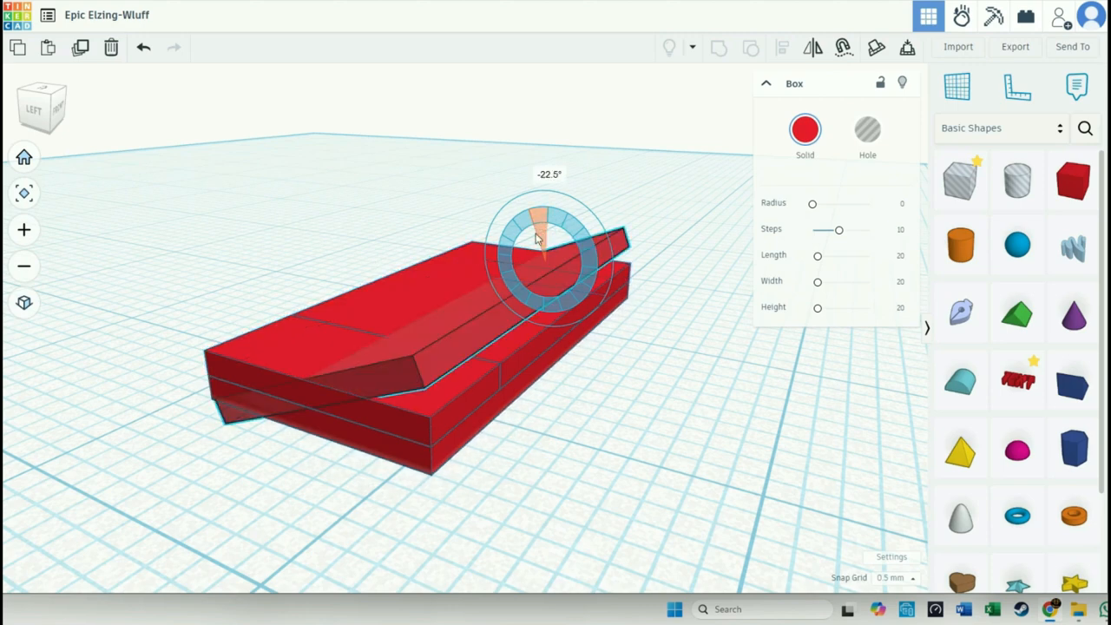
pyautogui.moveTo(536, 239); pyautogui.dragTo(532, 232)
pyautogui.click(599, 412)
pyautogui.moveTo(621, 411); pyautogui.dragTo(546, 455, button='right')
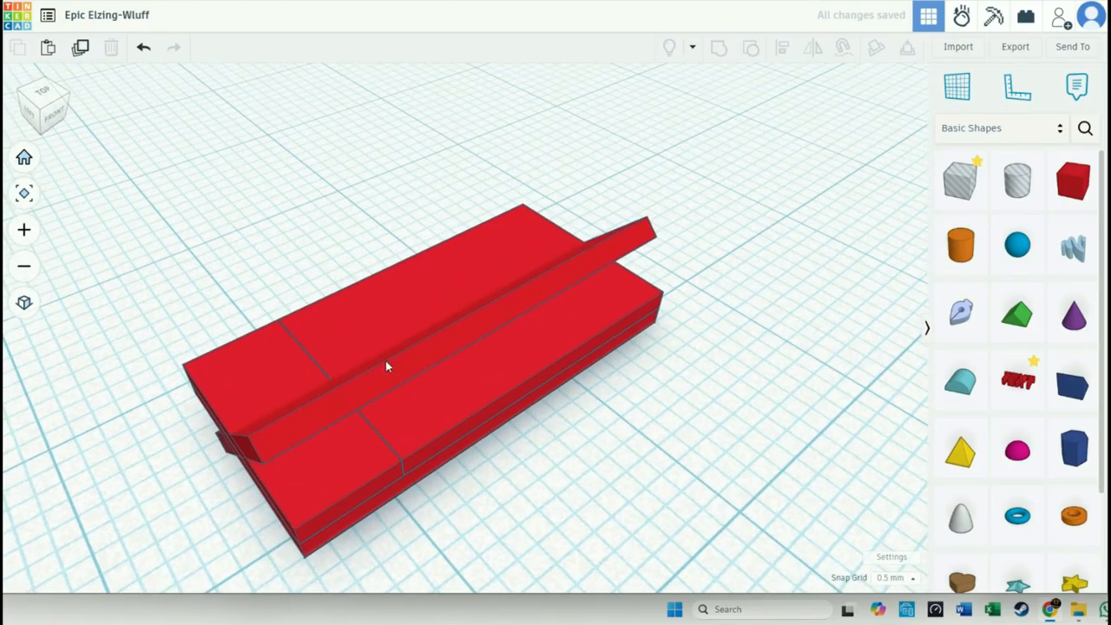
pyautogui.moveTo(386, 358); pyautogui.dragTo(331, 307)
pyautogui.click(484, 475)
pyautogui.moveTo(543, 469); pyautogui.dragTo(441, 434, button='right')
# - Delete the tilted full-length slab, keeping the two cut upper sections on the base
pyautogui.click(441, 231)
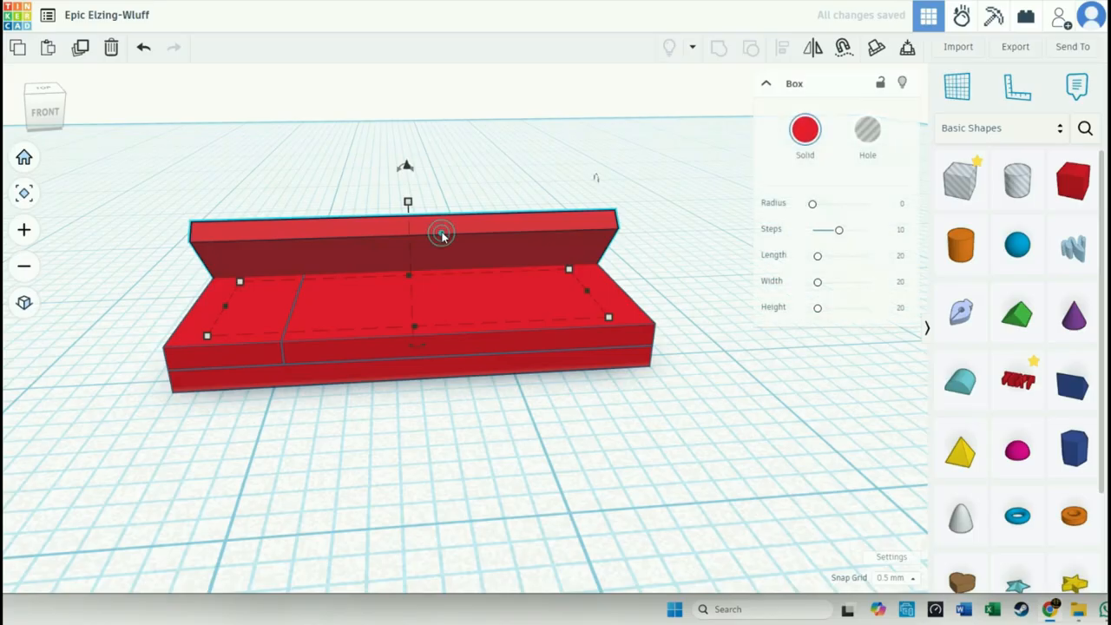
pyautogui.press('Delete')
pyautogui.click(441, 311)
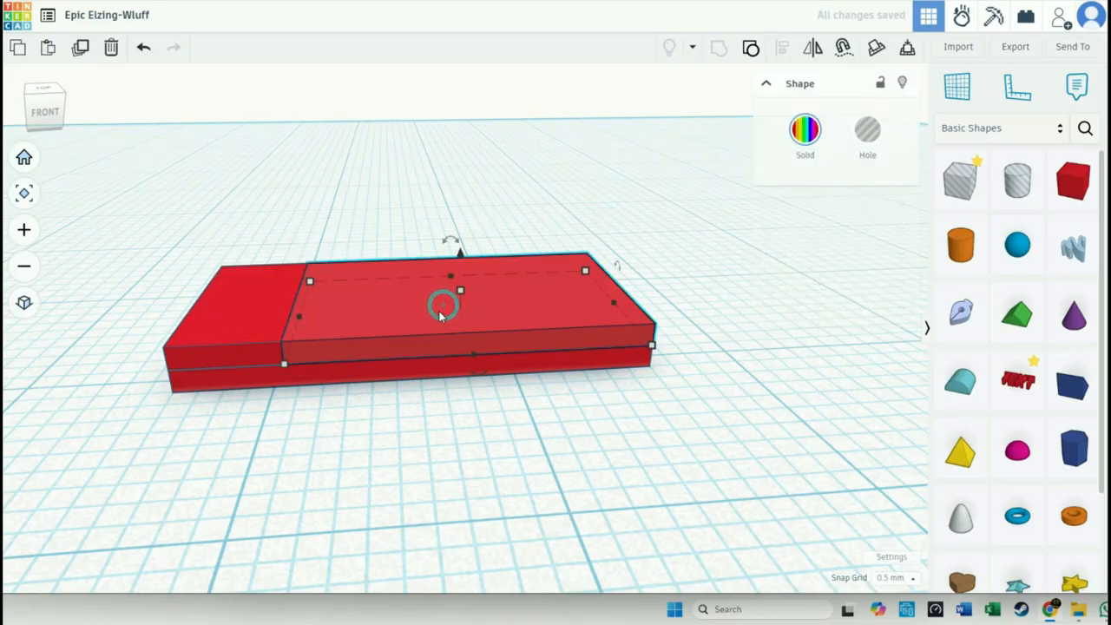
pyautogui.click(269, 322)
# - Rotate the upper slab's long right section about its long axis until it stands upright
pyautogui.click(357, 327)
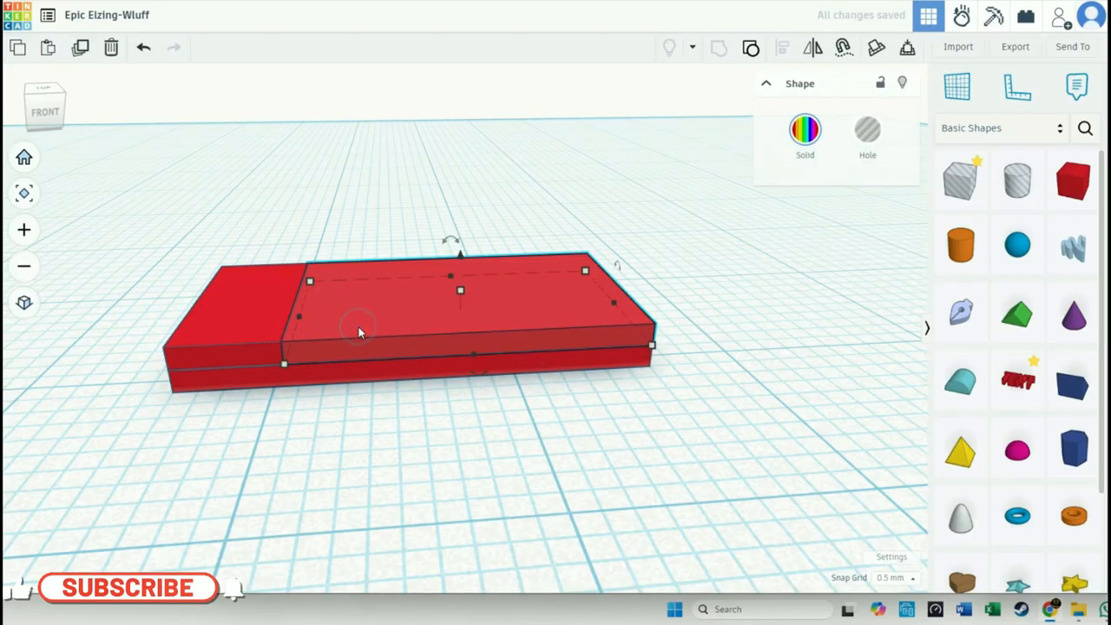
pyautogui.moveTo(435, 466); pyautogui.dragTo(221, 469, button='right')
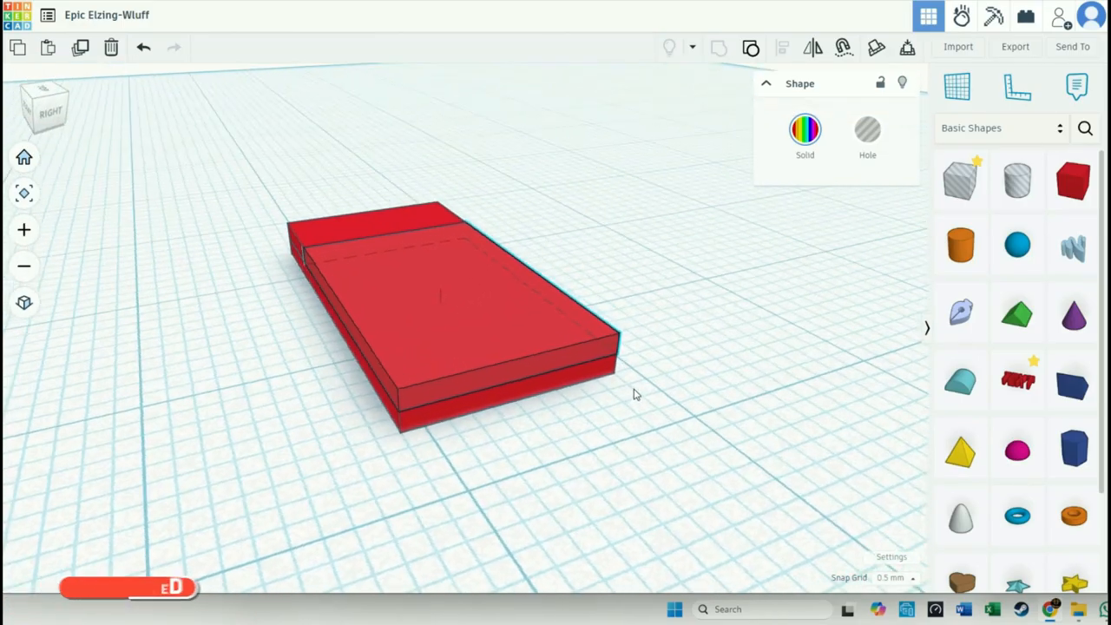
pyautogui.moveTo(393, 216)
pyautogui.moveTo(394, 216); pyautogui.dragTo(682, 355)
pyautogui.click(667, 379)
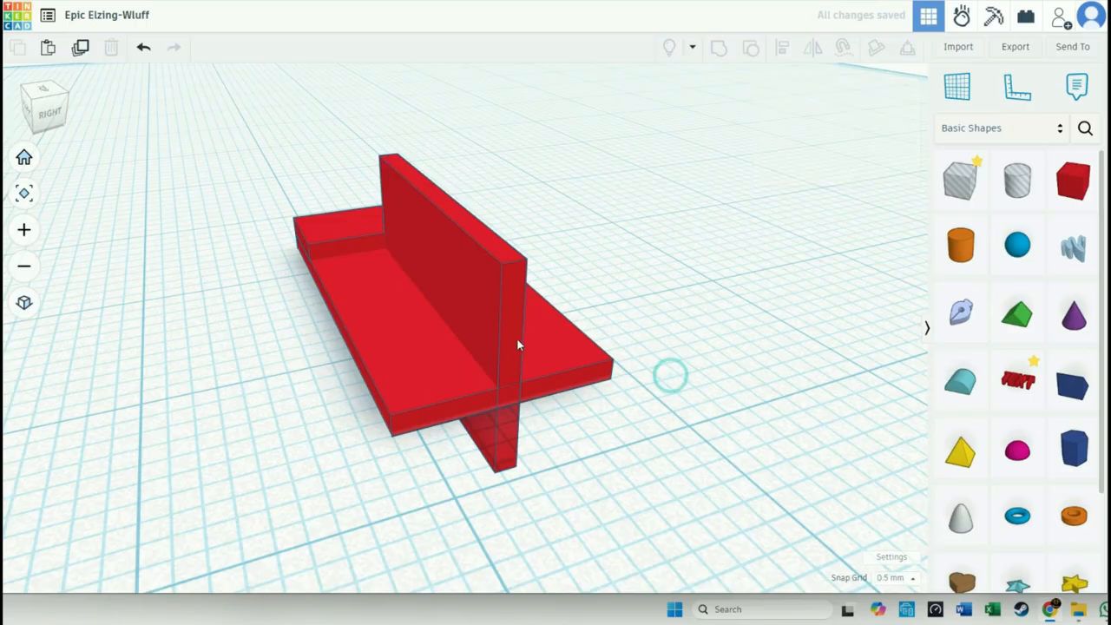
# - Move the upright panel to the base's back edge and raise it to stand above the base
pyautogui.moveTo(513, 346); pyautogui.dragTo(605, 319)
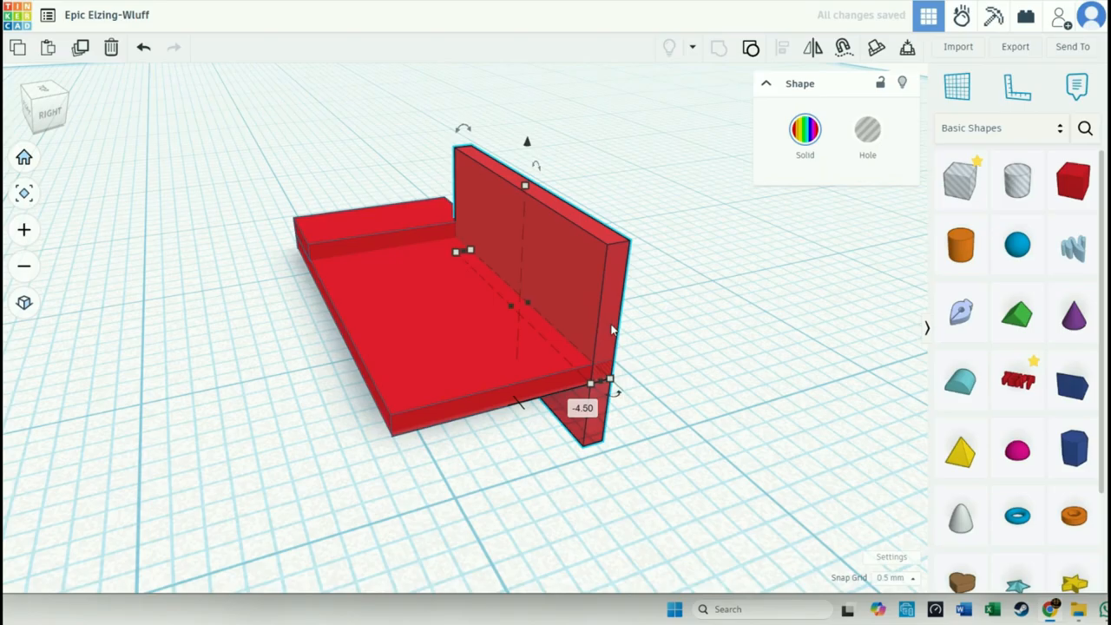
pyautogui.moveTo(533, 151); pyautogui.dragTo(538, 64)
pyautogui.moveTo(570, 382); pyautogui.dragTo(564, 397)
pyautogui.click(554, 442)
pyautogui.moveTo(572, 450); pyautogui.dragTo(230, 379, button='right')
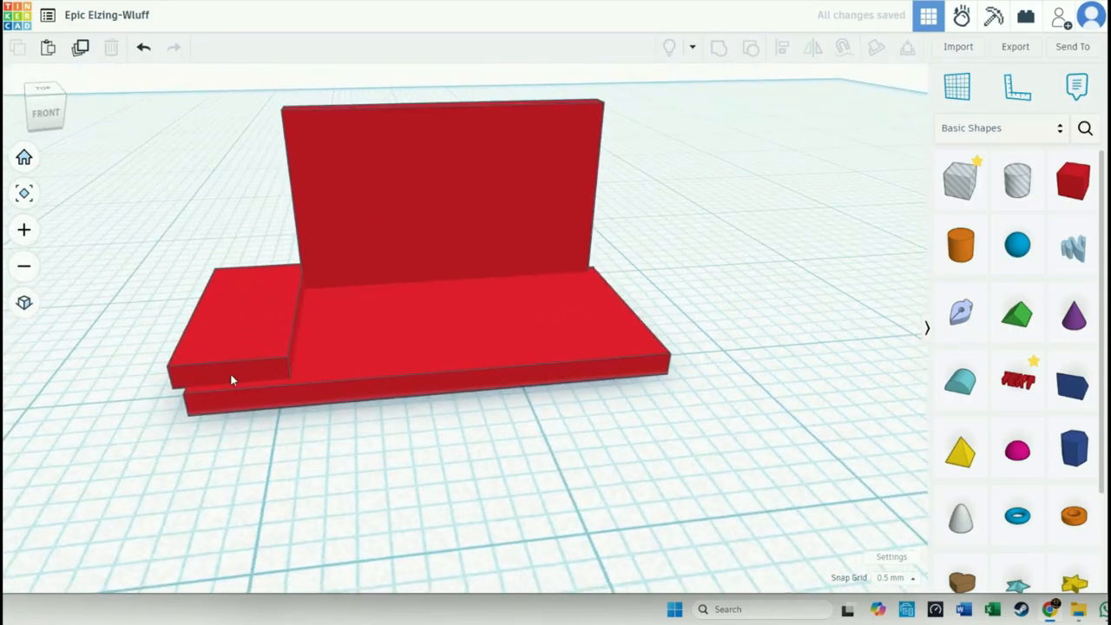
# - Shift the small left slab 0.50 mm in both directions to align with the base, and nudge the upright panel one grid step right
pyautogui.click(231, 371)
pyautogui.moveTo(236, 369); pyautogui.dragTo(239, 372)
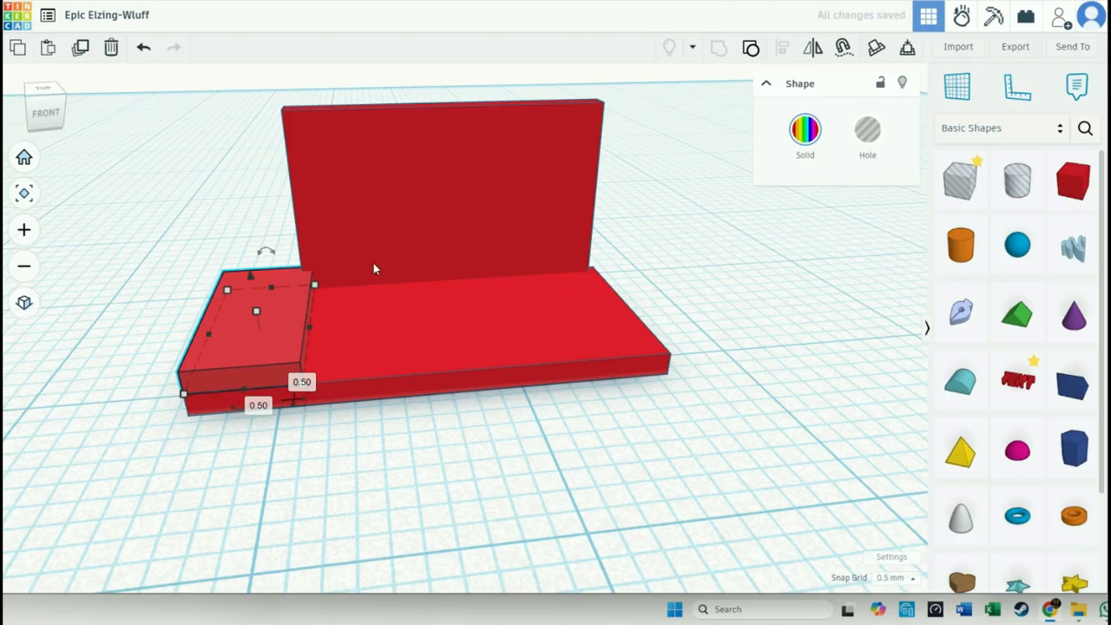
pyautogui.click(375, 265)
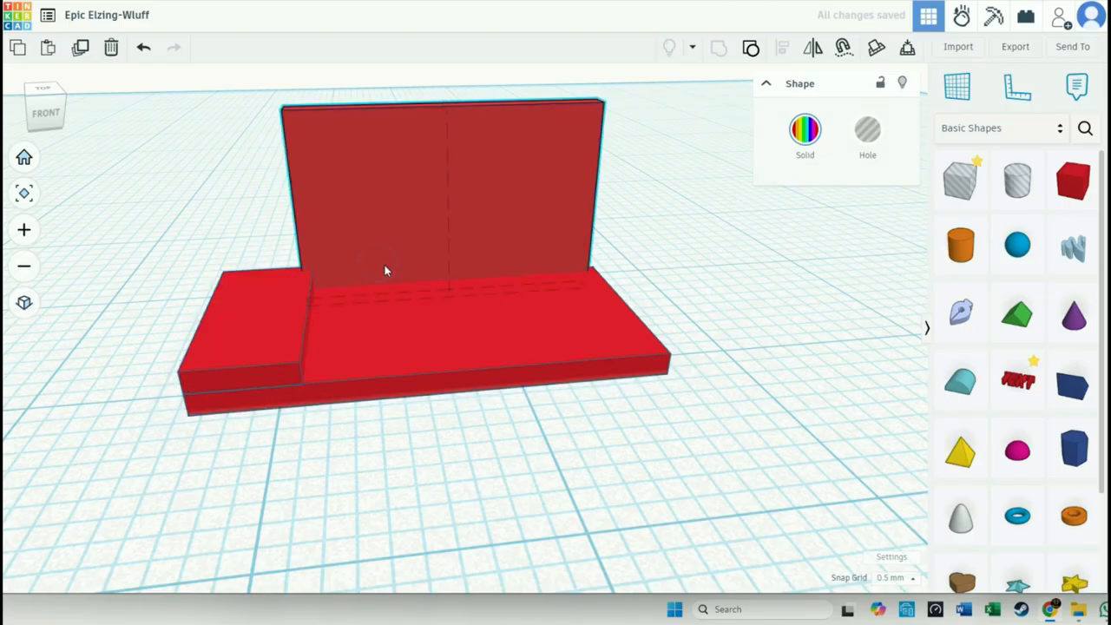
pyautogui.press('Right')
pyautogui.moveTo(719, 330)
pyautogui.mouseDown(button='right')
pyautogui.moveTo(707, 318)
pyautogui.moveTo(441, 390)
pyautogui.moveTo(269, 365)
pyautogui.moveTo(739, 411)
pyautogui.moveTo(753, 355)
pyautogui.moveTo(726, 327)
pyautogui.moveTo(703, 344)
pyautogui.moveTo(718, 336)
pyautogui.mouseUp(button='right')
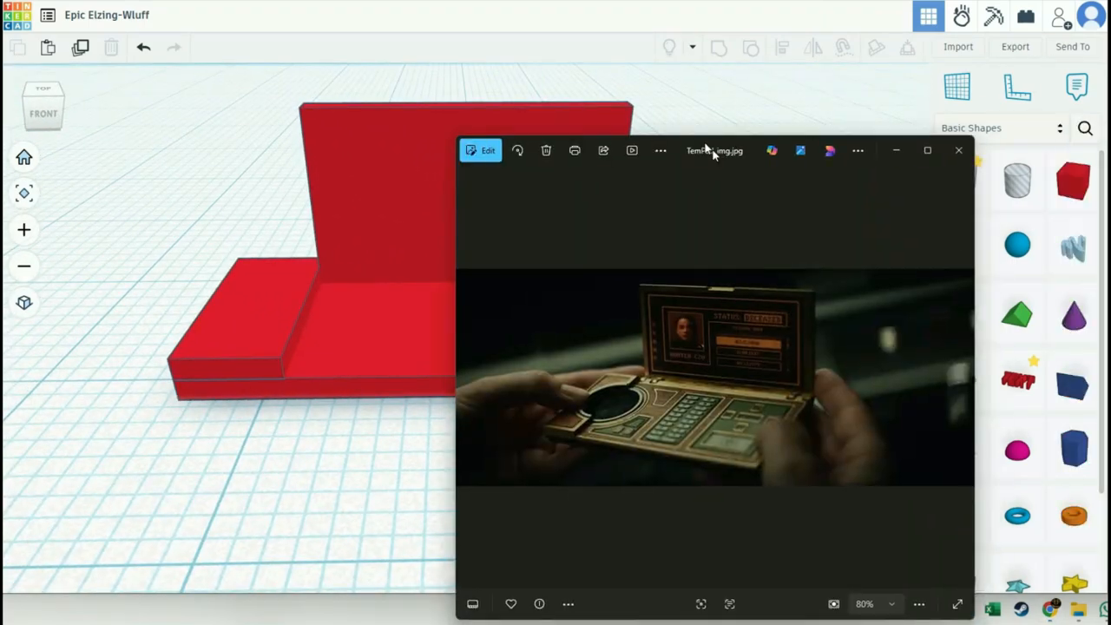
# - Check the reference picture TemPad_img.jpg and reduce the small left slab's height
pyautogui.moveTo(712, 149); pyautogui.dragTo(561, 87)
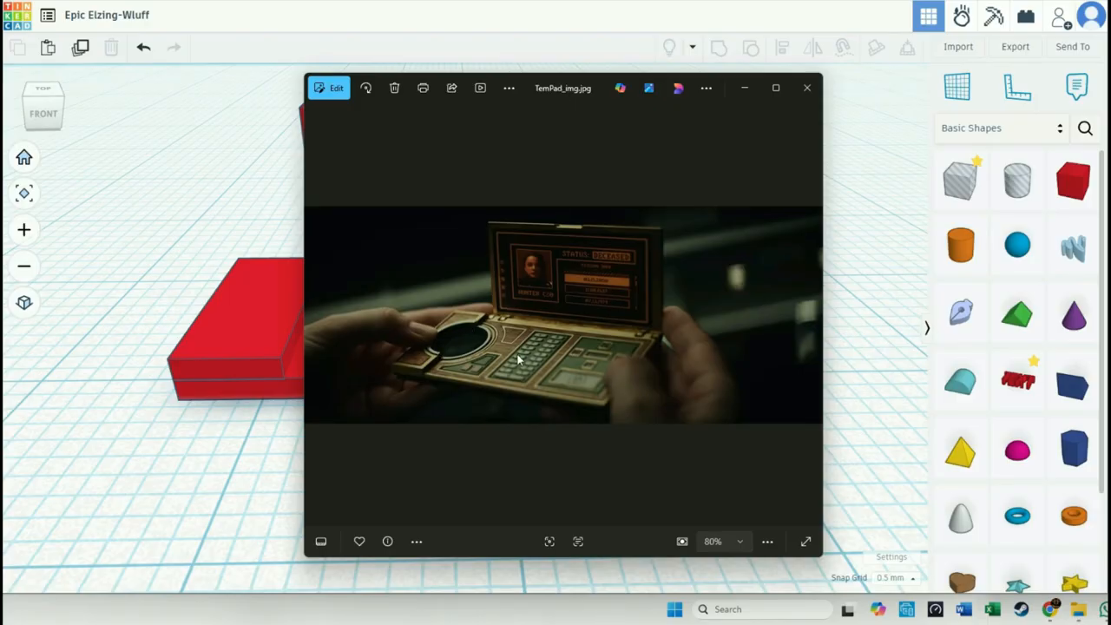
pyautogui.moveTo(575, 85); pyautogui.dragTo(1110, 221)
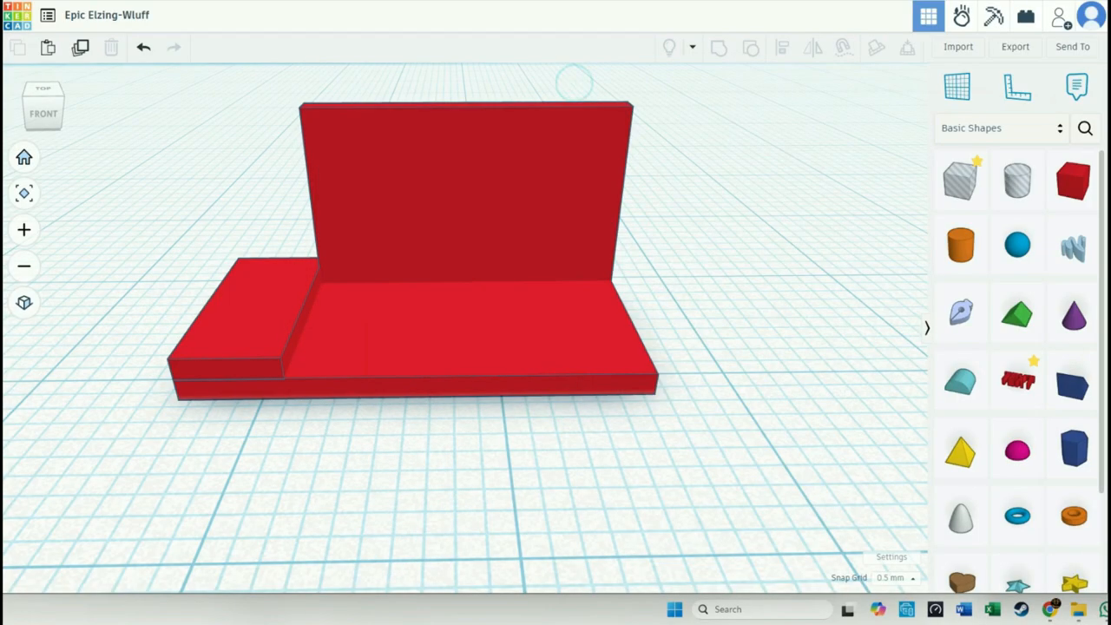
pyautogui.click(217, 364)
pyautogui.click(256, 304)
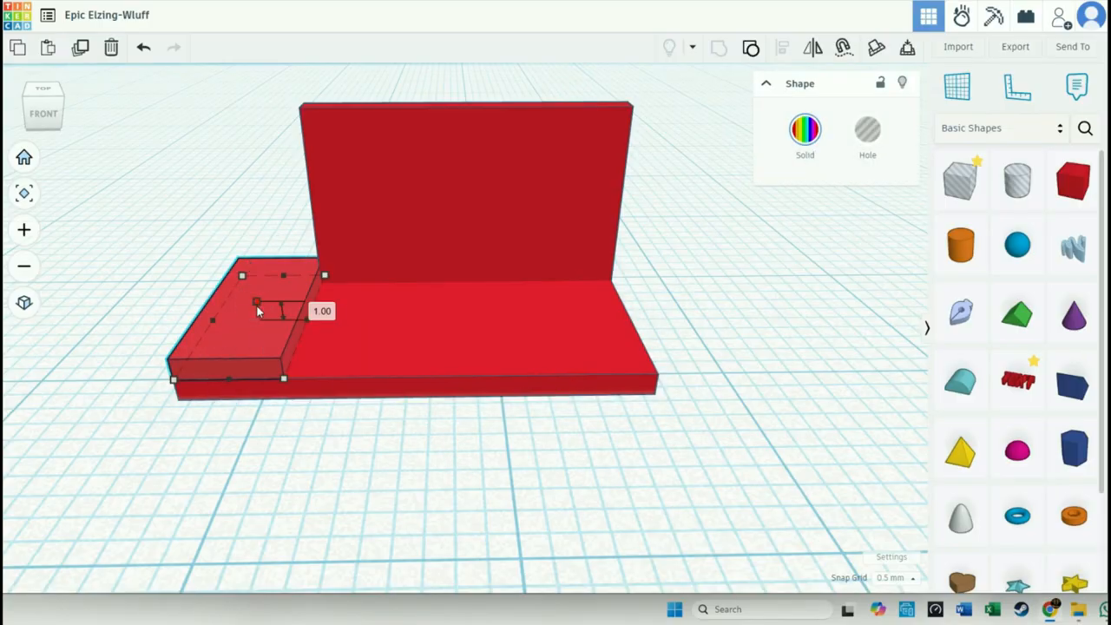
# - Thin the upright panel to 0.50 mm from its front side, keeping its back face flush with the base
pyautogui.click(390, 247)
pyautogui.moveTo(393, 249); pyautogui.dragTo(534, 342, button='right')
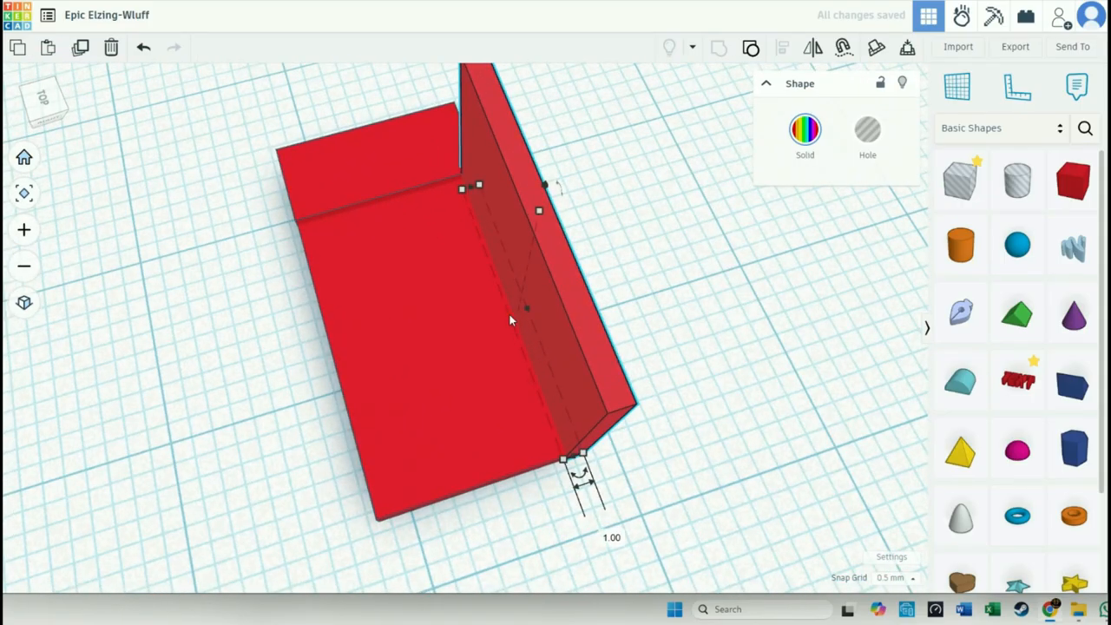
pyautogui.moveTo(509, 312); pyautogui.dragTo(518, 314)
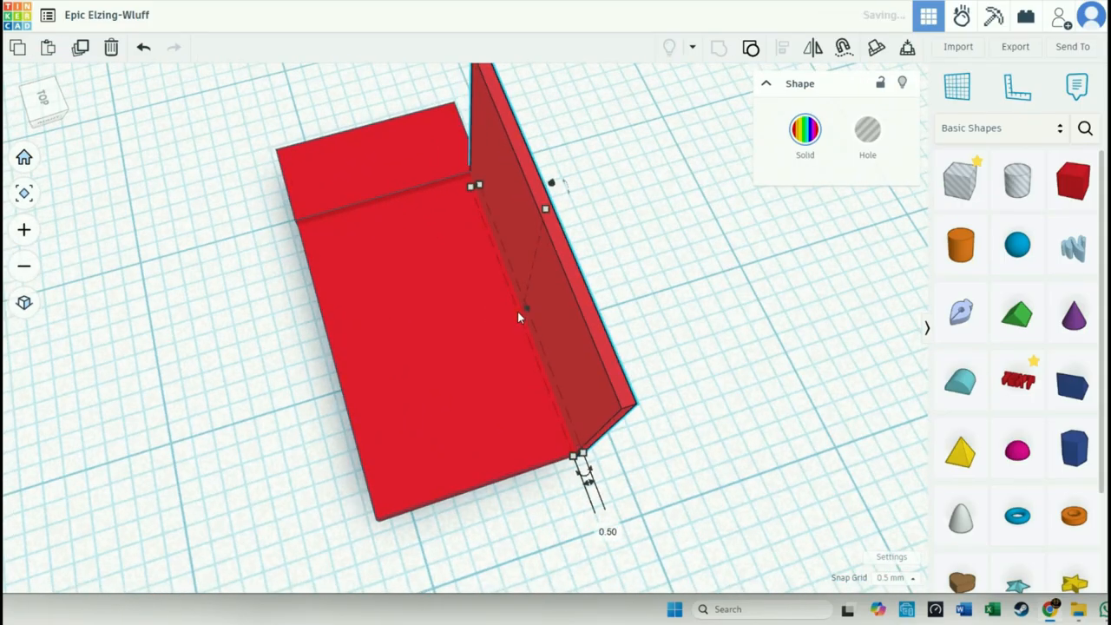
pyautogui.click(702, 454)
pyautogui.moveTo(702, 454); pyautogui.dragTo(855, 421, button='right')
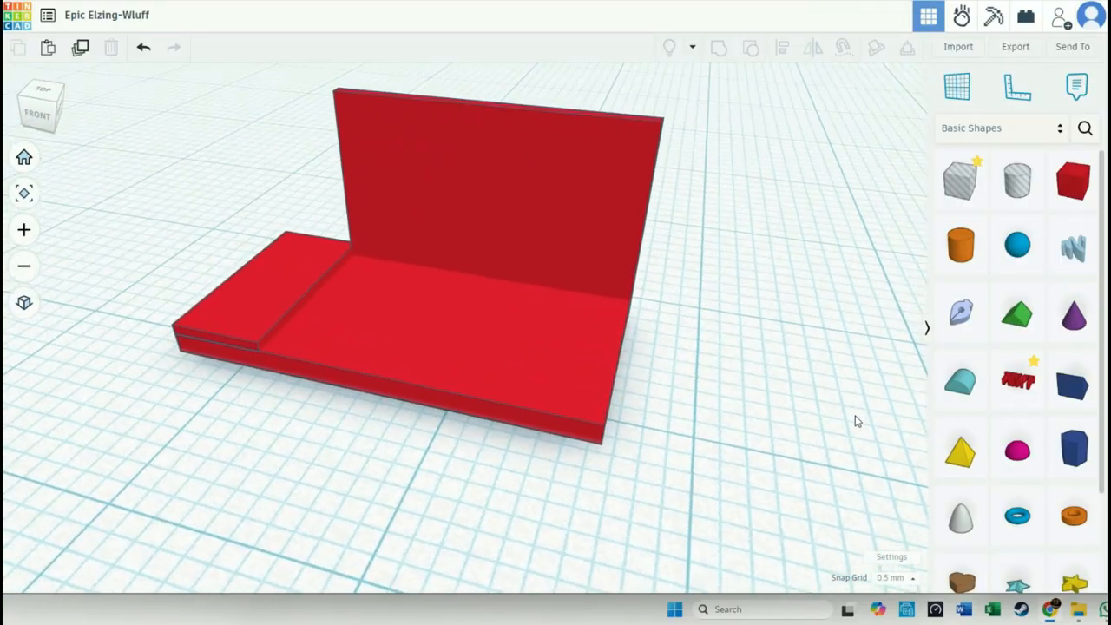
pyautogui.moveTo(731, 459); pyautogui.dragTo(753, 459, button='right')
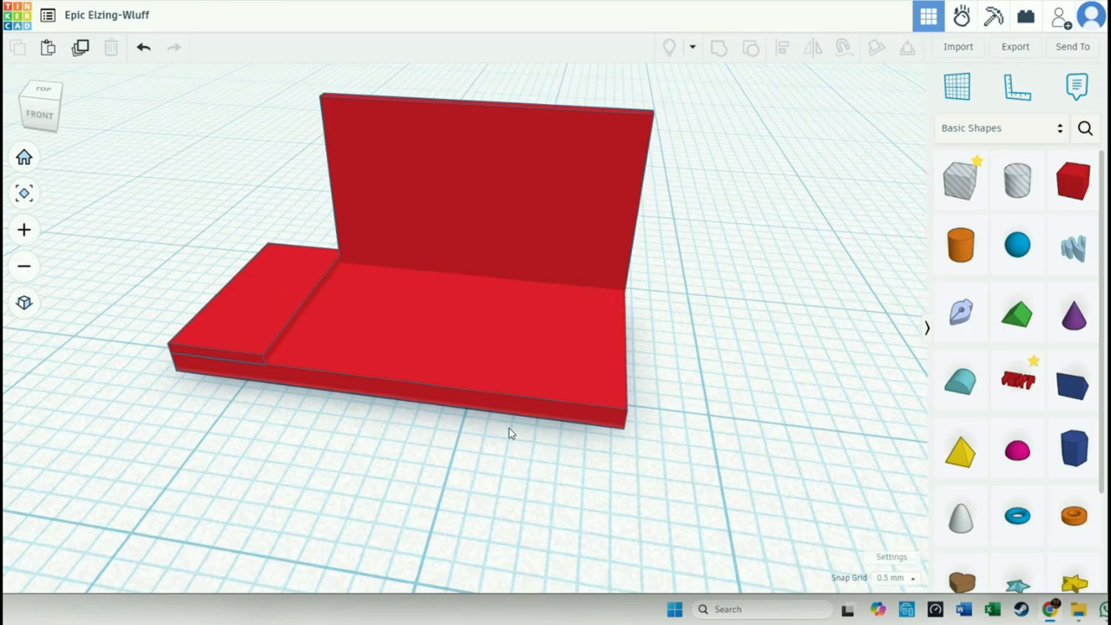
# - Consult the reference picture, add a cylinder hole in front of the base and shrink its footprint to 2.00 by 2.00 mm
pyautogui.hotkey('alt', 'Tab')
pyautogui.moveTo(621, 98); pyautogui.dragTo(511, 101)
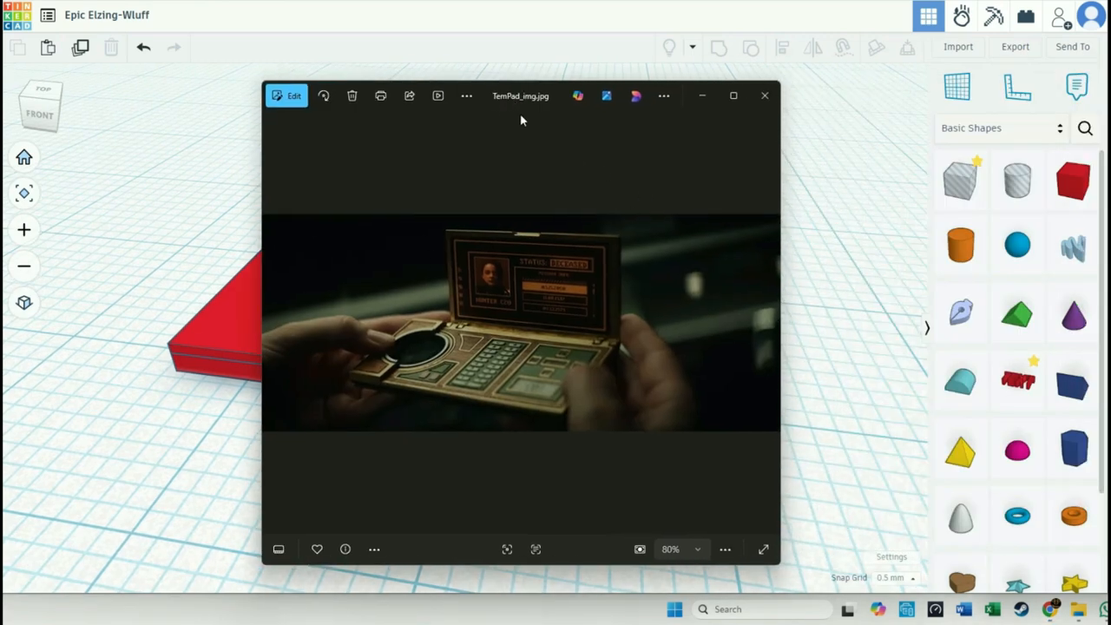
pyautogui.hotkey('alt', 'Tab')
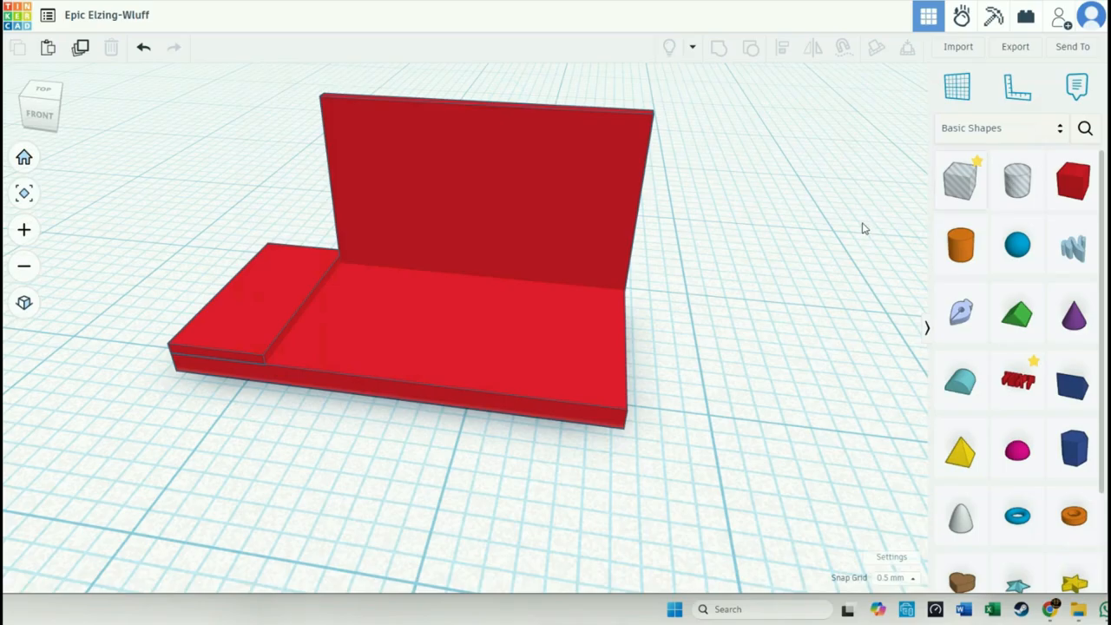
pyautogui.moveTo(1017, 184); pyautogui.dragTo(259, 510)
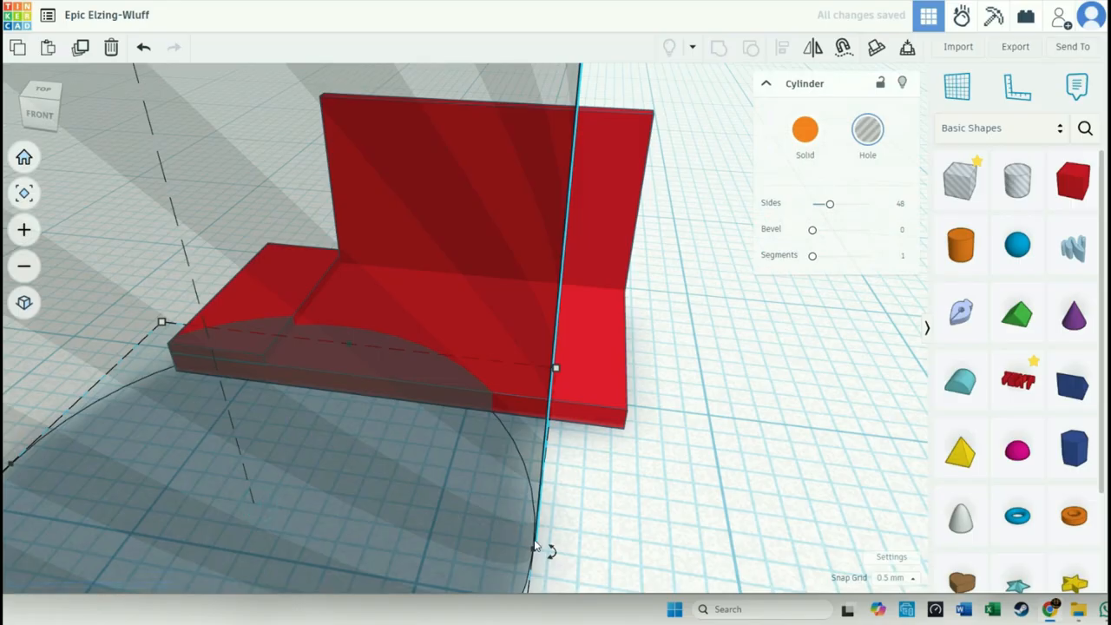
pyautogui.moveTo(560, 372); pyautogui.dragTo(239, 493)
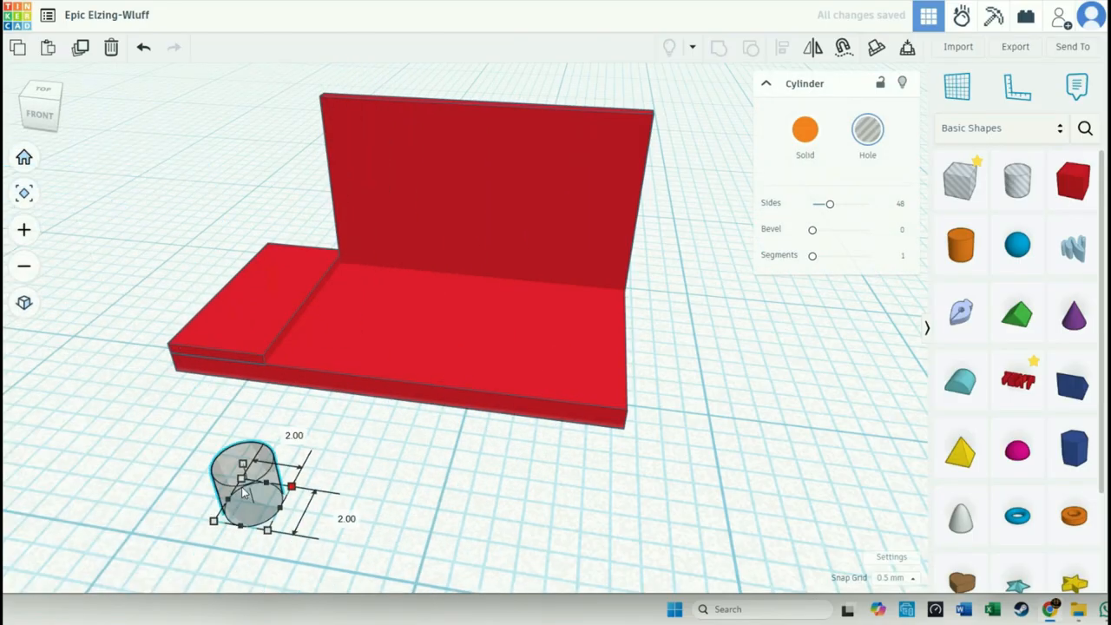
# - Move the cylinder hole onto the base, over the seam beside the small left slab
pyautogui.click(405, 465)
pyautogui.moveTo(257, 502); pyautogui.dragTo(309, 326)
pyautogui.click(255, 452)
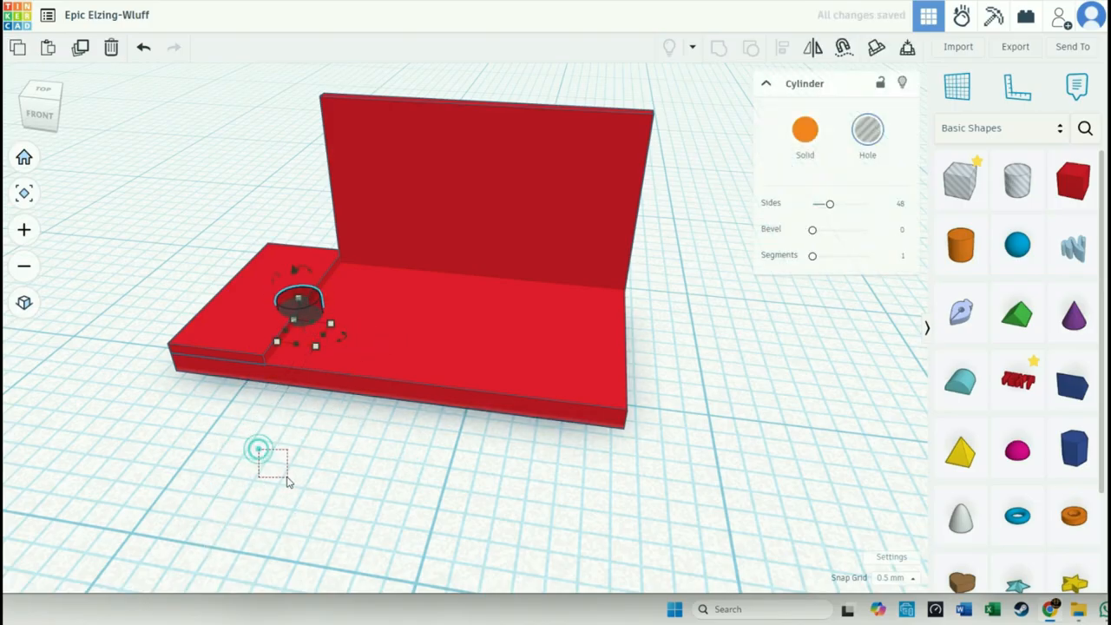
# - Viewing from above, shift the cylinder hole 0.50 mm and enlarge its footprint to 8.00 by 8.00 mm across the seam
pyautogui.click(41, 91)
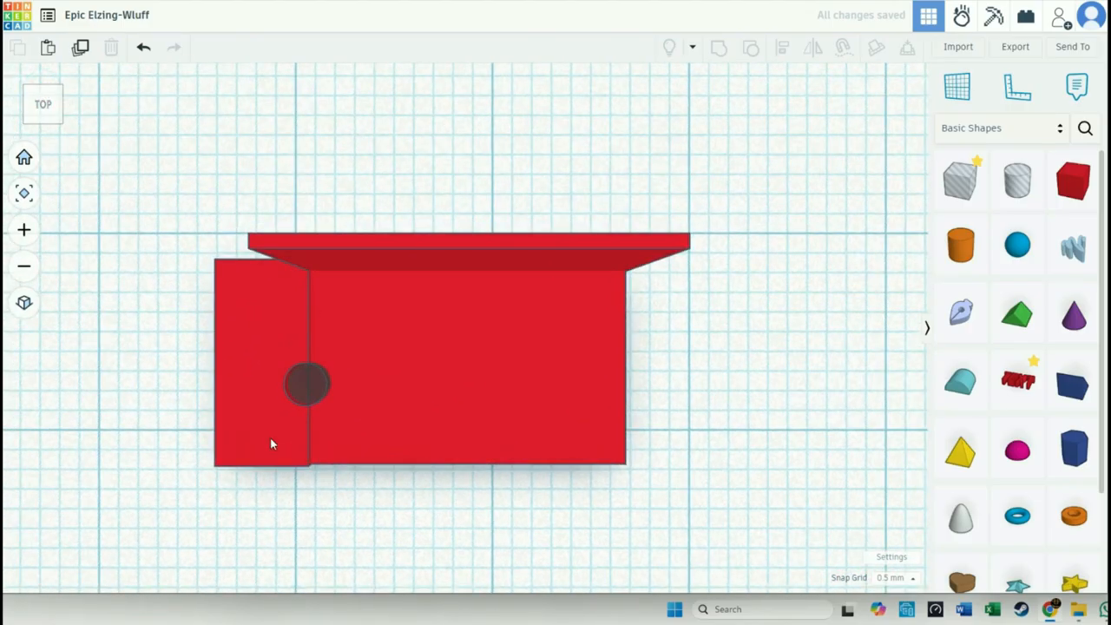
pyautogui.click(311, 395)
pyautogui.moveTo(311, 395); pyautogui.dragTo(353, 343)
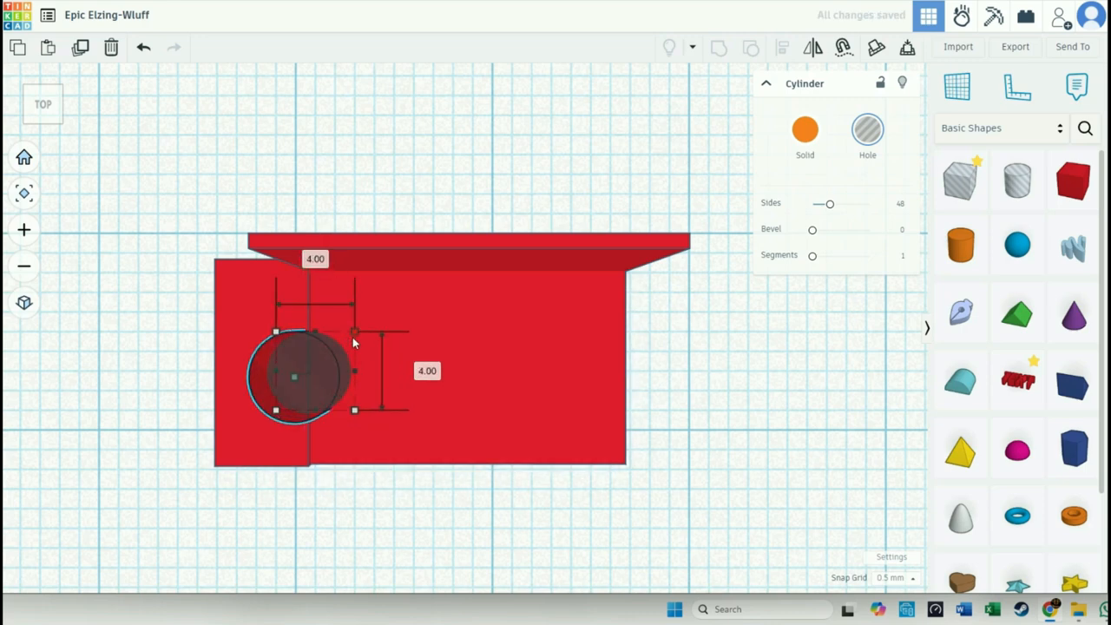
pyautogui.moveTo(323, 386); pyautogui.dragTo(326, 376)
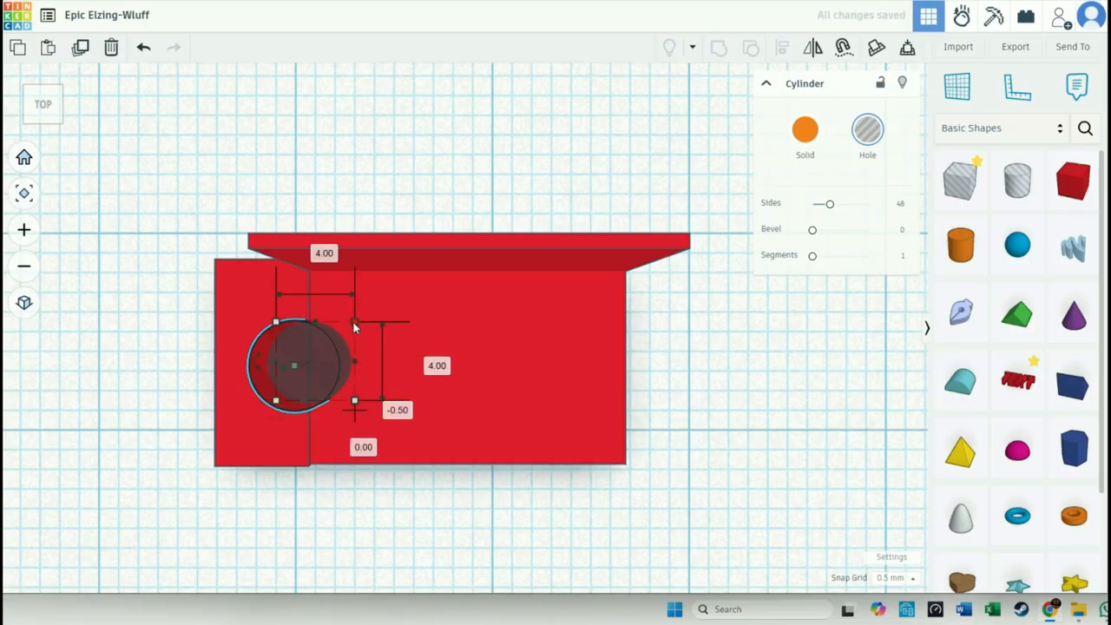
pyautogui.moveTo(354, 324); pyautogui.dragTo(388, 301)
pyautogui.press('super')
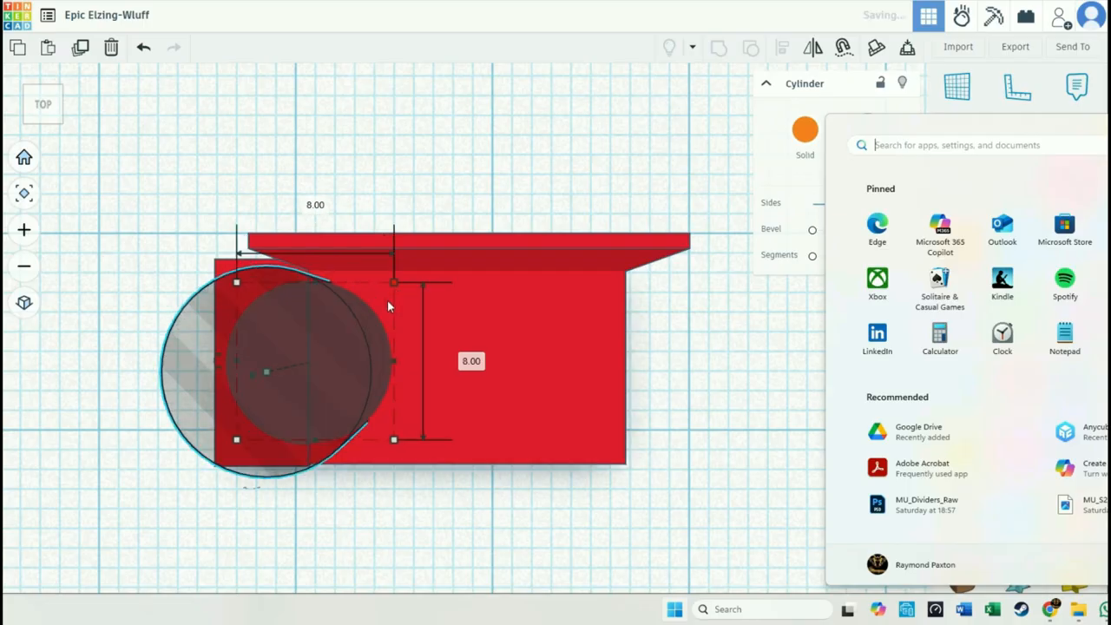
pyautogui.press('super')
# - Raise the cylinder hole 0.50 mm above the workplane so the cutout leaves a floor in the base
pyautogui.moveTo(374, 523); pyautogui.dragTo(334, 286, button='right')
pyautogui.moveTo(524, 163); pyautogui.dragTo(507, 258, button='right')
pyautogui.moveTo(291, 182); pyautogui.dragTo(299, 253)
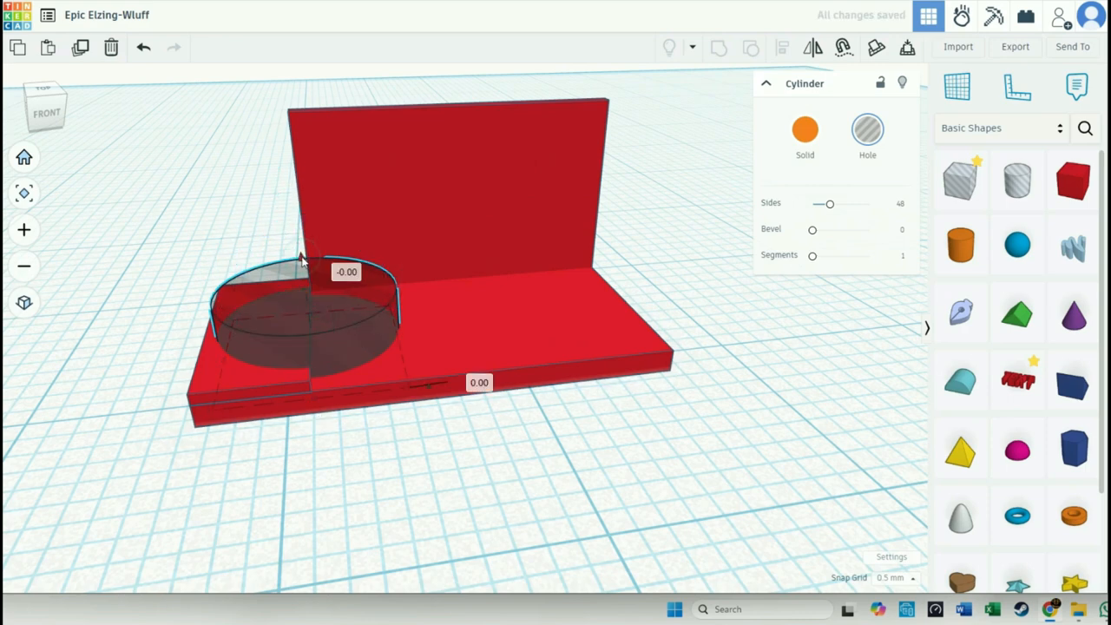
pyautogui.moveTo(300, 257); pyautogui.dragTo(304, 246)
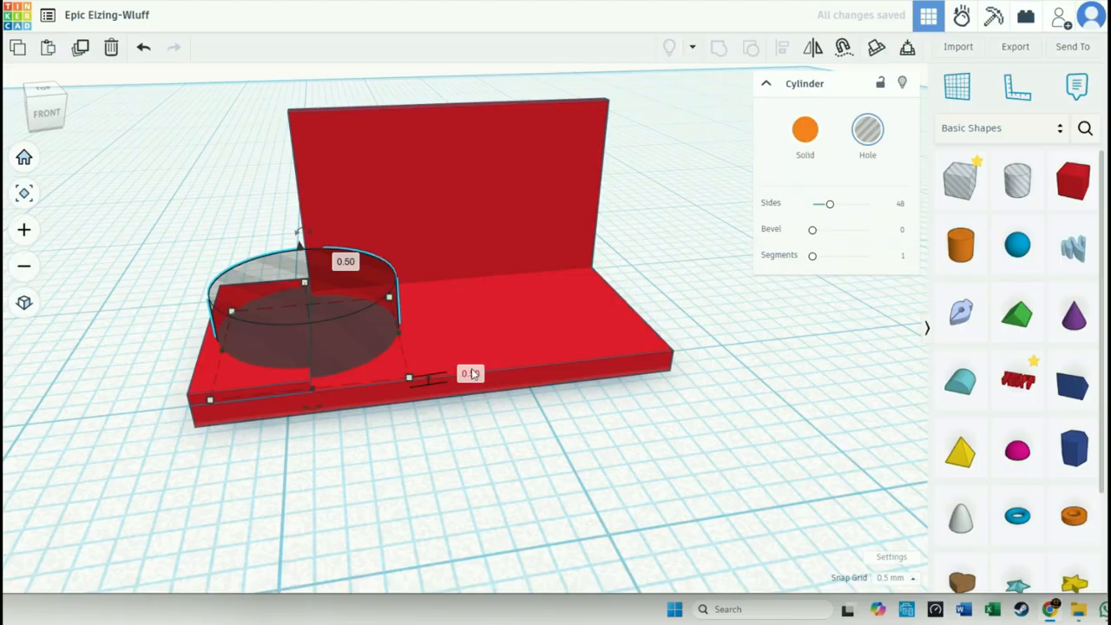
pyautogui.click(367, 469)
pyautogui.click(332, 342)
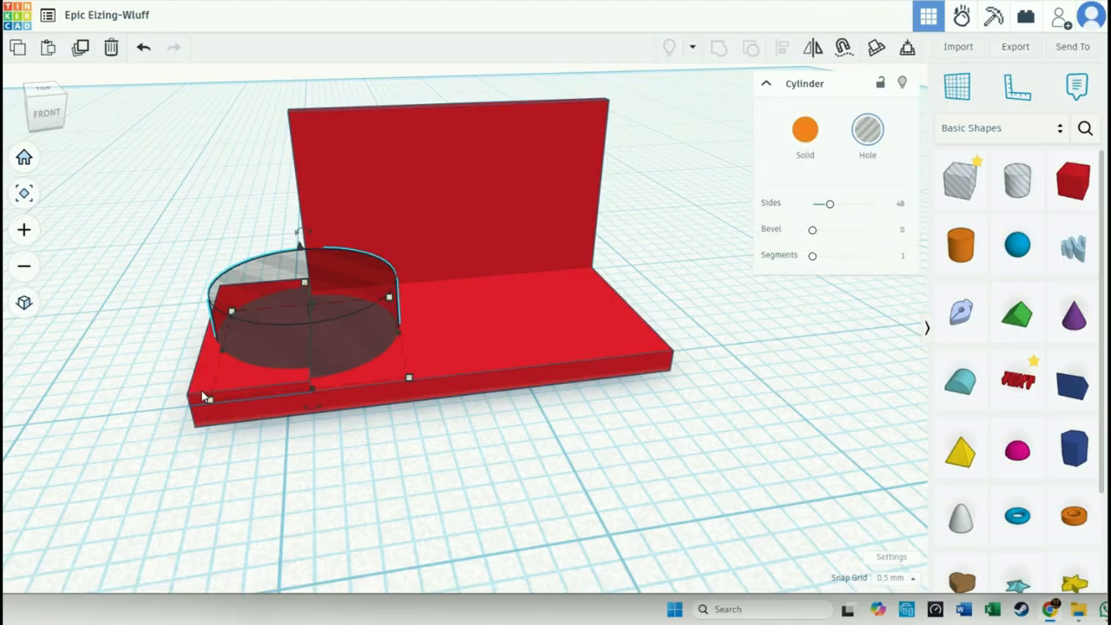
# - Group the cylinder hole with the small left slab and the base to cut a round recess
pyautogui.click(248, 391)
pyautogui.keyDown('shift'); pyautogui.click(503, 370); pyautogui.keyUp('shift')
pyautogui.keyDown('shift'); pyautogui.click(310, 326); pyautogui.keyUp('shift')
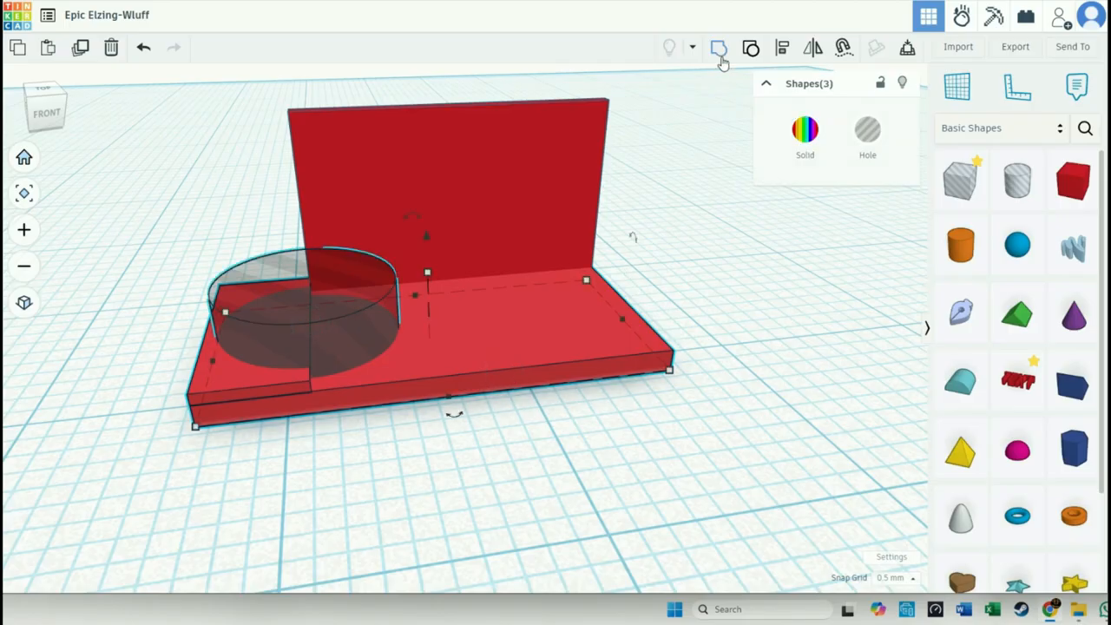
pyautogui.click(721, 57)
pyautogui.click(549, 448)
pyautogui.moveTo(598, 446); pyautogui.dragTo(551, 508, button='right')
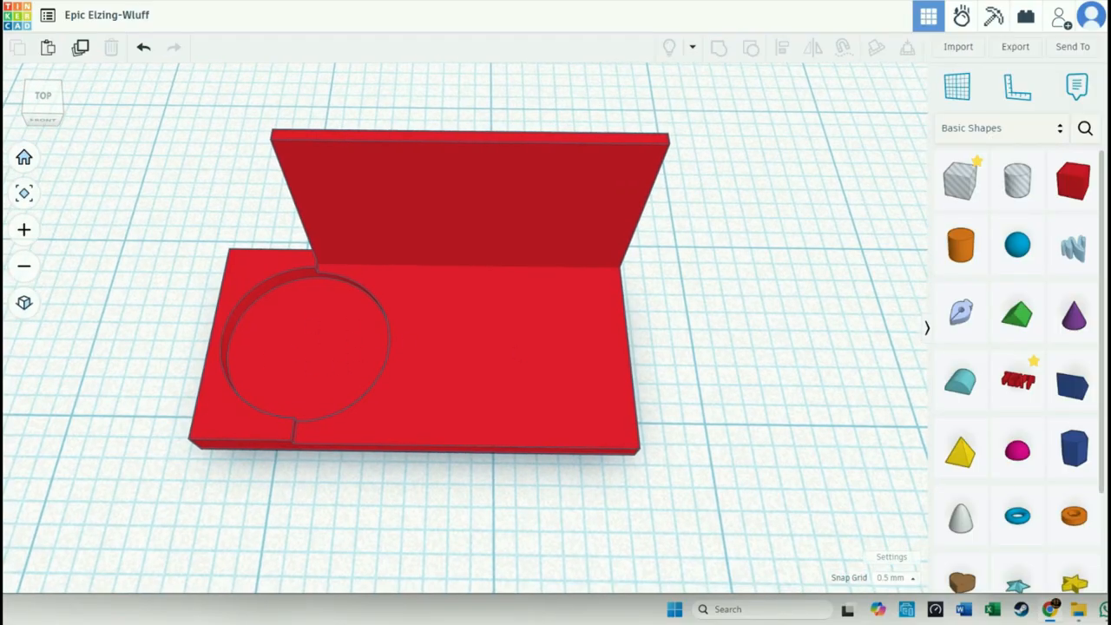
# - Consult the reference picture TemPad_img.jpg and ungroup the recessed base back into slab, base and cylinder hole
pyautogui.moveTo(794, 87); pyautogui.dragTo(691, 88)
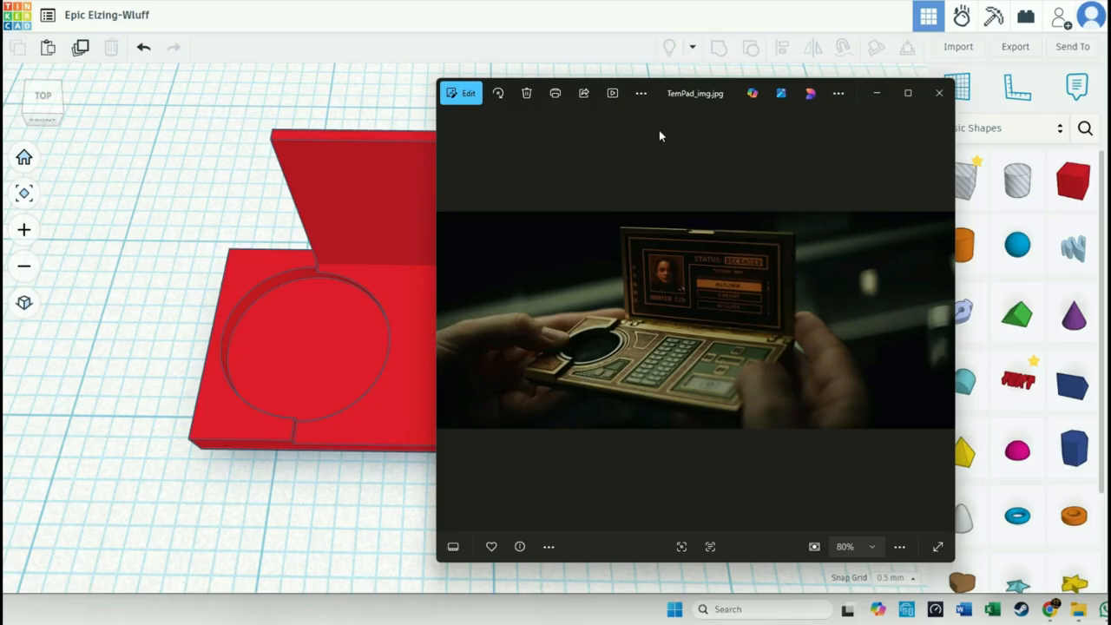
pyautogui.moveTo(690, 100); pyautogui.dragTo(1110, 49)
pyautogui.moveTo(621, 496); pyautogui.dragTo(638, 493, button='right')
pyautogui.moveTo(562, 513); pyautogui.dragTo(544, 515, button='right')
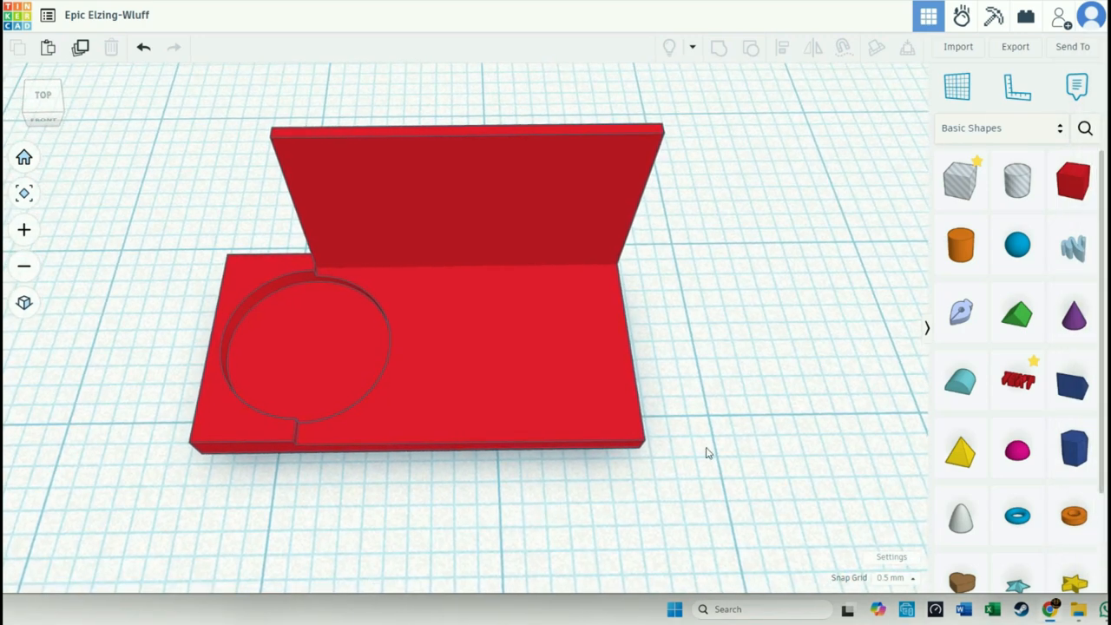
pyautogui.click(268, 432)
pyautogui.keyDown('ctrl'); pyautogui.click(367, 434); pyautogui.keyUp('ctrl')
pyautogui.click(286, 439)
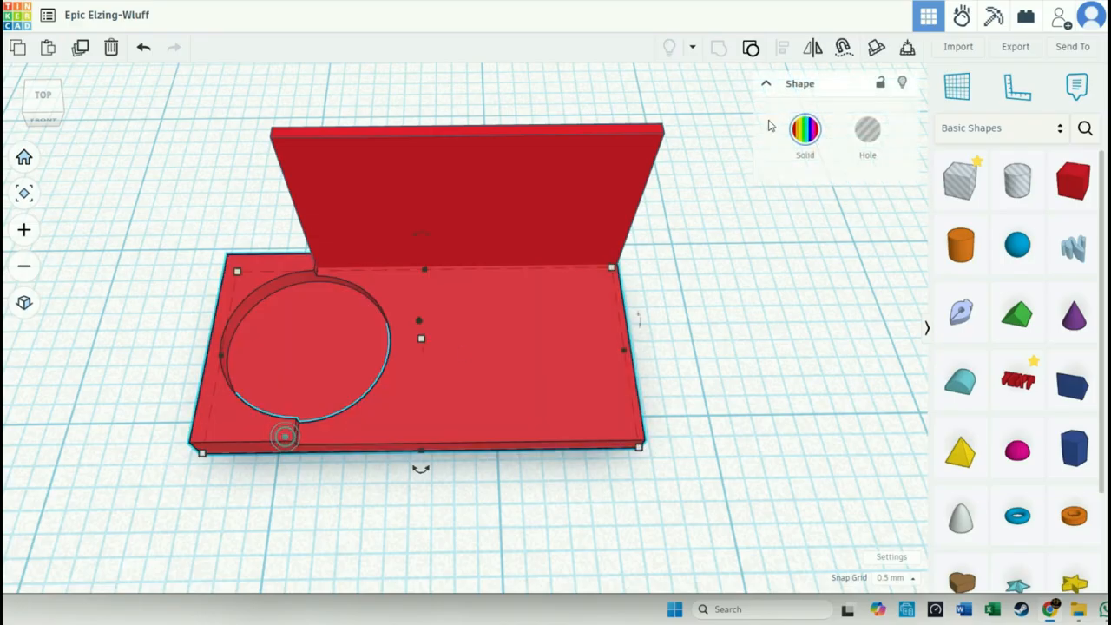
pyautogui.click(752, 48)
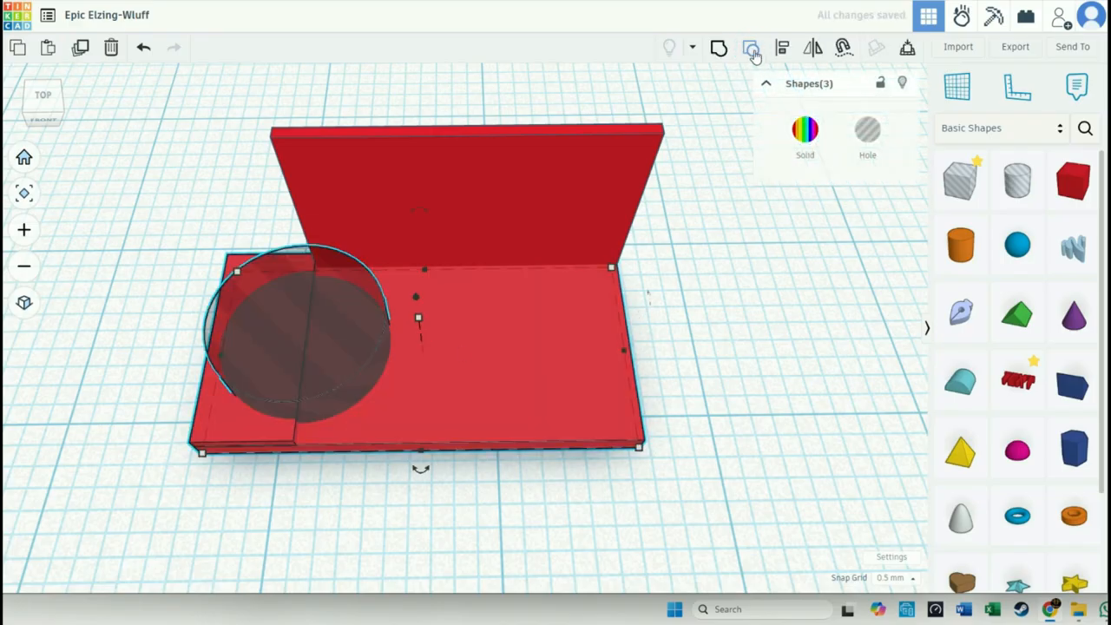
pyautogui.click(750, 298)
# - Duplicate the cylinder hole and group only the original with the small left slab and base to cut the recess
pyautogui.click(319, 388)
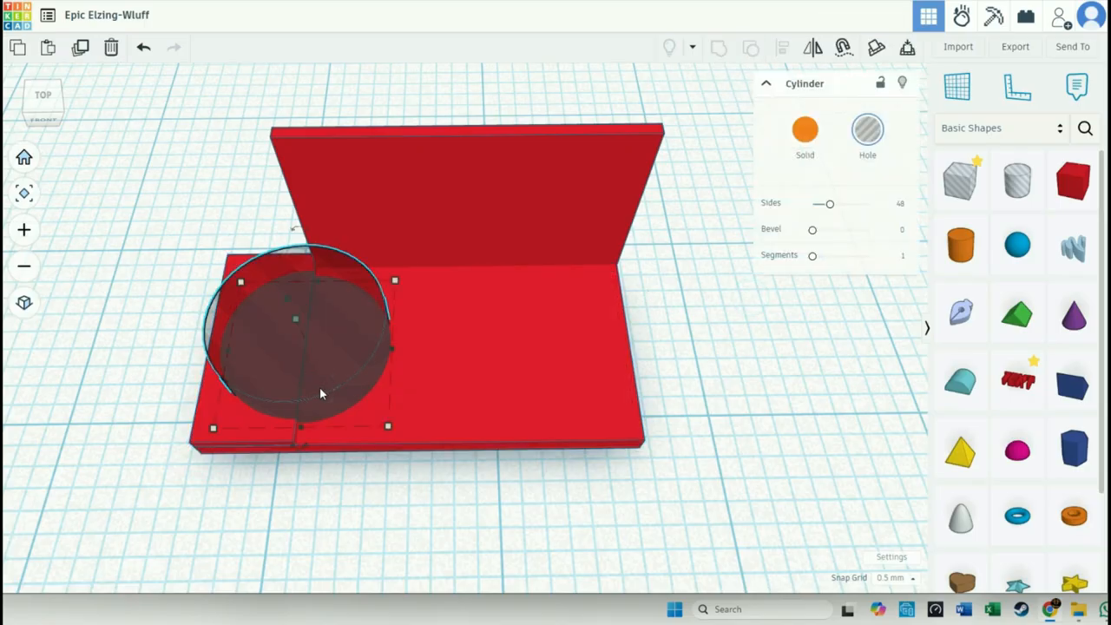
pyautogui.hotkey('ctrl', 'v')
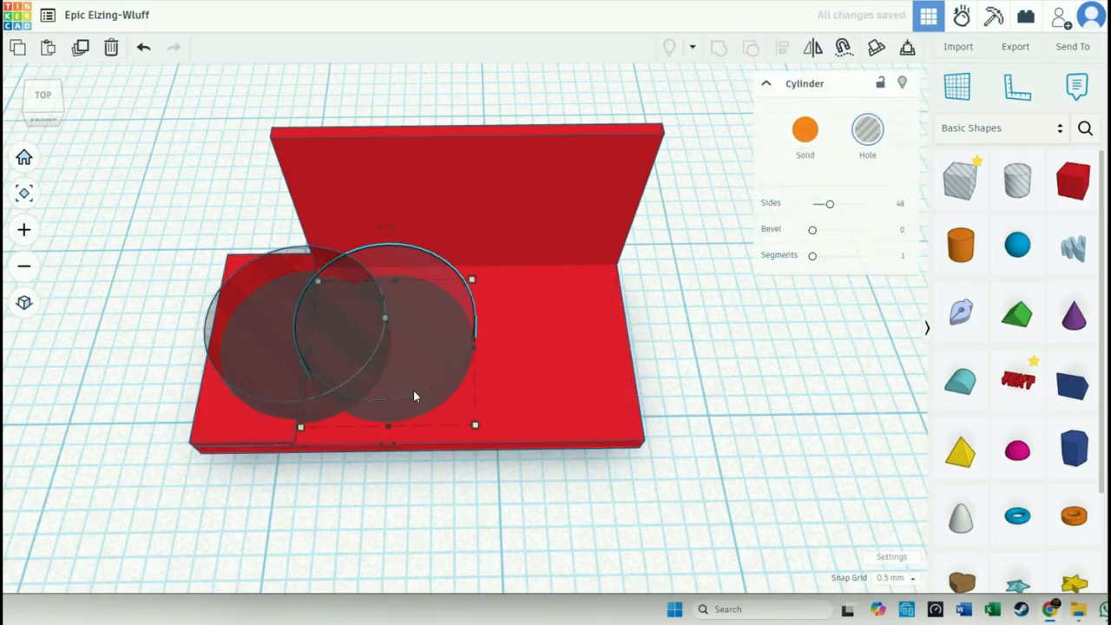
pyautogui.click(297, 395)
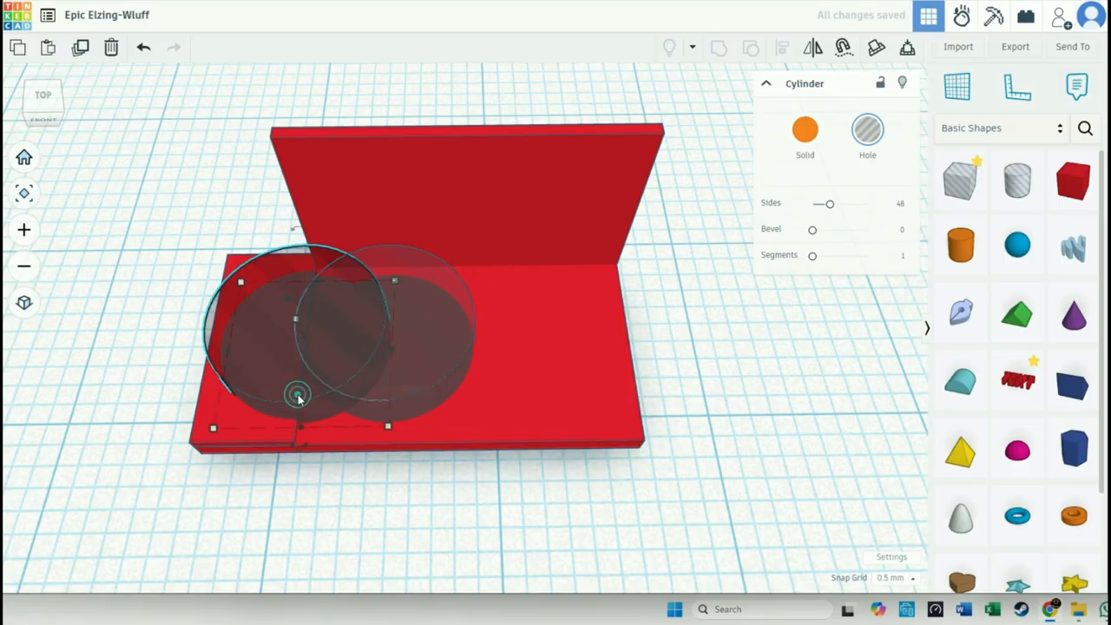
pyautogui.keyDown('shift'); pyautogui.click(236, 432); pyautogui.keyUp('shift')
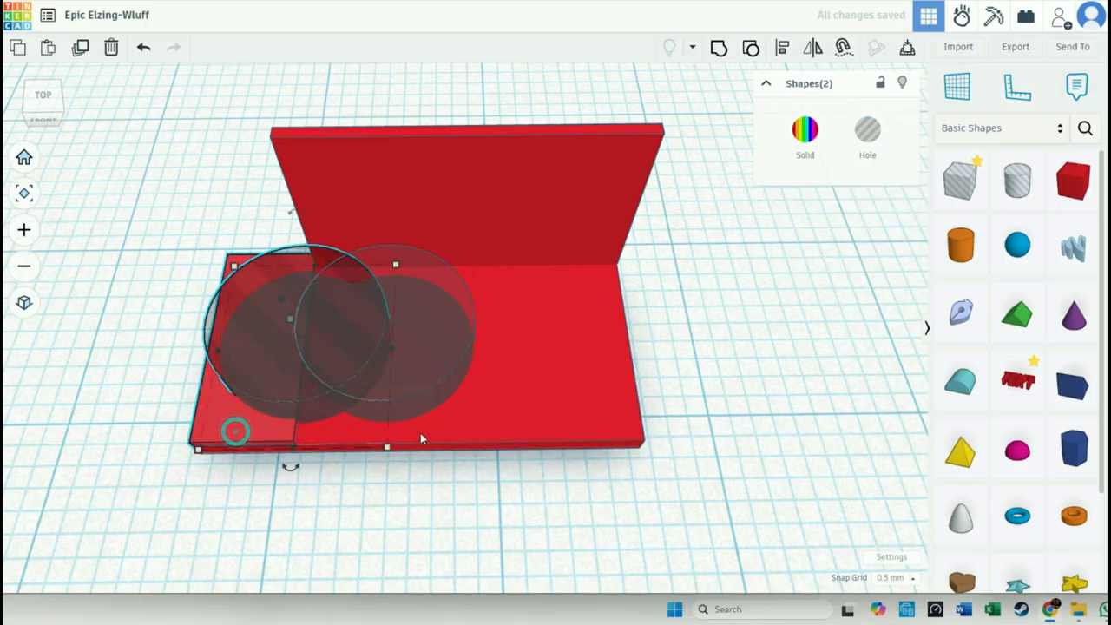
pyautogui.keyDown('shift'); pyautogui.click(515, 426); pyautogui.keyUp('shift')
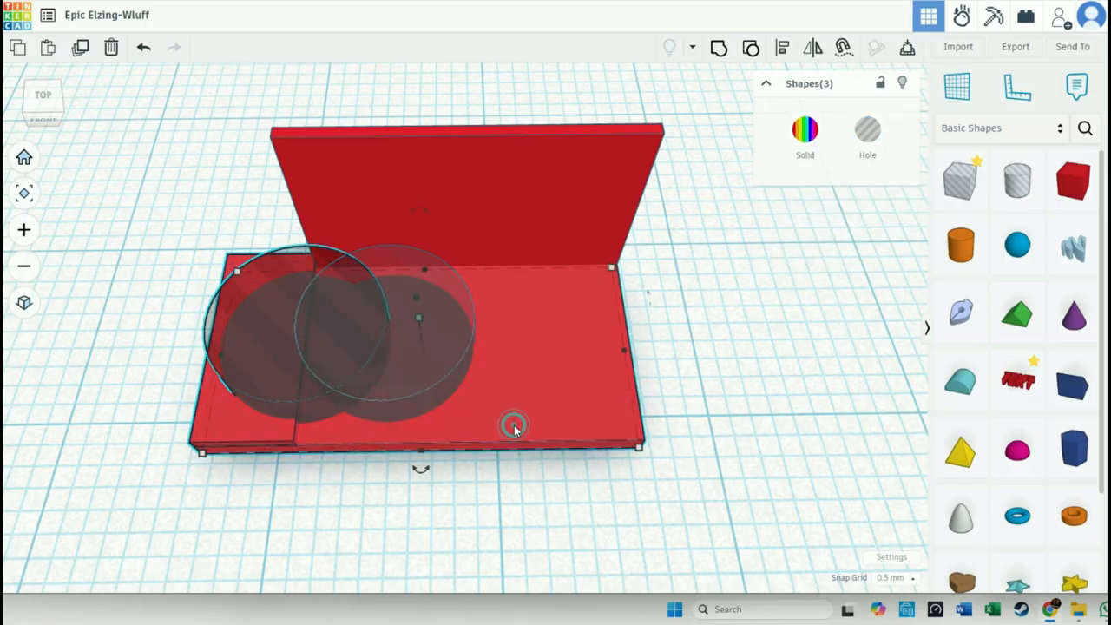
pyautogui.click(720, 48)
pyautogui.click(727, 373)
# - Move the copied cylinder hole 4.00 mm left into the round recess and make it a solid orange disc
pyautogui.click(421, 396)
pyautogui.moveTo(421, 398); pyautogui.dragTo(339, 399)
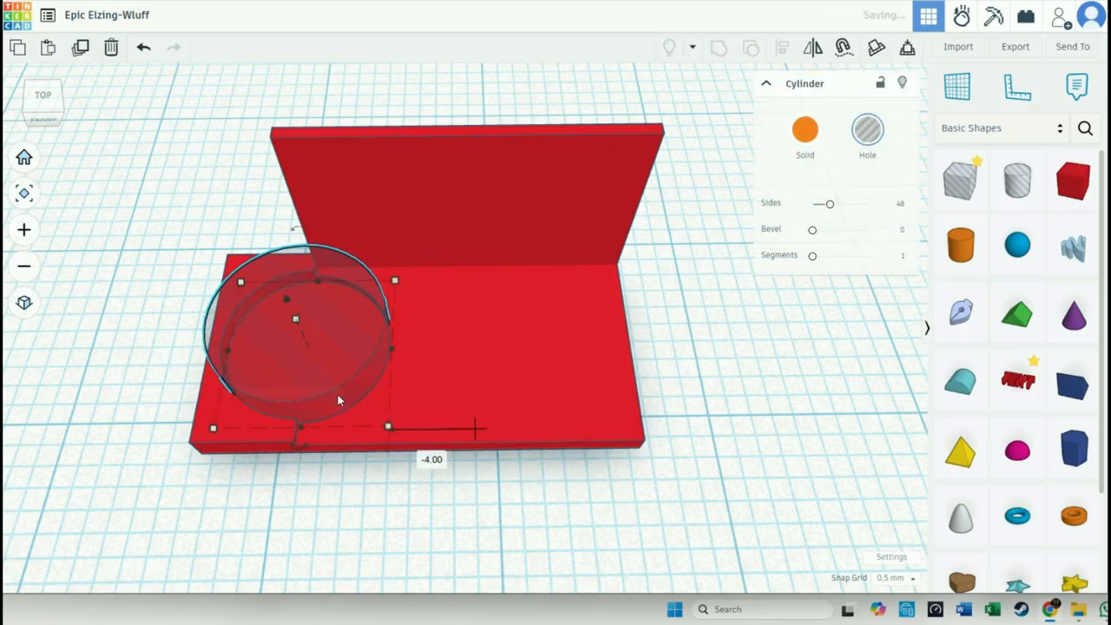
pyautogui.click(805, 131)
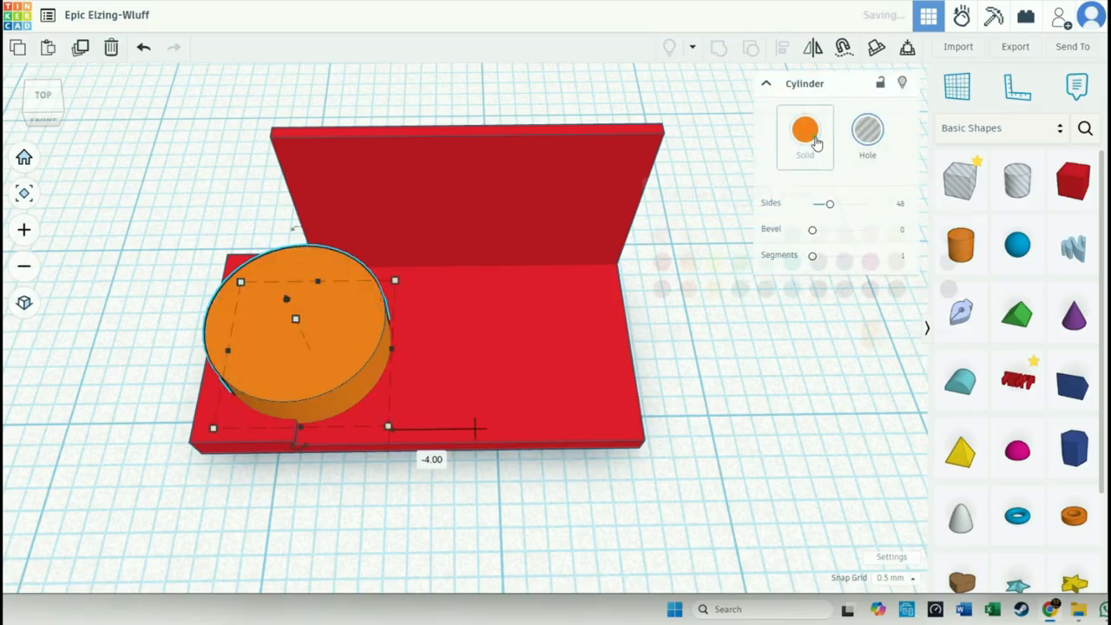
pyautogui.click(768, 448)
# - Reduce the orange disc's height to 1.50 mm, and lower it slightly further with the snap grid set to 0.25 mm
pyautogui.click(357, 351)
pyautogui.moveTo(296, 319); pyautogui.dragTo(301, 337)
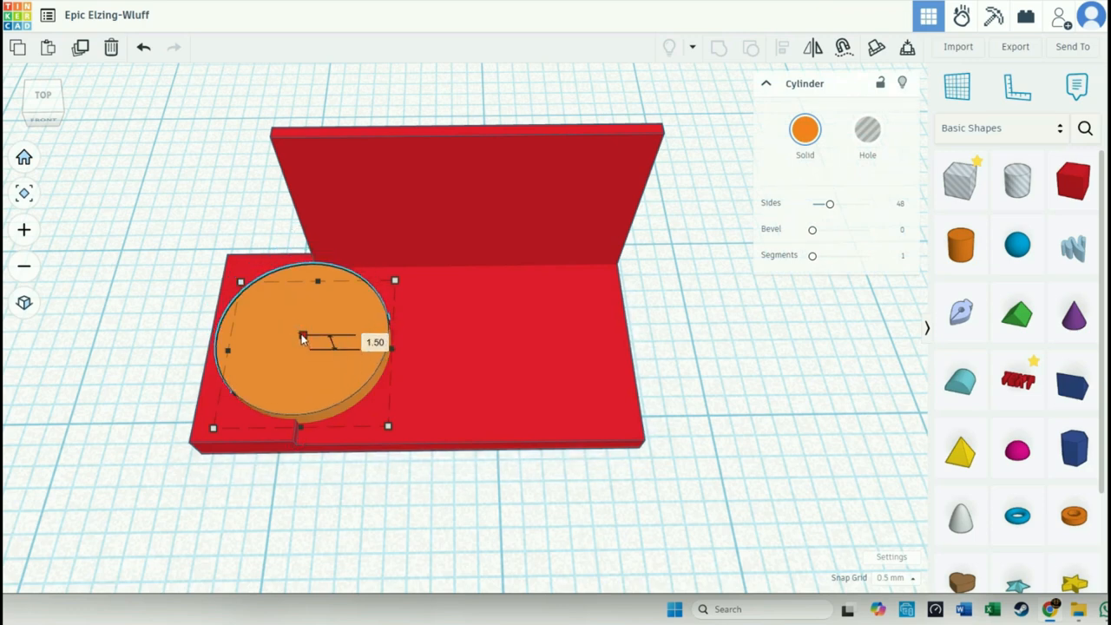
pyautogui.moveTo(342, 521); pyautogui.dragTo(395, 425, button='right')
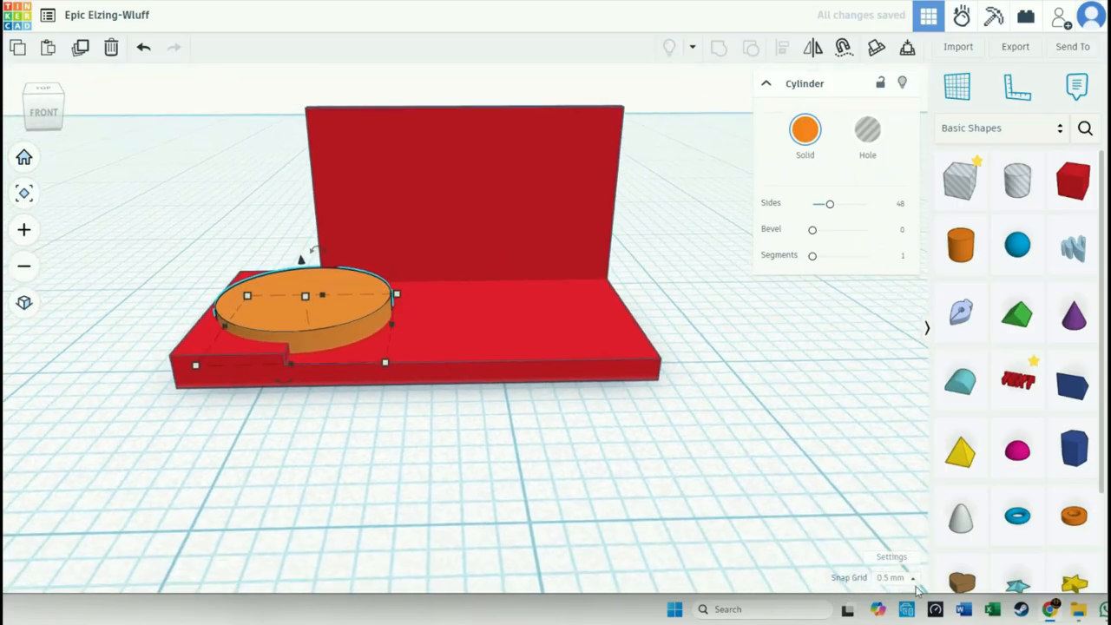
pyautogui.click(891, 579)
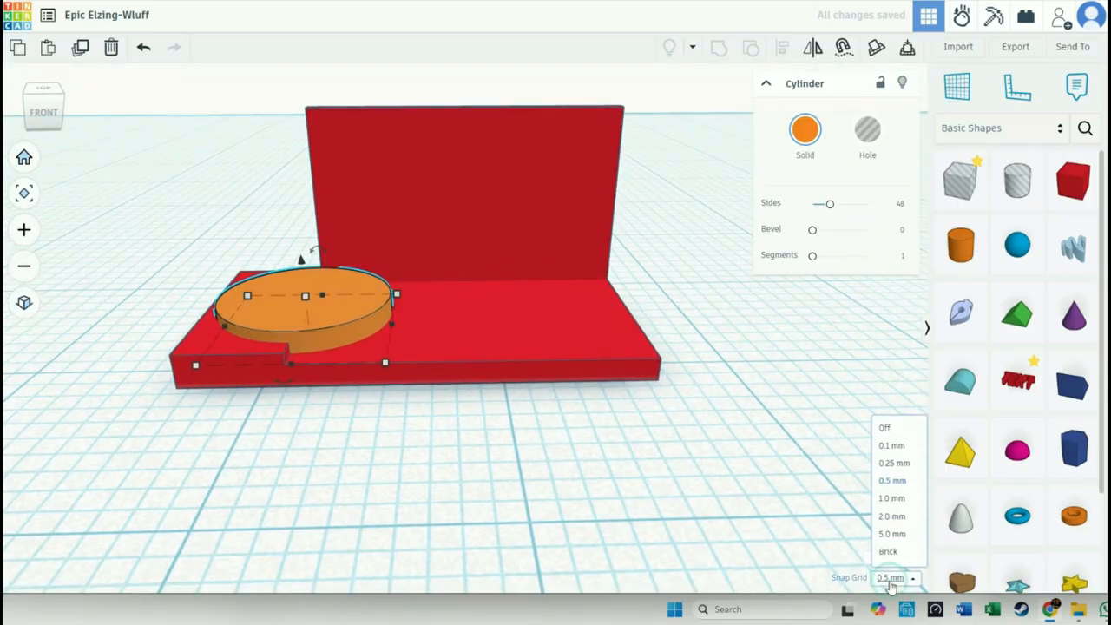
pyautogui.click(895, 463)
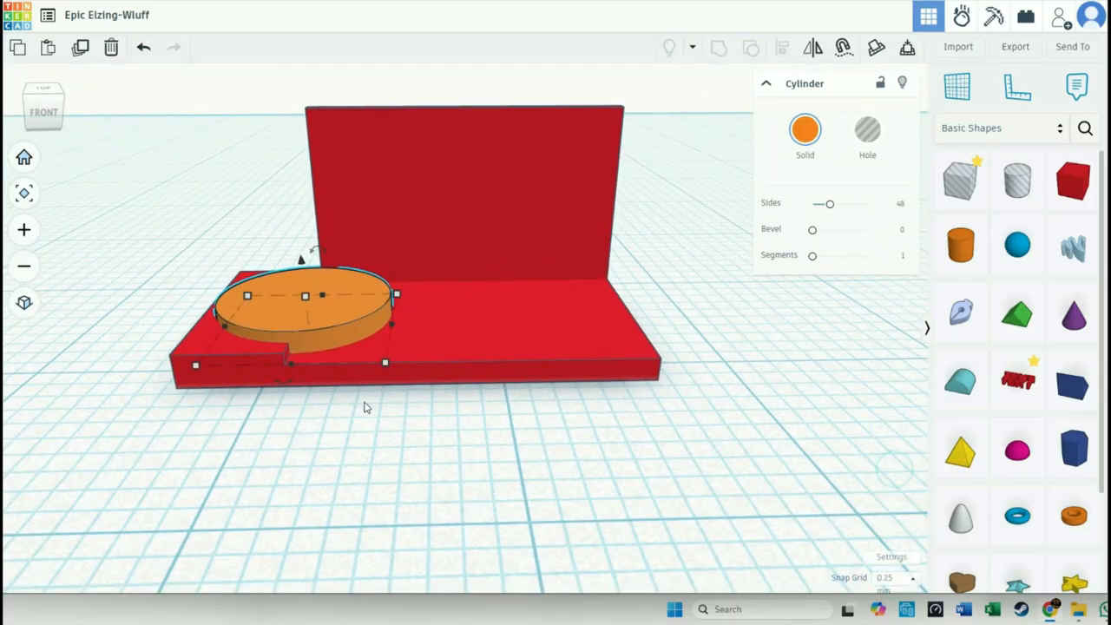
pyautogui.click(305, 296)
pyautogui.scroll(5, 309, 301)
pyautogui.click(341, 474)
pyautogui.moveTo(387, 492); pyautogui.dragTo(399, 530, button='right')
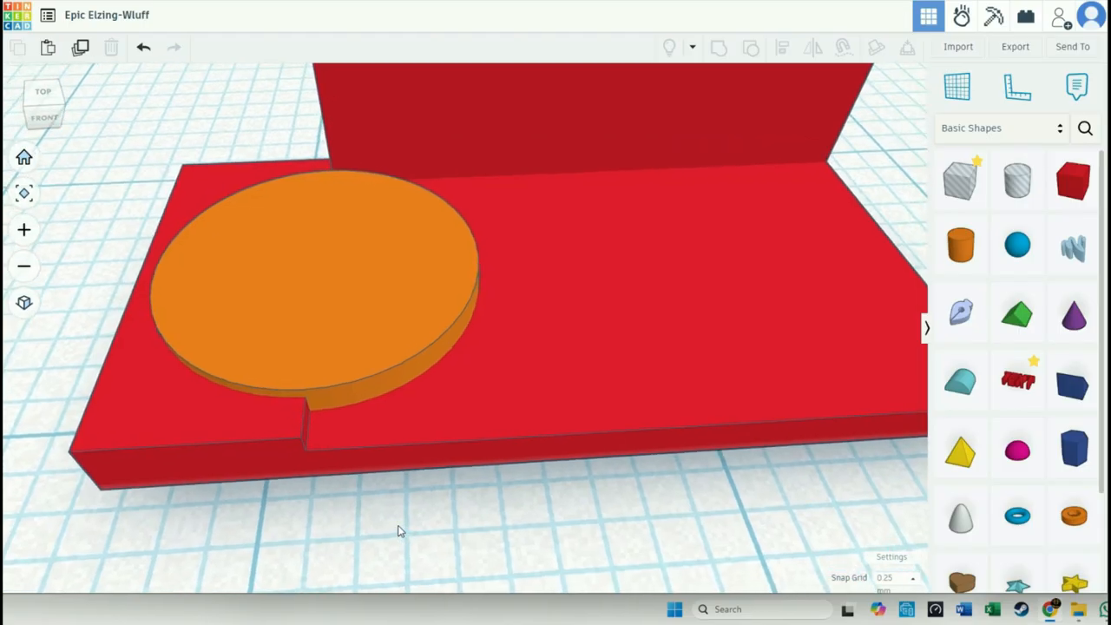
# - Duplicate the orange disc, move the copy 4.00 mm left over the original and shrink its footprint to 7.00 by 7.00 mm
pyautogui.click(378, 352)
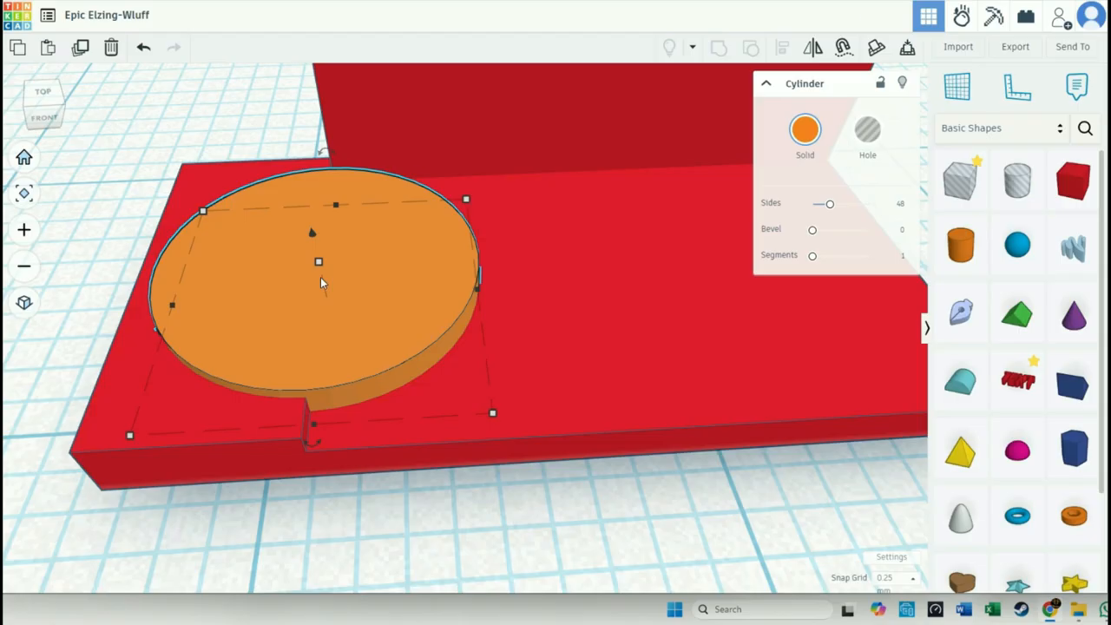
pyautogui.hotkey('ctrl', 'c')
pyautogui.hotkey('ctrl', 'v')
pyautogui.moveTo(569, 312); pyautogui.dragTo(397, 315)
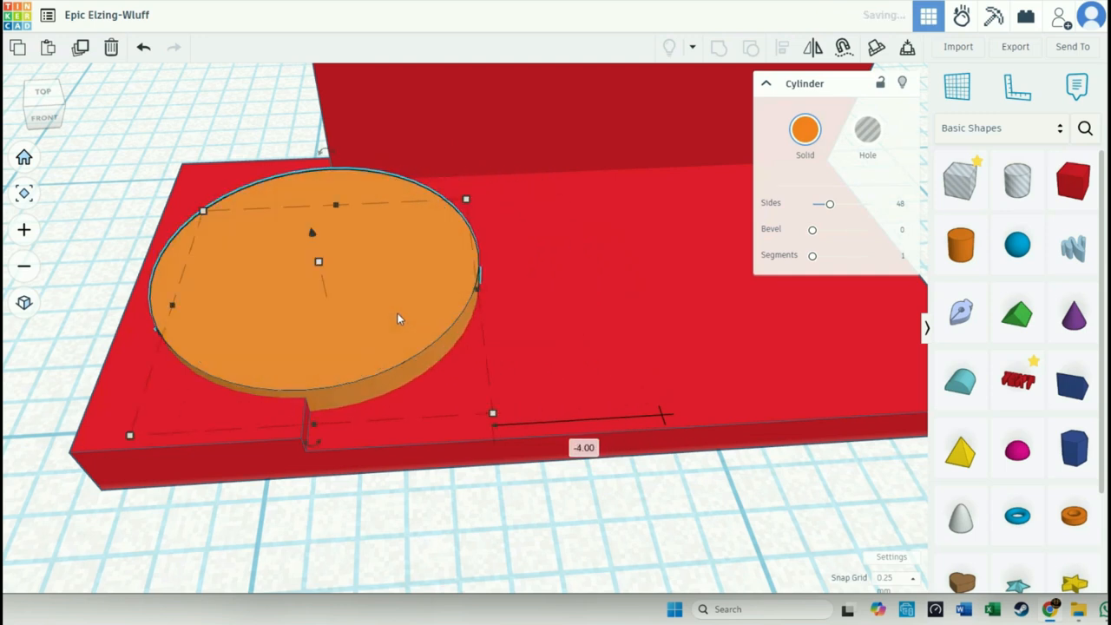
pyautogui.moveTo(493, 422)
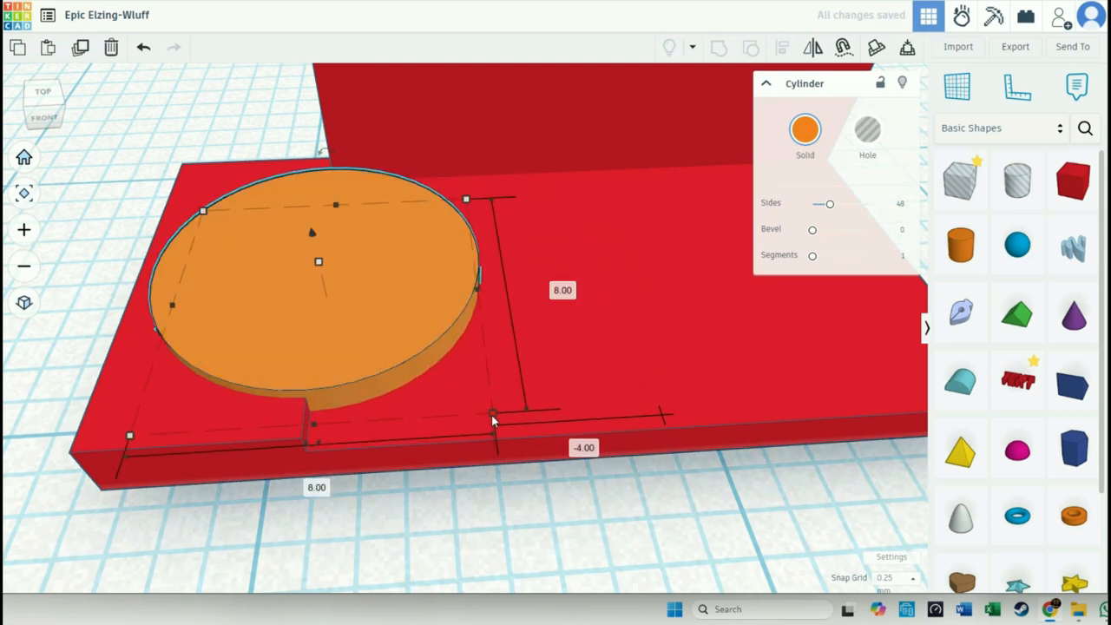
pyautogui.moveTo(494, 422); pyautogui.dragTo(471, 400)
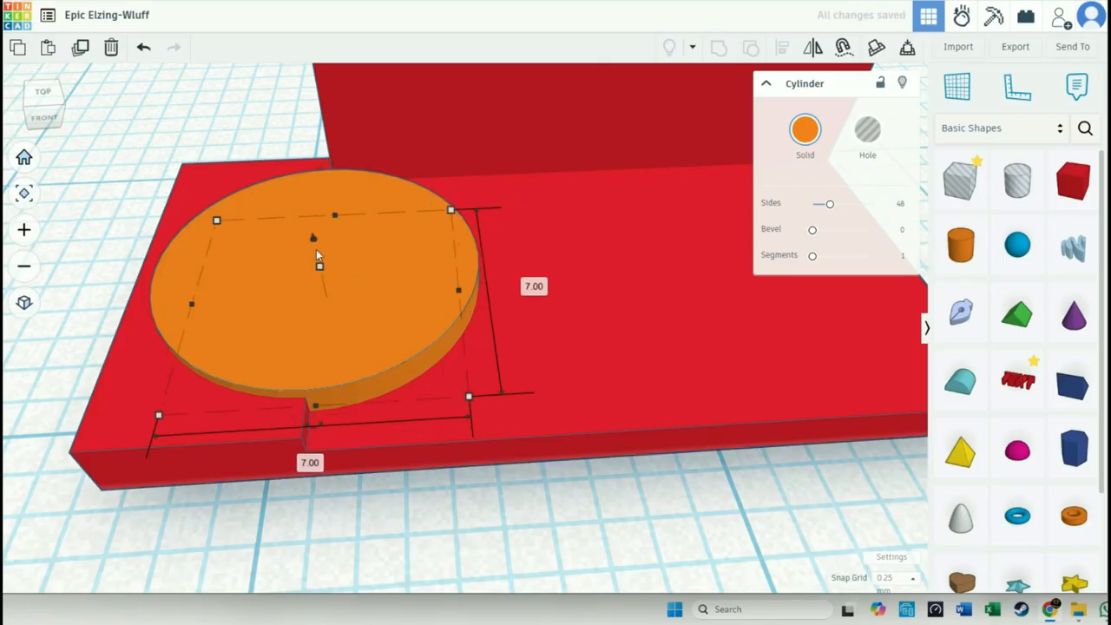
# - Raise the smaller disc 0.25 mm, turn it into a hole and group it with the orange disc to form a rimmed dish
pyautogui.moveTo(314, 243); pyautogui.dragTo(311, 236)
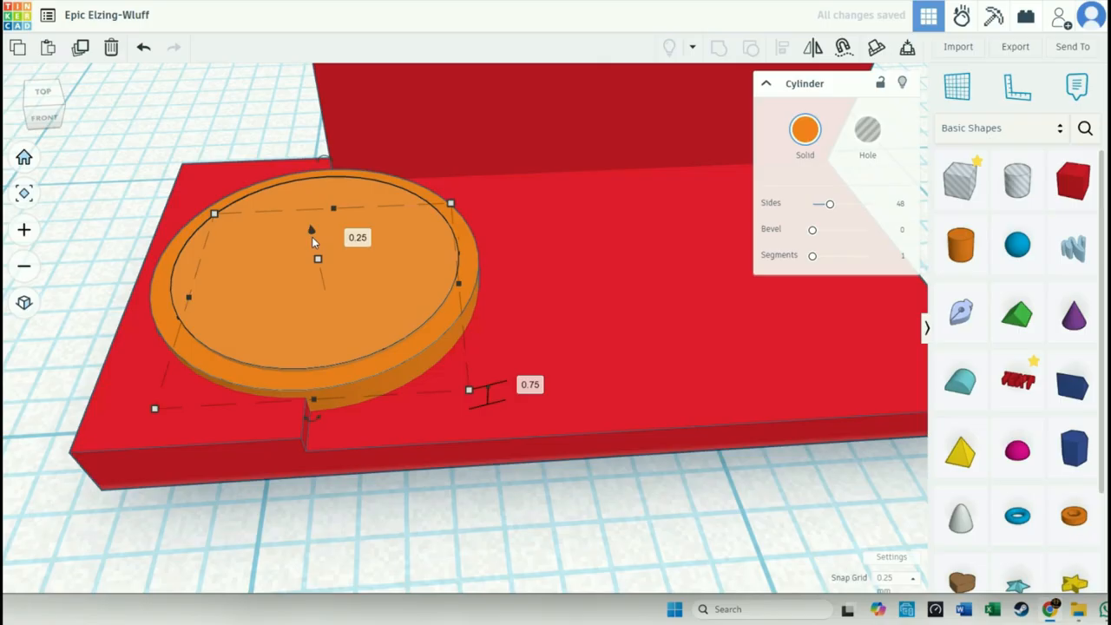
pyautogui.click(867, 130)
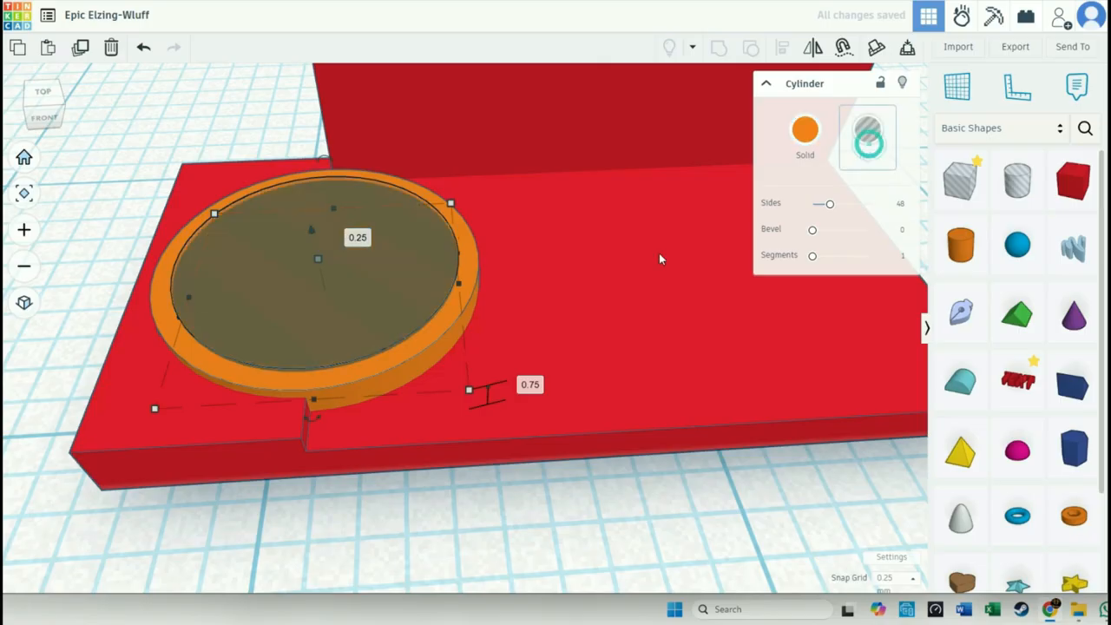
pyautogui.keyDown('shift'); pyautogui.click(437, 329); pyautogui.keyUp('shift')
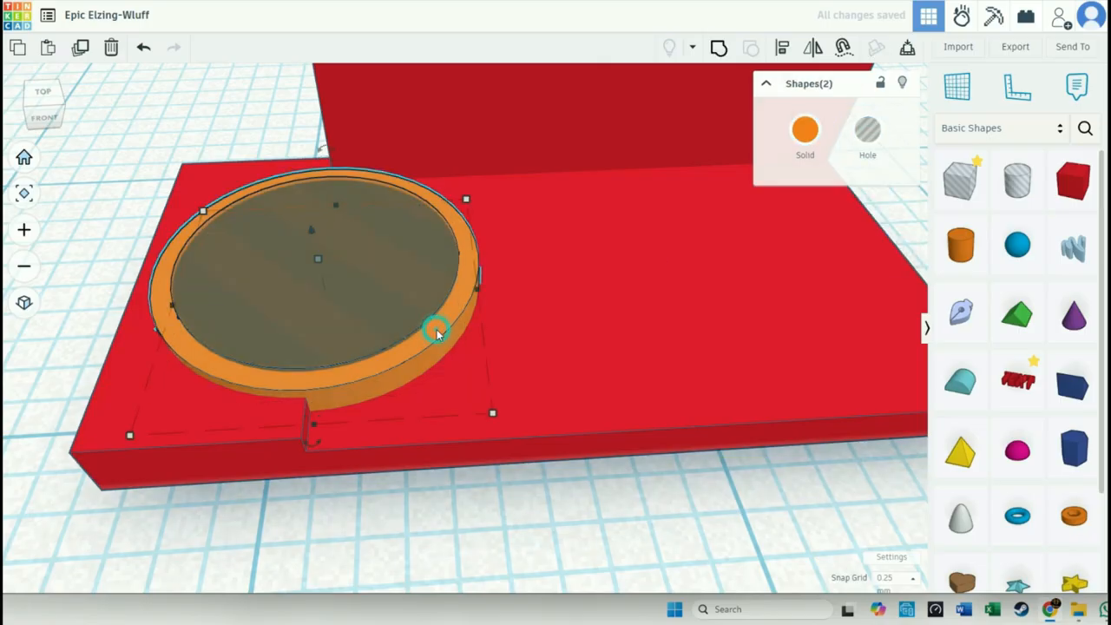
pyautogui.click(720, 48)
pyautogui.click(553, 515)
# - Compare the model and its orange dish with the reference picture TemPad_img.jpg
pyautogui.moveTo(553, 515)
pyautogui.mouseDown(button='right')
pyautogui.moveTo(582, 536)
pyautogui.moveTo(565, 532)
pyautogui.mouseUp(button='right')
pyautogui.scroll(-5, 565, 532)
pyautogui.moveTo(693, 566); pyautogui.dragTo(671, 559, button='right')
pyautogui.moveTo(1110, 45); pyautogui.dragTo(613, 100)
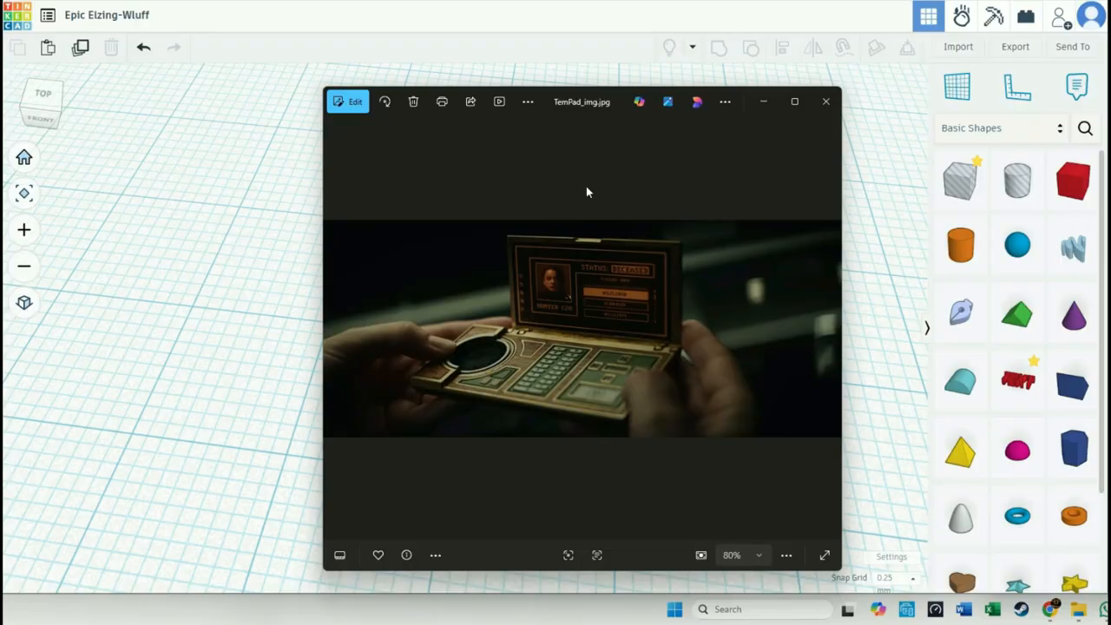
pyautogui.moveTo(582, 103); pyautogui.dragTo(1110, 104)
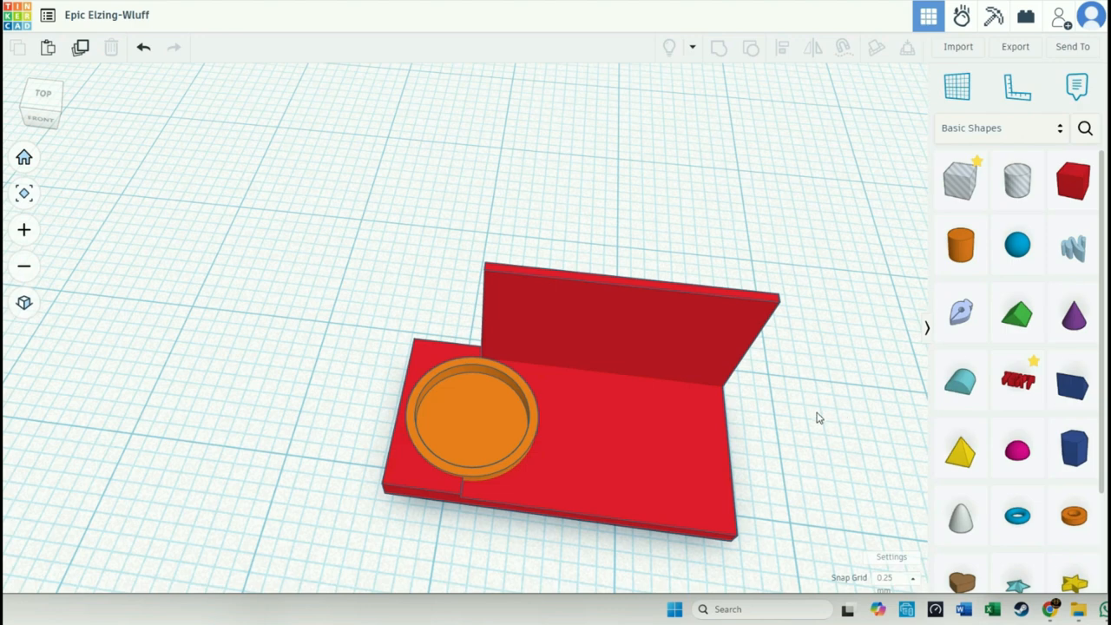
# - Add a red box to the workplane beside the TemPad base
pyautogui.moveTo(807, 412); pyautogui.dragTo(710, 334, button='middle')
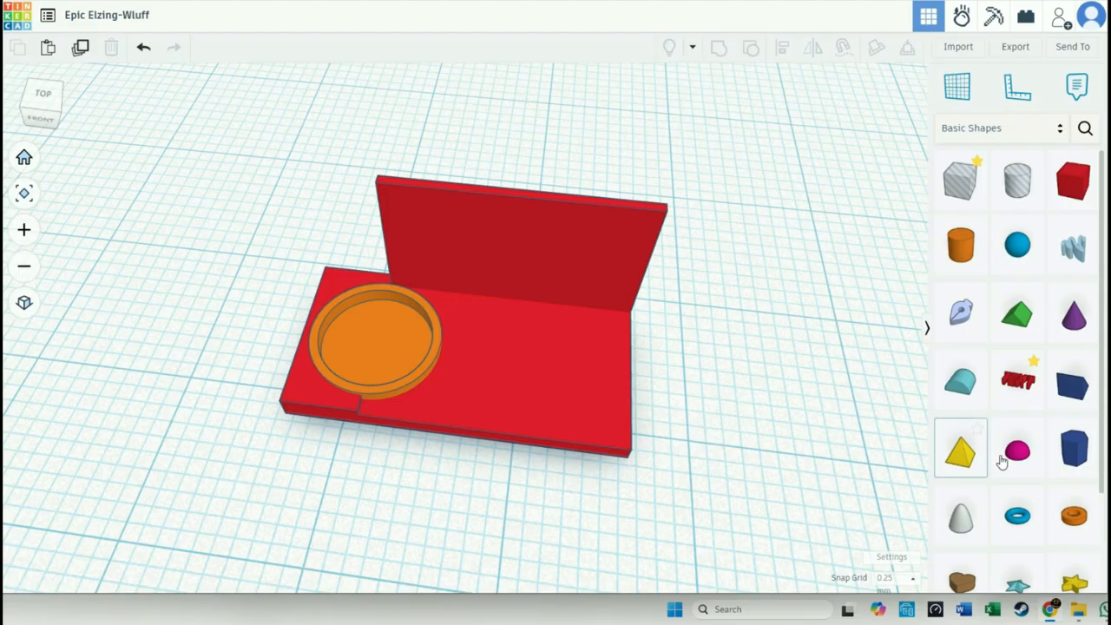
pyautogui.scroll(-2, 1037, 495)
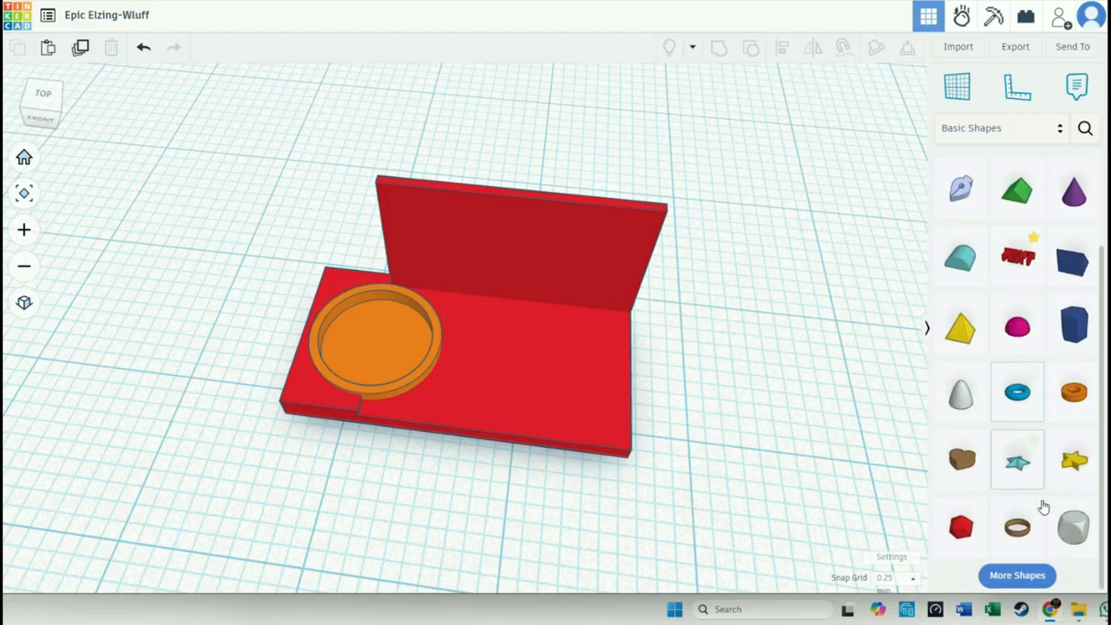
pyautogui.scroll(1, 1027, 536)
pyautogui.scroll(1, 999, 365)
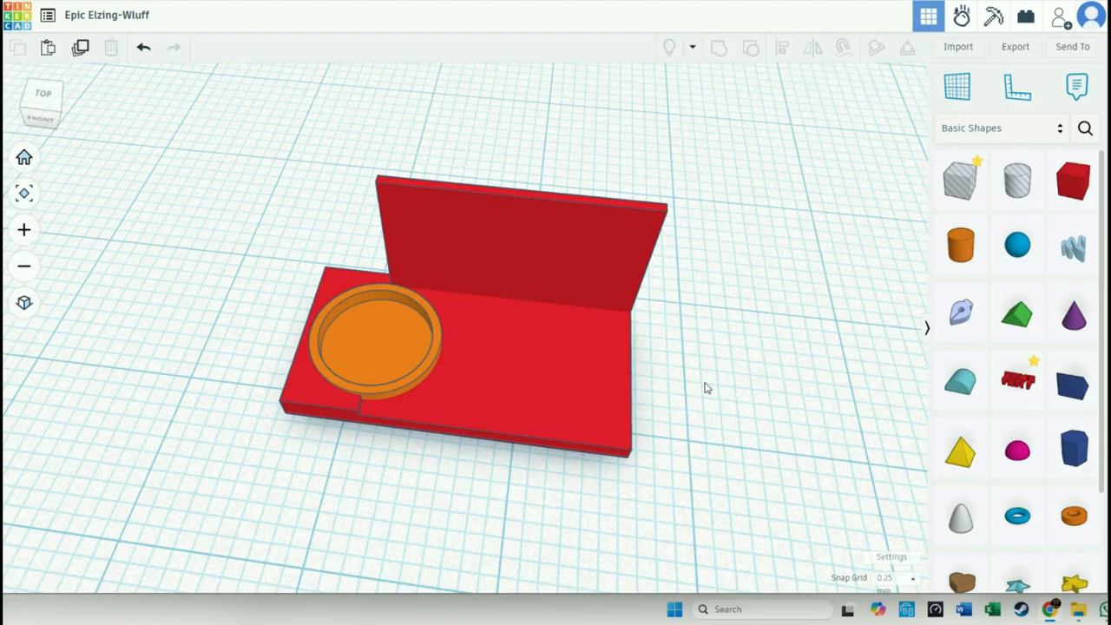
pyautogui.moveTo(1073, 179); pyautogui.dragTo(755, 372)
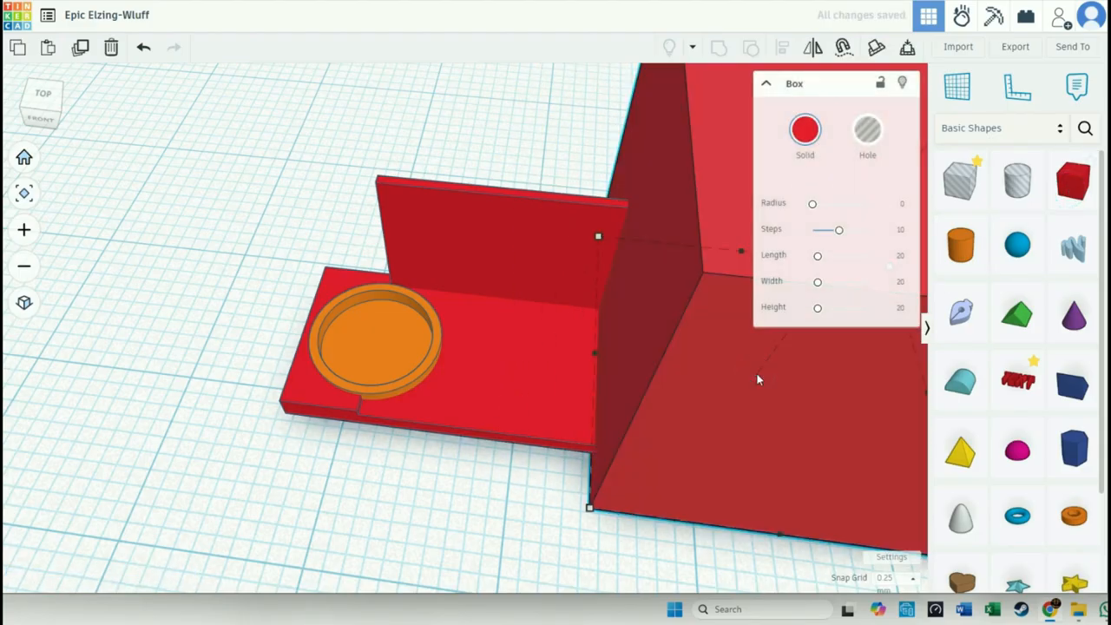
pyautogui.scroll(-3, 968, 416)
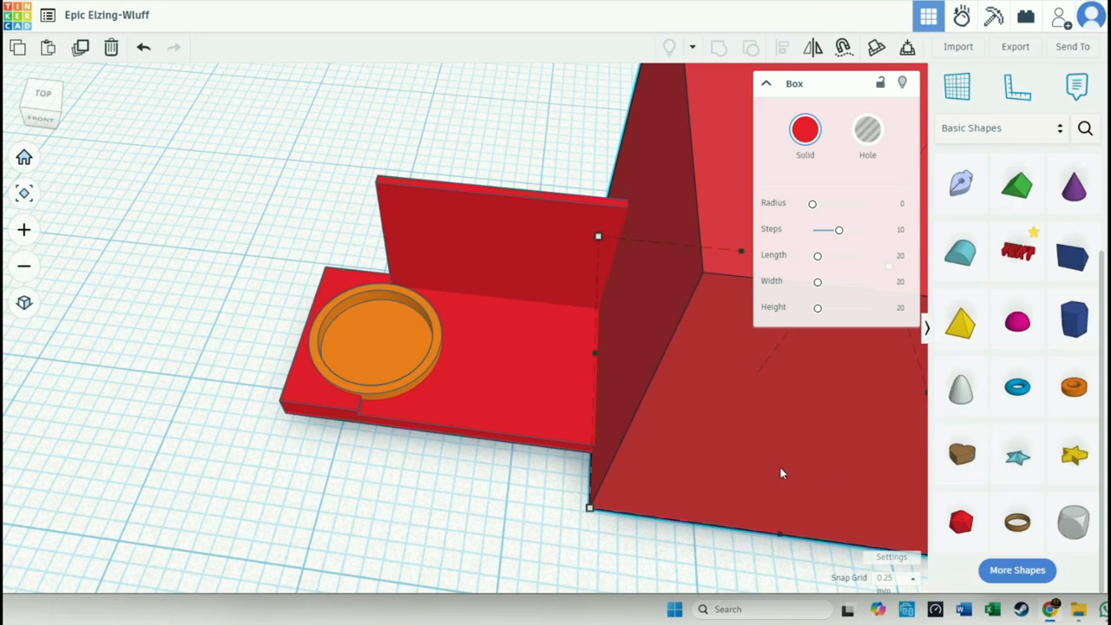
# - Shrink the new box to a small flat block and place it on the base beside the dish near the front edge
pyautogui.moveTo(597, 240); pyautogui.dragTo(429, 378)
pyautogui.moveTo(531, 354); pyautogui.dragTo(447, 411)
pyautogui.click(426, 473)
pyautogui.moveTo(426, 472); pyautogui.dragTo(442, 437, button='right')
pyautogui.scroll(3, 441, 437)
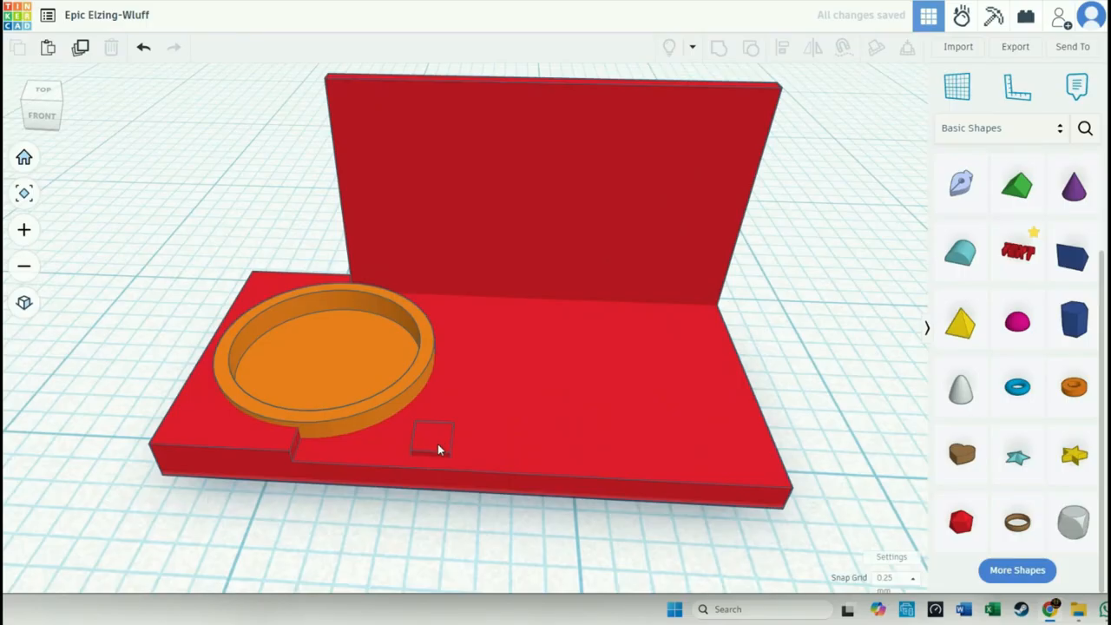
# - Narrow the small block and set a duplicate right beside it to form a pair of buttons
pyautogui.click(439, 445)
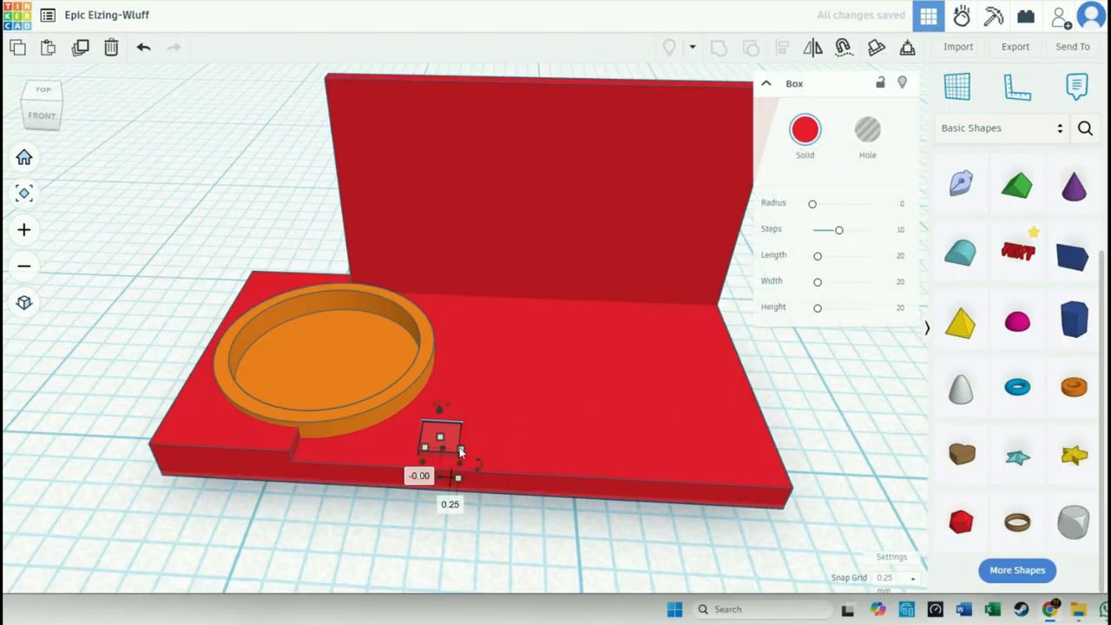
pyautogui.moveTo(459, 466)
pyautogui.mouseDown()
pyautogui.moveTo(447, 463)
pyautogui.moveTo(456, 480)
pyautogui.mouseUp()
pyautogui.moveTo(457, 439); pyautogui.dragTo(470, 443)
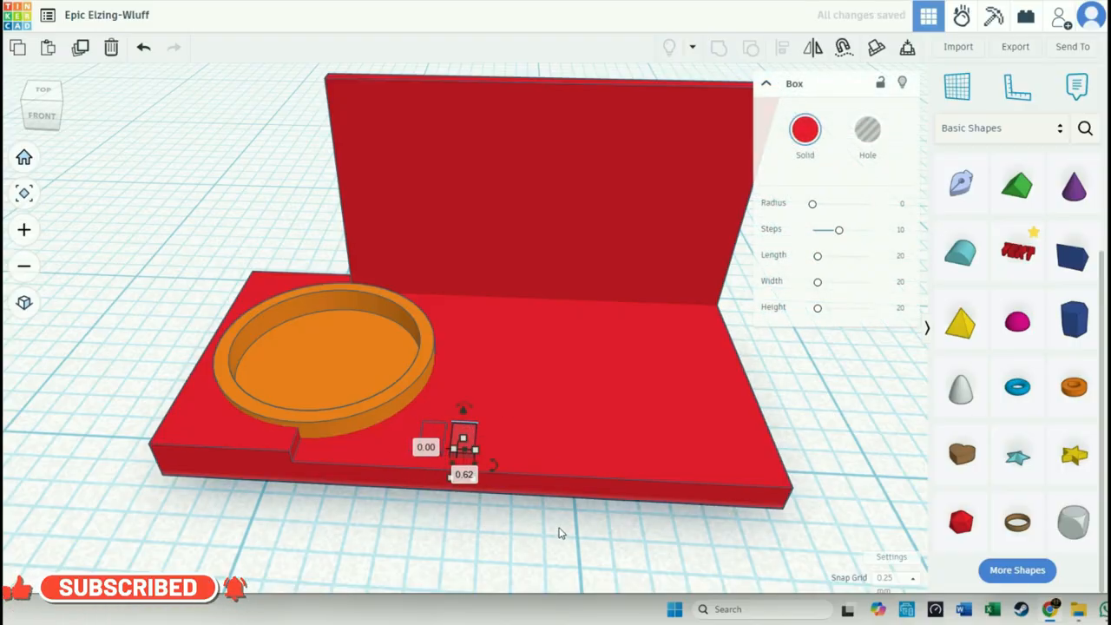
pyautogui.click(557, 529)
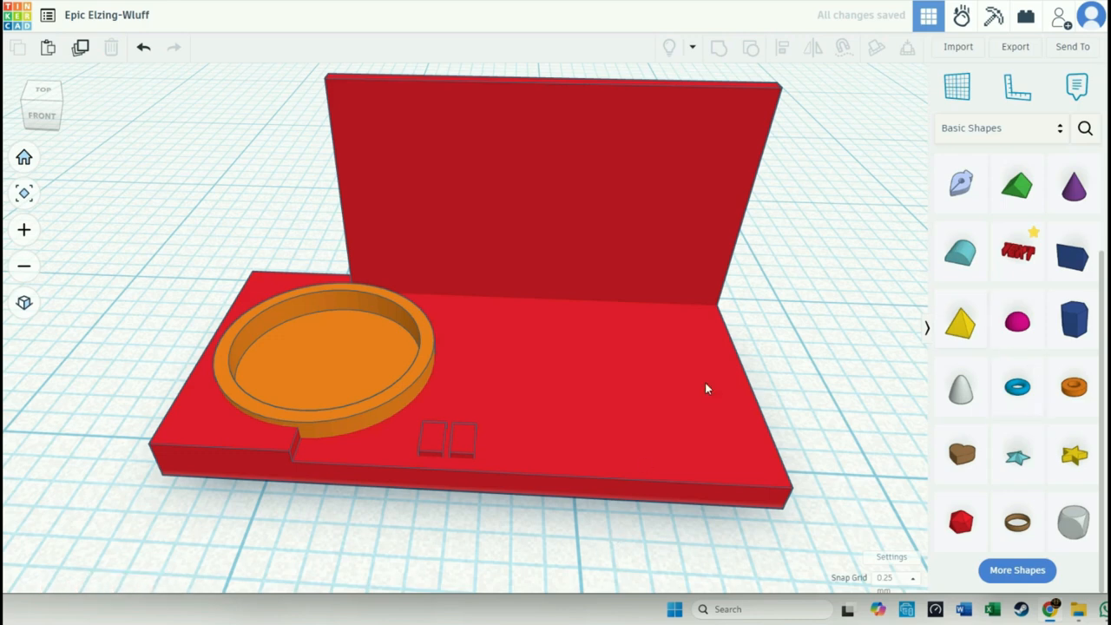
# - Duplicate a button, enlarge the copy to 8.00 mm long on the base's right half, raise it 0.50 mm and make it a hole
pyautogui.click(469, 446)
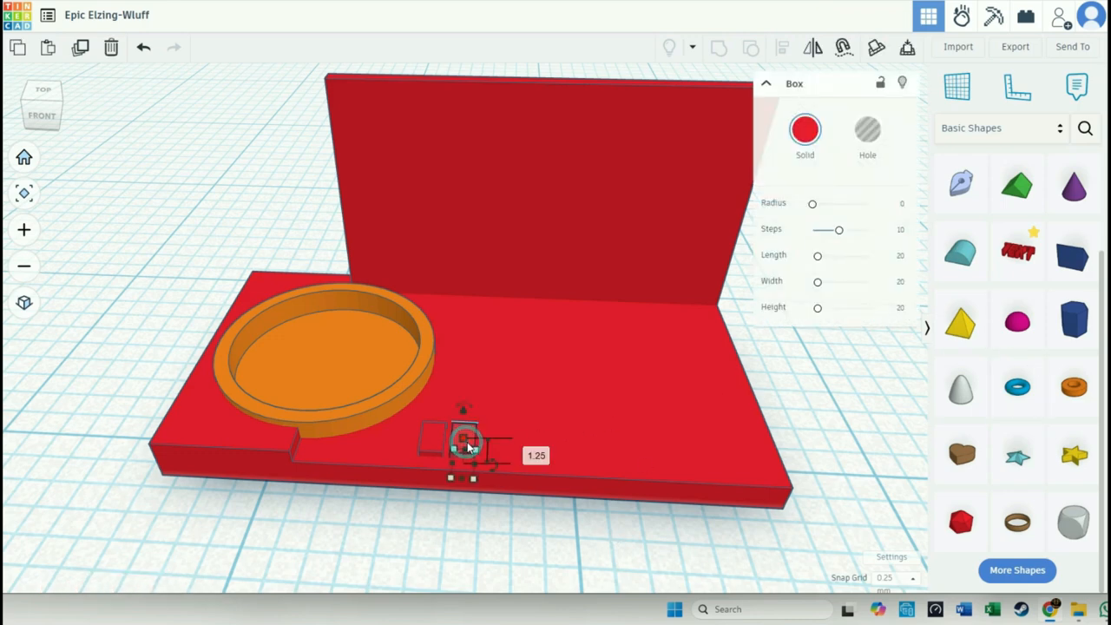
pyautogui.moveTo(480, 447); pyautogui.dragTo(556, 332)
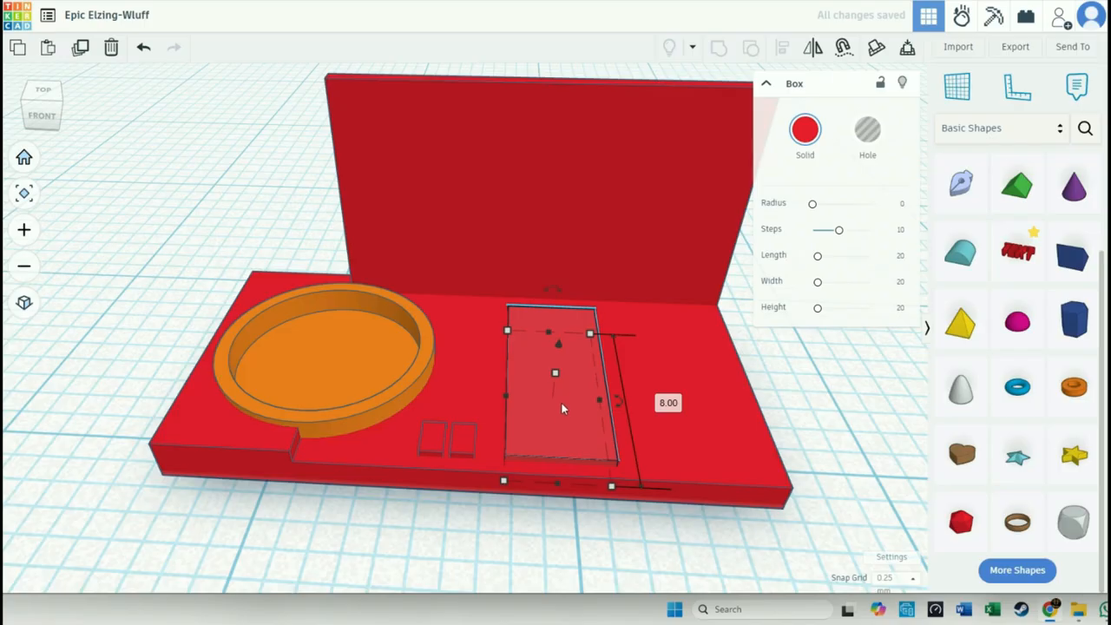
pyautogui.moveTo(560, 345); pyautogui.dragTo(561, 336)
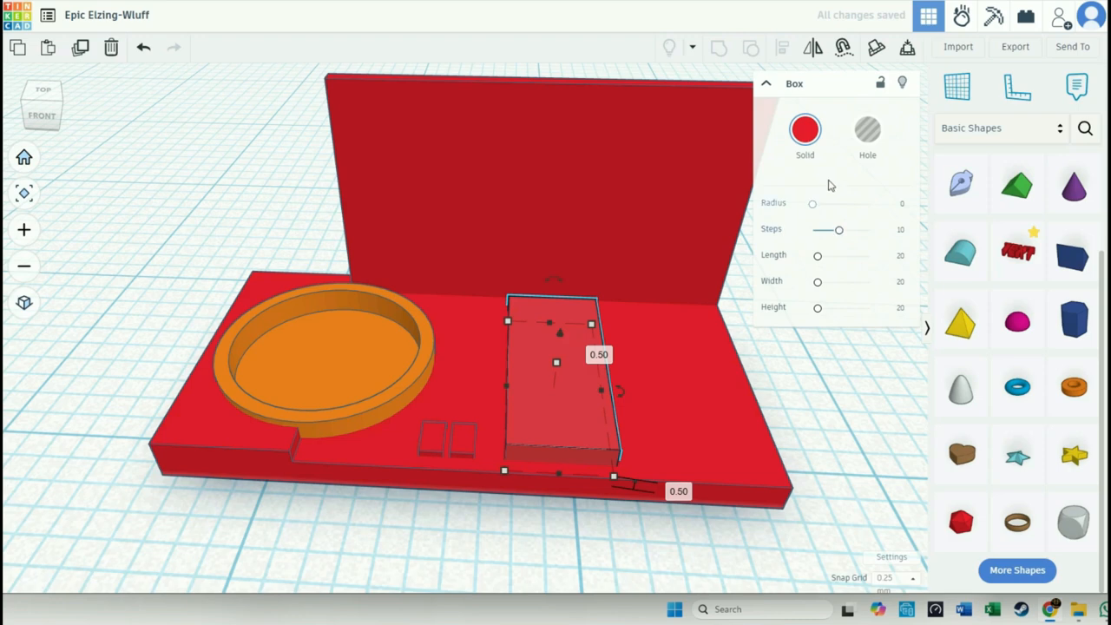
pyautogui.click(867, 130)
# - Duplicate the rectangular hole and group the original with the base to cut a recess
pyautogui.hotkey('ctrl', 'c')
pyautogui.hotkey('ctrl', 'v')
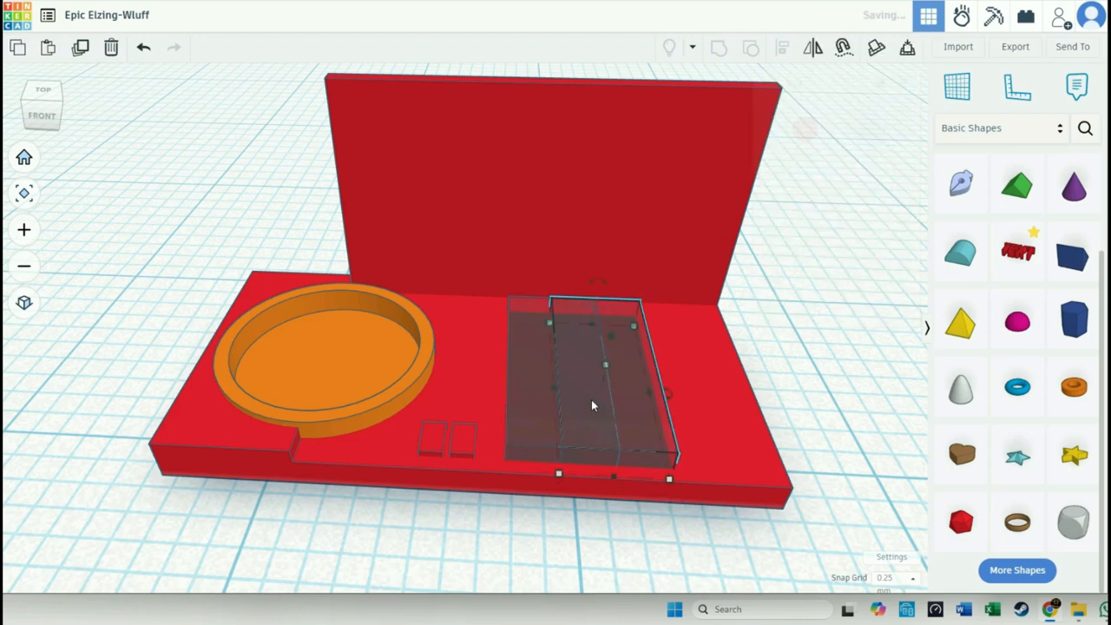
pyautogui.click(528, 424)
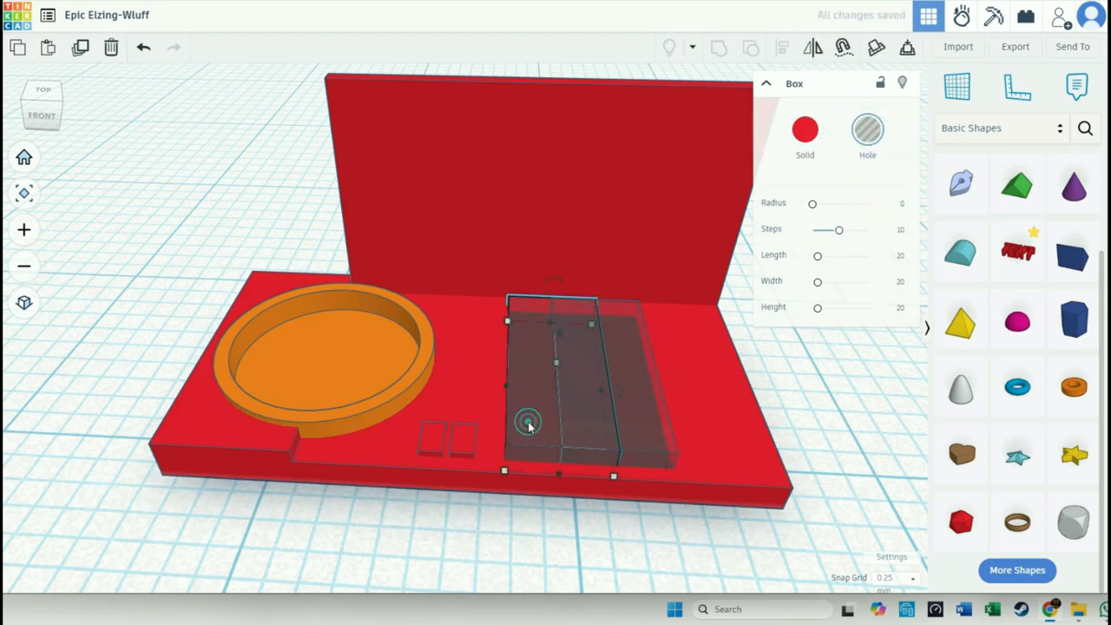
pyautogui.keyDown('shift'); pyautogui.click(491, 457); pyautogui.keyUp('shift')
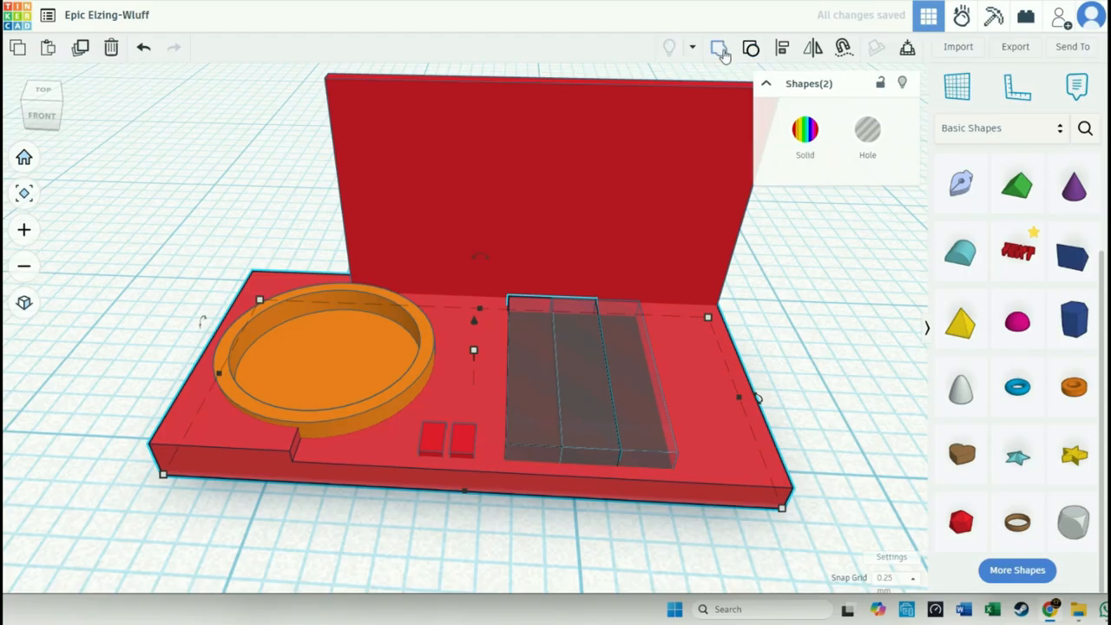
pyautogui.click(719, 47)
pyautogui.click(653, 547)
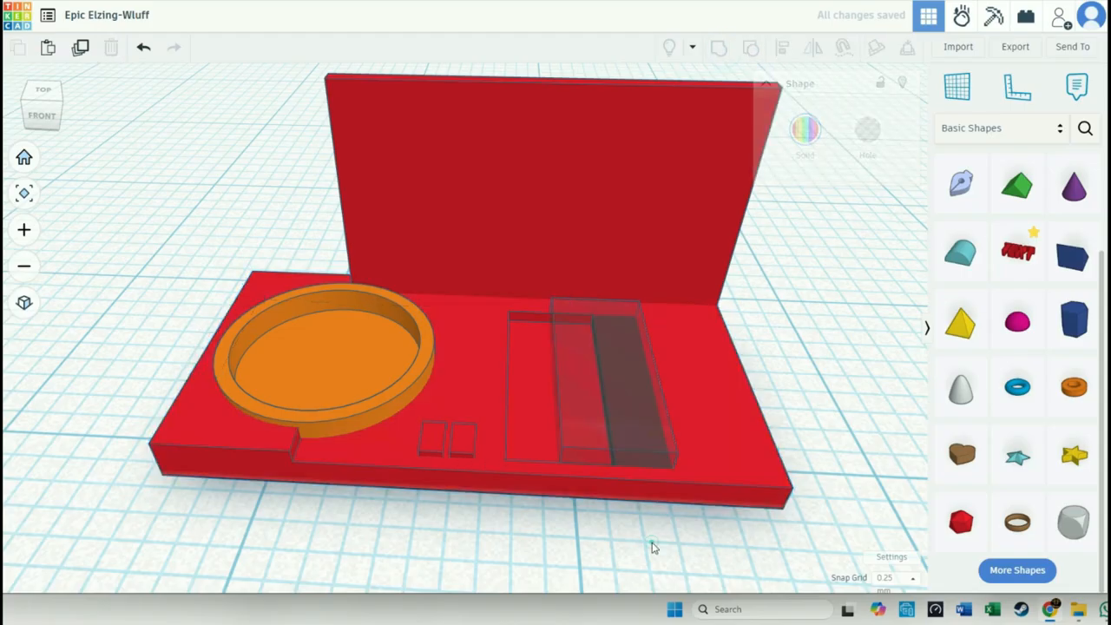
# - Move the remaining hole box over the recess and shrink its footprint to 3.06 by 7.00 mm
pyautogui.click(635, 451)
pyautogui.moveTo(635, 451); pyautogui.dragTo(575, 450)
pyautogui.moveTo(614, 483); pyautogui.dragTo(600, 465)
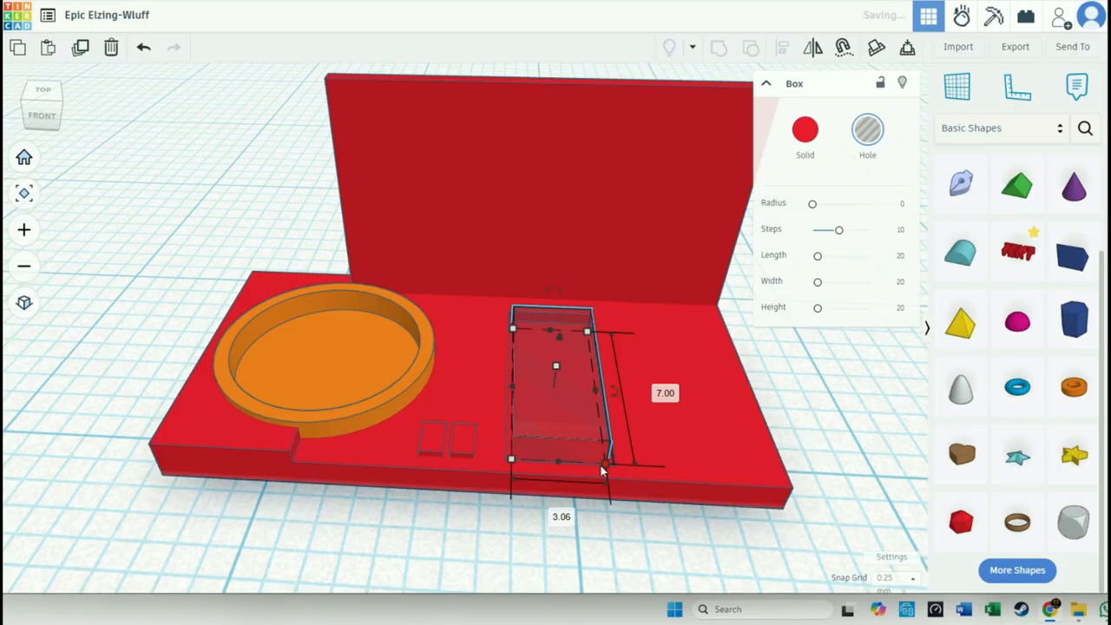
# - Turn the box in the recess into a solid and reduce its height to 0.25 mm
pyautogui.click(804, 129)
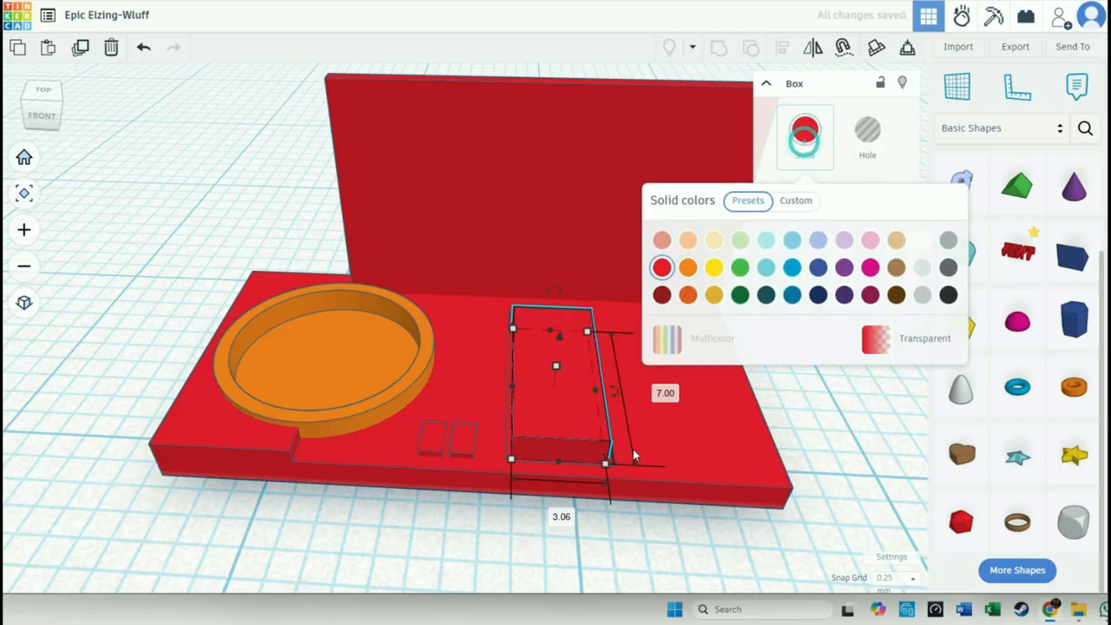
pyautogui.moveTo(554, 378); pyautogui.dragTo(552, 386)
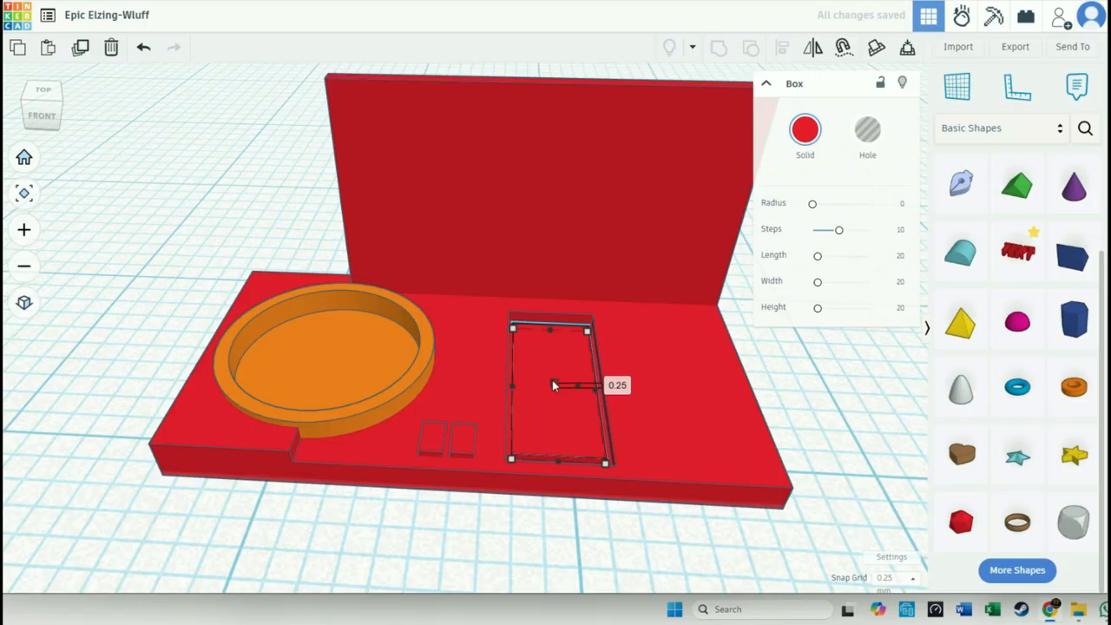
pyautogui.scroll(-2, 557, 494)
pyautogui.scroll(3, 557, 494)
pyautogui.click(584, 525)
pyautogui.moveTo(584, 532); pyautogui.dragTo(569, 460, button='right')
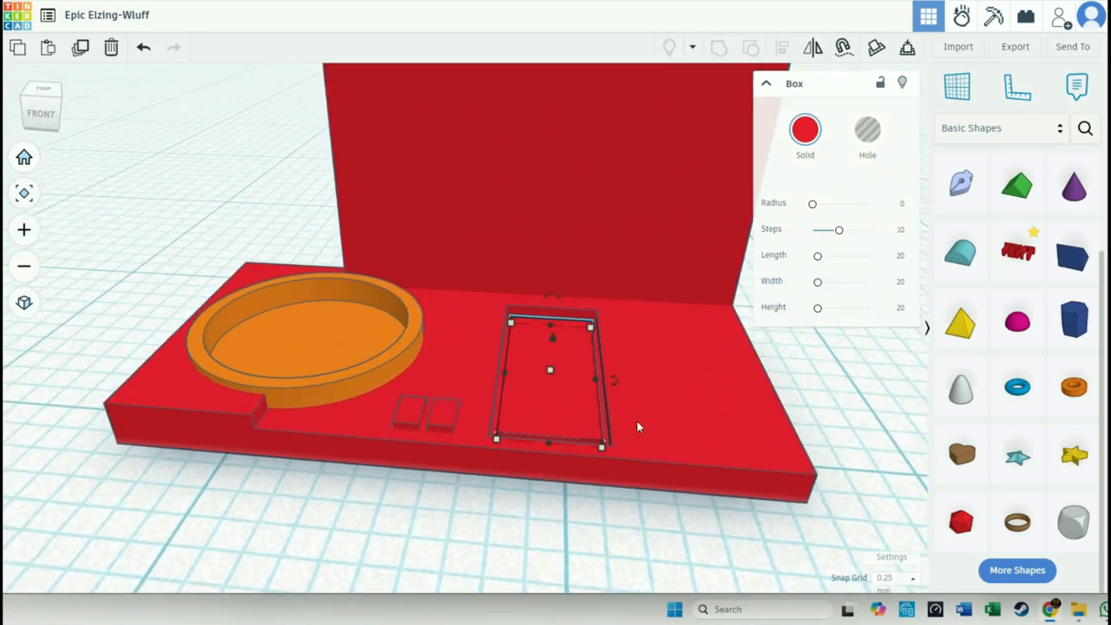
# - Duplicate the solid plate in the recess and group the original plate with the base
pyautogui.hotkey('ctrl', 'v')
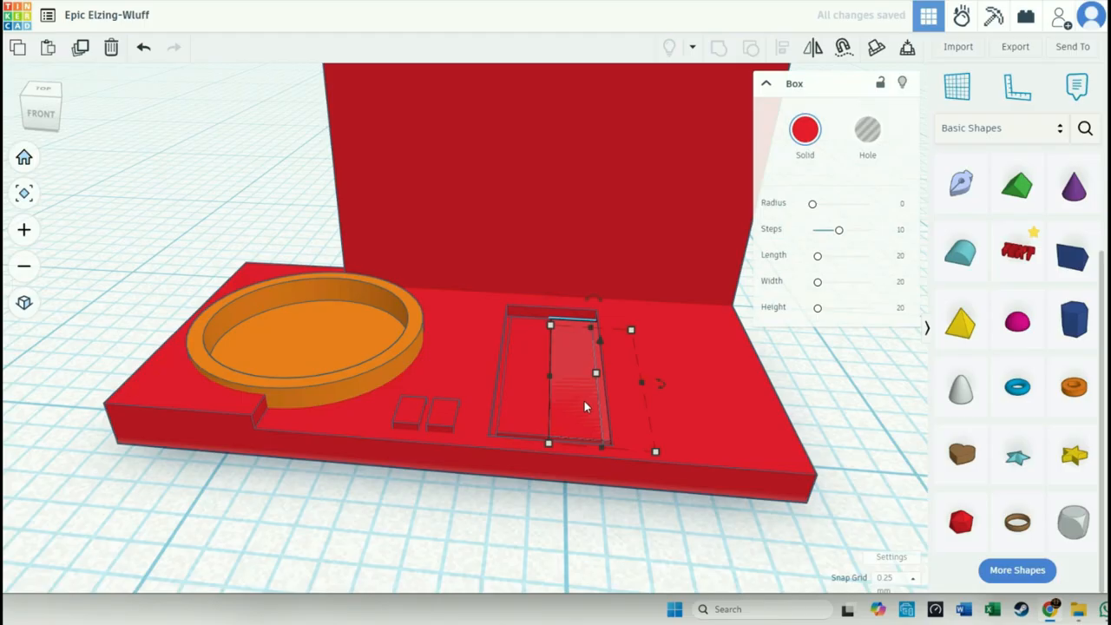
pyautogui.click(533, 398)
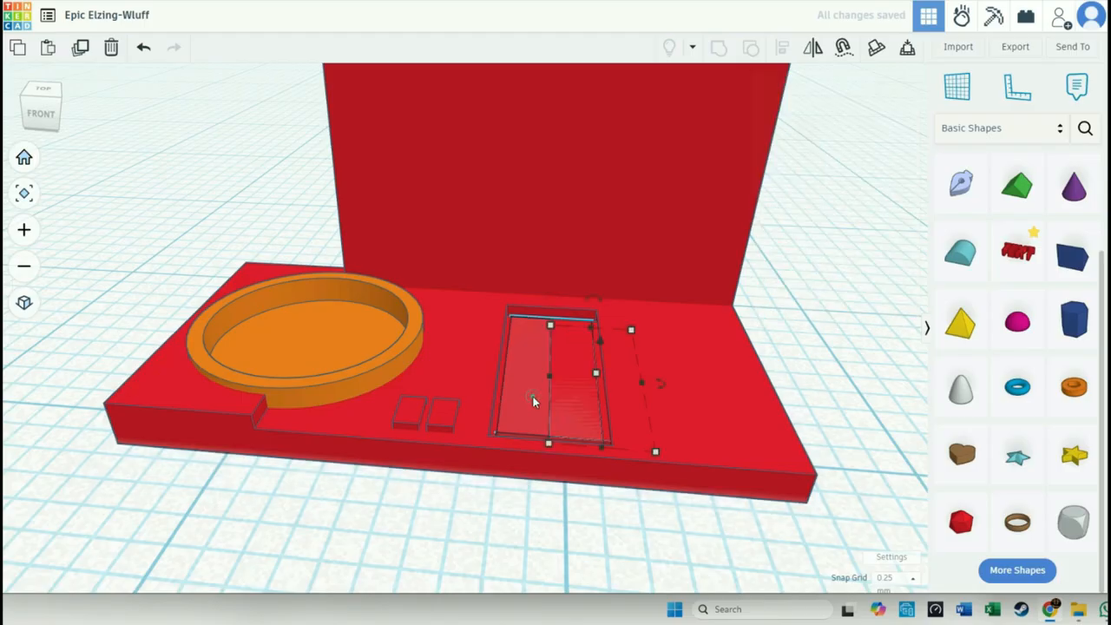
pyautogui.keyDown('shift'); pyautogui.click(515, 462); pyautogui.keyUp('shift')
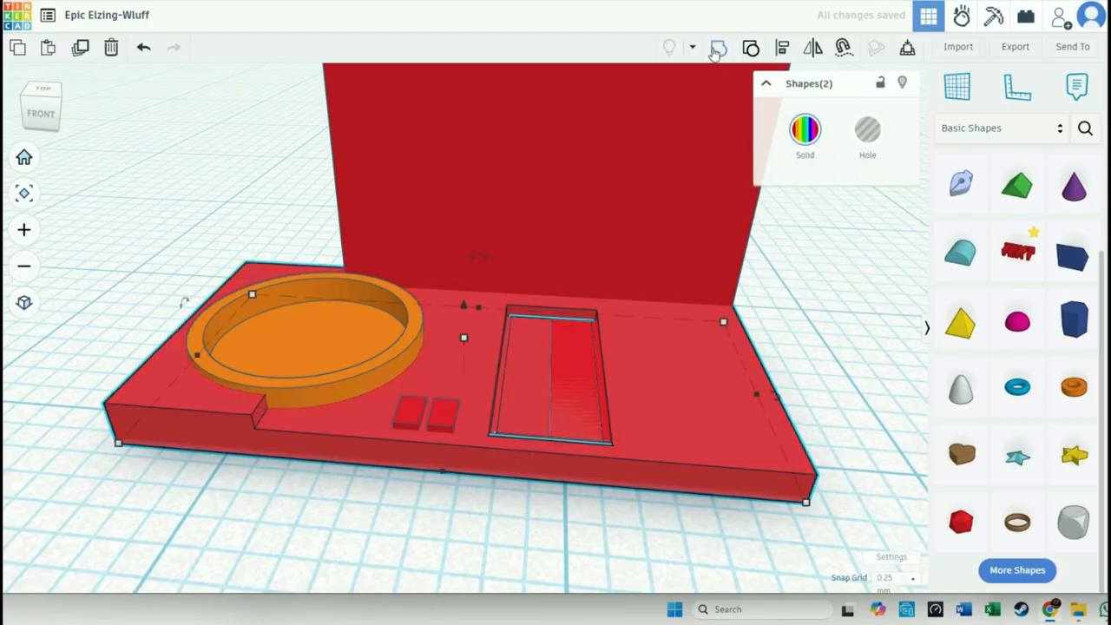
pyautogui.click(714, 52)
pyautogui.click(640, 541)
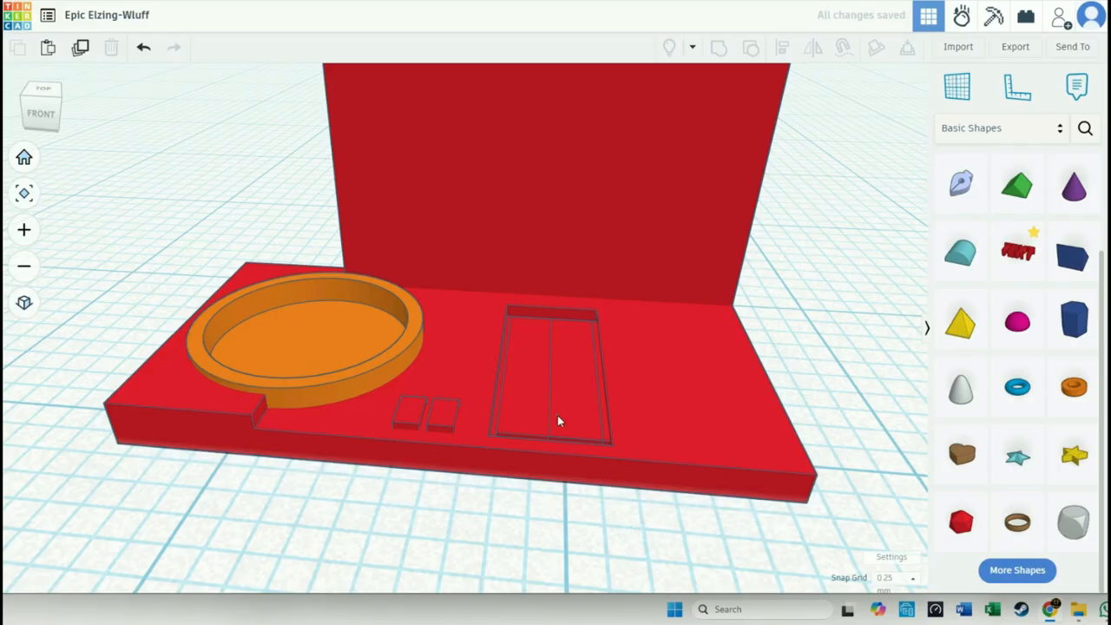
# - Resize the duplicate plate into a short bar 2.50 mm wide and place it at the front end of the recess
pyautogui.click(557, 415)
pyautogui.click(571, 412)
pyautogui.click(553, 410)
pyautogui.click(553, 414)
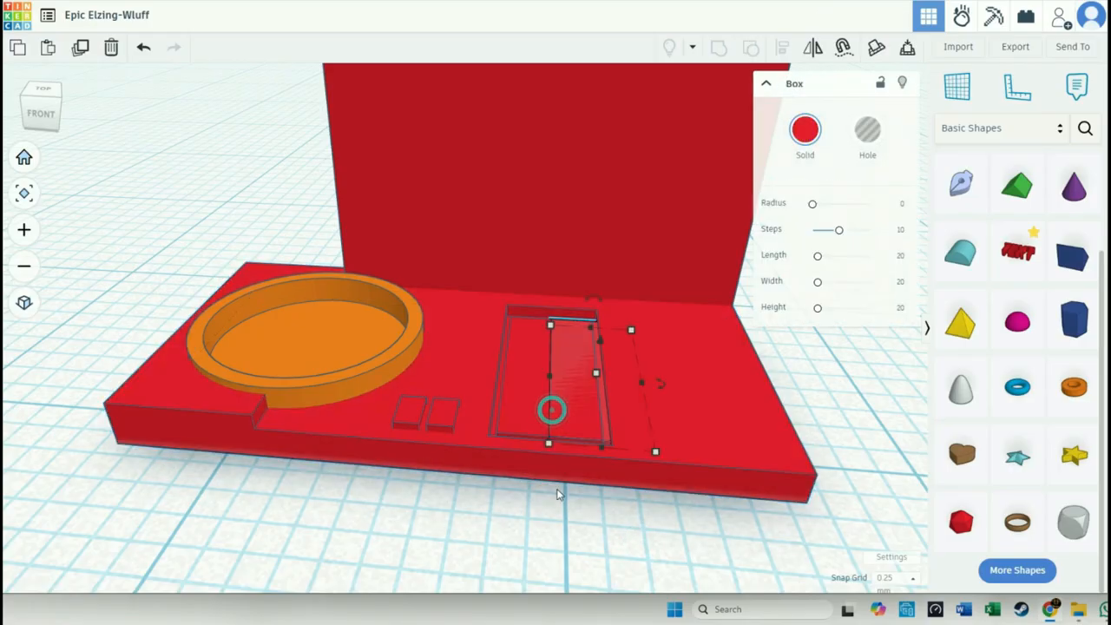
pyautogui.moveTo(642, 384); pyautogui.dragTo(580, 386)
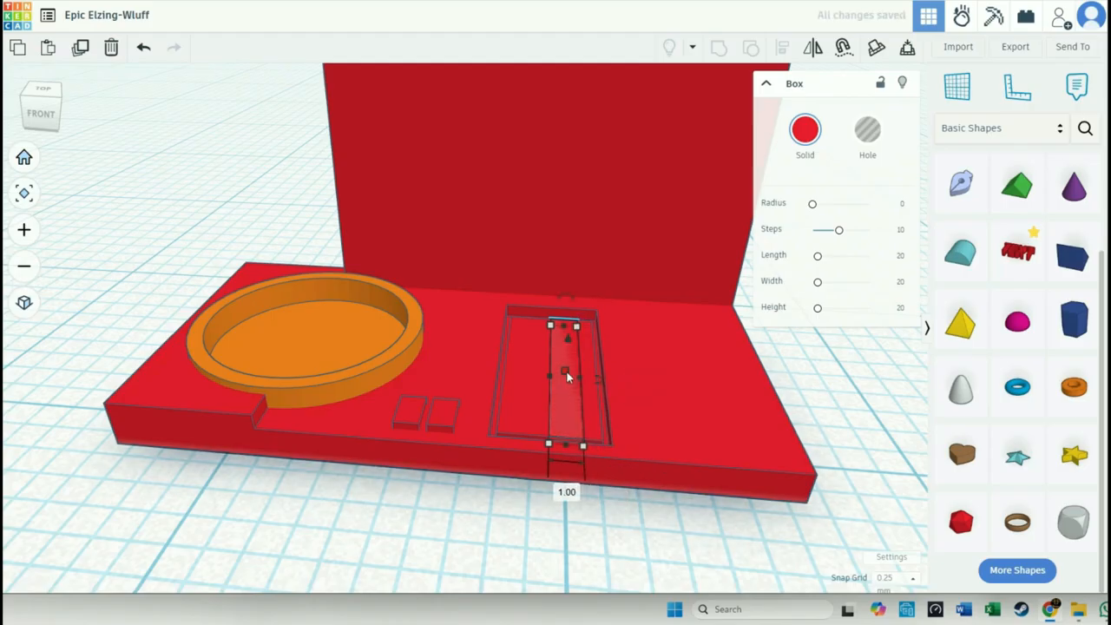
pyautogui.moveTo(564, 324); pyautogui.dragTo(566, 419)
pyautogui.moveTo(568, 390); pyautogui.dragTo(589, 498, button='right')
pyautogui.moveTo(584, 457)
pyautogui.mouseDown()
pyautogui.moveTo(539, 451)
pyautogui.moveTo(605, 453)
pyautogui.mouseUp()
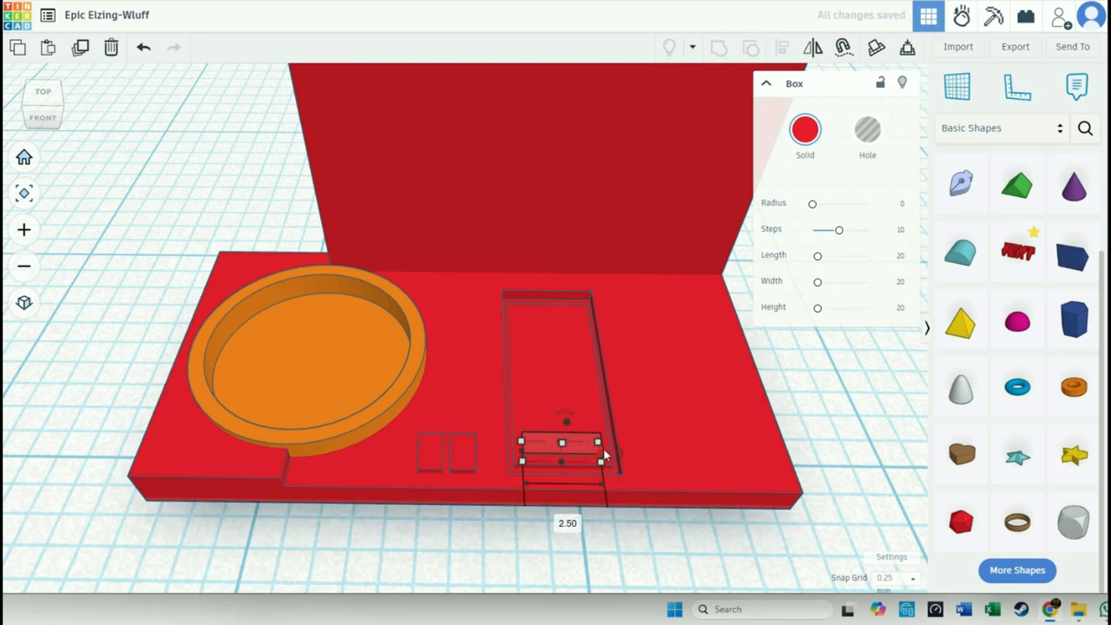
# - Duplicate the bar, narrow the copy to 1.00 mm wide and place it behind the bar's left end
pyautogui.moveTo(611, 449); pyautogui.dragTo(553, 425)
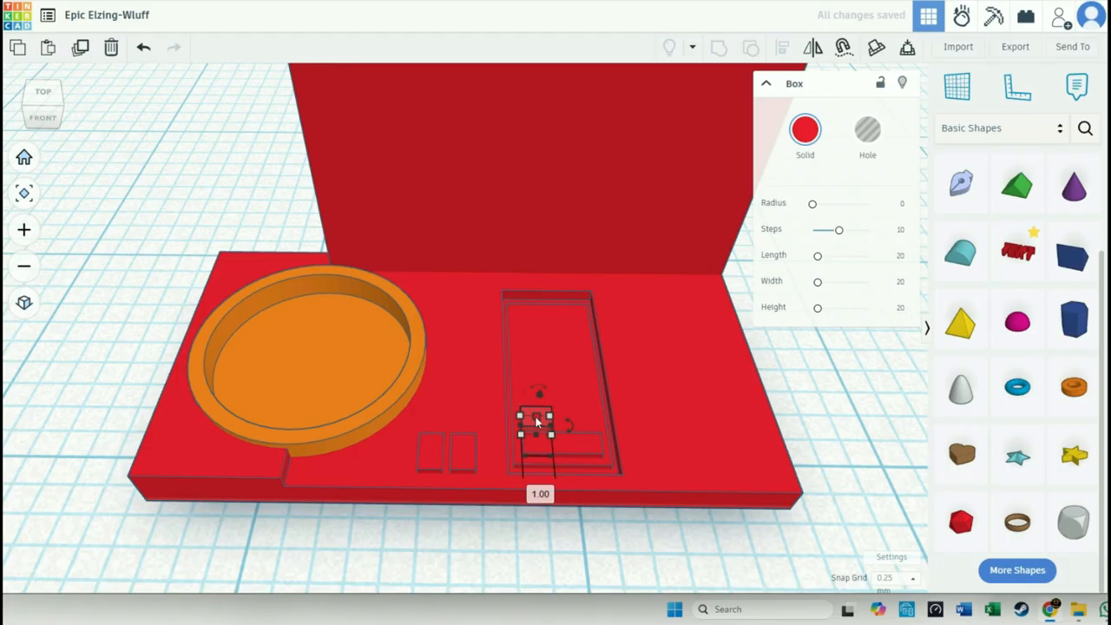
pyautogui.scroll(5, 536, 423)
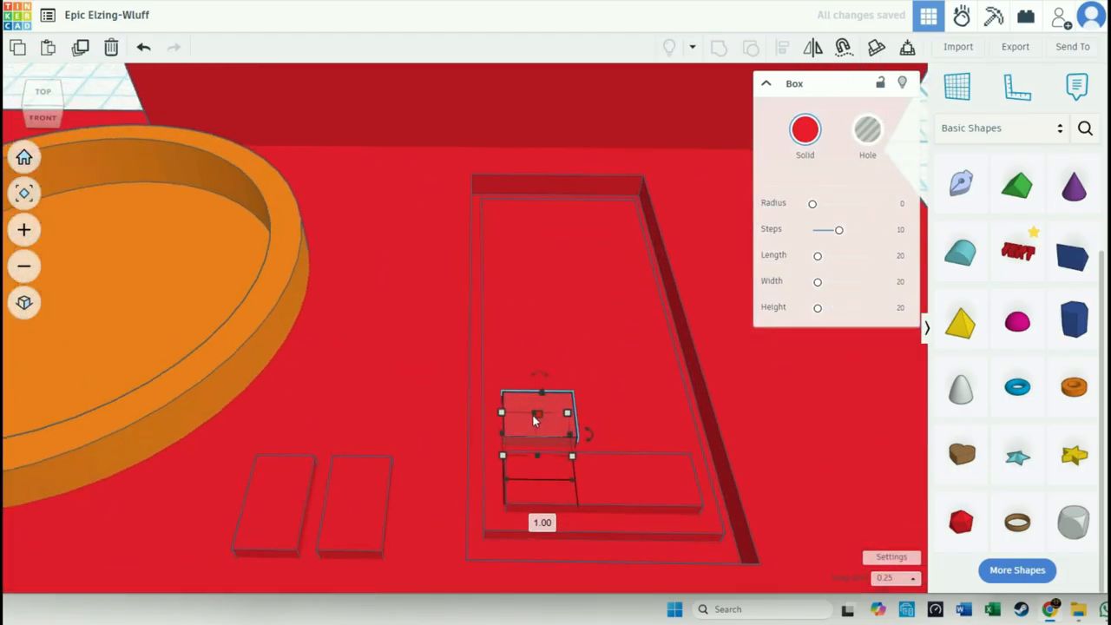
pyautogui.scroll(-2, 535, 416)
pyautogui.scroll(5, 534, 415)
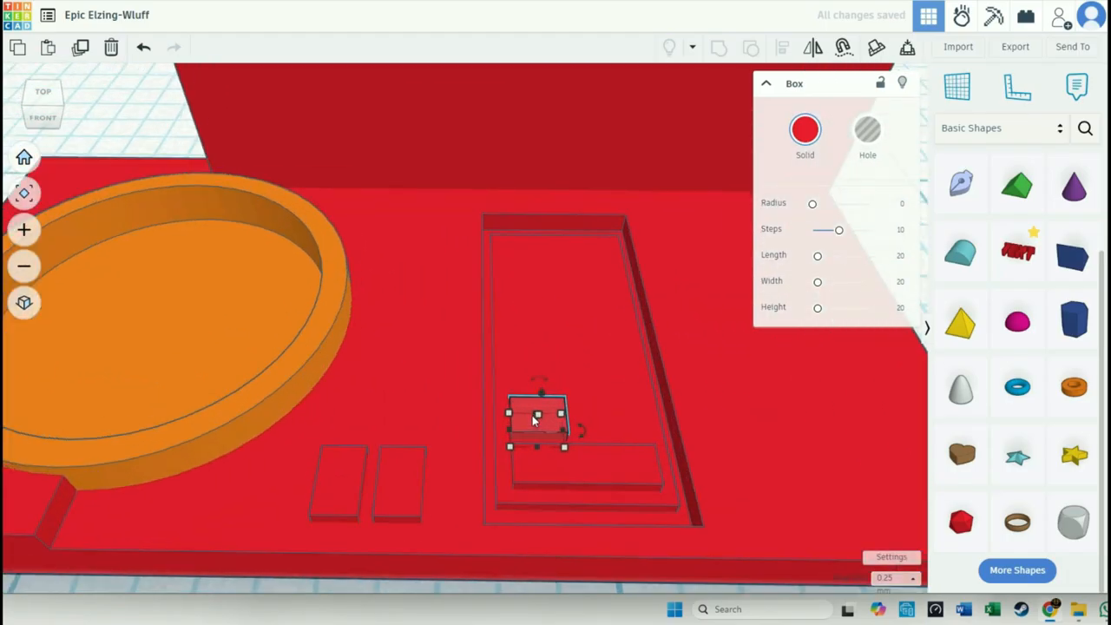
# - Make the small key slimmer and place a 1.00 mm wide duplicate behind the bar's right end, viewed from the top
pyautogui.moveTo(535, 410); pyautogui.dragTo(689, 434)
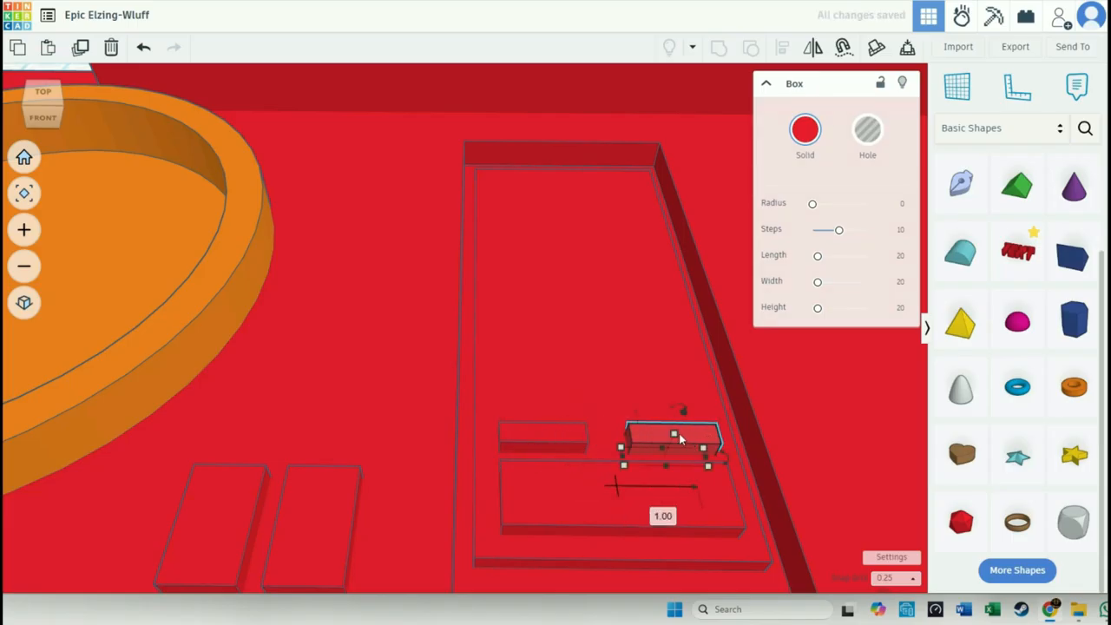
pyautogui.click(45, 96)
pyautogui.moveTo(621, 449); pyautogui.dragTo(497, 326, button='middle')
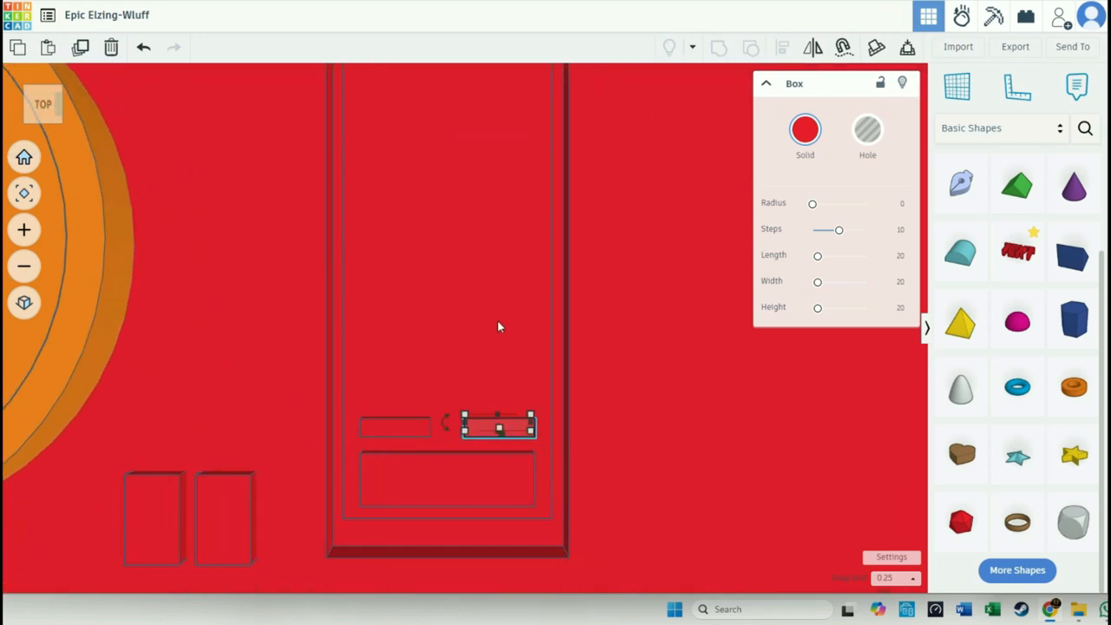
# - Try narrowing the left small key to 0.75 mm wide, and undo that change
pyautogui.click(379, 429)
pyautogui.moveTo(365, 431); pyautogui.dragTo(380, 430)
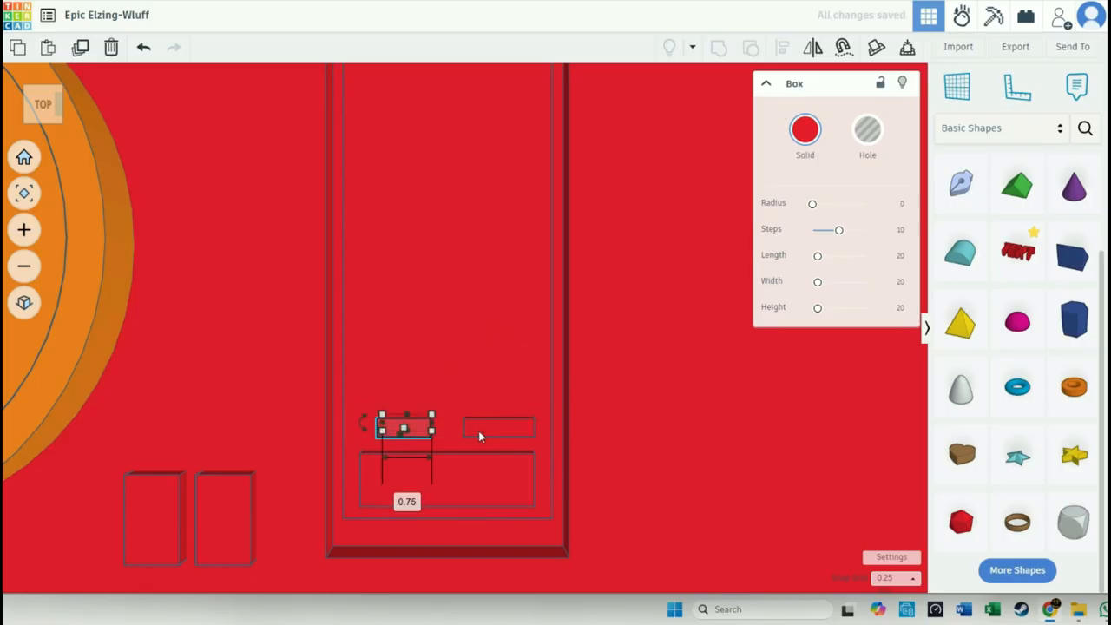
pyautogui.click(523, 427)
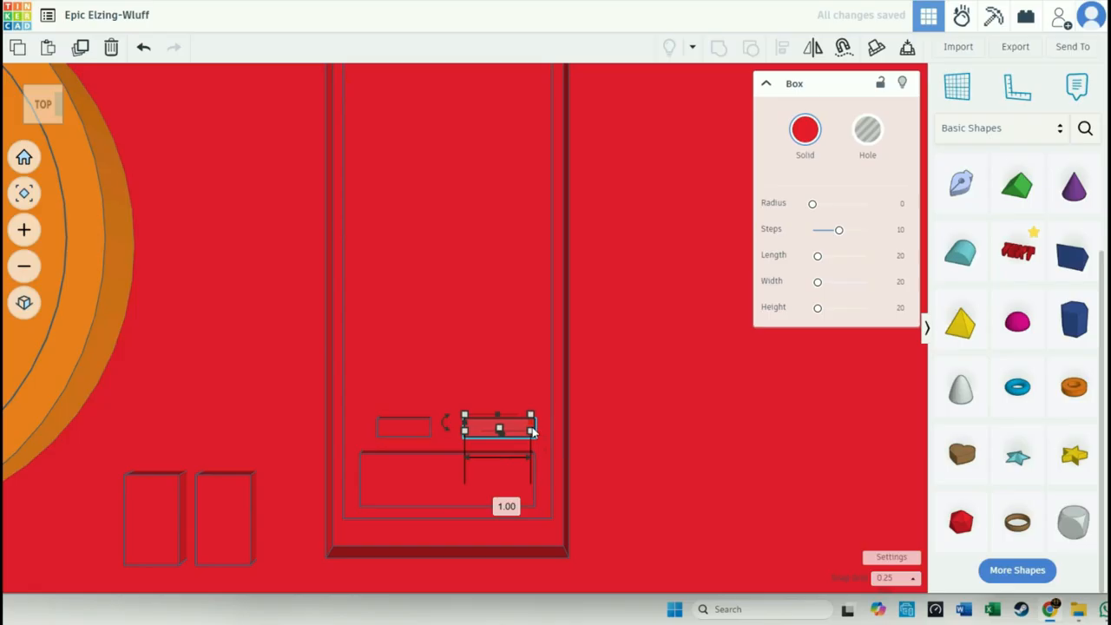
pyautogui.hotkey('ctrl', 'z')
pyautogui.moveTo(456, 428); pyautogui.dragTo(404, 443)
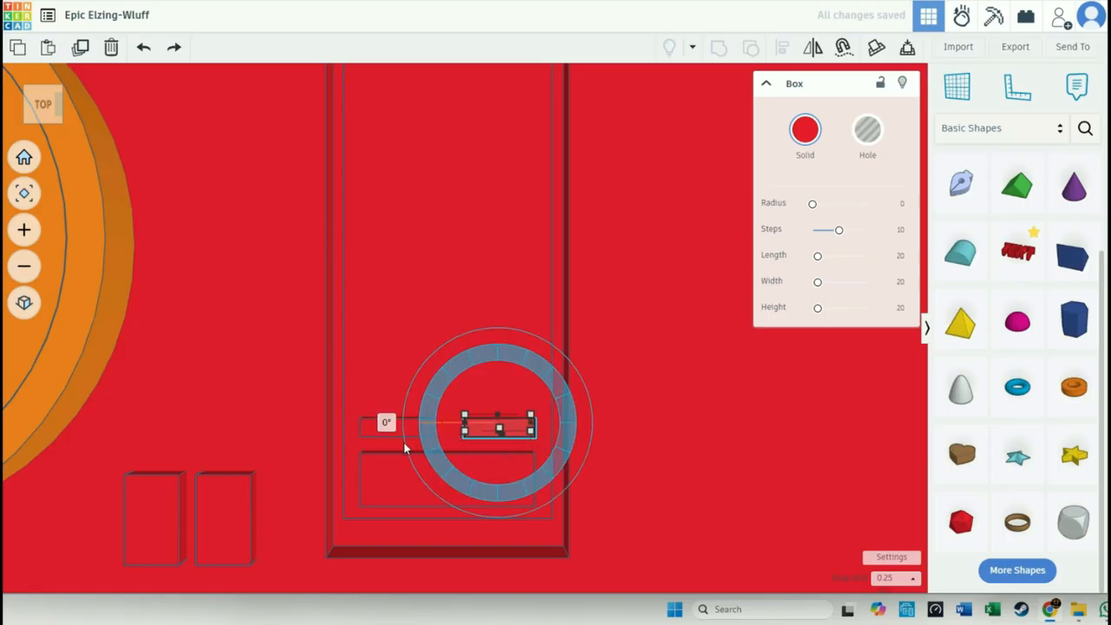
# - Duplicate both small keys together and place the copied pair directly behind the first pair with a narrow gap
pyautogui.keyDown('shift'); pyautogui.click(414, 432); pyautogui.keyUp('shift')
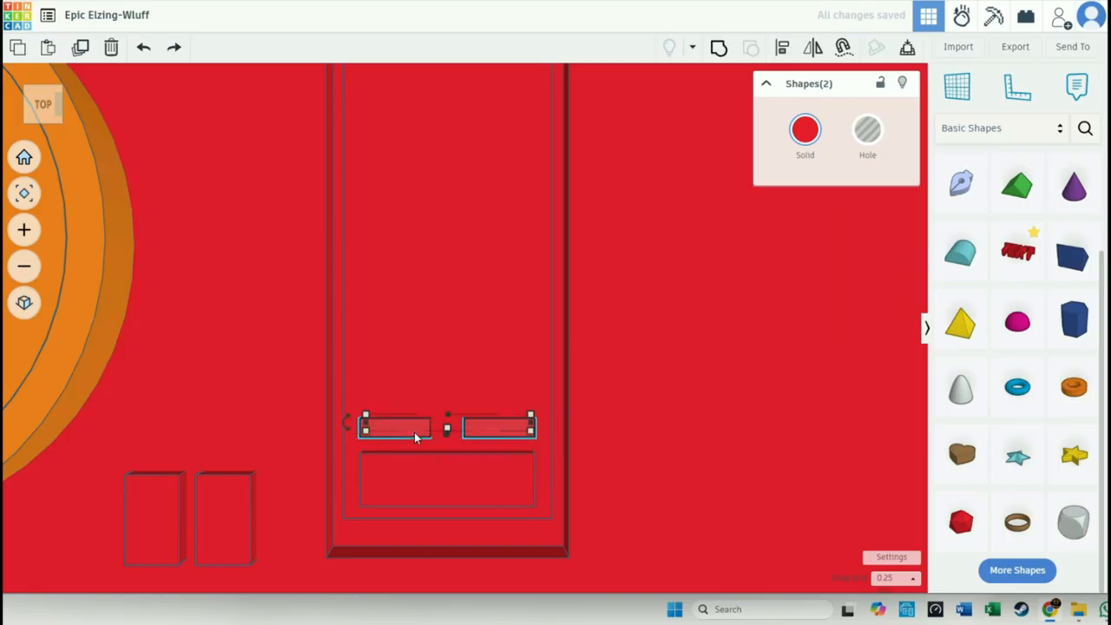
pyautogui.moveTo(507, 380)
pyautogui.mouseDown(button='middle')
pyautogui.moveTo(489, 375)
pyautogui.moveTo(529, 375)
pyautogui.mouseUp(button='middle')
pyautogui.moveTo(566, 388); pyautogui.dragTo(279, 439, button='right')
pyautogui.hotkey('ctrl', 'd')
pyautogui.press('Right')
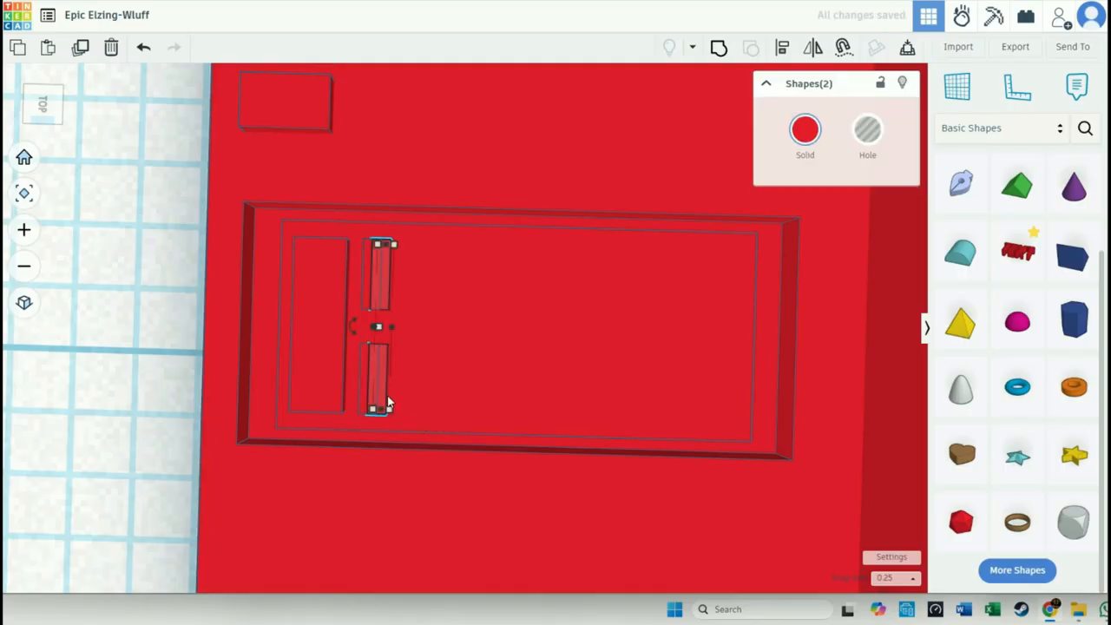
pyautogui.hotkey('shift', 'Right')
pyautogui.hotkey('ctrl', 'z')
pyautogui.press('Right')
pyautogui.hotkey('shift', 'Right')
pyautogui.hotkey('ctrl', 'z')
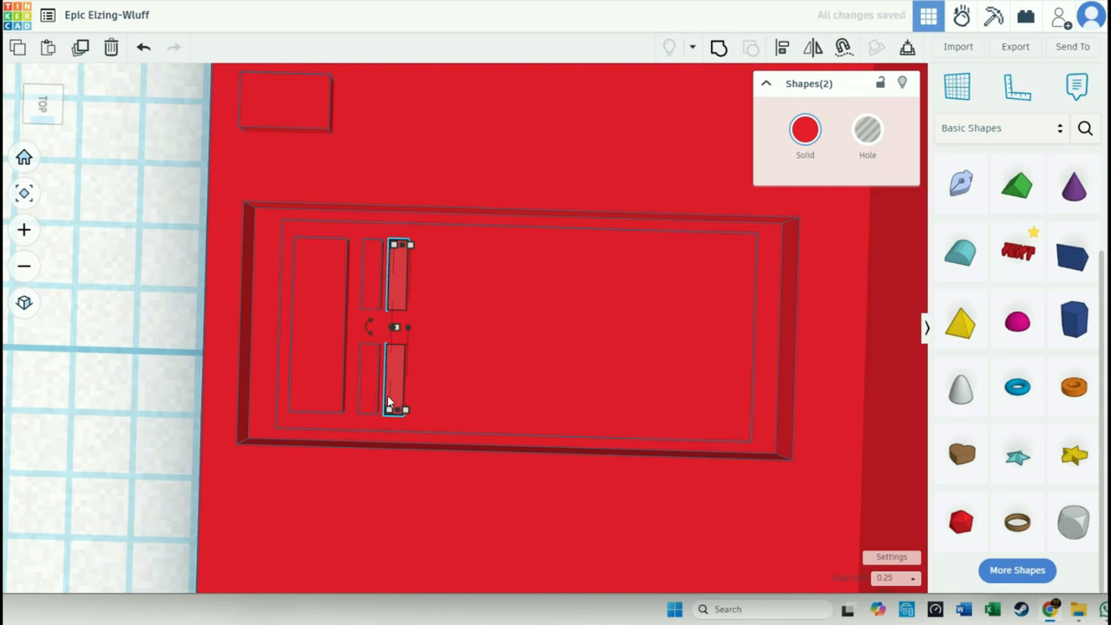
# - Repeat the duplication of the key pair at the same spacing until two columns fill the recess to its back end
pyautogui.hotkey('ctrl', 'd')
pyautogui.hotkey('ctrl', 'd')
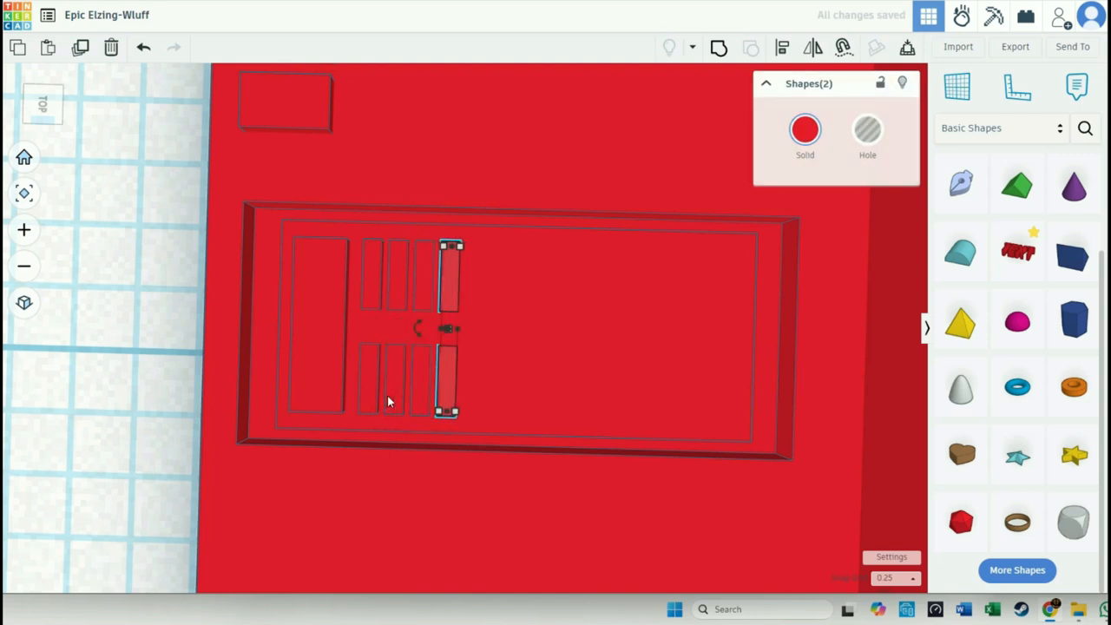
pyautogui.hotkey('ctrl', 'd')
pyautogui.hotkey('ctrl', 'd')
pyautogui.hotkey('ctrl', 'd')
pyautogui.hotkey('ctrl', 'd')
pyautogui.hotkey('ctrl', 'd')
pyautogui.hotkey('ctrl', 'd')
pyautogui.hotkey('ctrl', 'd')
pyautogui.hotkey('ctrl', 'd')
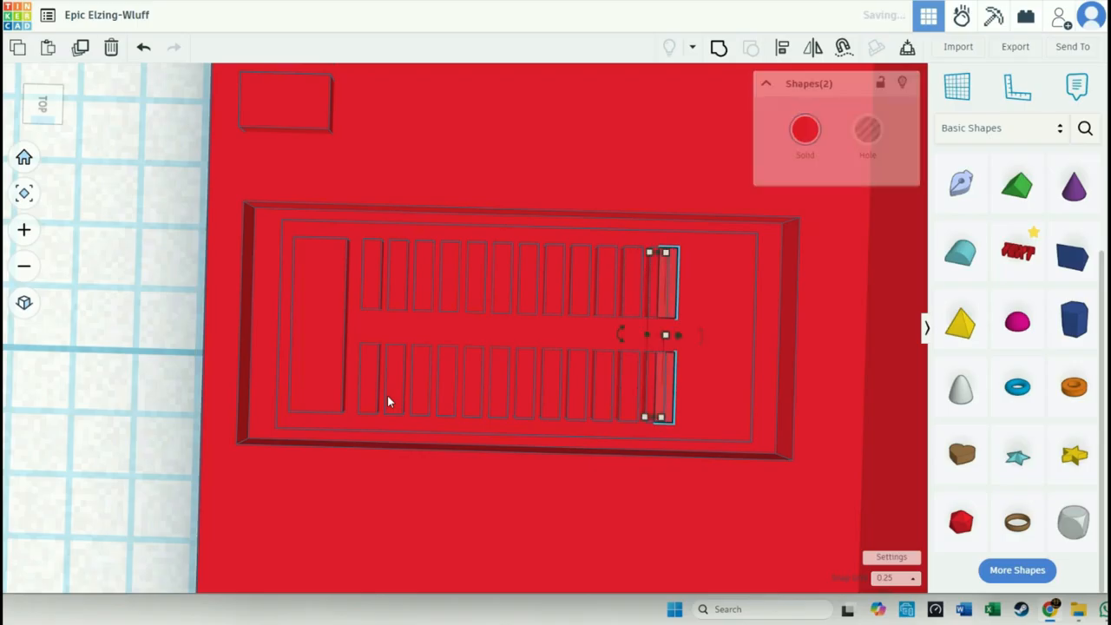
pyautogui.hotkey('ctrl', 'd')
pyautogui.hotkey('ctrl', 'd')
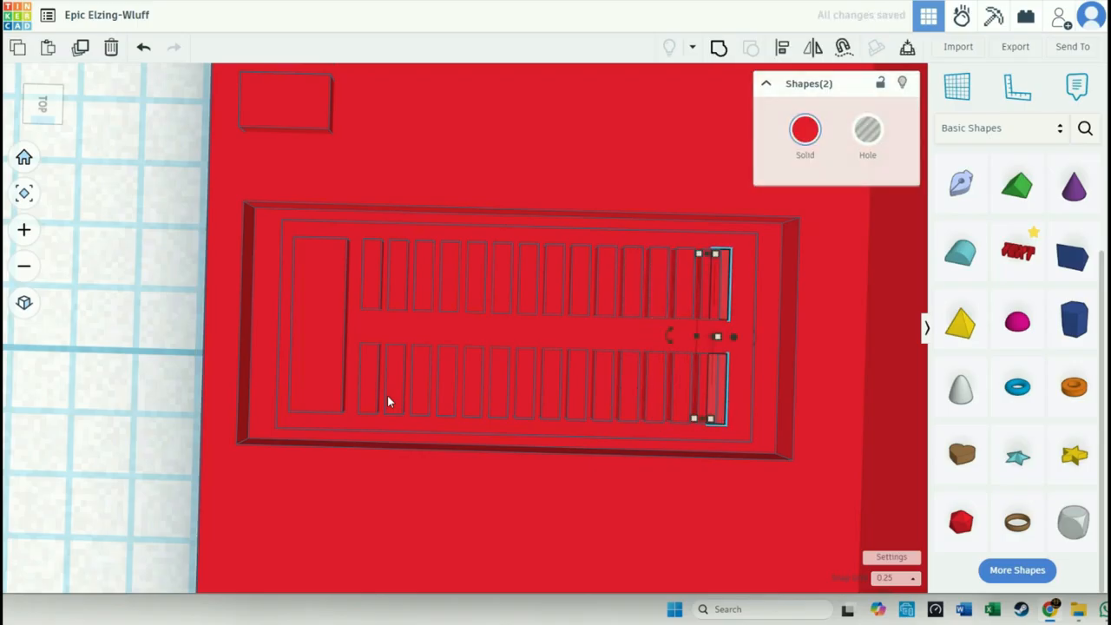
pyautogui.hotkey('ctrl', 'd')
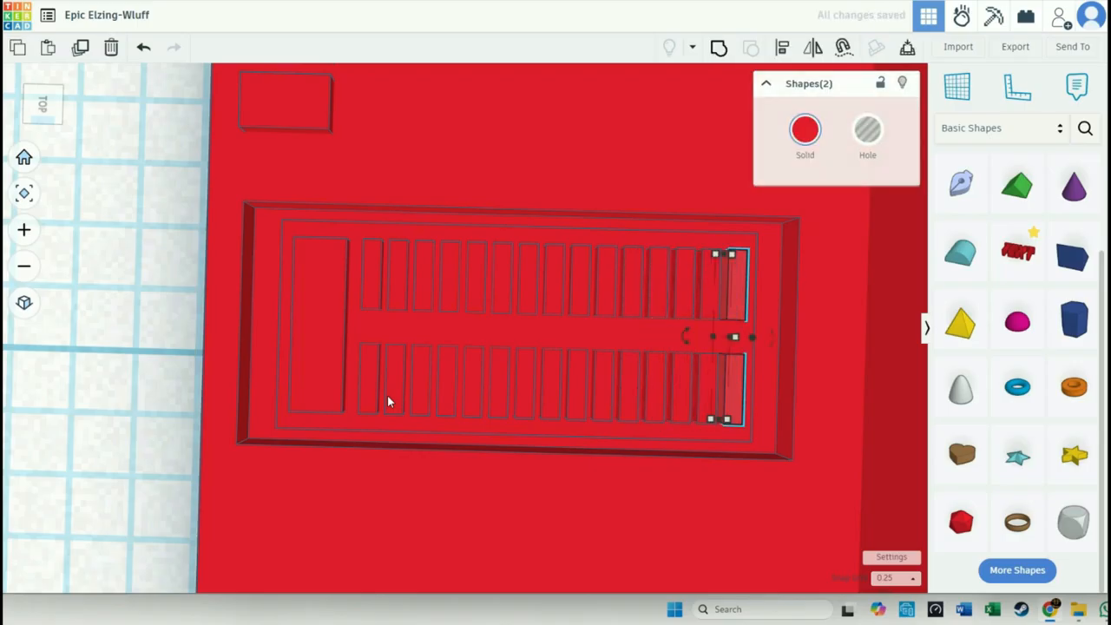
# - Examine the finished keypad and compare the device with the TemPad reference picture
pyautogui.click(108, 460)
pyautogui.moveTo(107, 454); pyautogui.dragTo(416, 420, button='right')
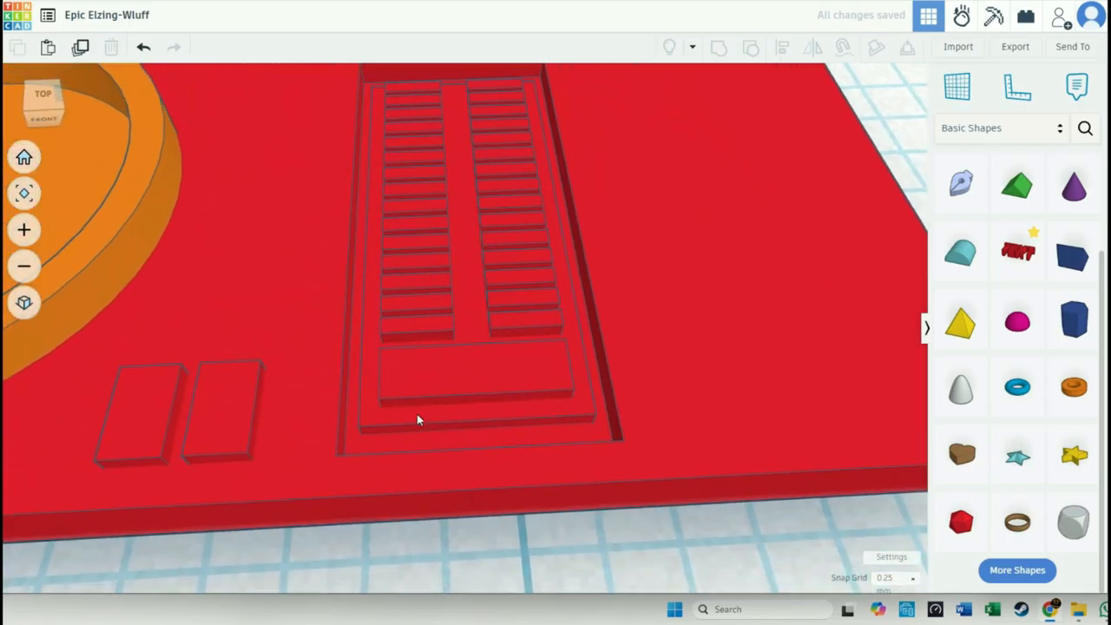
pyautogui.scroll(-5, 412, 421)
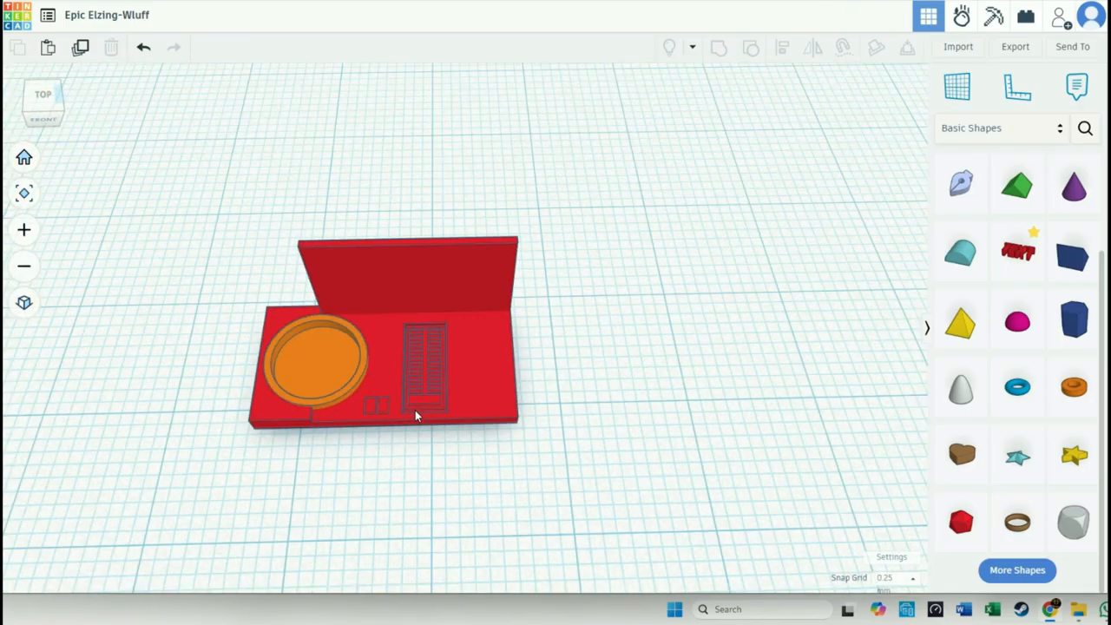
pyautogui.scroll(3, 416, 410)
pyautogui.moveTo(1110, 102); pyautogui.dragTo(650, 99)
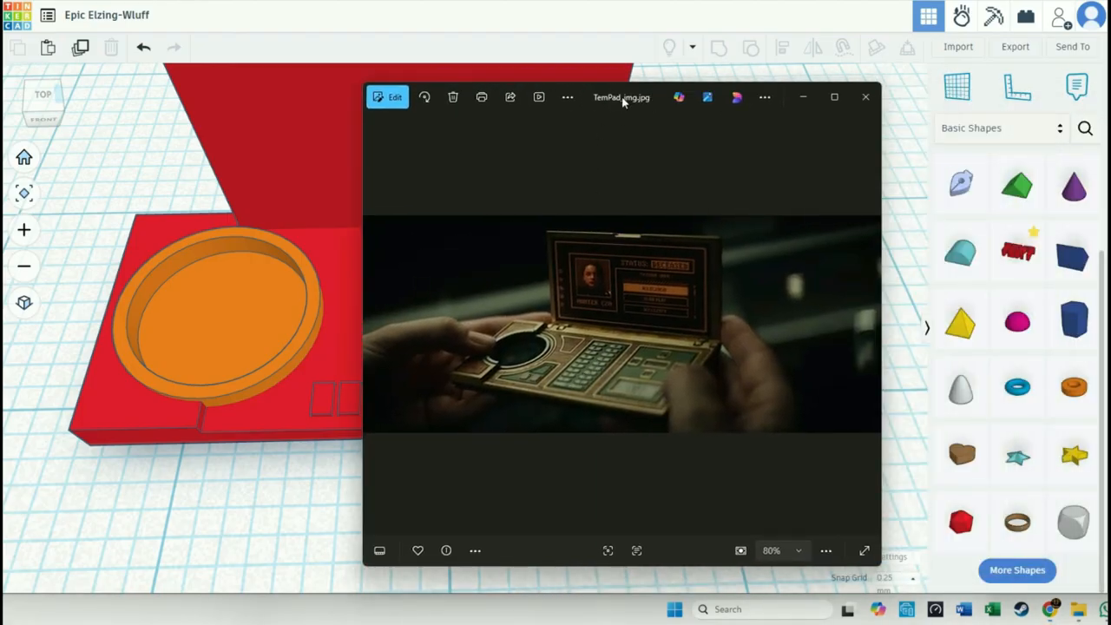
pyautogui.moveTo(622, 102); pyautogui.dragTo(1110, 100)
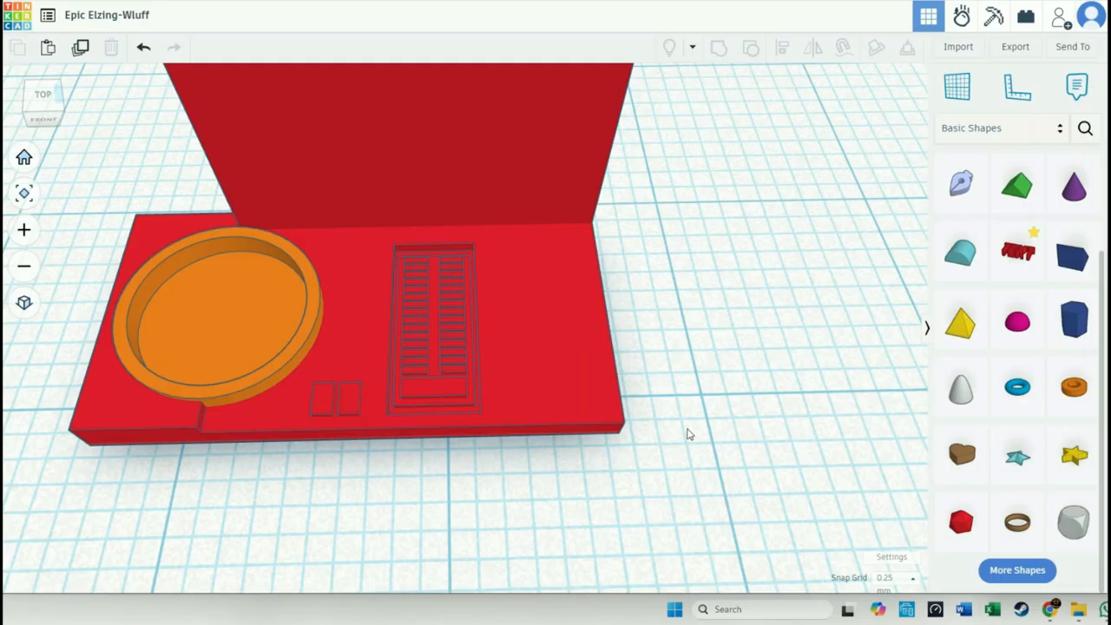
# - Ungroup the base down to the hole box that cuts the keypad recess
pyautogui.click(624, 462)
pyautogui.click(539, 461)
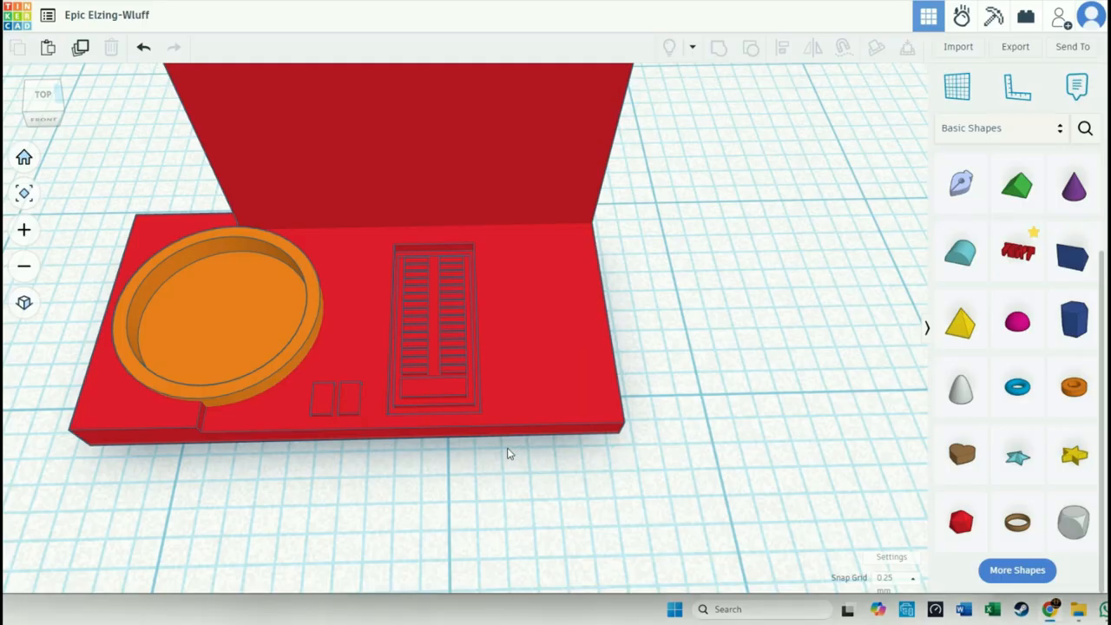
pyautogui.click(511, 411)
pyautogui.click(751, 48)
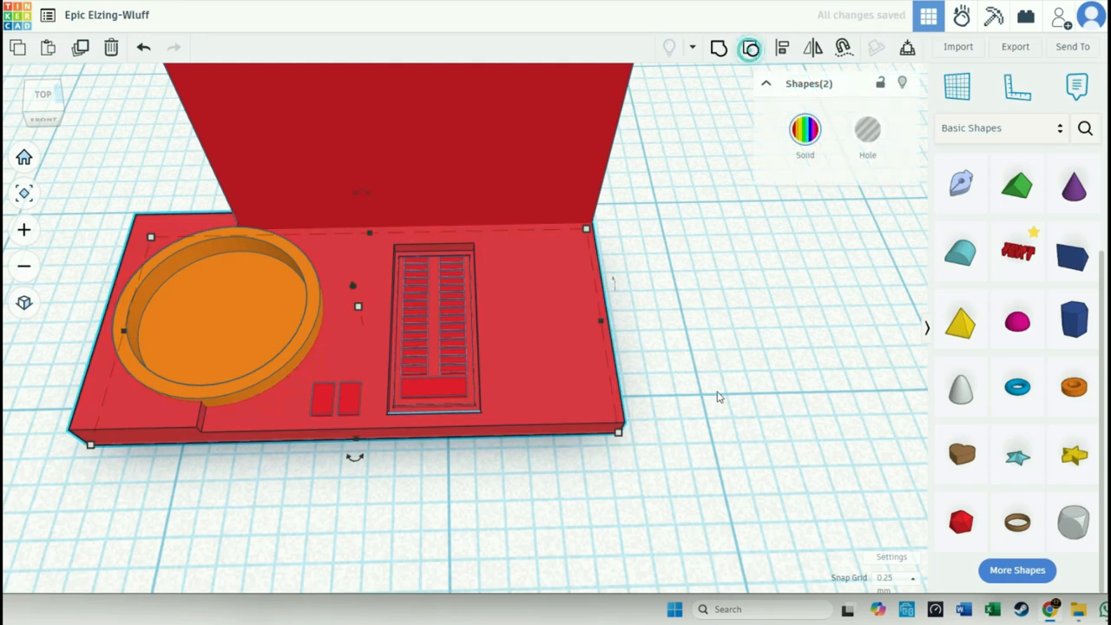
pyautogui.click(718, 397)
pyautogui.click(450, 405)
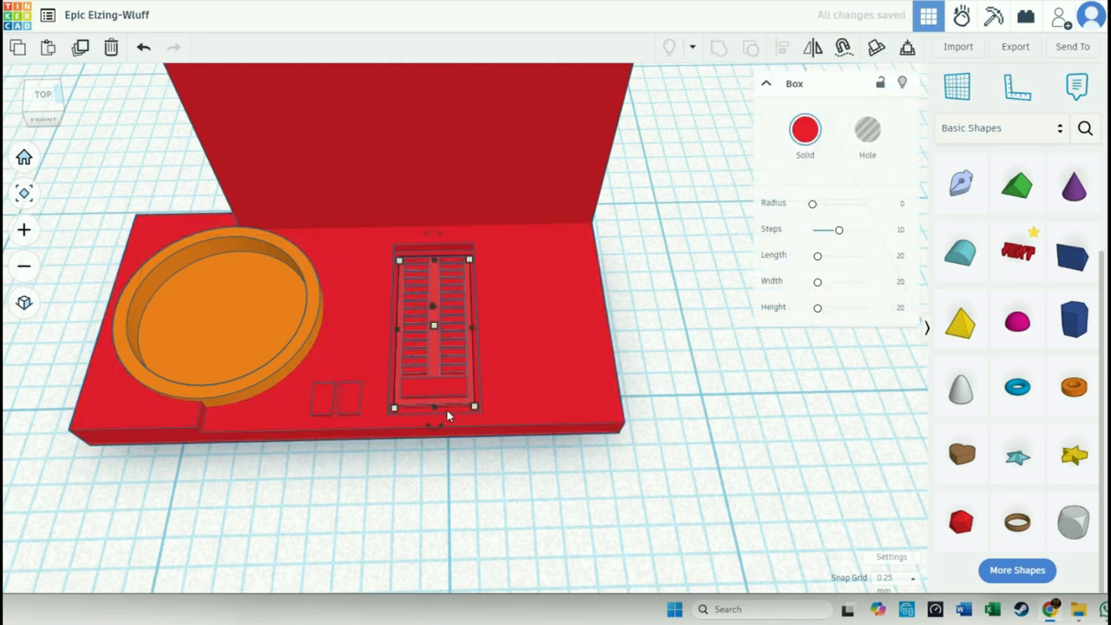
pyautogui.click(447, 414)
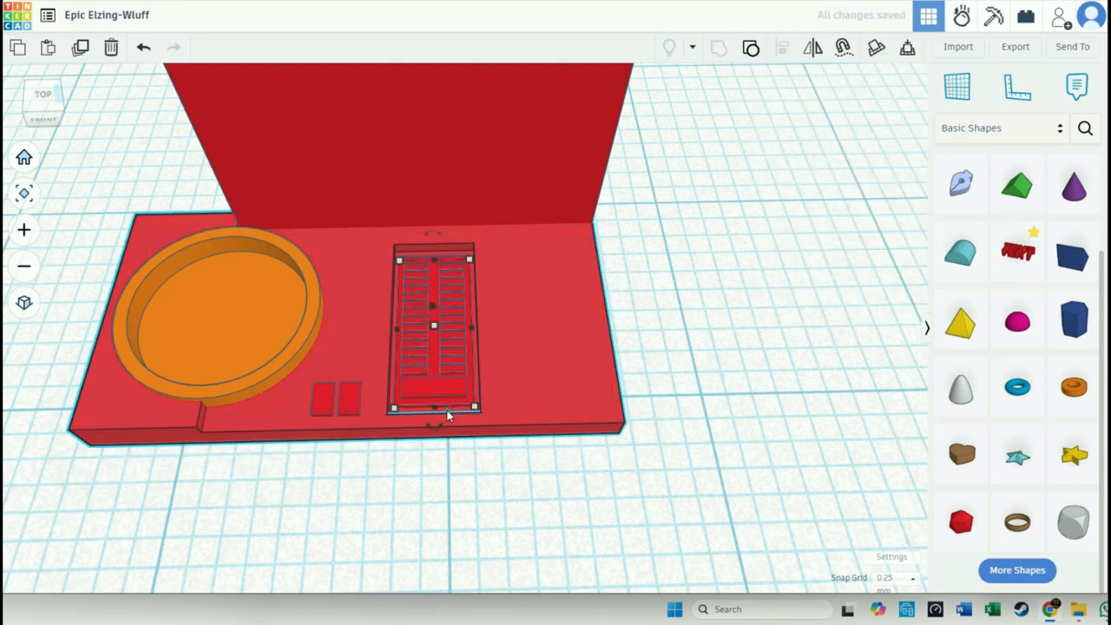
pyautogui.click(751, 47)
pyautogui.click(717, 338)
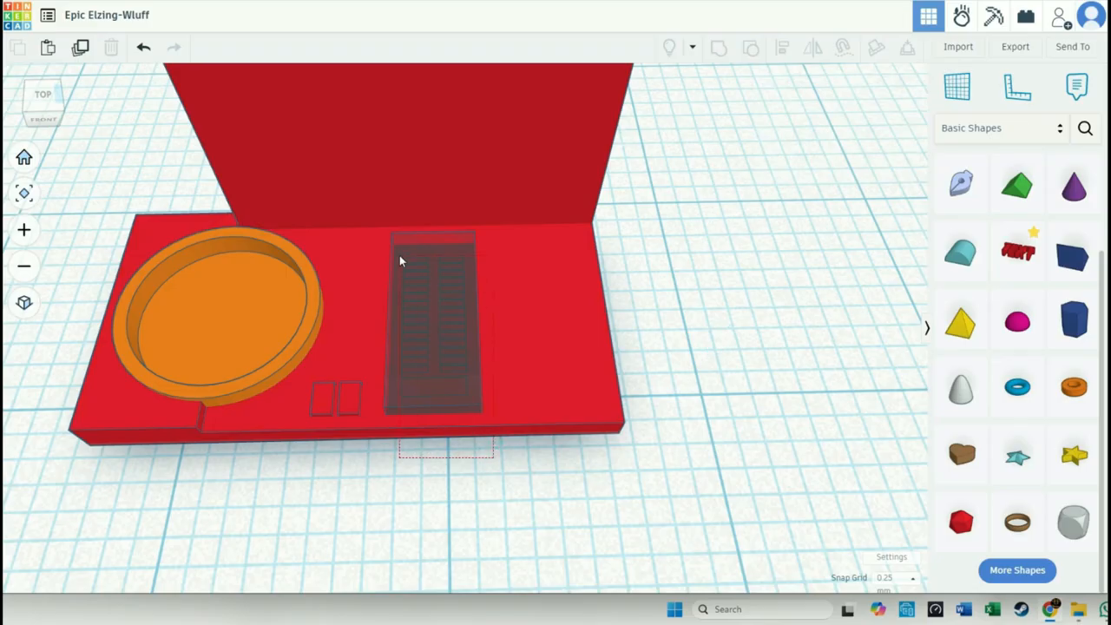
# - Copy the base with the recess hole, its inner plate and front bar, and move the copy to the right of the device
pyautogui.click(426, 393)
pyautogui.hotkey('ctrl', 'v')
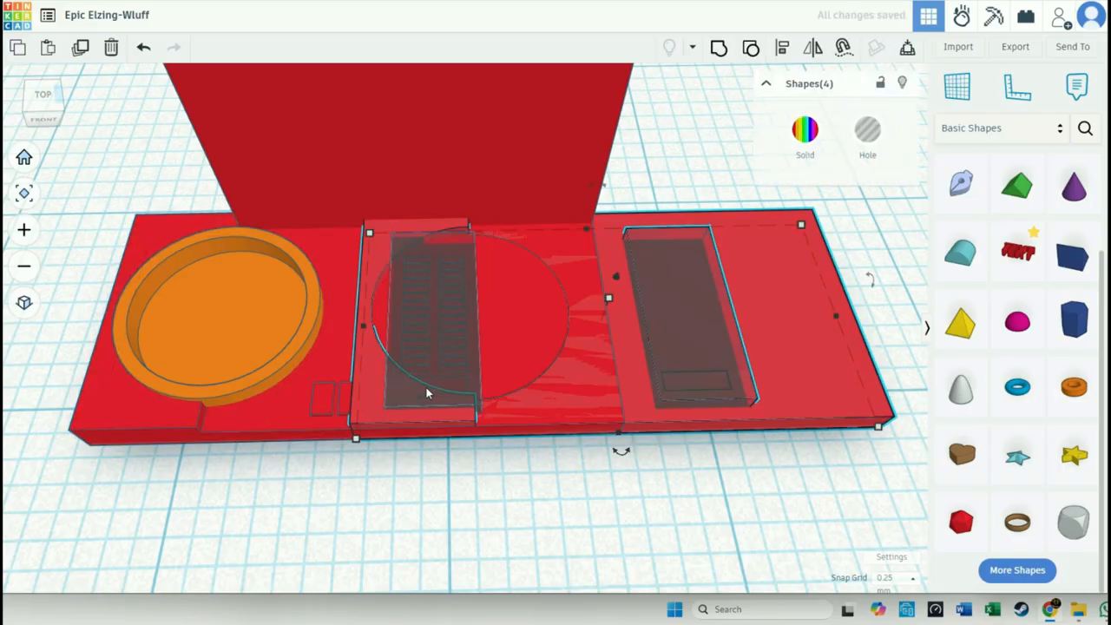
pyautogui.moveTo(790, 401); pyautogui.dragTo(1086, 405)
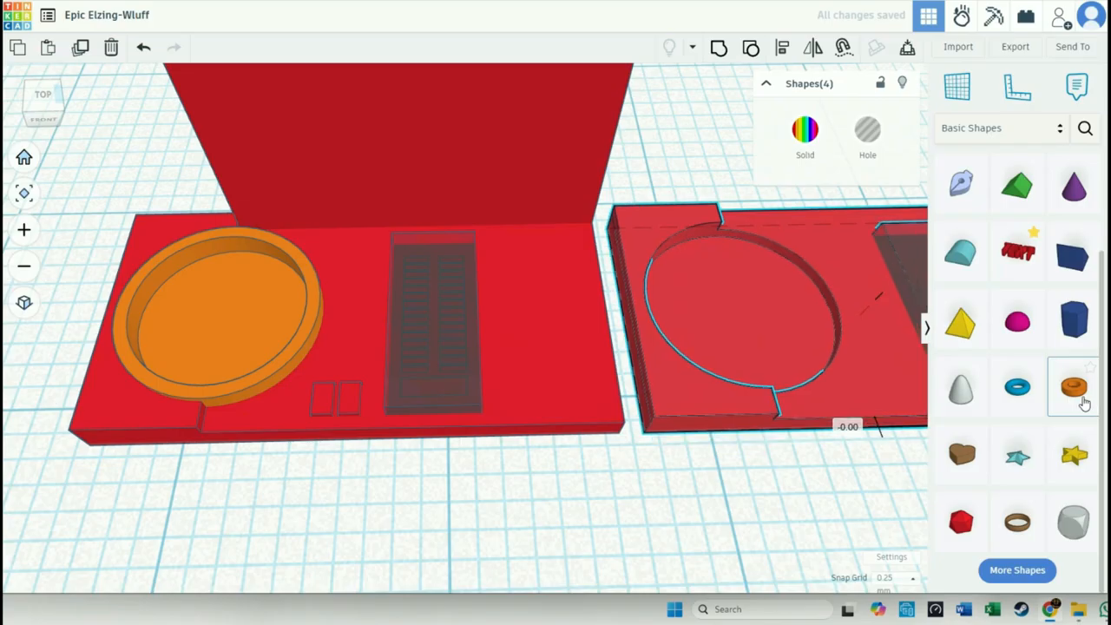
# - Try to group the original base with the recess hole, keypad parts, screen and dish all together
pyautogui.click(521, 480)
pyautogui.moveTo(545, 477); pyautogui.dragTo(341, 220)
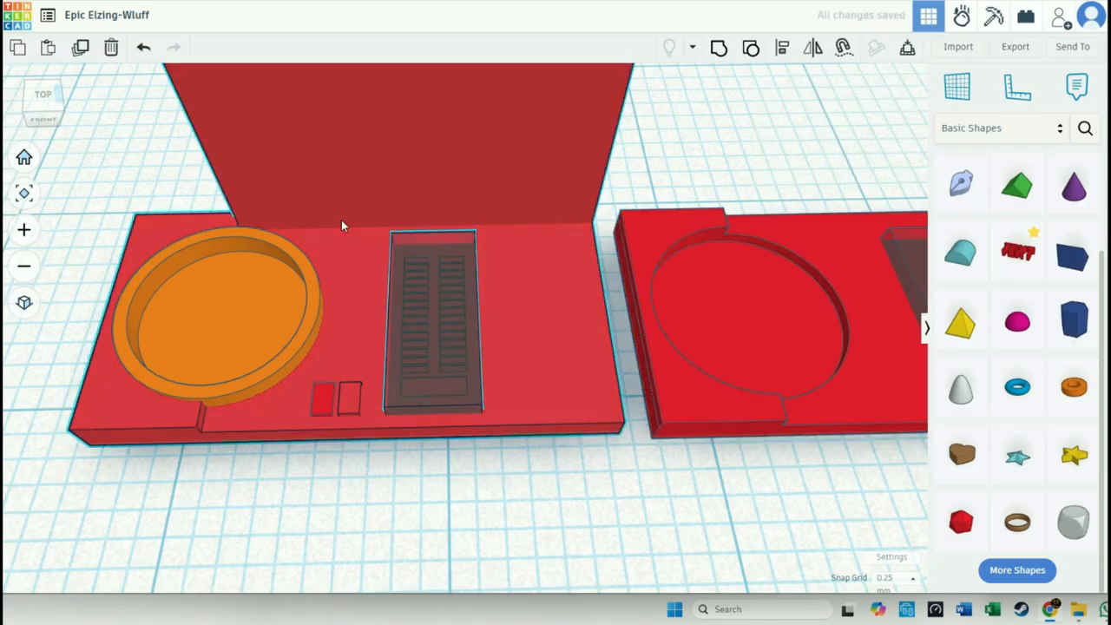
pyautogui.click(718, 48)
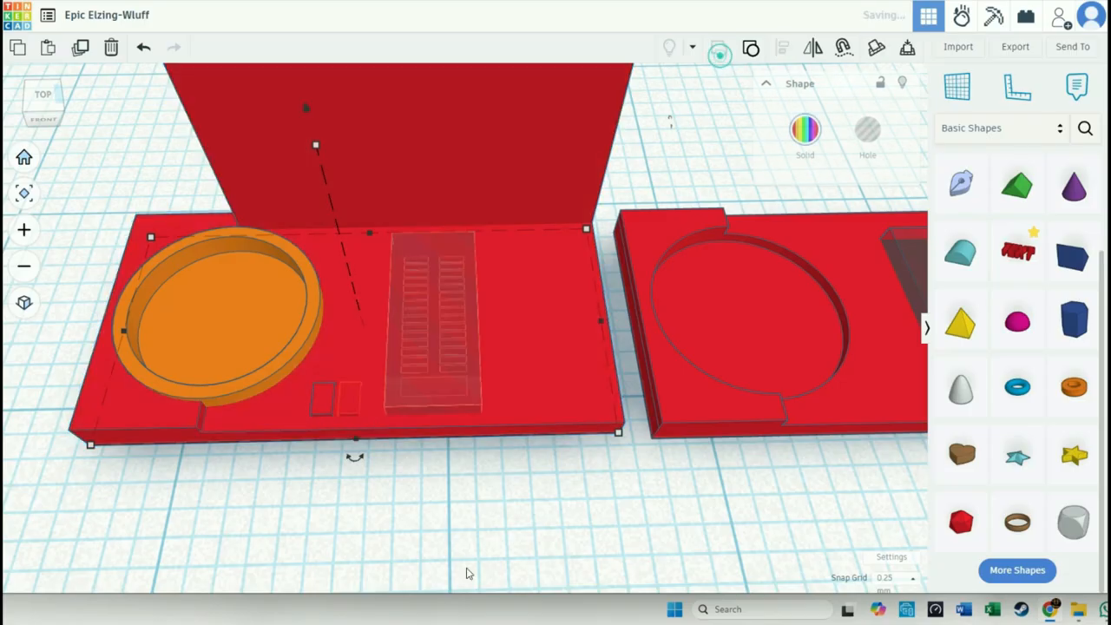
pyautogui.click(476, 562)
pyautogui.moveTo(257, 478); pyautogui.dragTo(154, 347)
pyautogui.click(719, 48)
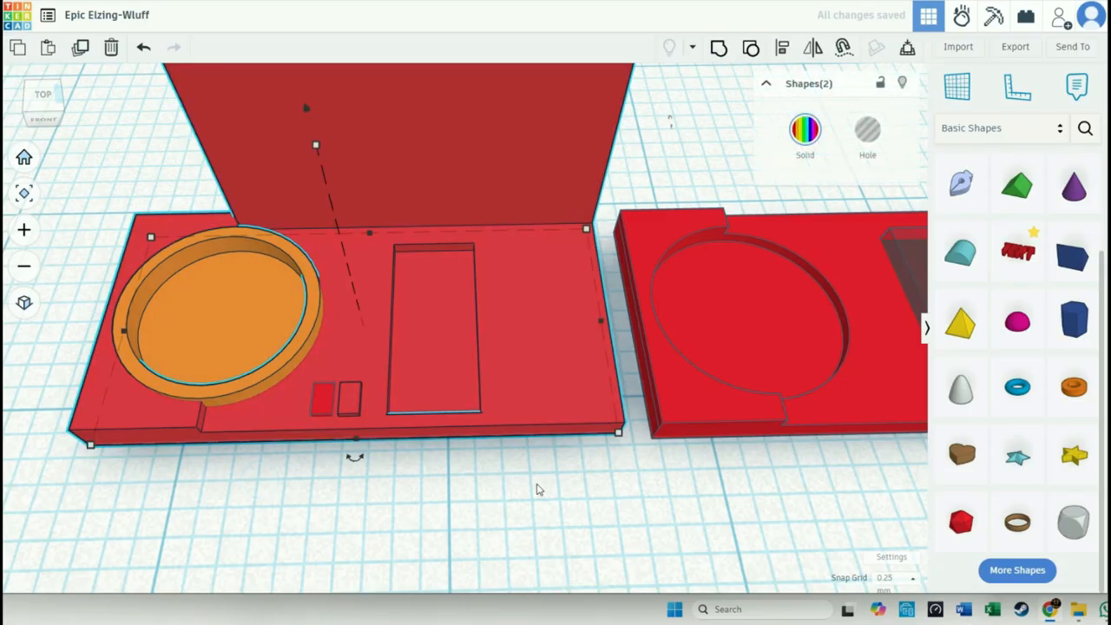
pyautogui.click(531, 480)
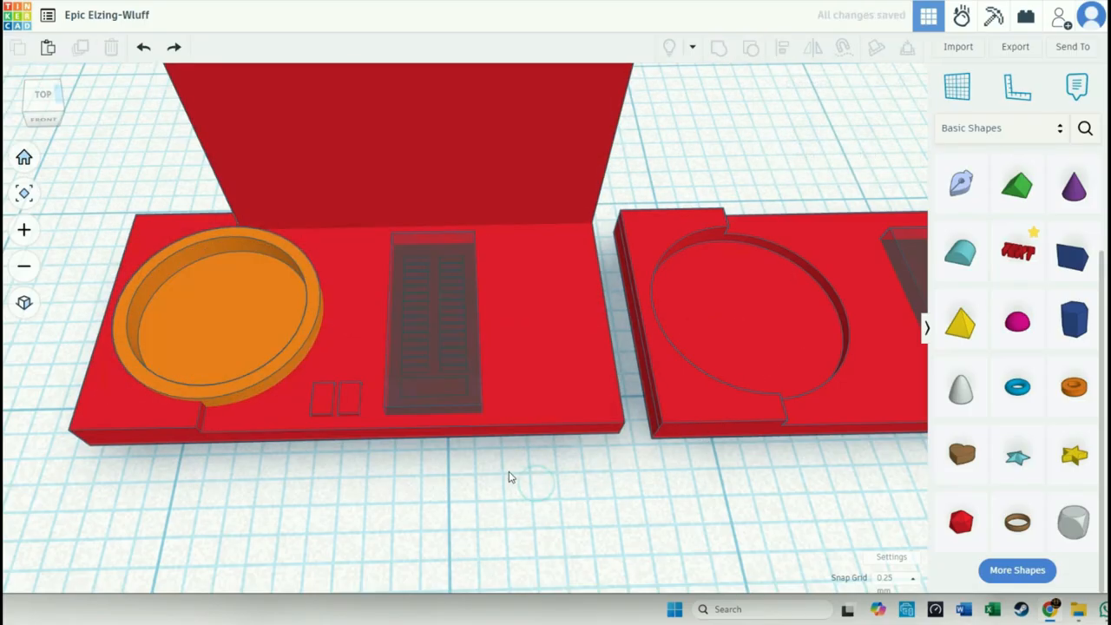
# - Group only the original base and its hole box to cut the keypad recess again
pyautogui.click(474, 404)
pyautogui.keyDown('shift'); pyautogui.click(539, 407); pyautogui.keyUp('shift')
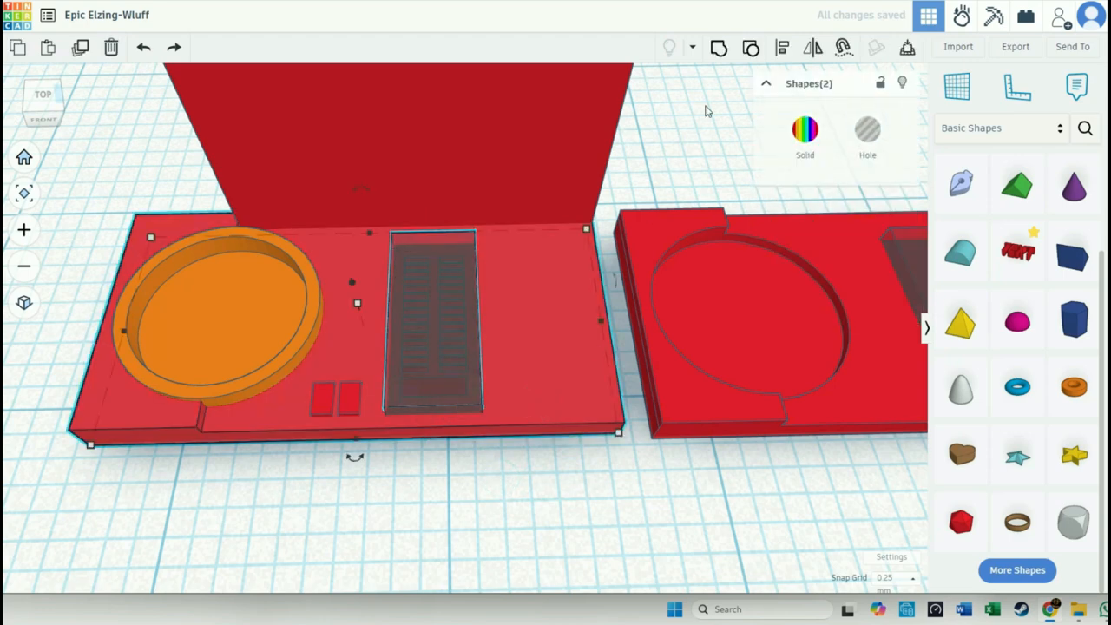
pyautogui.click(719, 48)
pyautogui.click(482, 488)
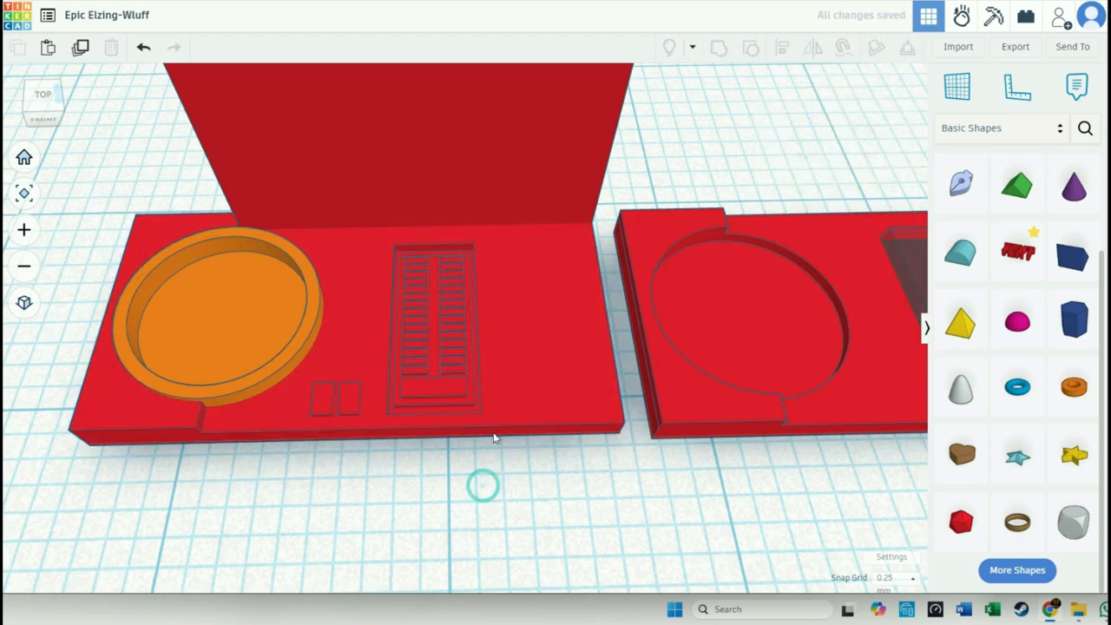
# - Group the recessed base with the keypad parts, the upright screen and the round dish
pyautogui.click(358, 309)
pyautogui.click(718, 47)
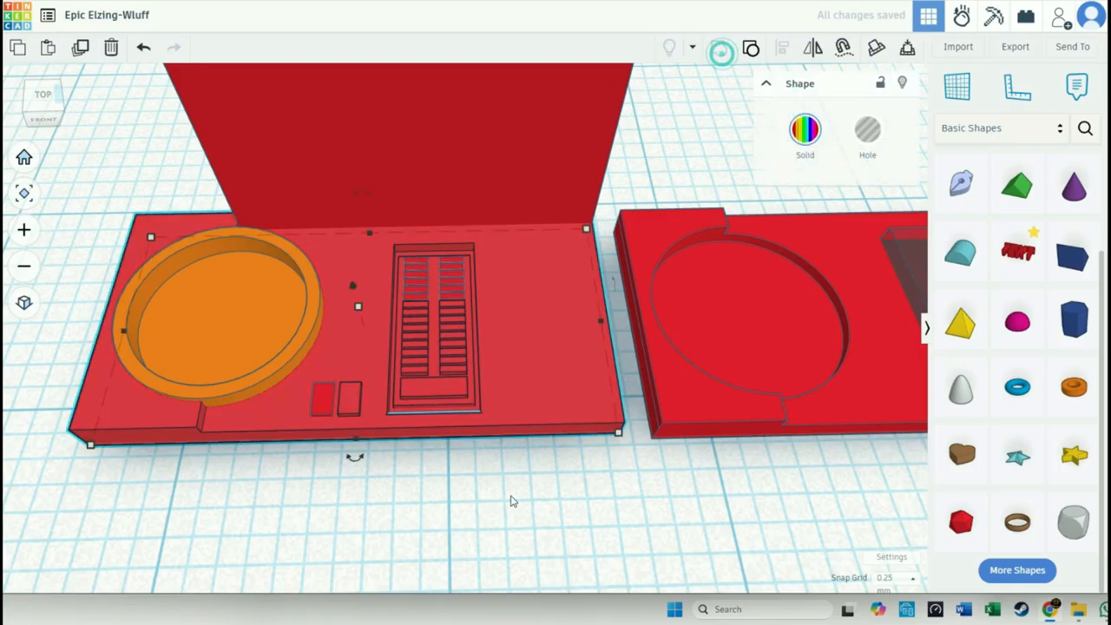
pyautogui.click(512, 511)
pyautogui.moveTo(540, 499); pyautogui.dragTo(373, 234)
pyautogui.click(719, 48)
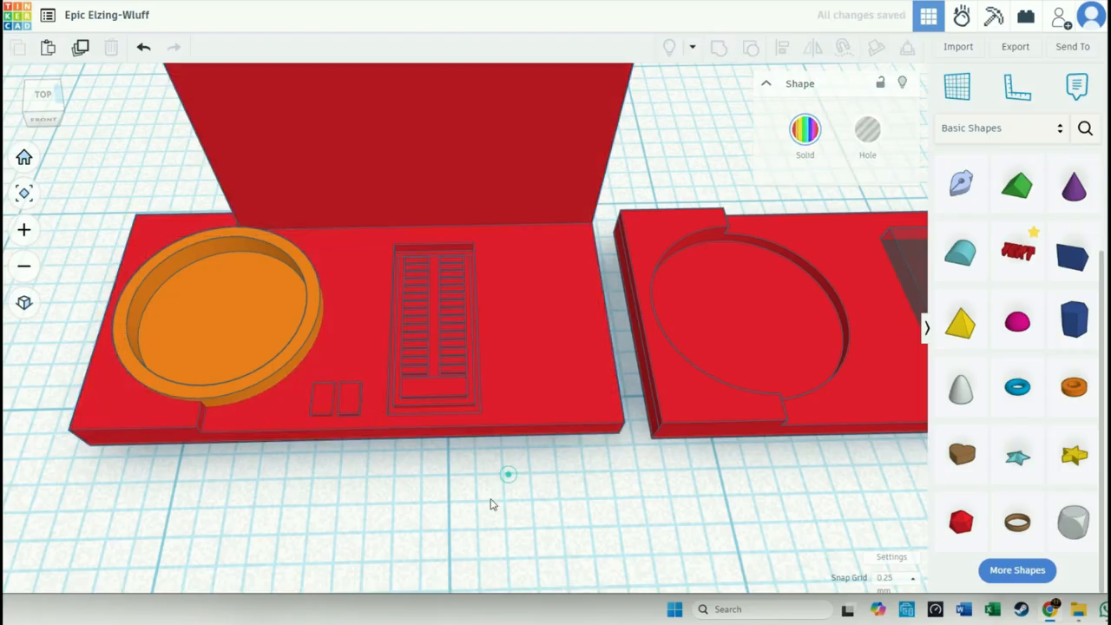
pyautogui.click(509, 475)
pyautogui.moveTo(249, 471); pyautogui.dragTo(199, 291)
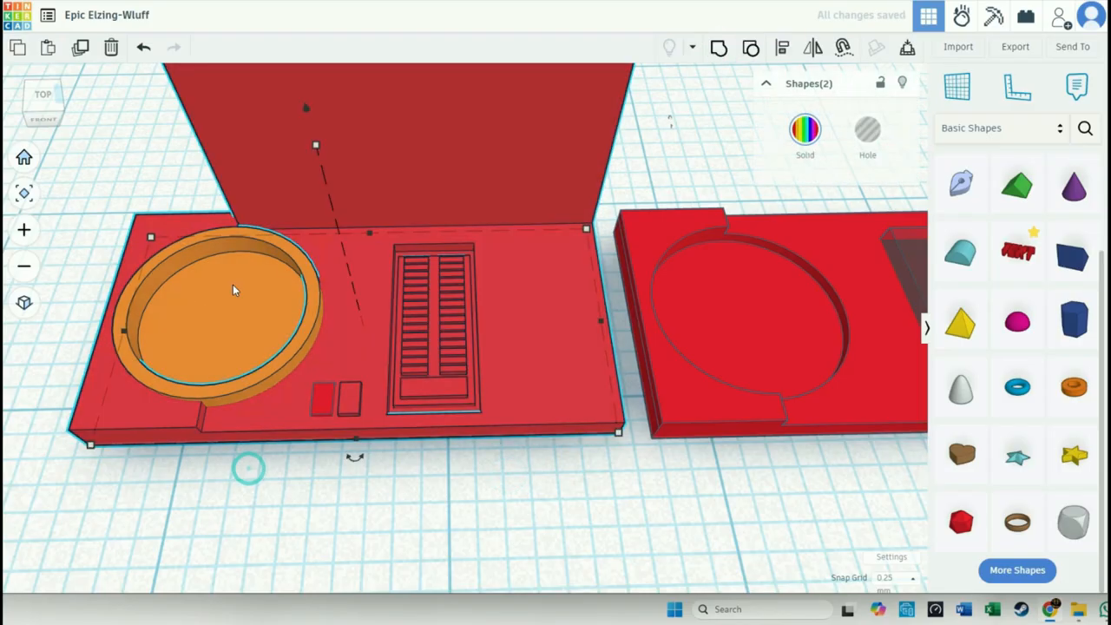
pyautogui.click(717, 49)
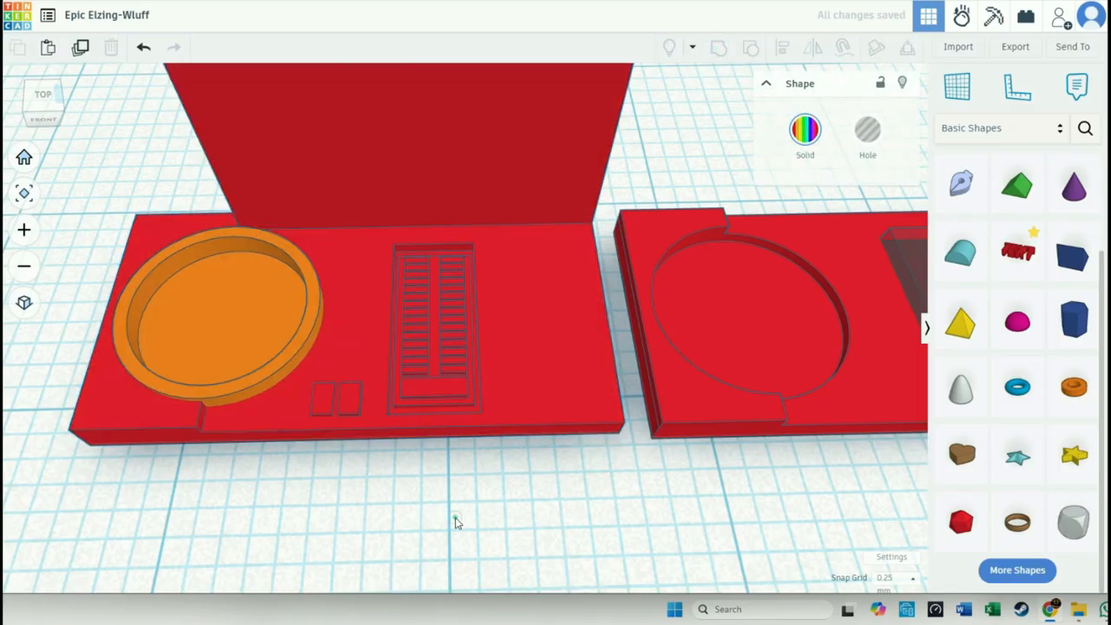
pyautogui.click(454, 518)
# - Delete the duplicate base and move the remaining hole box with its plate and bar onto the device, right of the keypad
pyautogui.click(705, 427)
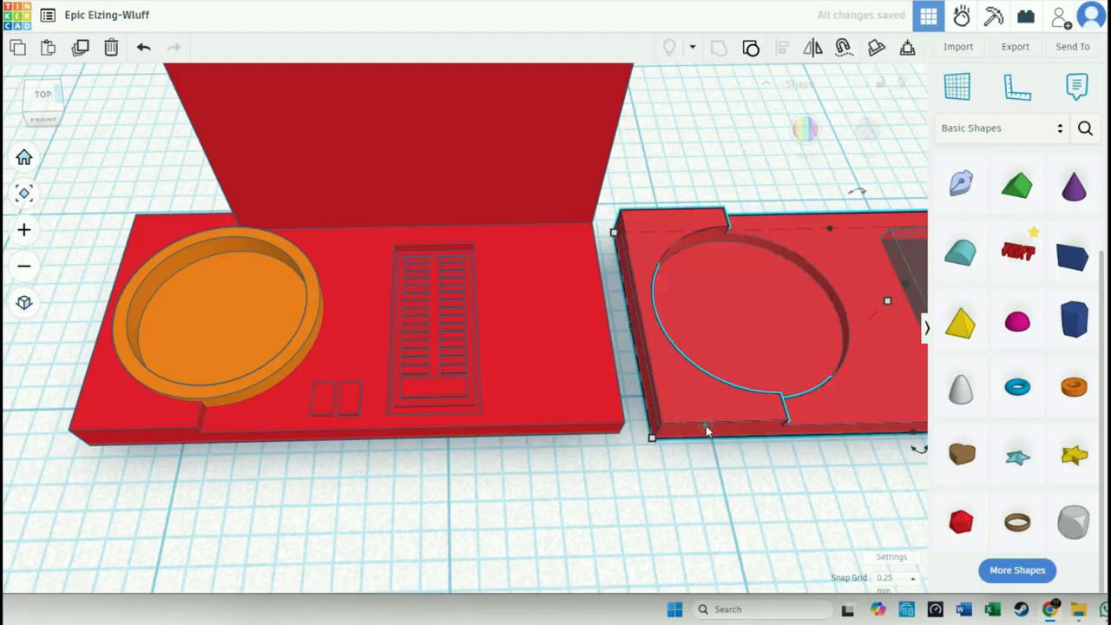
pyautogui.press('Delete')
pyautogui.moveTo(708, 454); pyautogui.dragTo(639, 439, button='right')
pyautogui.moveTo(893, 443); pyautogui.dragTo(750, 303)
pyautogui.moveTo(842, 341); pyautogui.dragTo(401, 330)
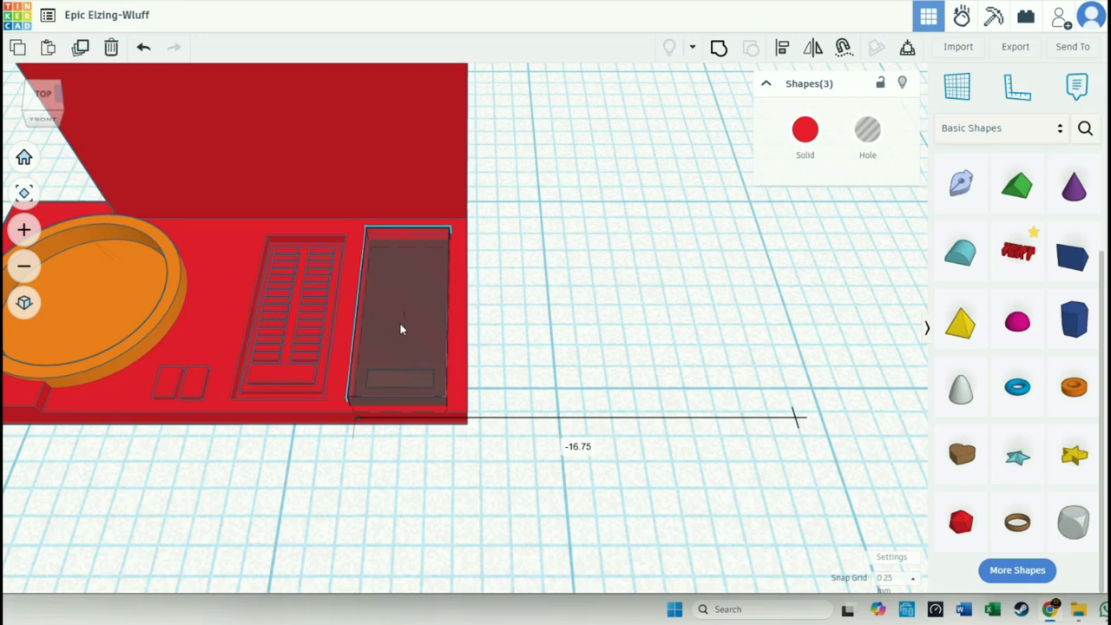
pyautogui.moveTo(399, 325); pyautogui.dragTo(389, 323)
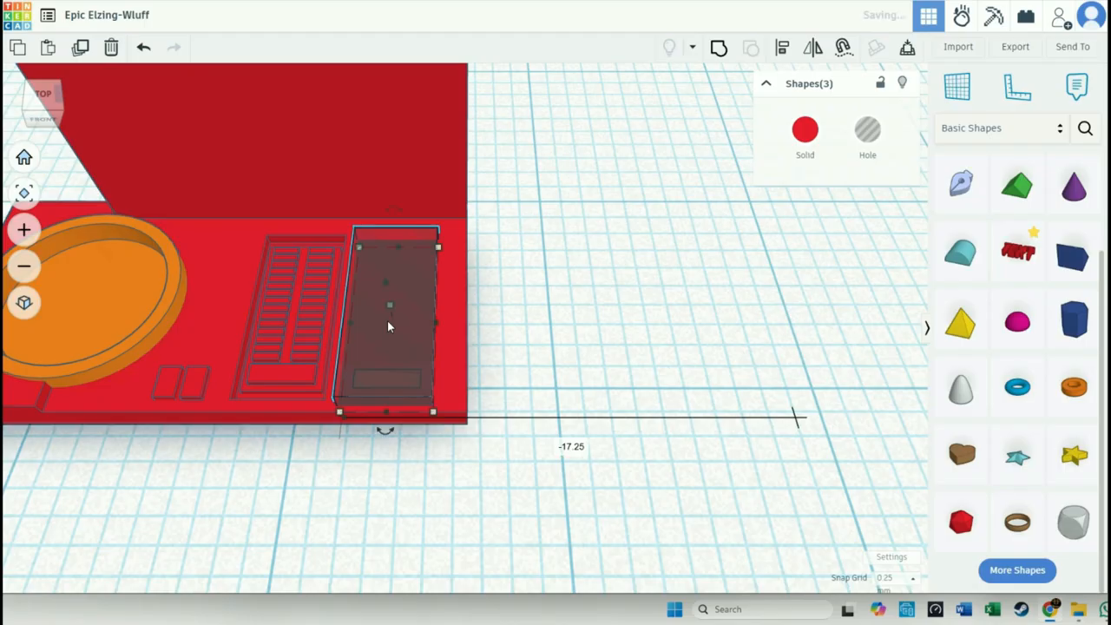
# - Widen the copied hole box to 4.50 mm and shift it slightly back towards the screen
pyautogui.click(405, 454)
pyautogui.moveTo(405, 454); pyautogui.dragTo(427, 347, button='right')
pyautogui.click(427, 351)
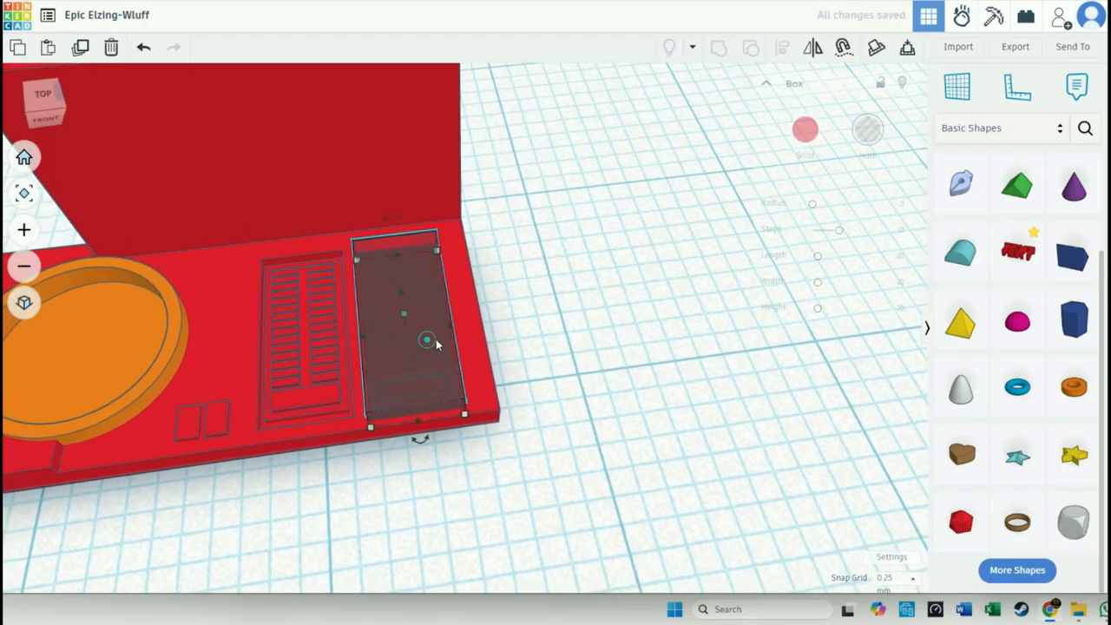
pyautogui.moveTo(462, 326); pyautogui.dragTo(466, 327)
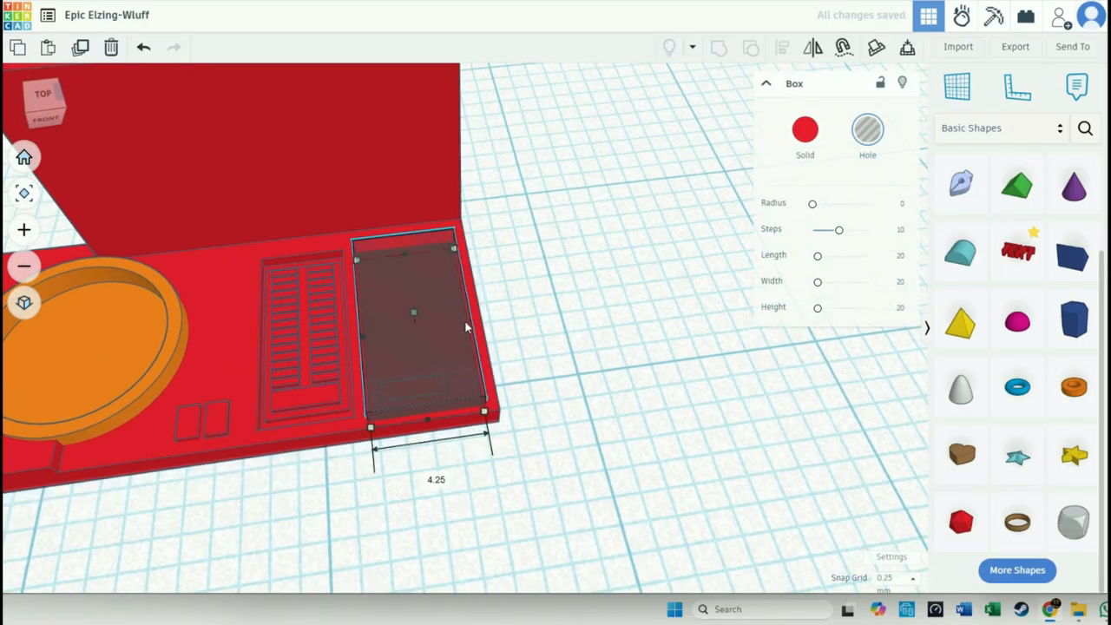
pyautogui.moveTo(360, 337); pyautogui.dragTo(354, 339)
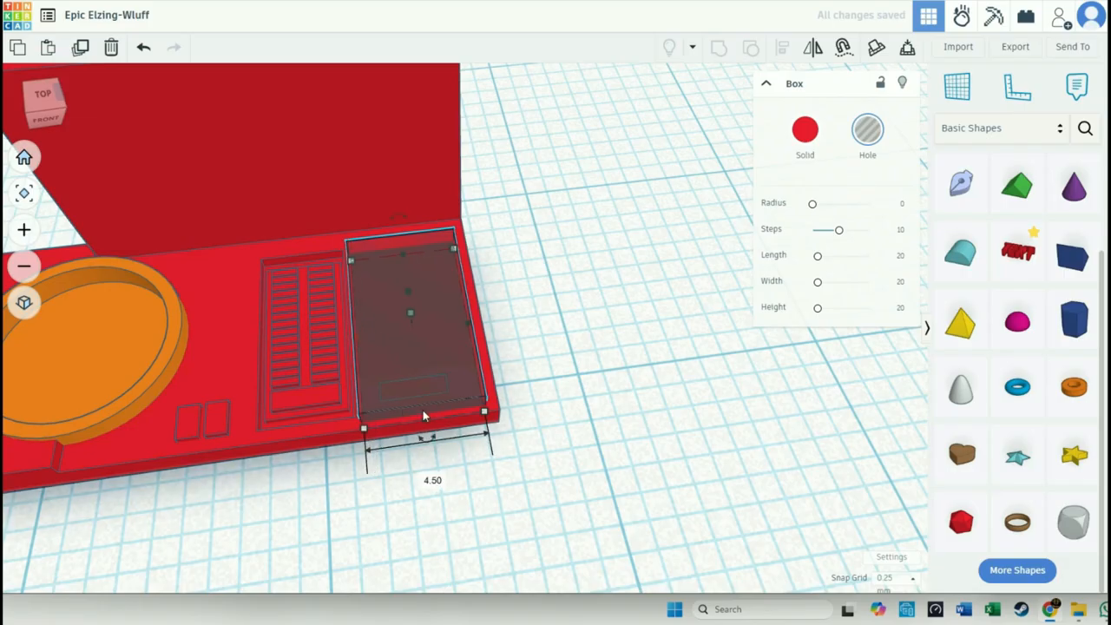
pyautogui.moveTo(423, 410); pyautogui.dragTo(423, 405)
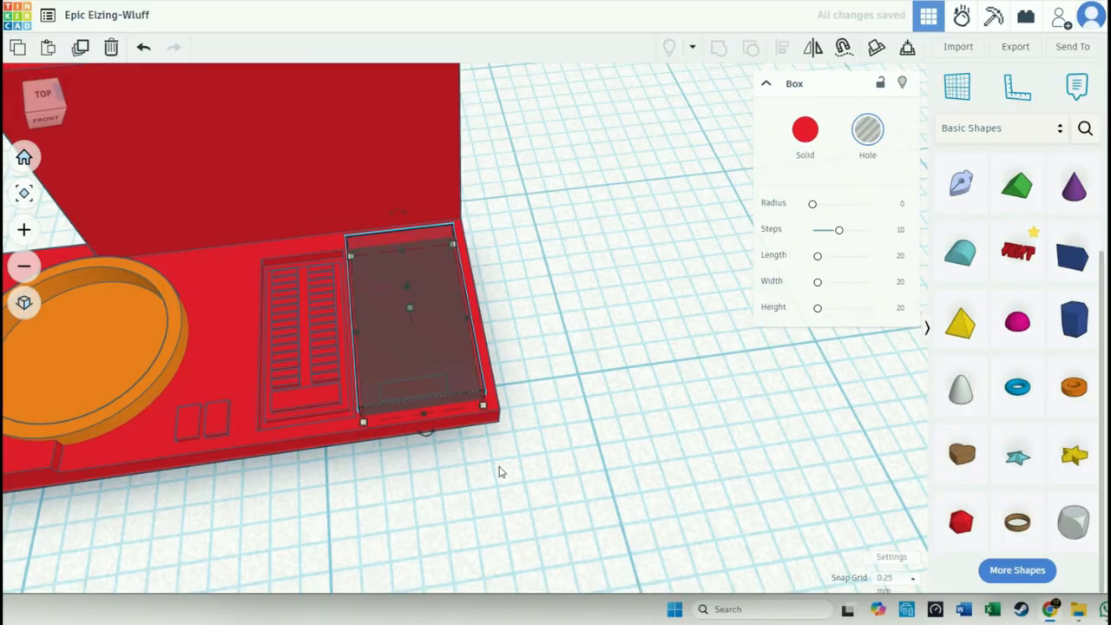
# - Group the hole box with the device to cut the second recess beside the keypad
pyautogui.keyDown('shift'); pyautogui.click(467, 420); pyautogui.keyUp('shift')
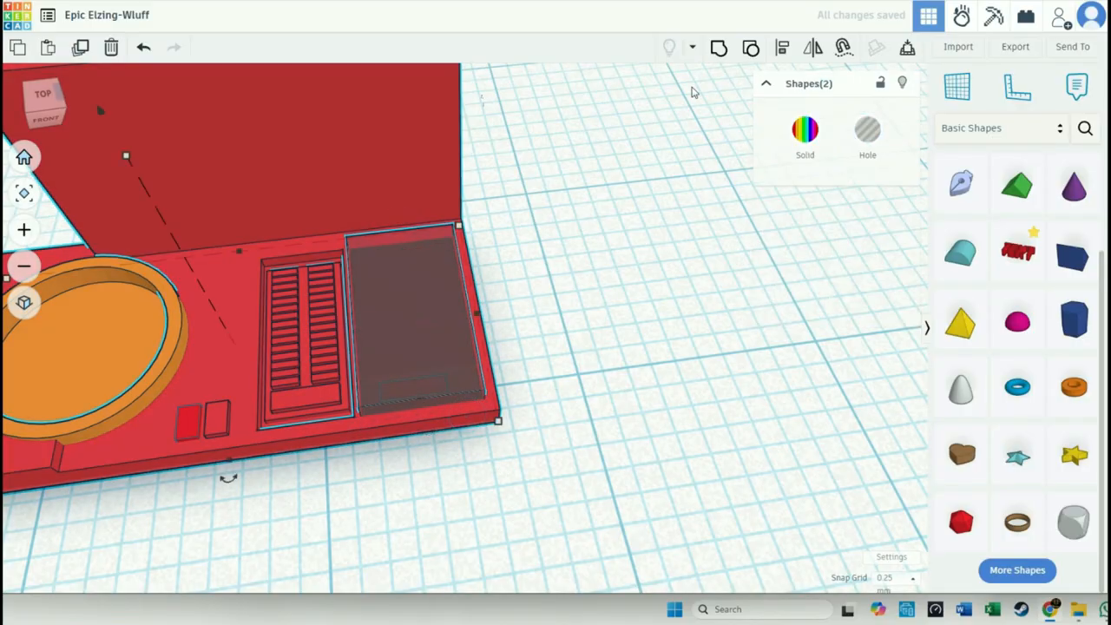
pyautogui.click(719, 47)
pyautogui.click(630, 351)
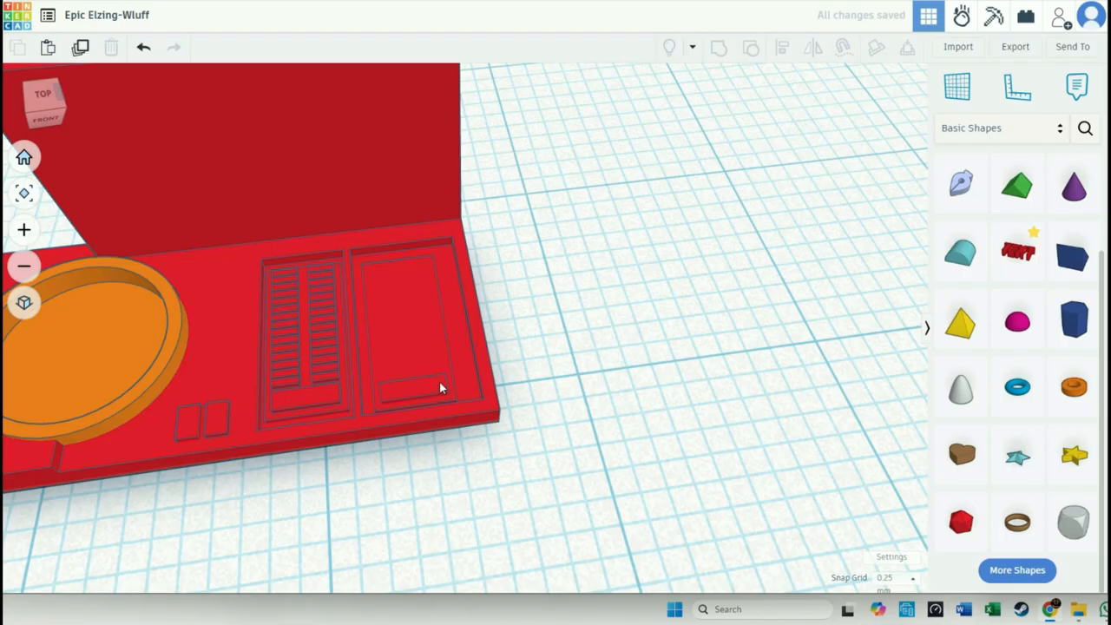
# - Widen the plate inside the second recess on both sides and extend it towards the screen to about 7.25 mm long
pyautogui.click(428, 353)
pyautogui.moveTo(443, 326); pyautogui.dragTo(465, 325)
pyautogui.moveTo(370, 337); pyautogui.dragTo(365, 341)
pyautogui.moveTo(403, 263); pyautogui.dragTo(402, 254)
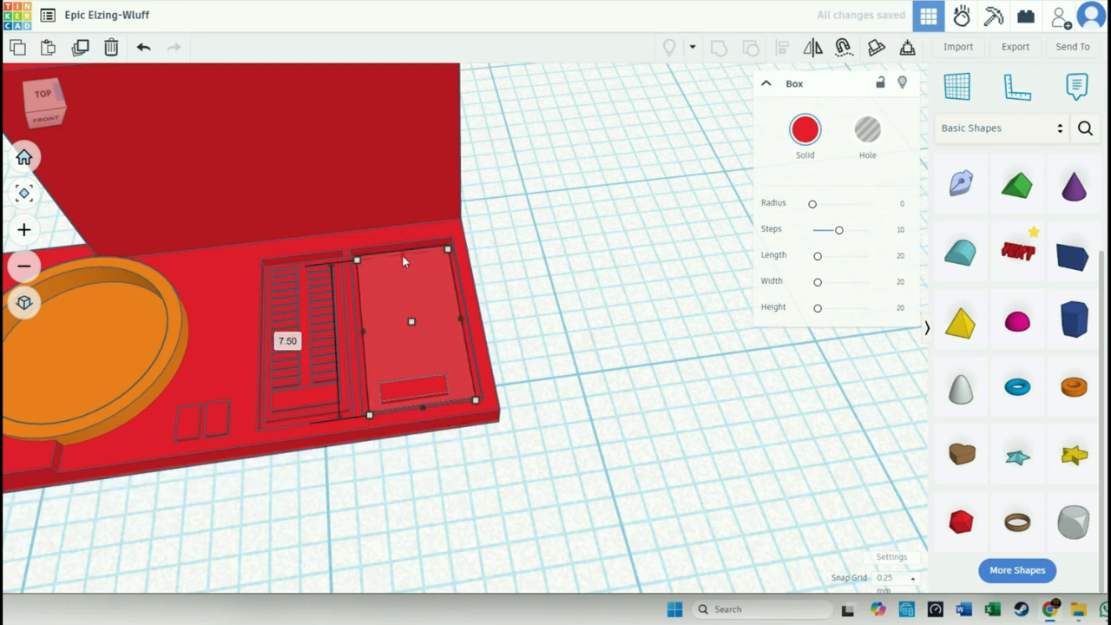
pyautogui.scroll(3, 402, 255)
pyautogui.scroll(2, 400, 261)
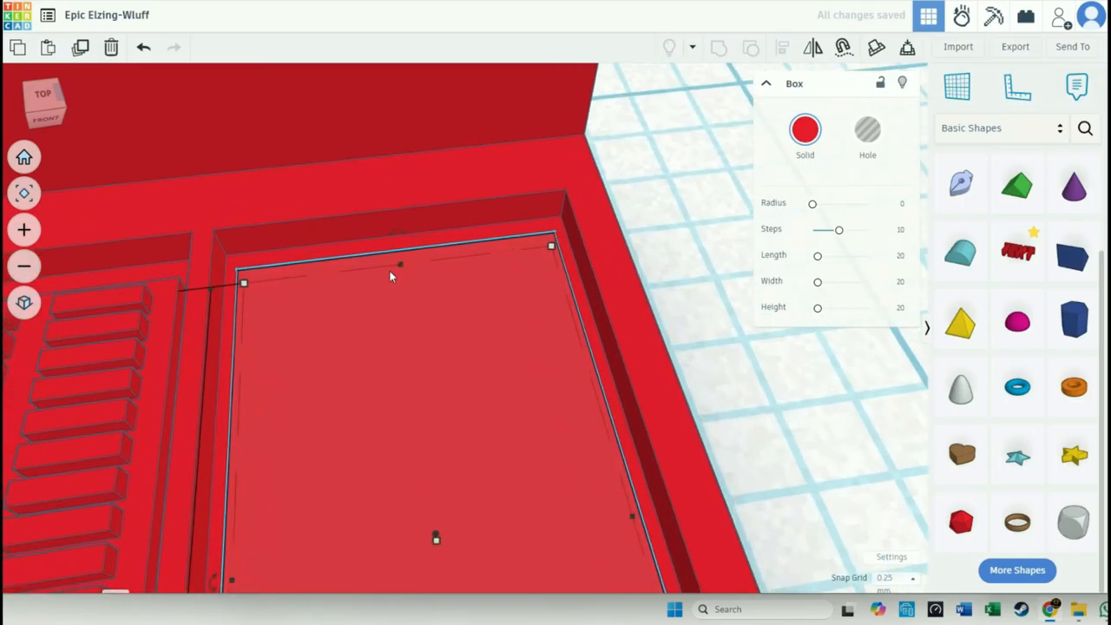
pyautogui.scroll(-8, 408, 390)
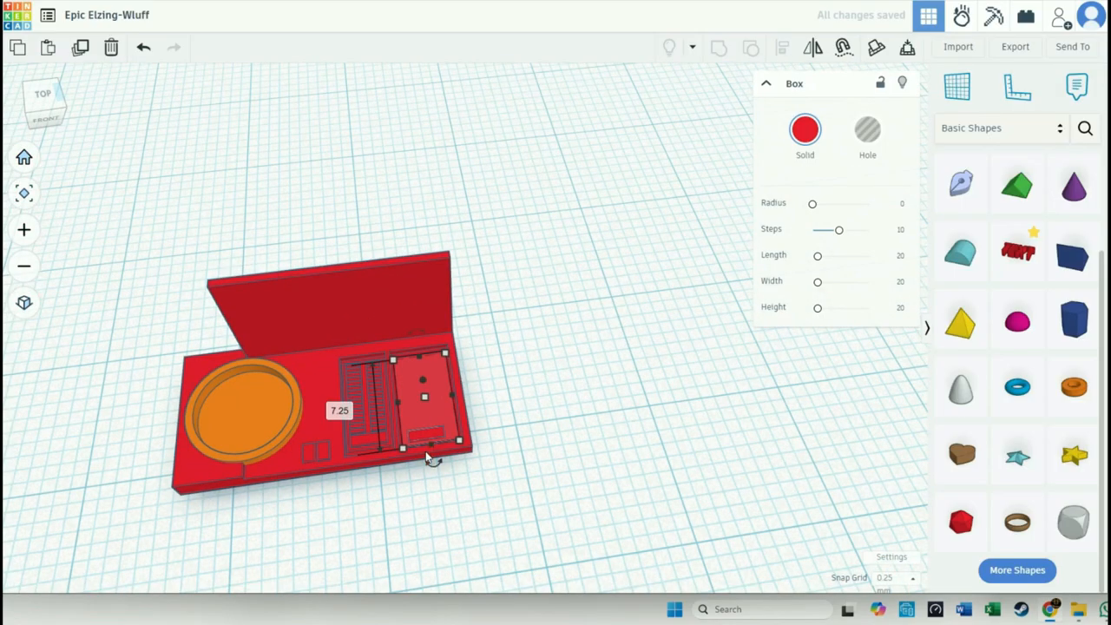
pyautogui.scroll(8, 428, 460)
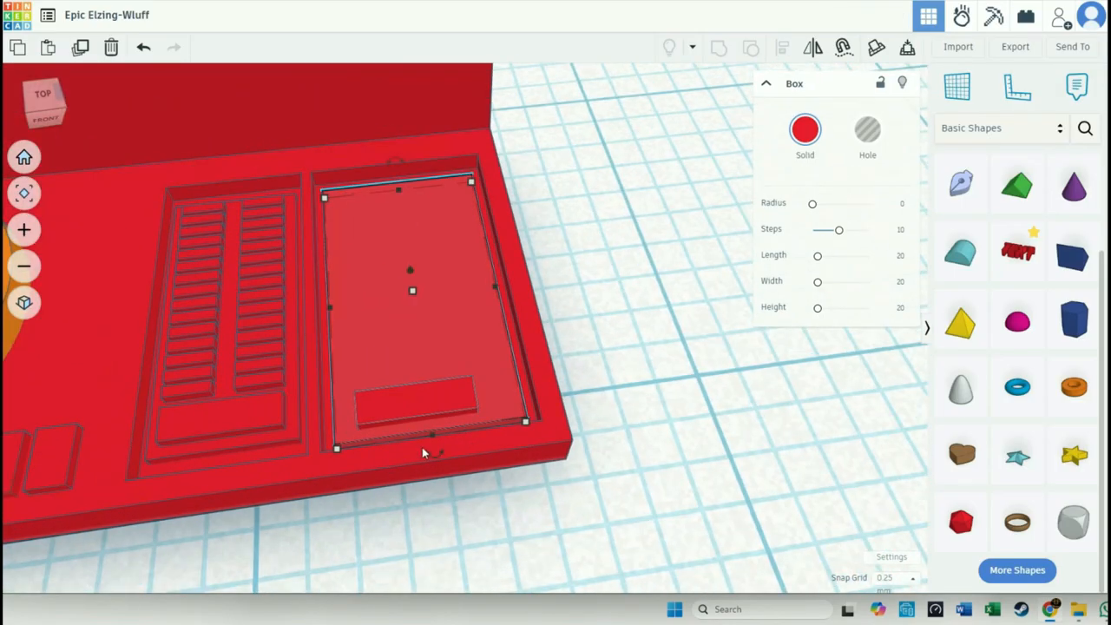
# - Group the enlarged plate with the rest of the device
pyautogui.keyDown('shift'); pyautogui.click(498, 441); pyautogui.keyUp('shift')
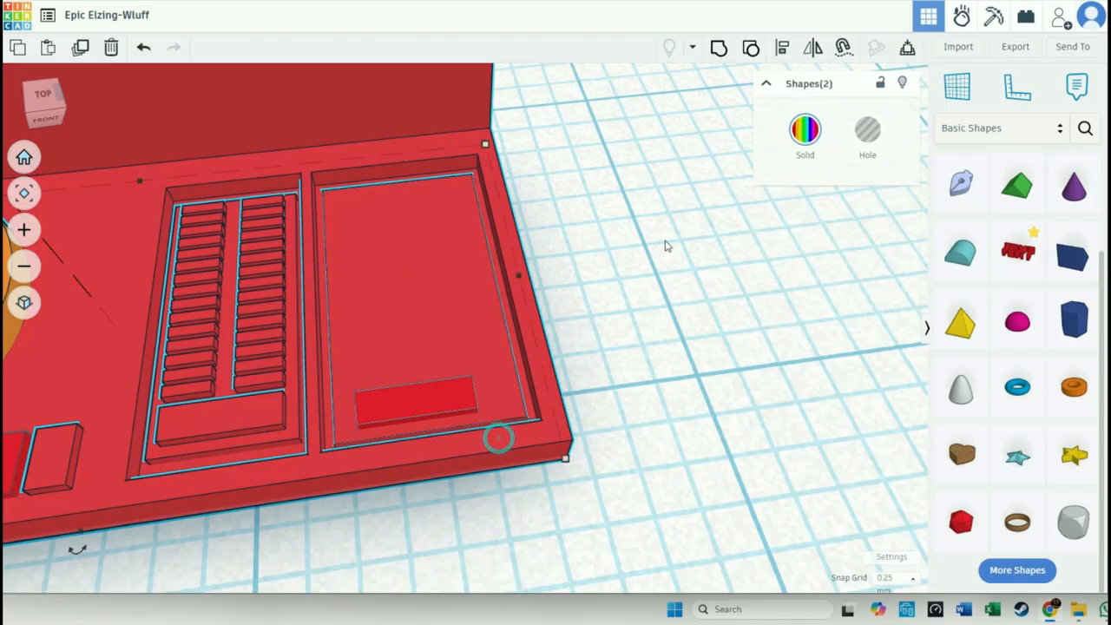
pyautogui.click(727, 52)
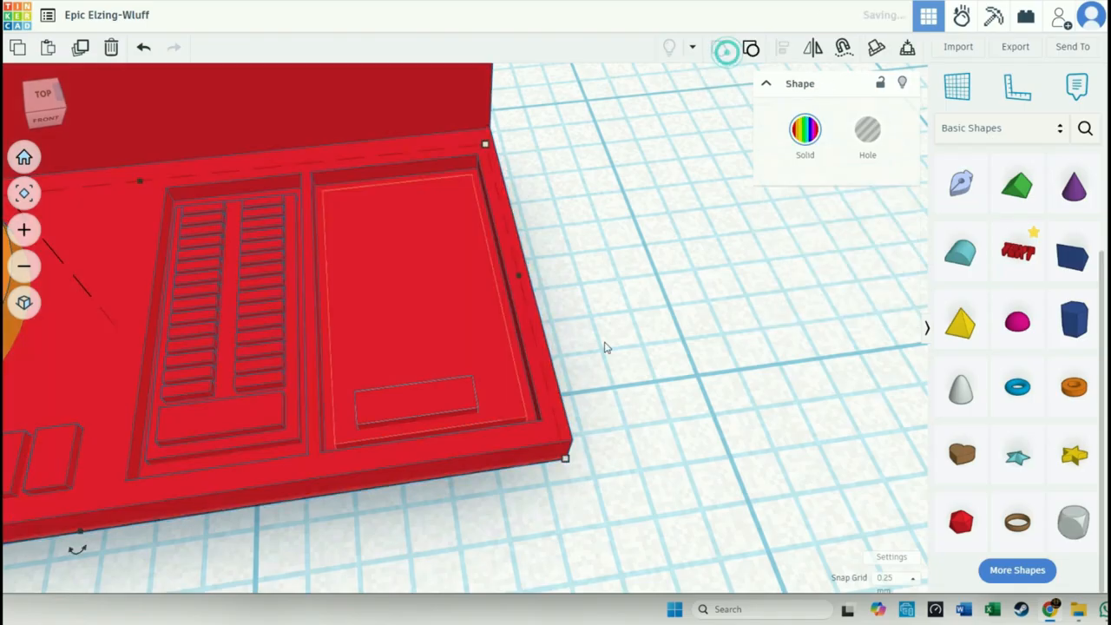
pyautogui.click(586, 386)
# - Widen the small bar on the second plate to 3.50 mm and deepen it towards the screen
pyautogui.click(444, 411)
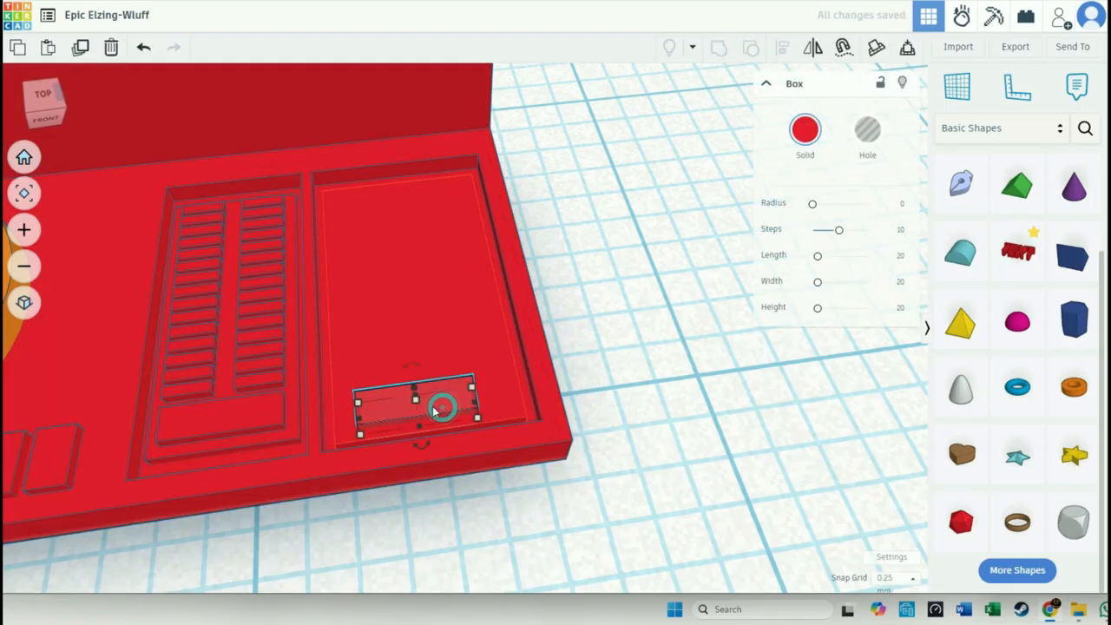
pyautogui.moveTo(474, 408); pyautogui.dragTo(512, 413)
pyautogui.moveTo(360, 427); pyautogui.dragTo(348, 420)
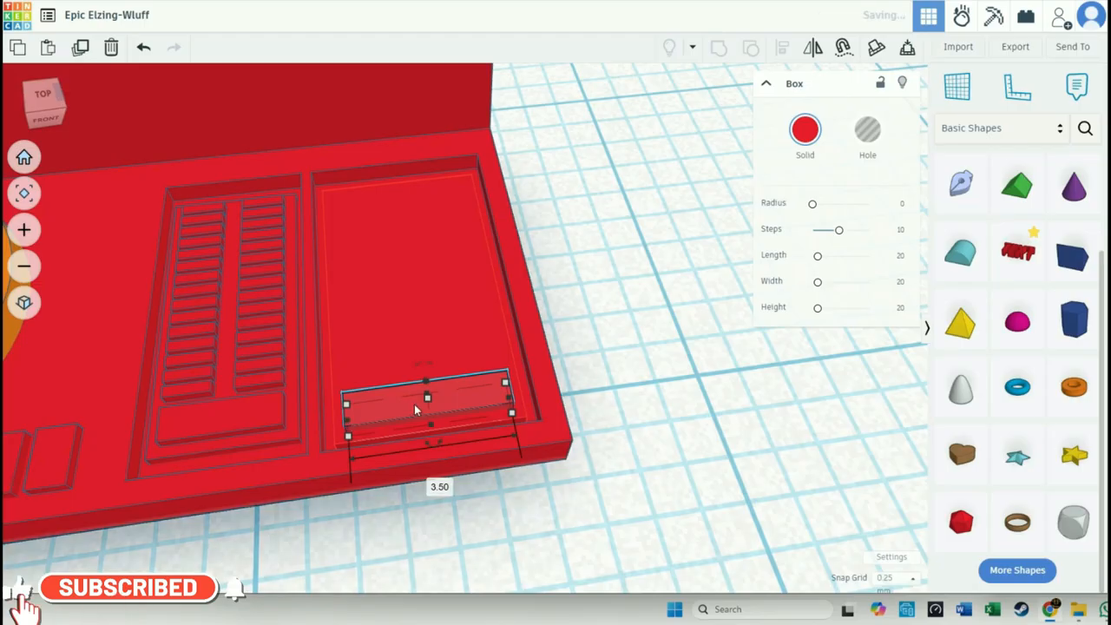
pyautogui.moveTo(428, 393); pyautogui.dragTo(422, 364)
# - Place a duplicate of the enlarged bar beside the device, and group the original bar with the device
pyautogui.keyDown('shift'); pyautogui.click(449, 329); pyautogui.keyUp('shift')
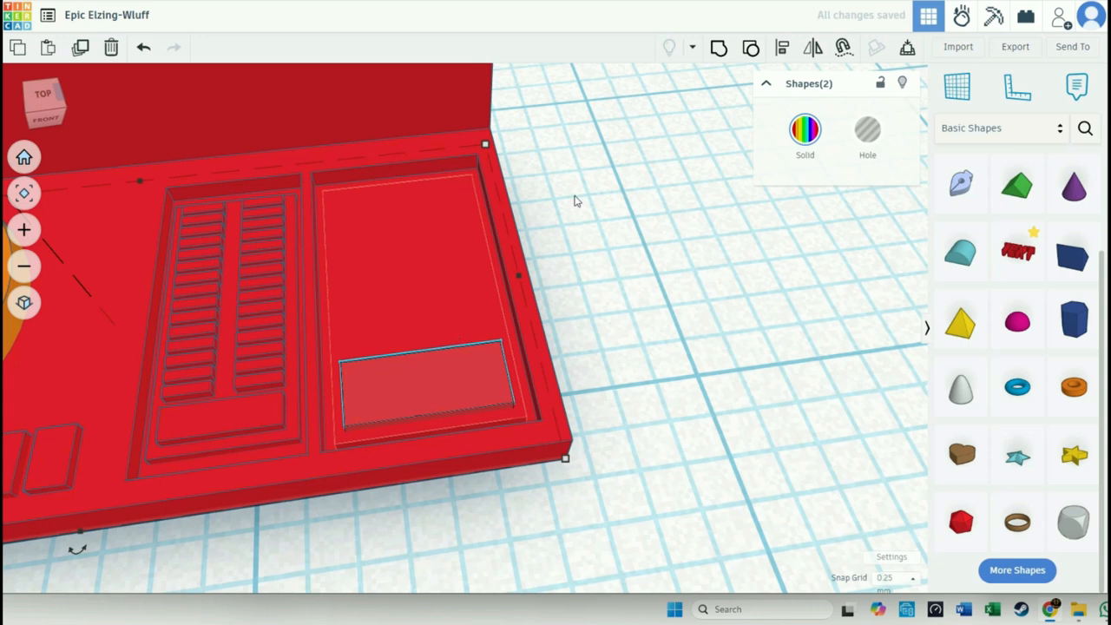
pyautogui.click(479, 399)
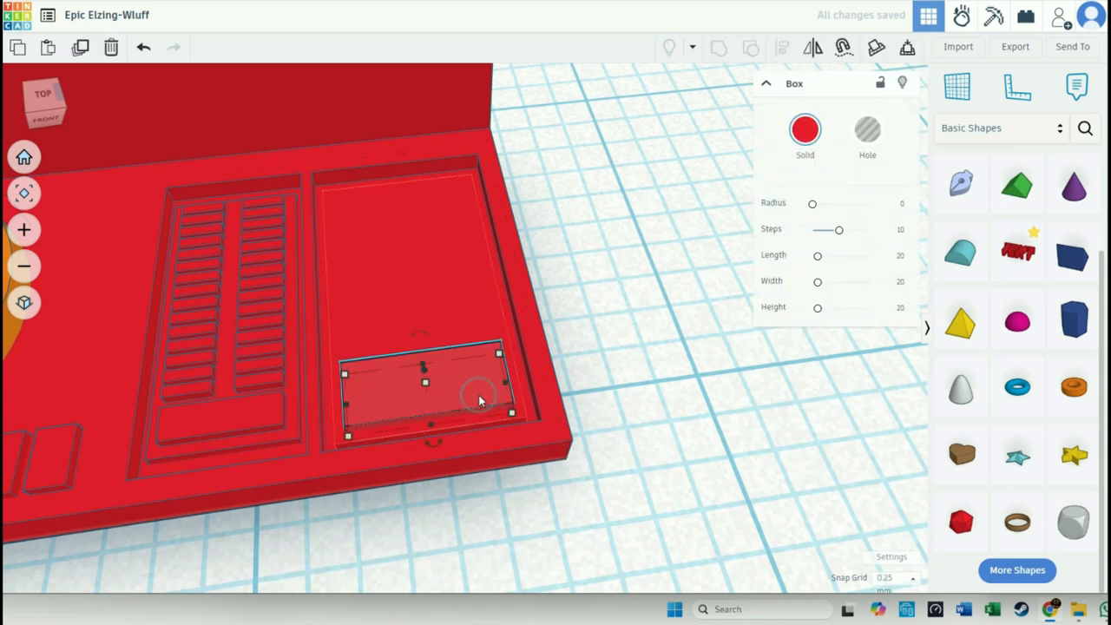
pyautogui.moveTo(479, 399); pyautogui.dragTo(739, 356)
pyautogui.click(416, 382)
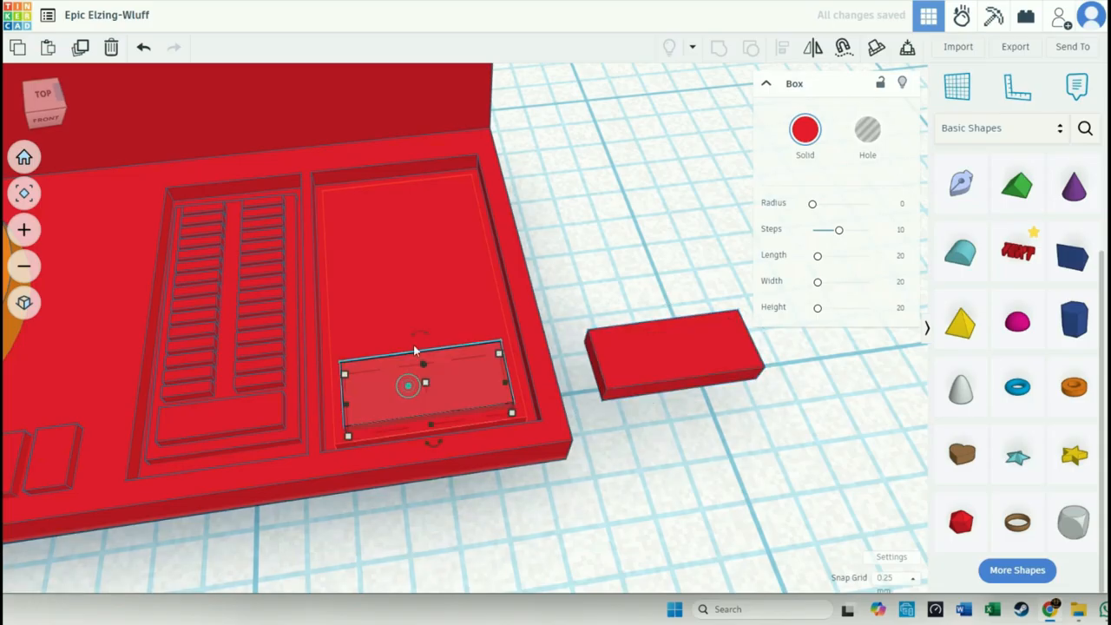
pyautogui.keyDown('shift'); pyautogui.click(413, 315); pyautogui.keyUp('shift')
pyautogui.click(669, 199)
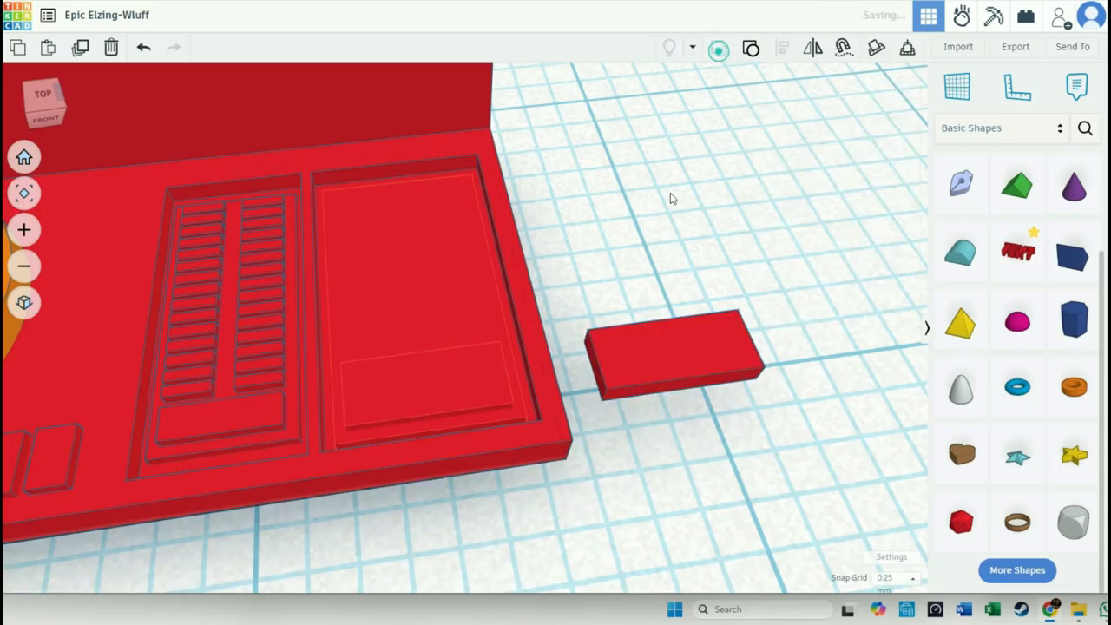
# - Move the duplicate bar onto the plate in the second recess, between the grouped bar and the screen
pyautogui.click(652, 359)
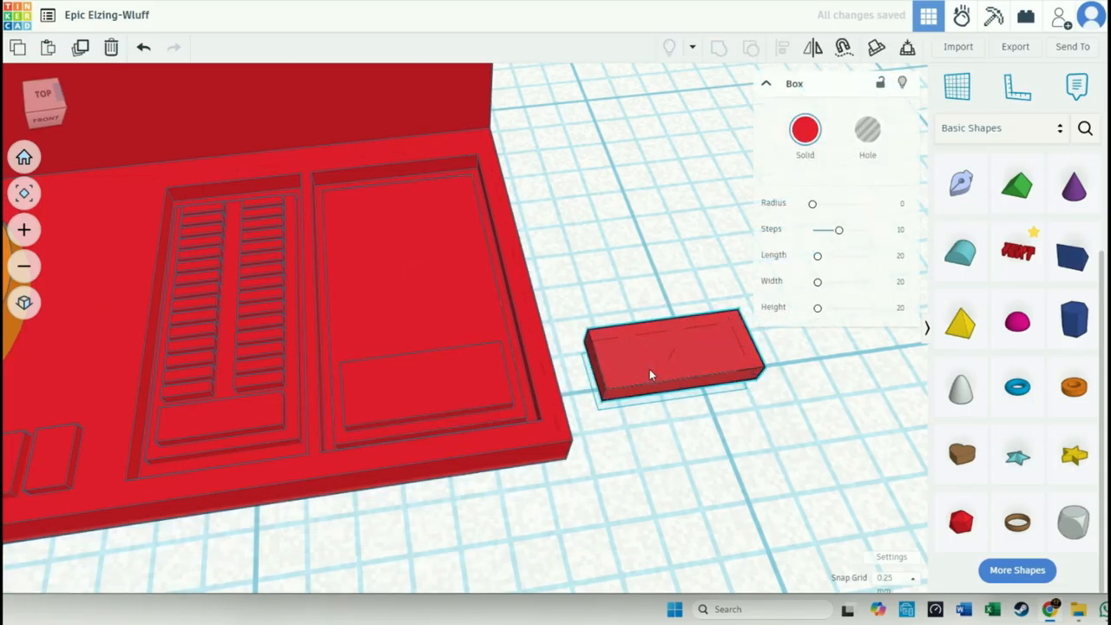
pyautogui.moveTo(649, 371); pyautogui.dragTo(384, 294)
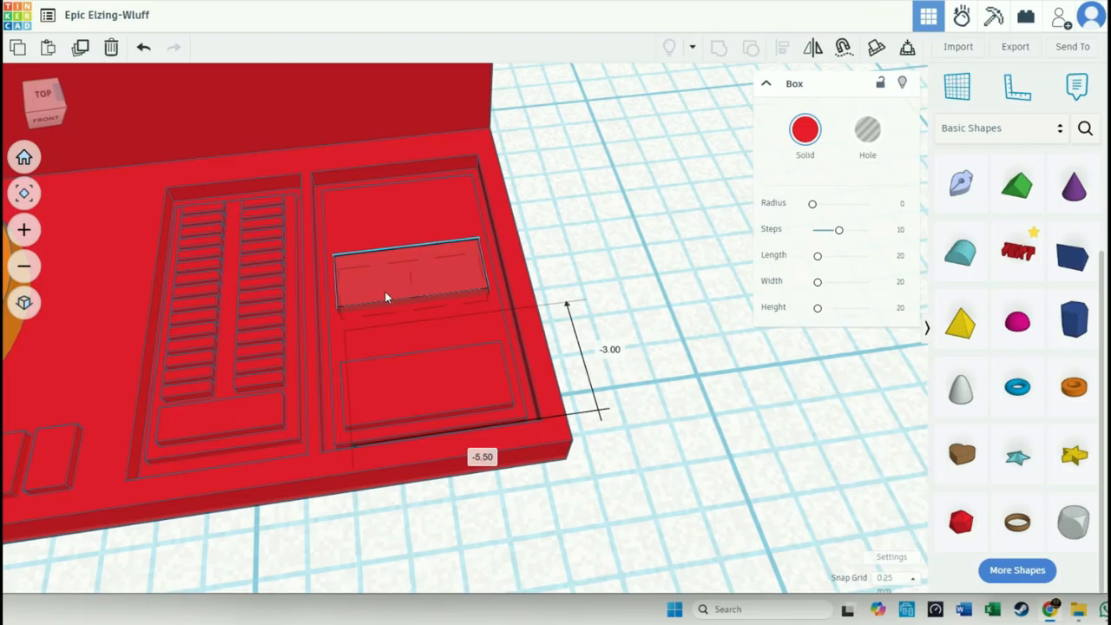
pyautogui.moveTo(388, 298); pyautogui.dragTo(387, 298)
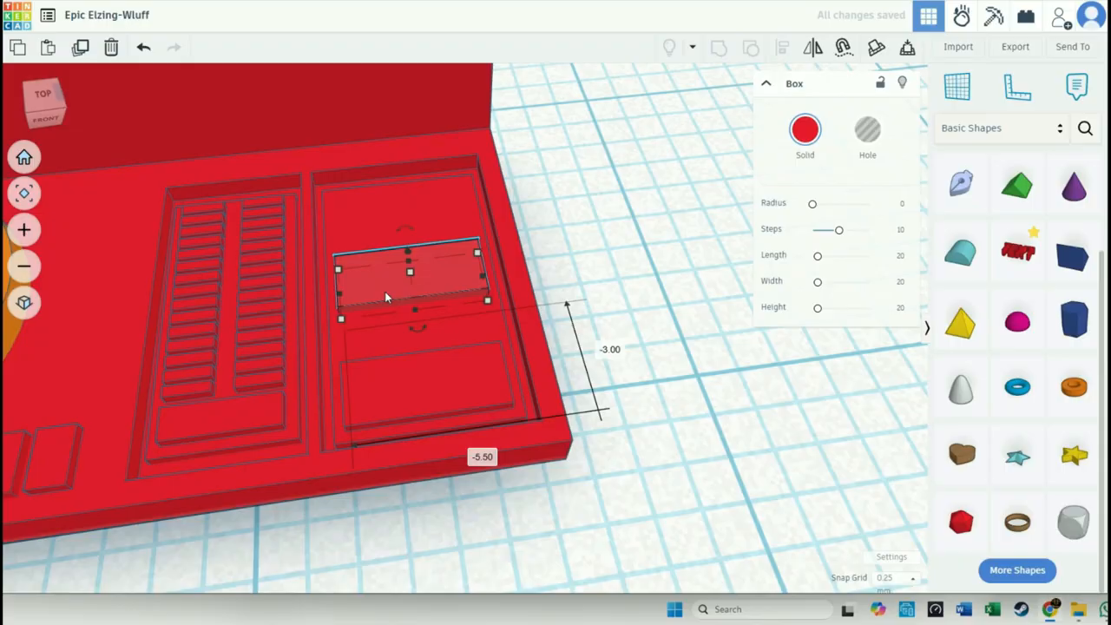
# - Shrink the moved bar to 1.75 mm wide and about 0.75 mm deep
pyautogui.moveTo(475, 280); pyautogui.dragTo(464, 277)
pyautogui.moveTo(339, 289); pyautogui.dragTo(411, 296)
pyautogui.moveTo(412, 289); pyautogui.dragTo(521, 357, button='right')
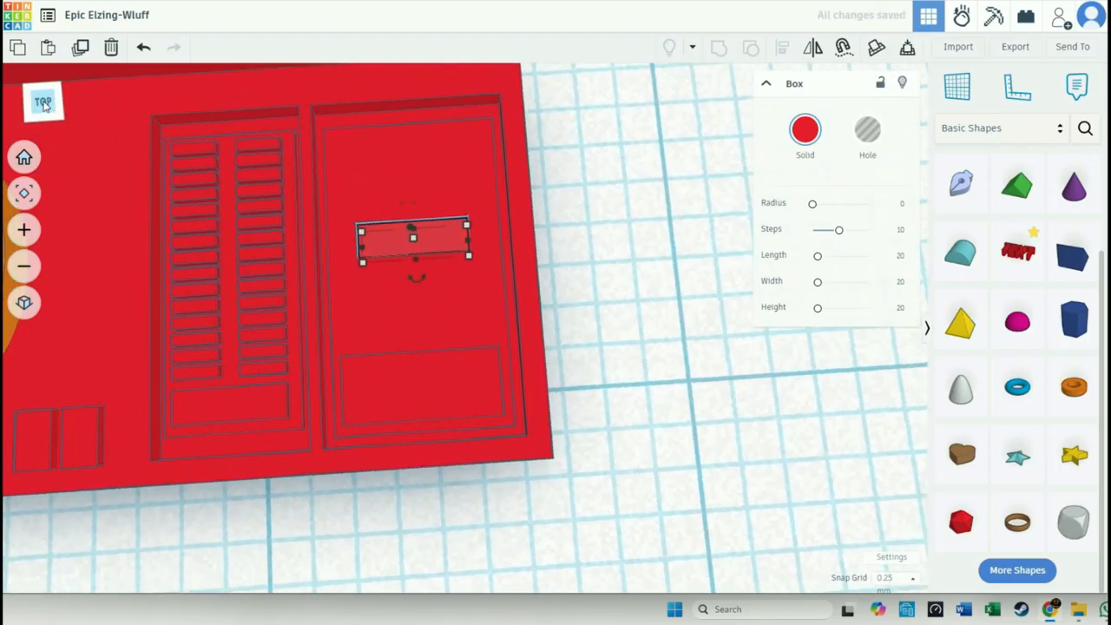
pyautogui.click(42, 103)
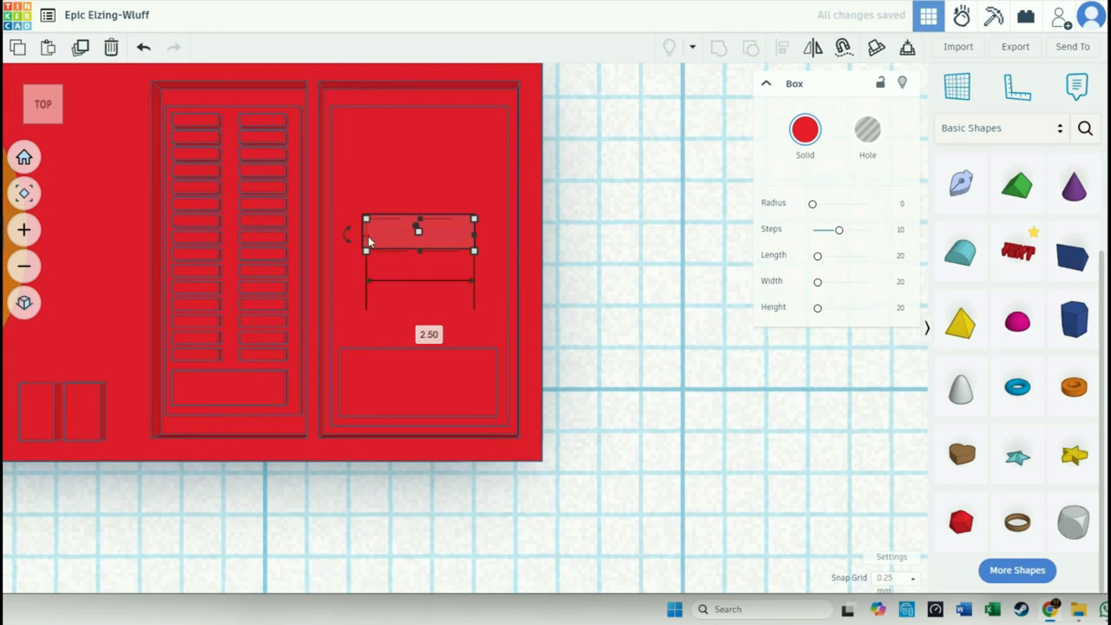
pyautogui.moveTo(367, 236); pyautogui.dragTo(388, 237)
pyautogui.moveTo(475, 235); pyautogui.dragTo(465, 233)
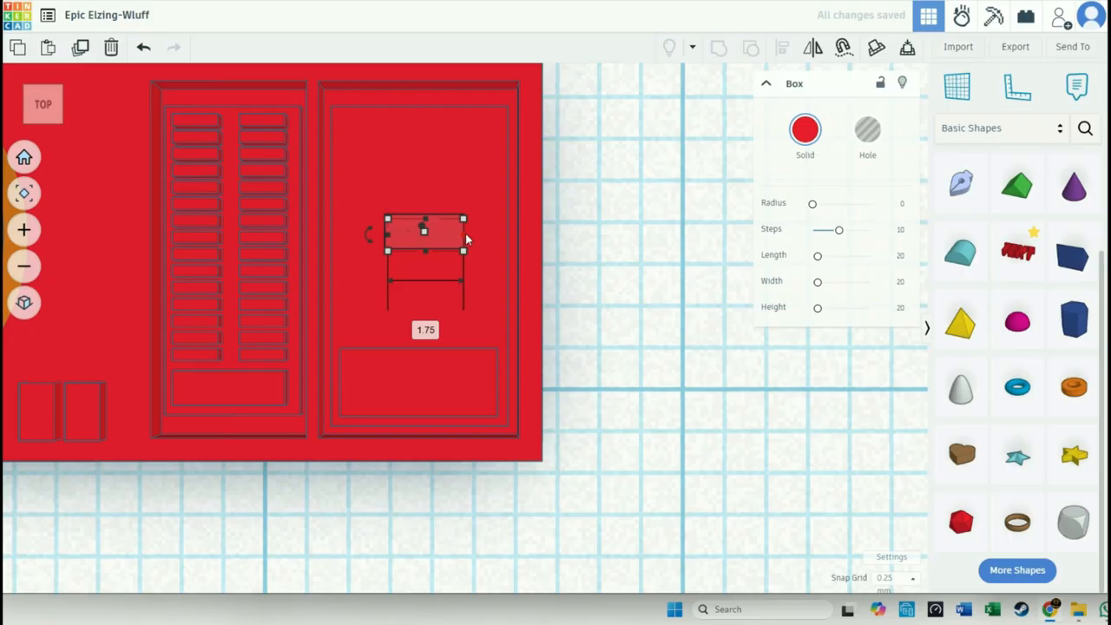
# - Add a small box 0.63 mm wide on each side of the centre bar by duplicating and narrowing it
pyautogui.moveTo(447, 245); pyautogui.dragTo(471, 245)
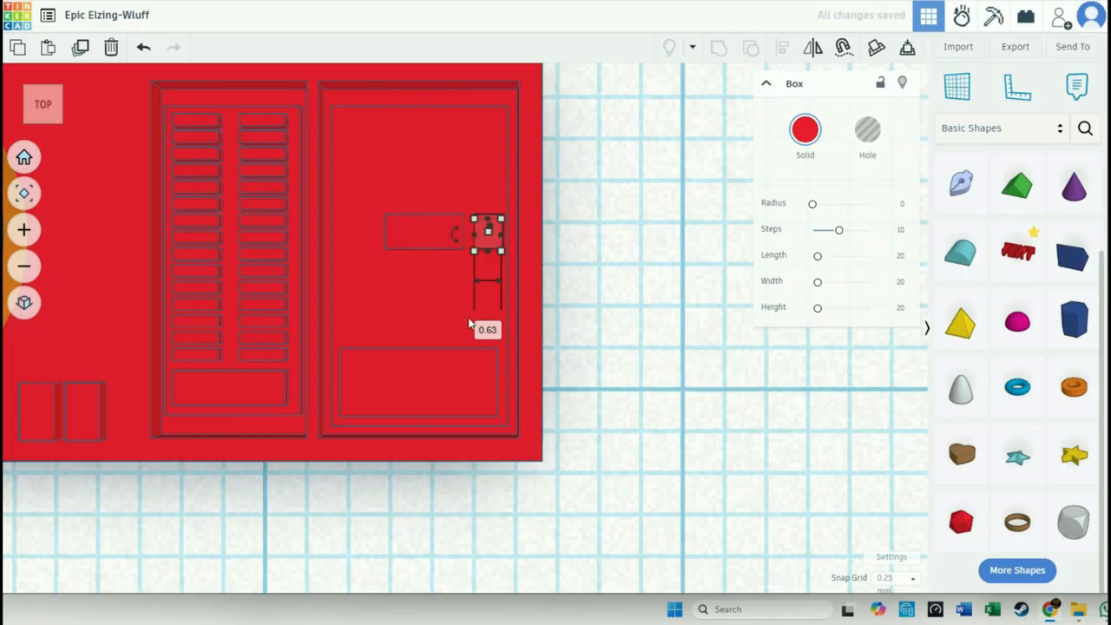
pyautogui.press('Right')
pyautogui.moveTo(510, 249); pyautogui.dragTo(362, 247)
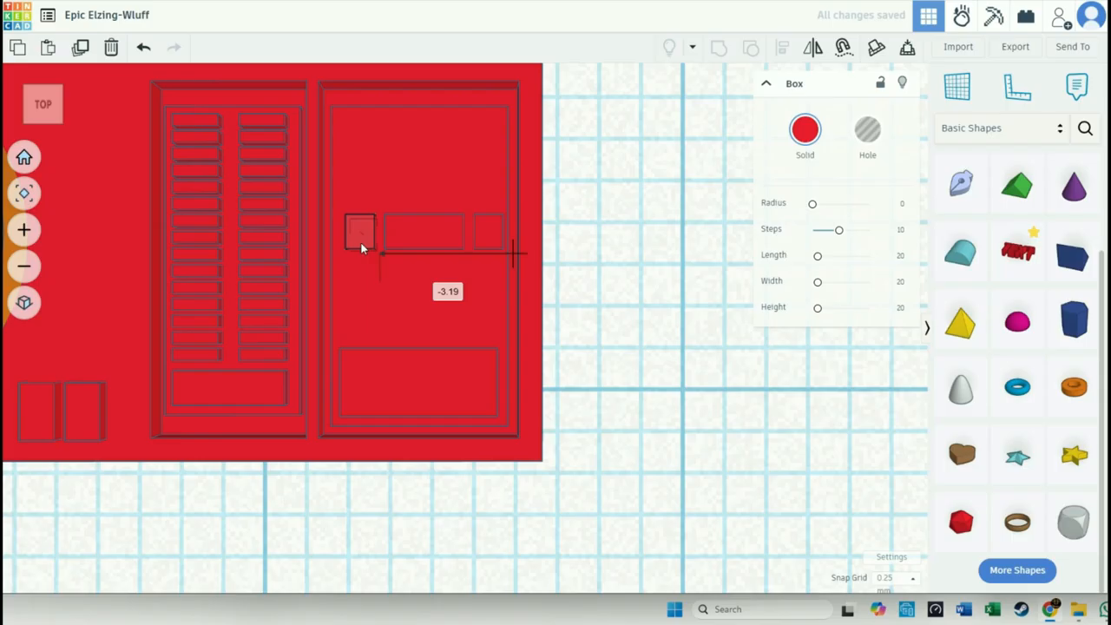
# - Shift the centre bar and both small side boxes together slightly to the left on the plate
pyautogui.keyDown('shift'); pyautogui.click(417, 236); pyautogui.keyUp('shift')
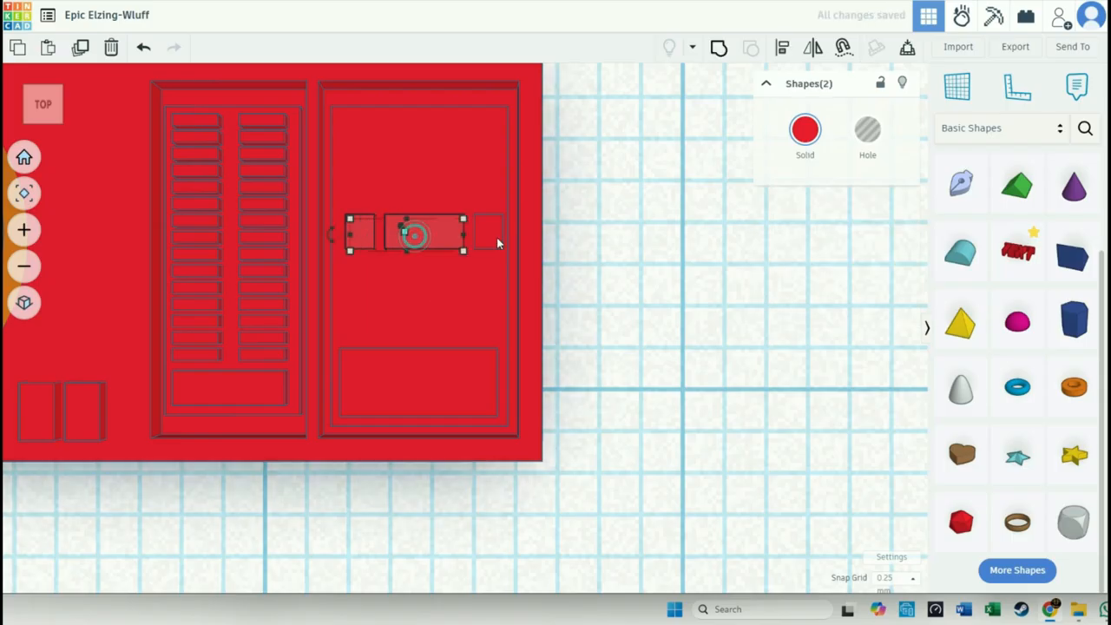
pyautogui.keyDown('shift'); pyautogui.click(495, 242); pyautogui.keyUp('shift')
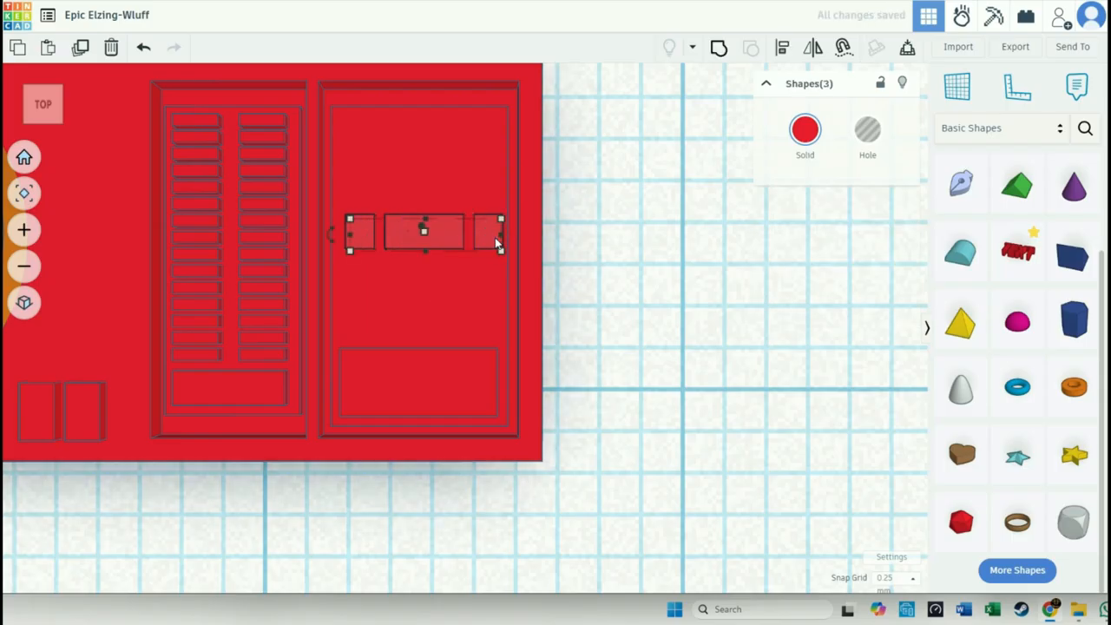
pyautogui.press('Left')
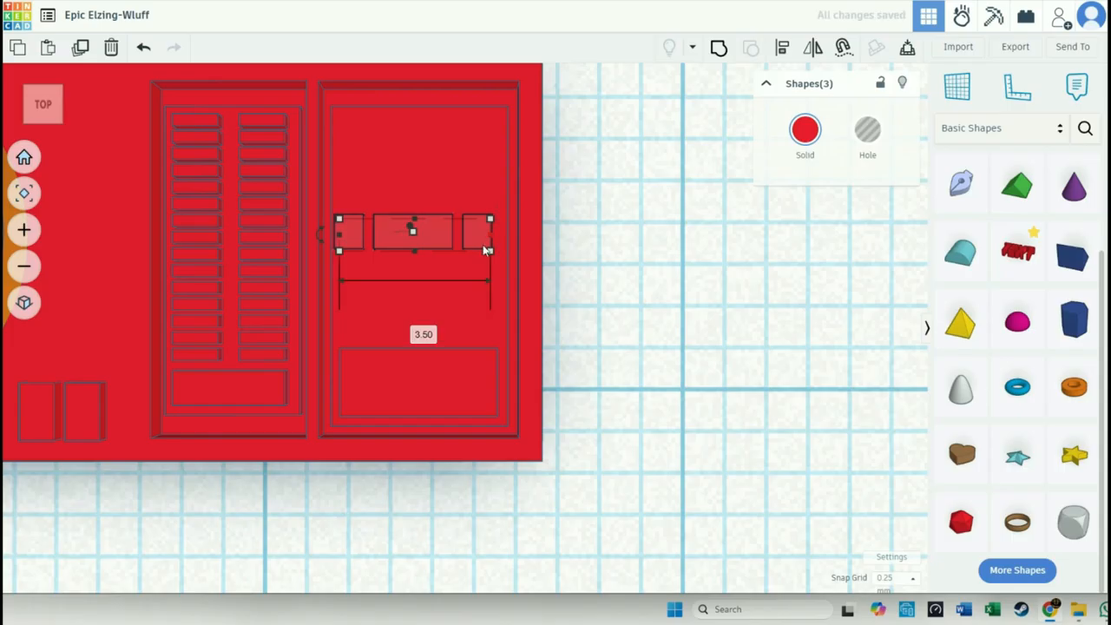
pyautogui.click(568, 256)
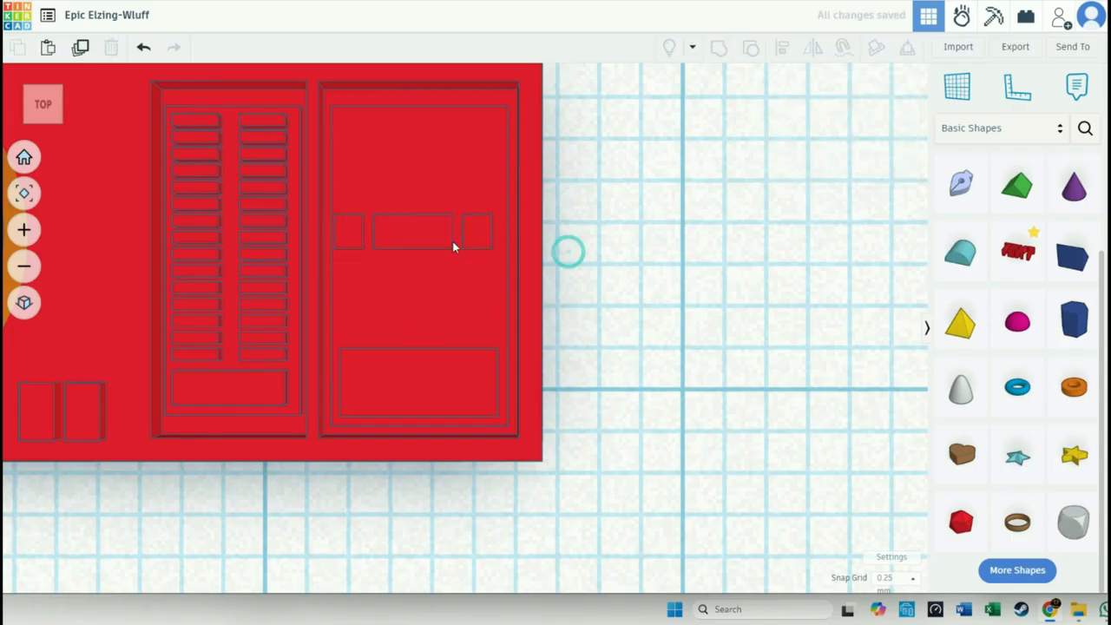
# - Set the snap grid to 0.1 mm and move the right small box slightly further right
pyautogui.click(478, 235)
pyautogui.moveTo(482, 244); pyautogui.dragTo(489, 241)
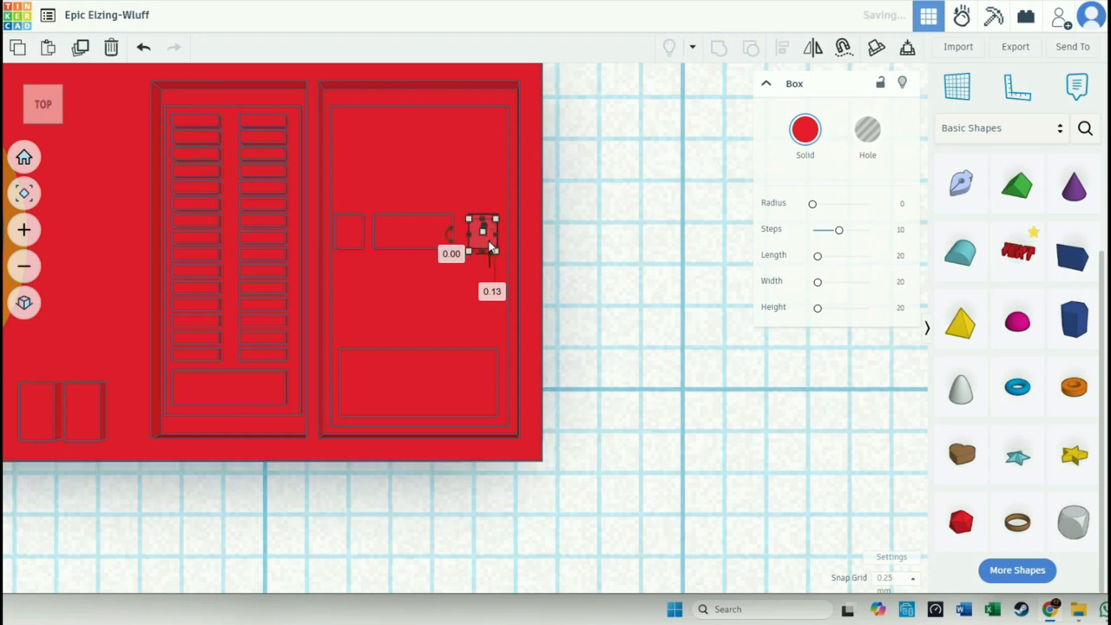
pyautogui.click(885, 579)
pyautogui.click(899, 448)
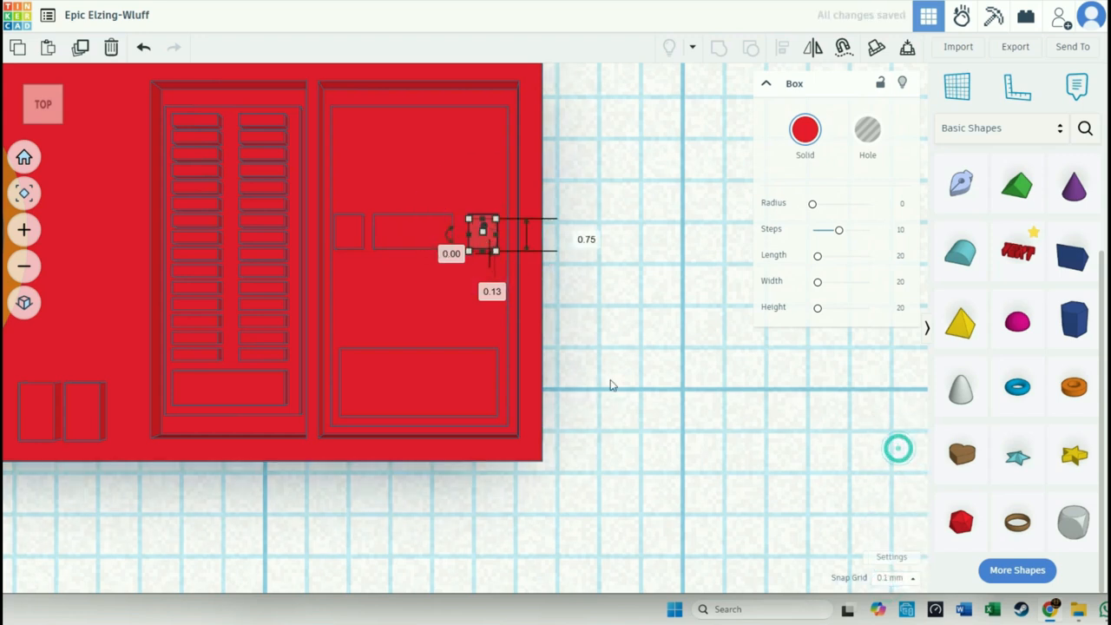
pyautogui.press('Right')
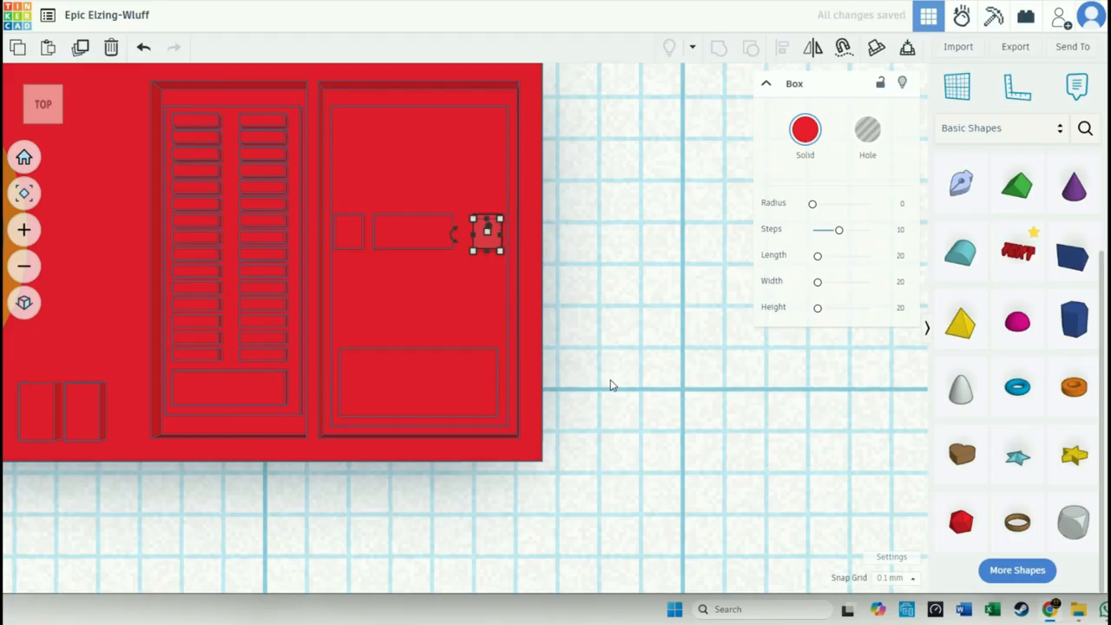
# - Widen the centre bar to 2.10 mm so it fills the space between the two small boxes
pyautogui.click(613, 350)
pyautogui.moveTo(612, 347); pyautogui.dragTo(657, 286, button='right')
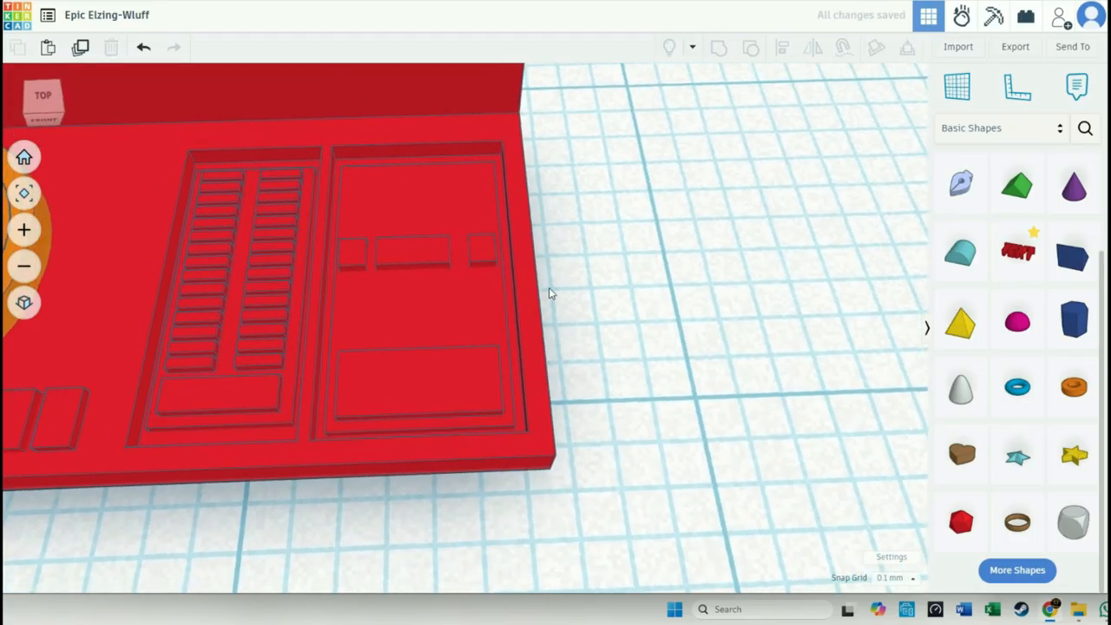
pyautogui.click(431, 261)
pyautogui.moveTo(449, 261); pyautogui.dragTo(463, 261)
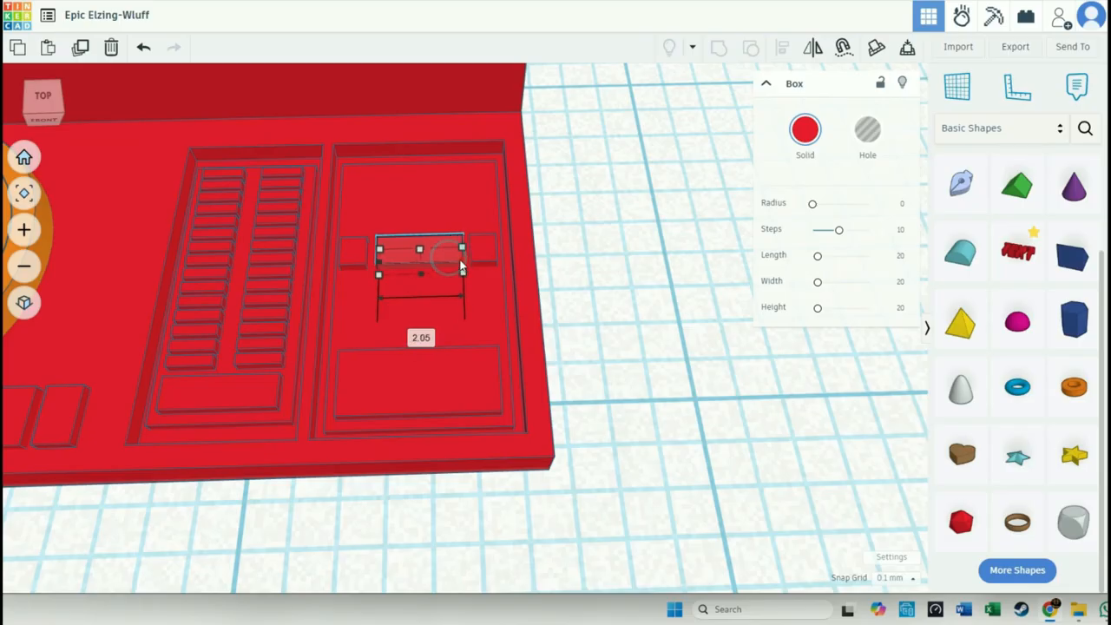
pyautogui.moveTo(387, 259); pyautogui.dragTo(378, 259)
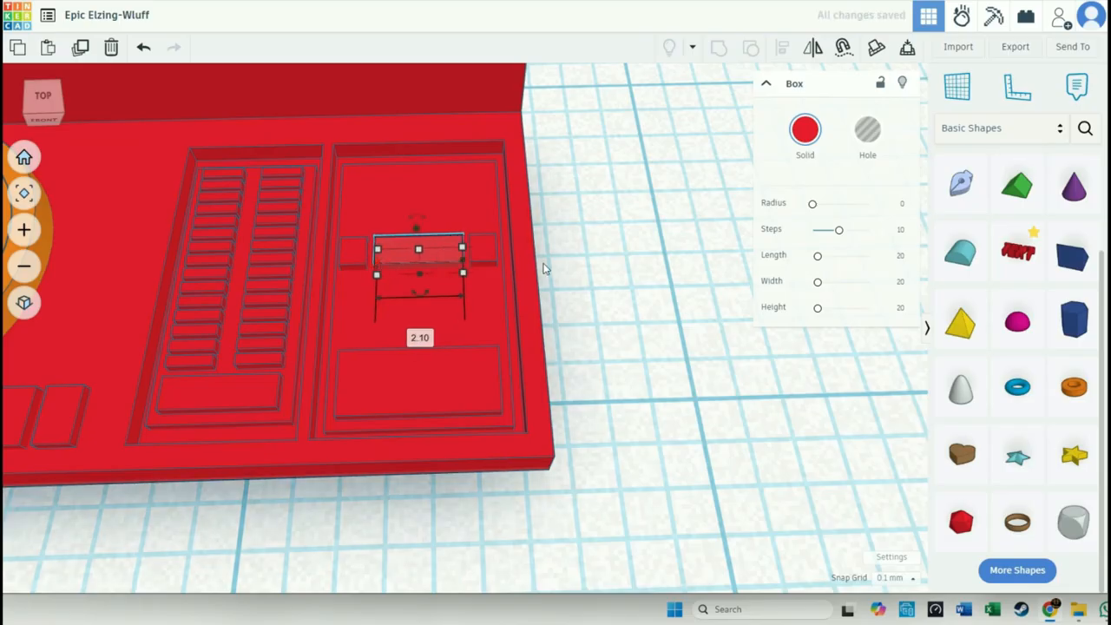
pyautogui.click(627, 323)
# - Place a copy of the right small box below the middle of the centre bar on the plate
pyautogui.moveTo(608, 341); pyautogui.dragTo(607, 355, button='right')
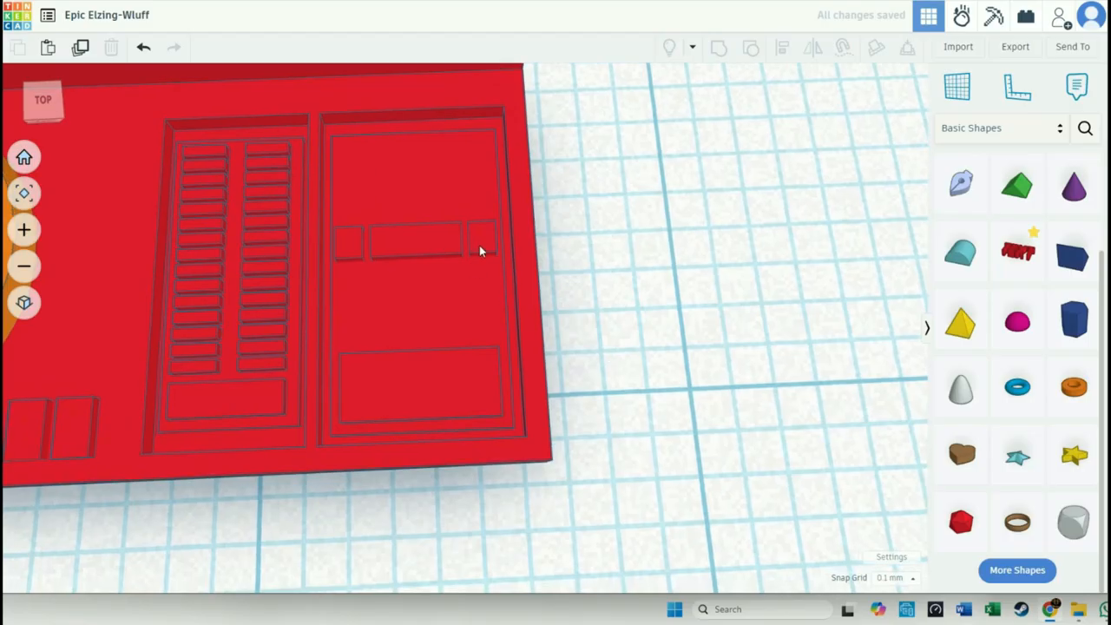
pyautogui.click(480, 245)
pyautogui.moveTo(481, 247); pyautogui.dragTo(418, 306)
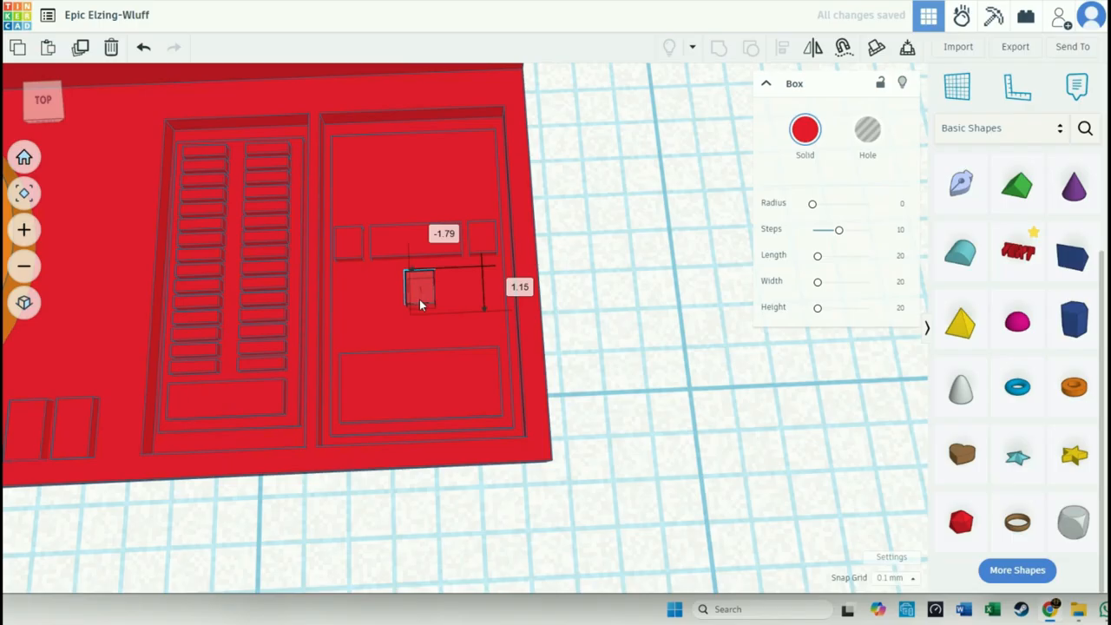
# - Duplicate the small box below the centre bar and position the copy above the bar, in line with the original
pyautogui.hotkey('ctrl', 'c')
pyautogui.hotkey('ctrl', 'v')
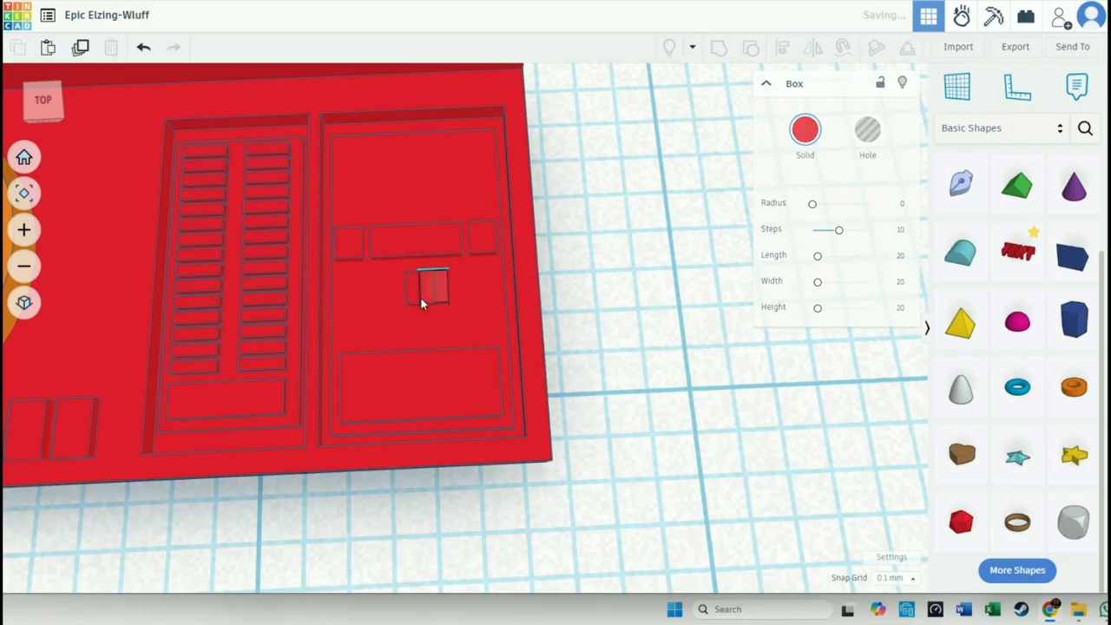
pyautogui.moveTo(424, 296); pyautogui.dragTo(423, 202)
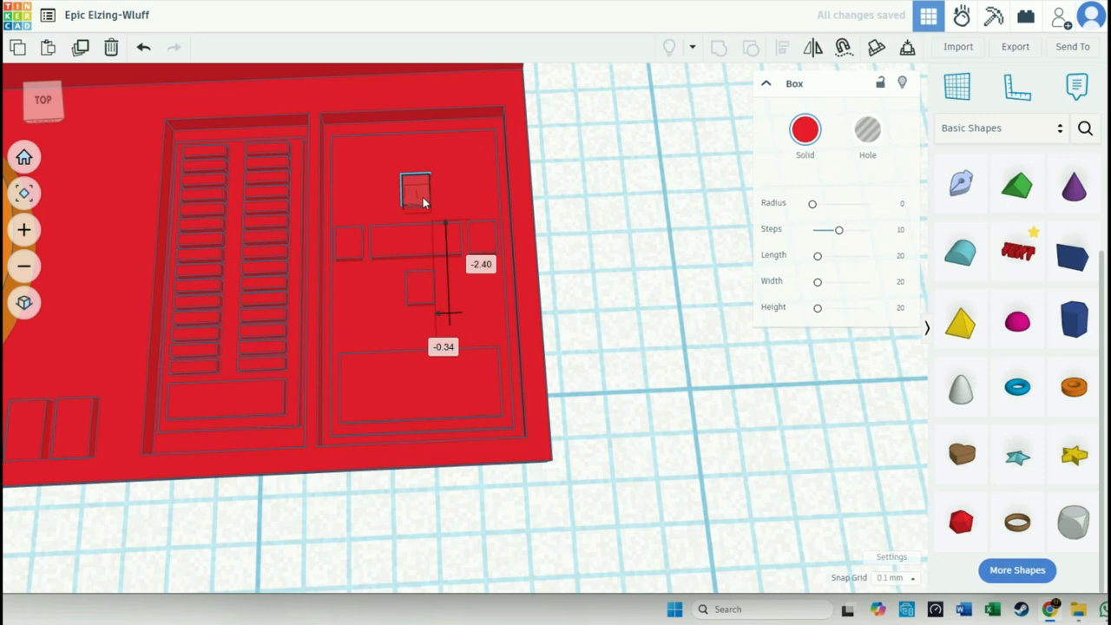
pyautogui.moveTo(423, 202)
pyautogui.mouseDown()
pyautogui.moveTo(426, 299)
pyautogui.moveTo(426, 206)
pyautogui.mouseUp()
pyautogui.click(43, 101)
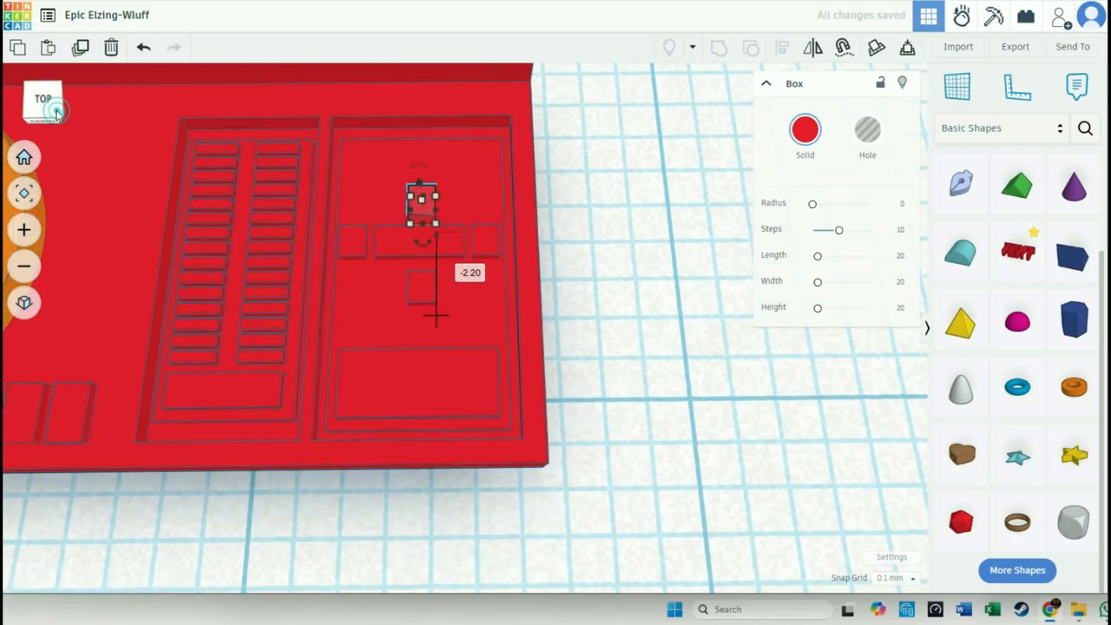
pyautogui.click(579, 294)
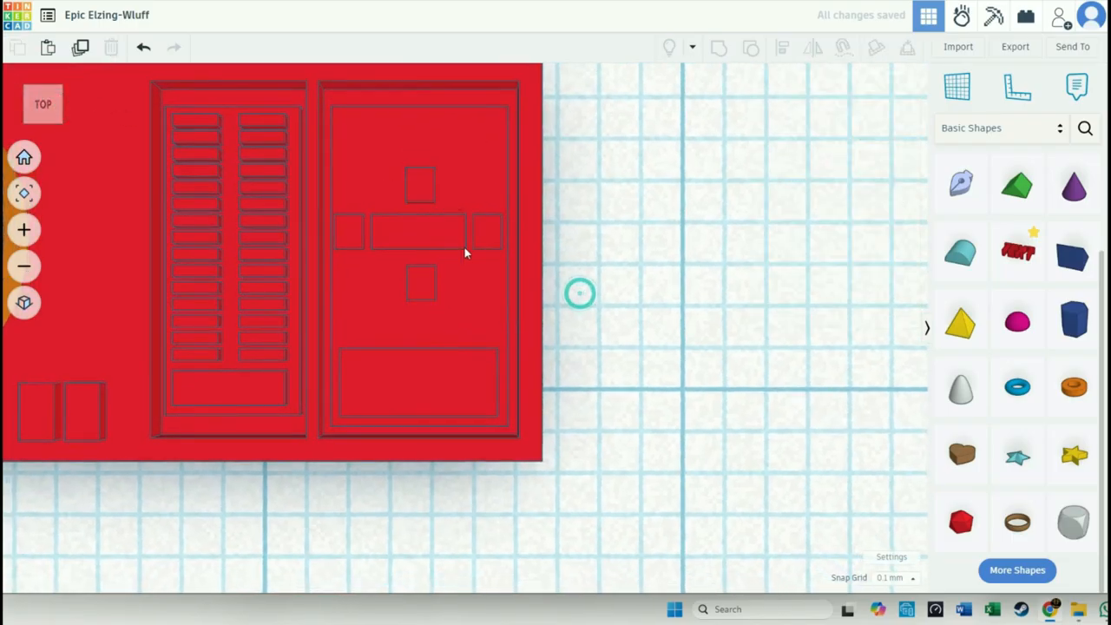
pyautogui.click(424, 197)
pyautogui.moveTo(424, 197); pyautogui.dragTo(428, 195)
pyautogui.click(573, 287)
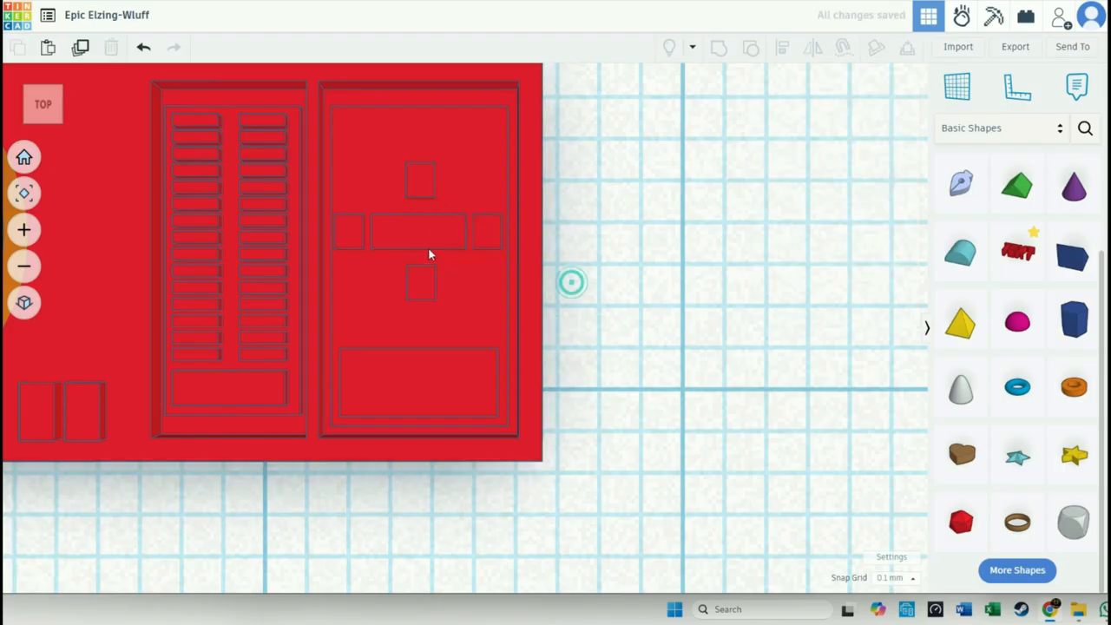
# - Narrow the centre bar to 1.80 mm by shortening both ends, leaving wider gaps to the side boxes
pyautogui.click(422, 232)
pyautogui.moveTo(381, 233); pyautogui.dragTo(382, 234)
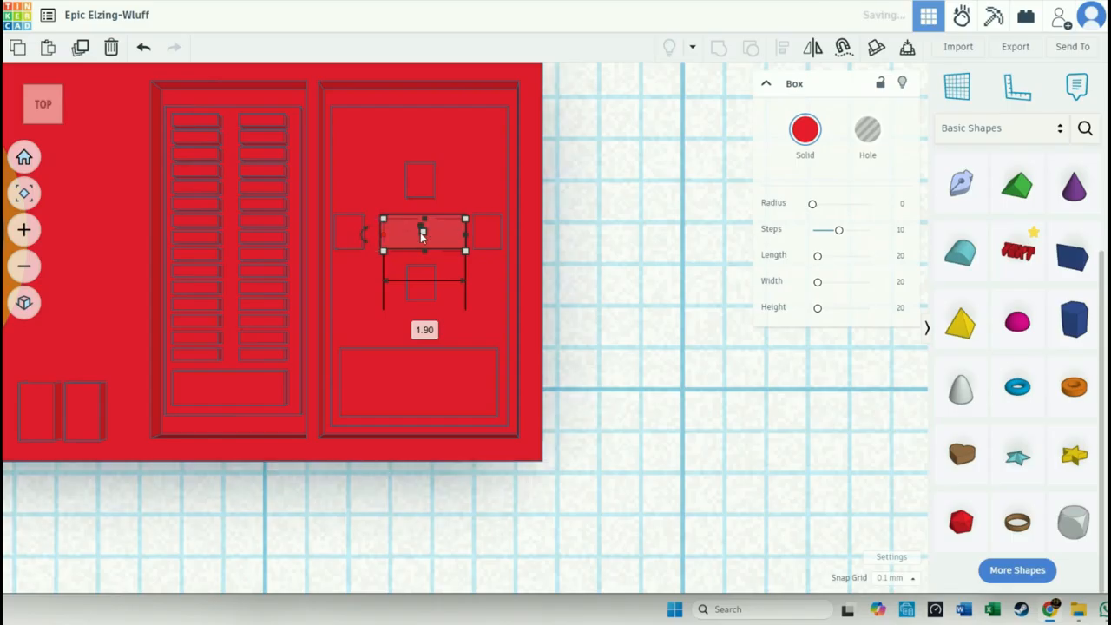
pyautogui.moveTo(465, 235); pyautogui.dragTo(460, 241)
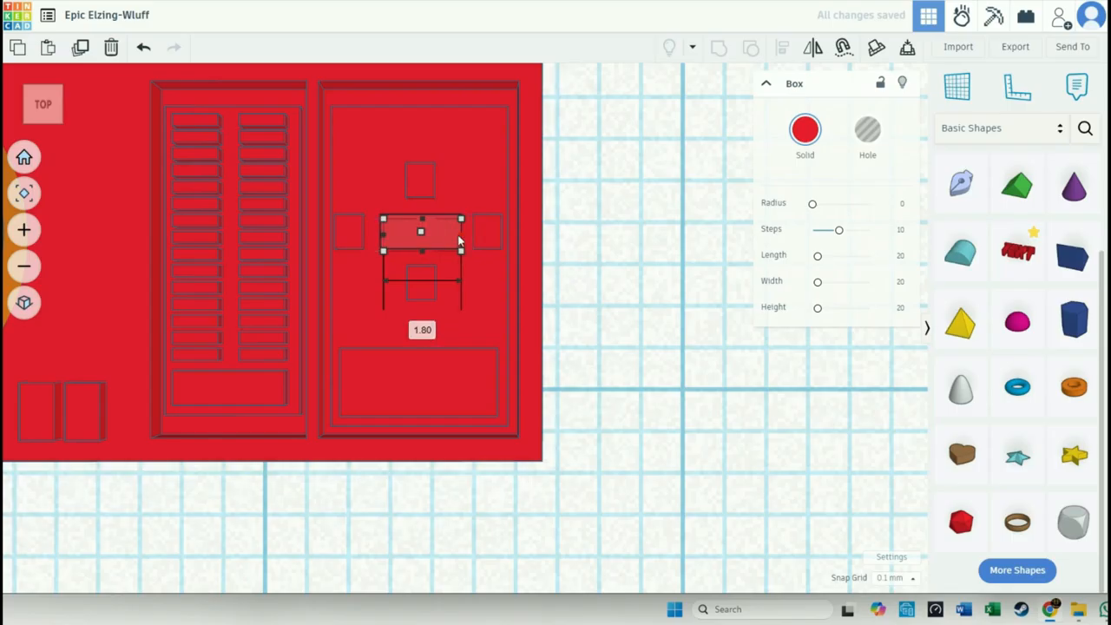
pyautogui.click(613, 335)
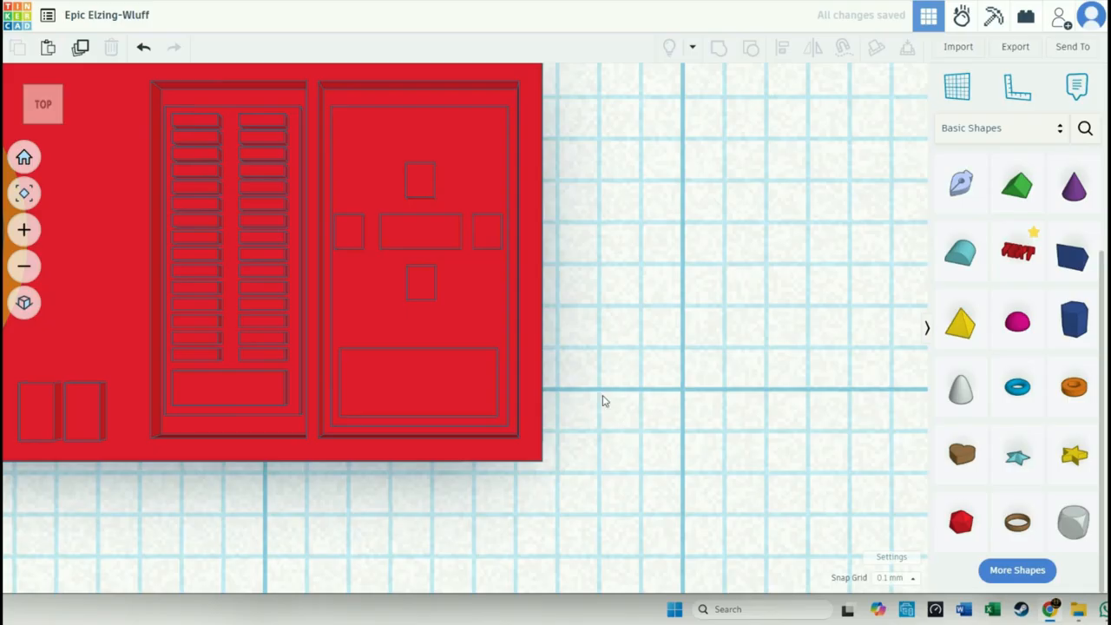
pyautogui.click(419, 368)
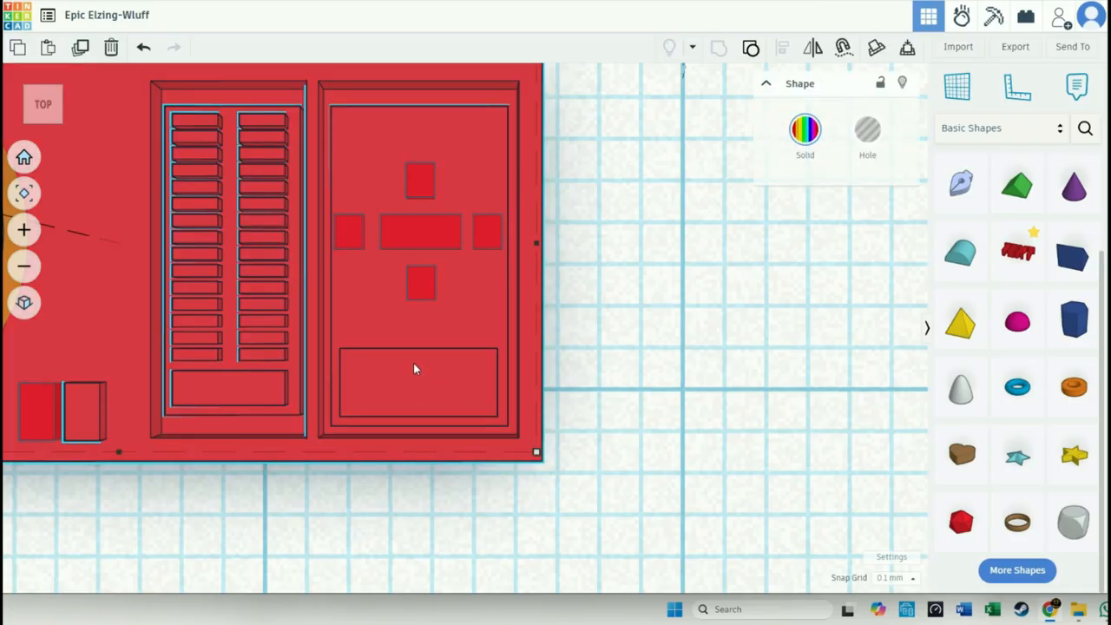
pyautogui.click(612, 408)
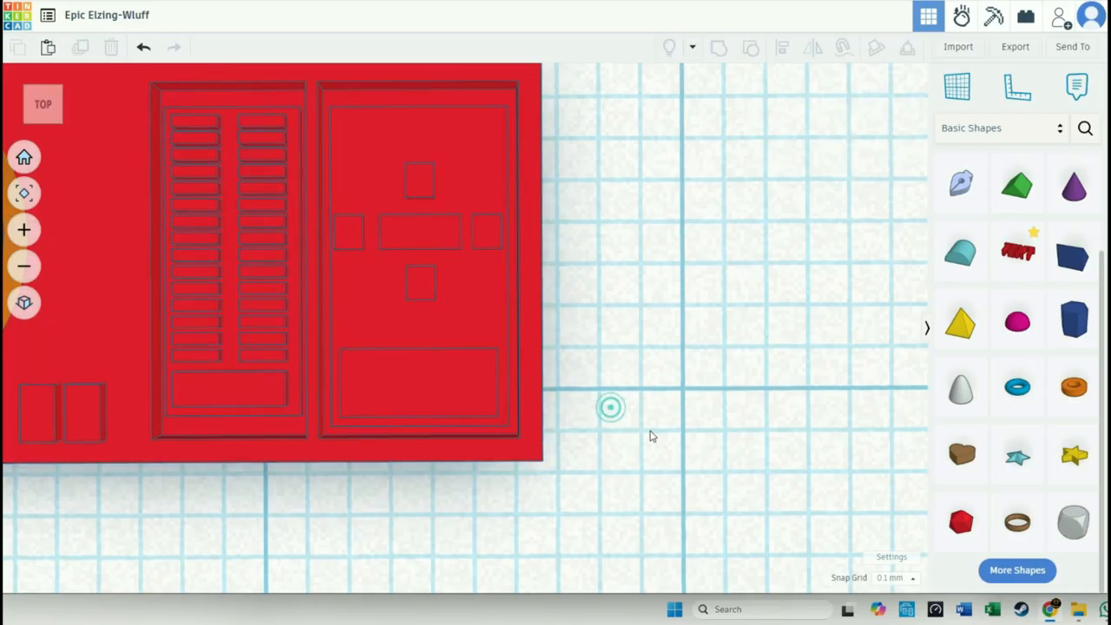
# - Duplicate the small box below the centre bar and move the copy back over the original
pyautogui.moveTo(650, 434); pyautogui.dragTo(640, 365, button='right')
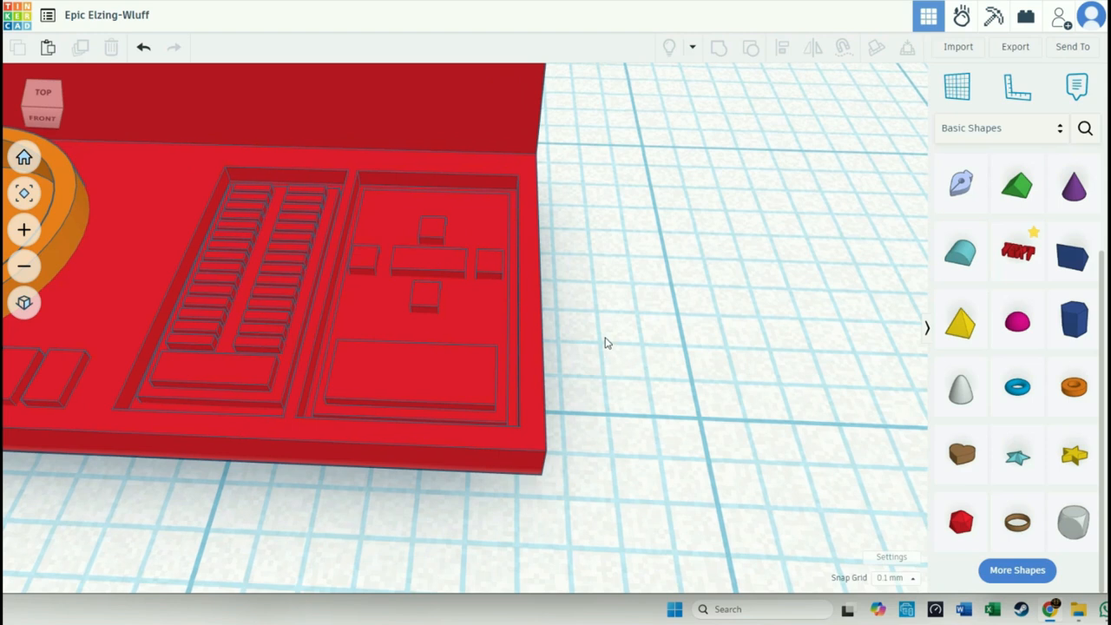
pyautogui.click(432, 297)
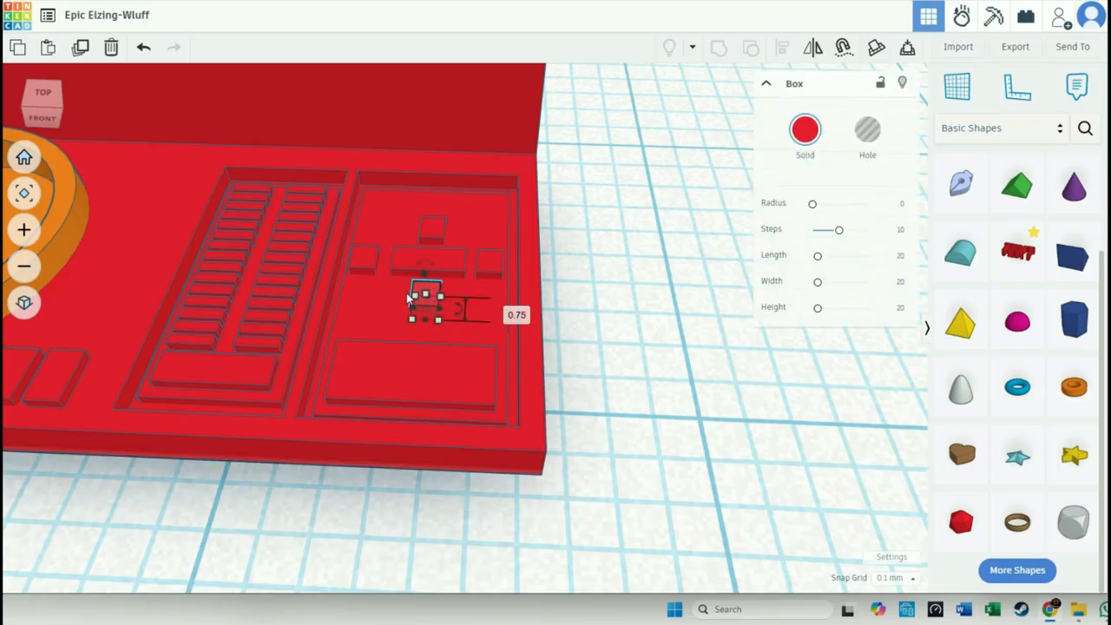
pyautogui.scroll(3, 418, 305)
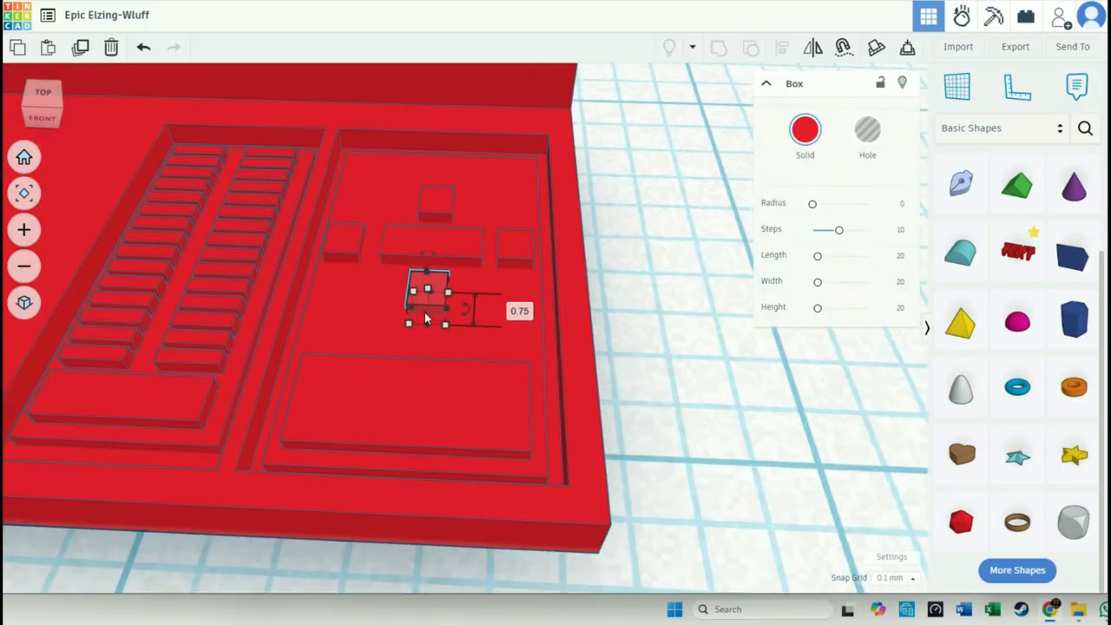
pyautogui.scroll(-1, 425, 319)
pyautogui.scroll(3, 425, 319)
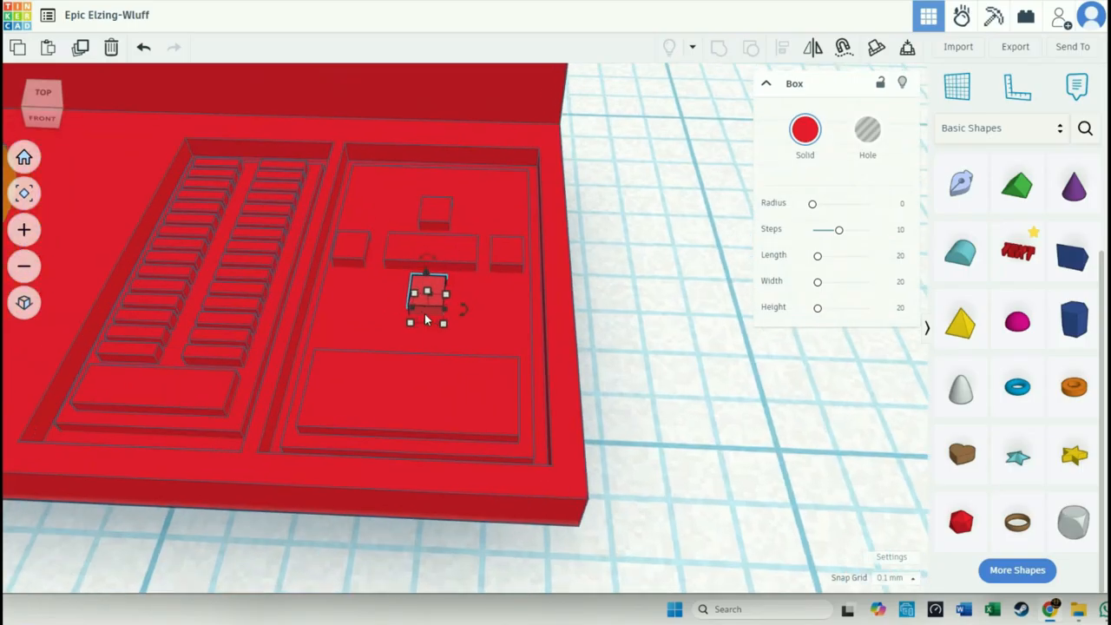
pyautogui.scroll(3, 412, 319)
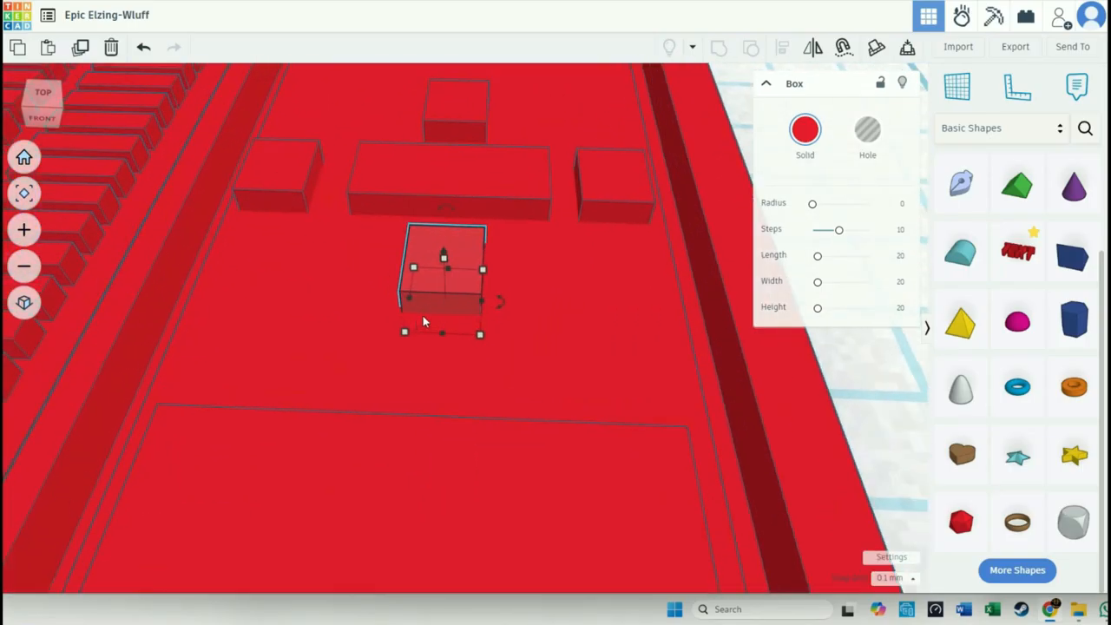
pyautogui.scroll(-4, 422, 322)
pyautogui.scroll(1, 423, 321)
pyautogui.scroll(5, 424, 320)
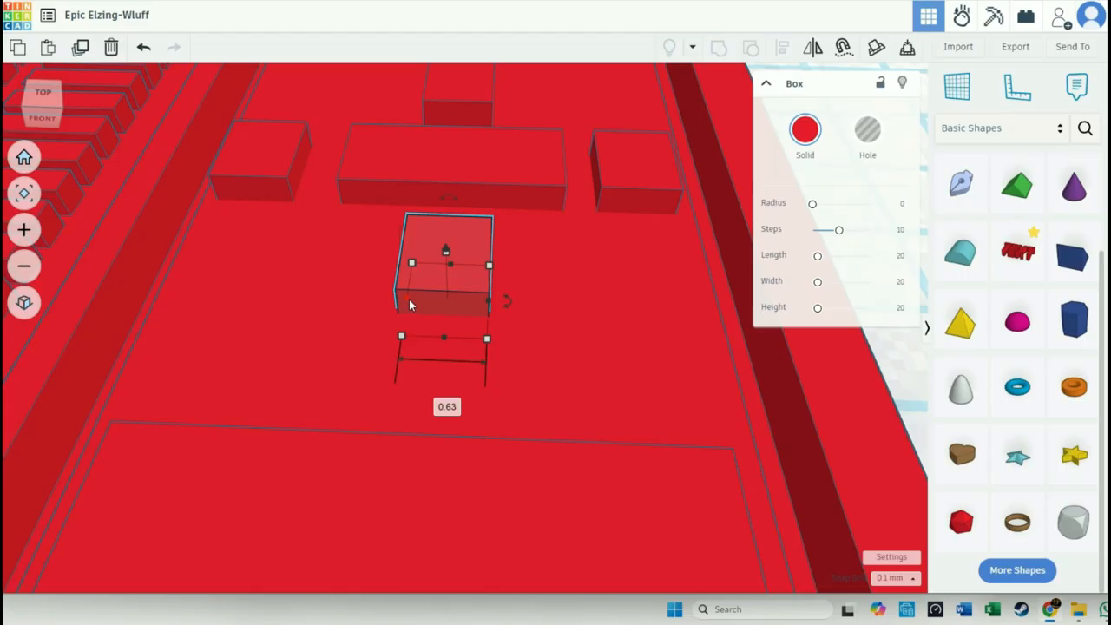
pyautogui.click(419, 300)
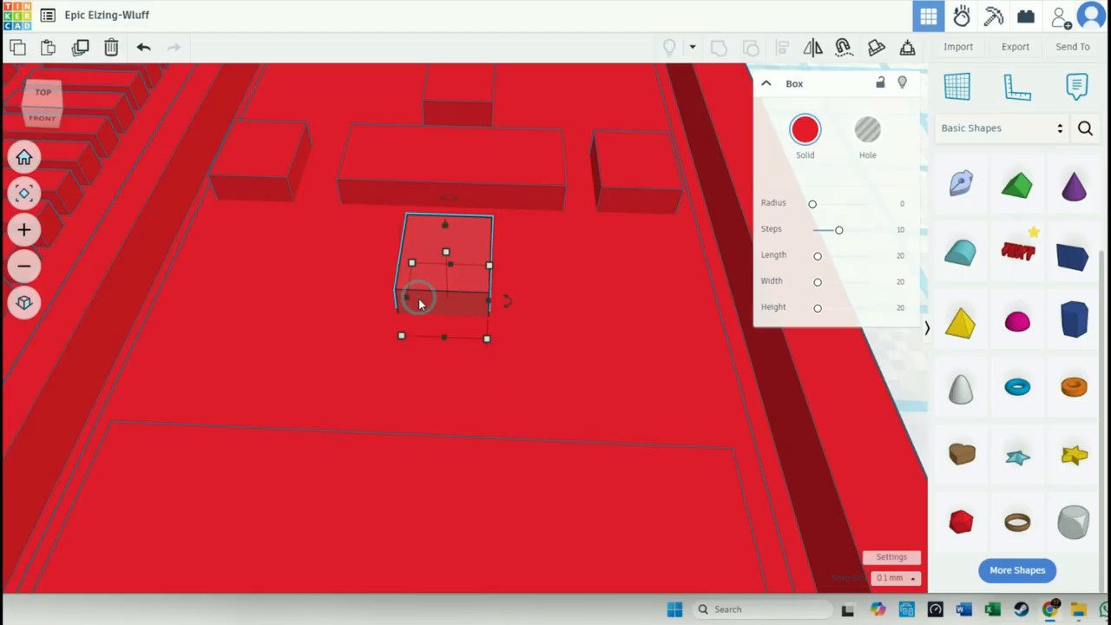
pyautogui.hotkey('ctrl', 'v')
pyautogui.moveTo(504, 292); pyautogui.dragTo(461, 296)
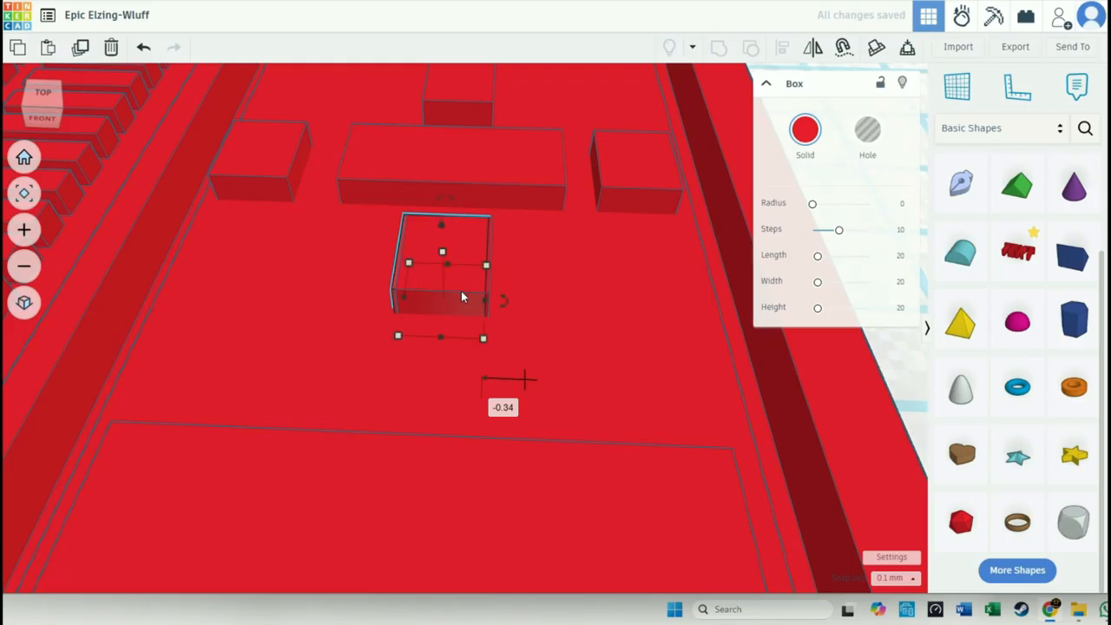
pyautogui.moveTo(485, 269)
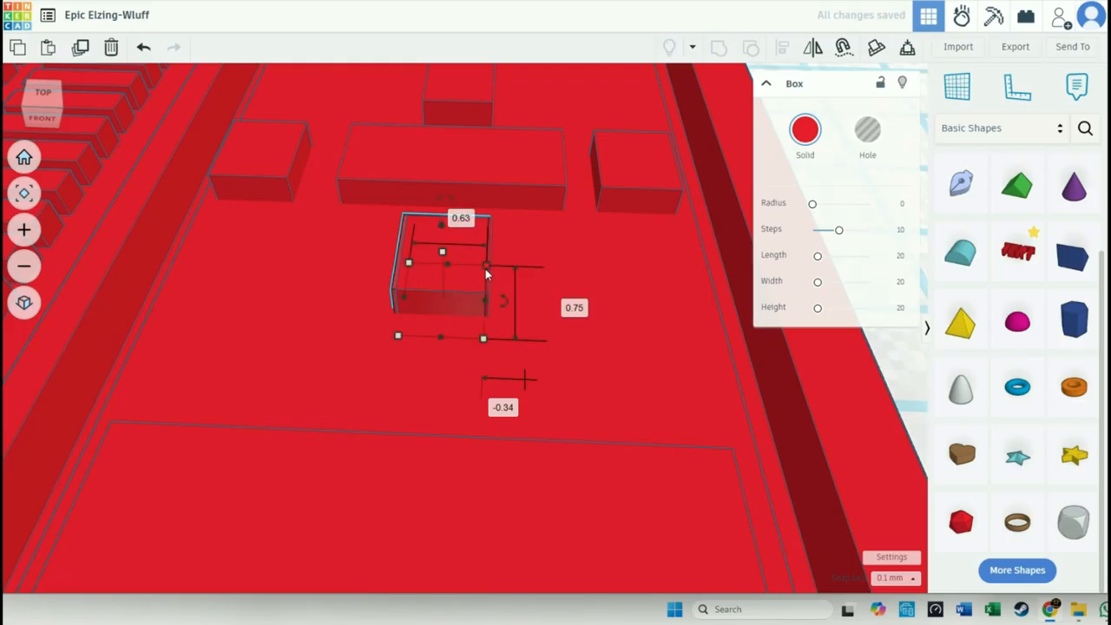
pyautogui.moveTo(485, 271); pyautogui.dragTo(481, 269)
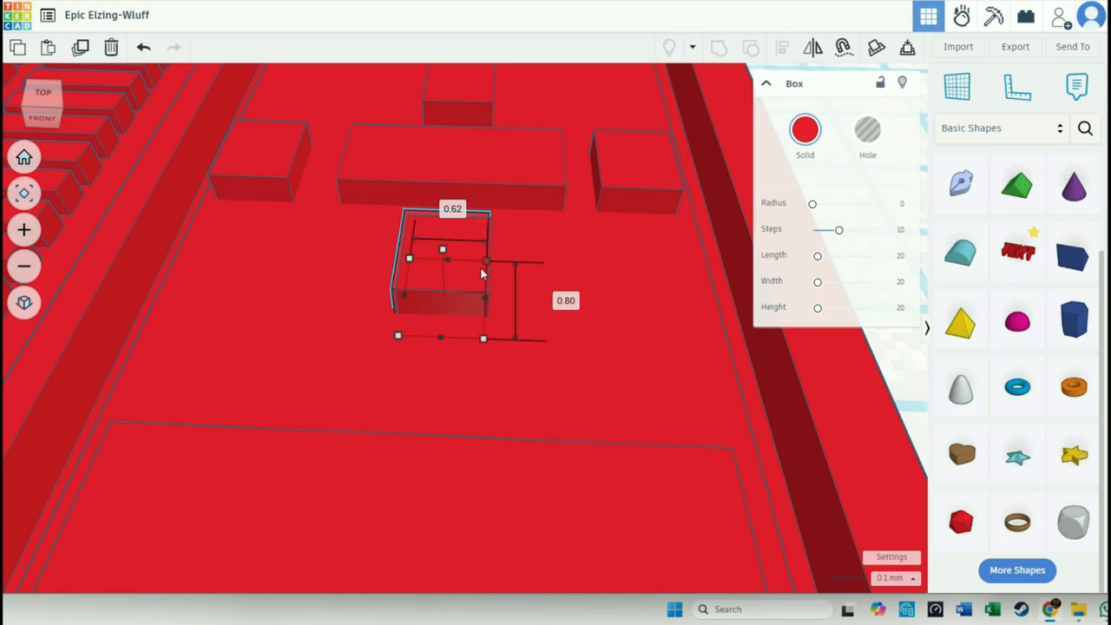
pyautogui.hotkey('ctrl', 'z')
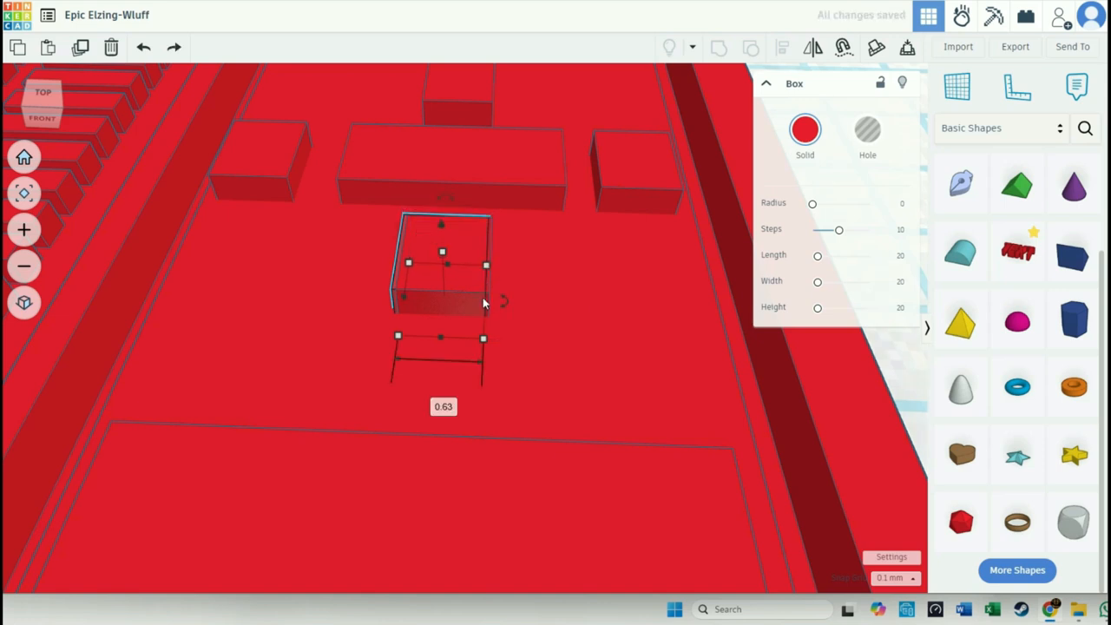
# - Shrink the copied box to 0.46 by 0.55 mm and raise it above the top of the original small box
pyautogui.moveTo(483, 337); pyautogui.dragTo(473, 327)
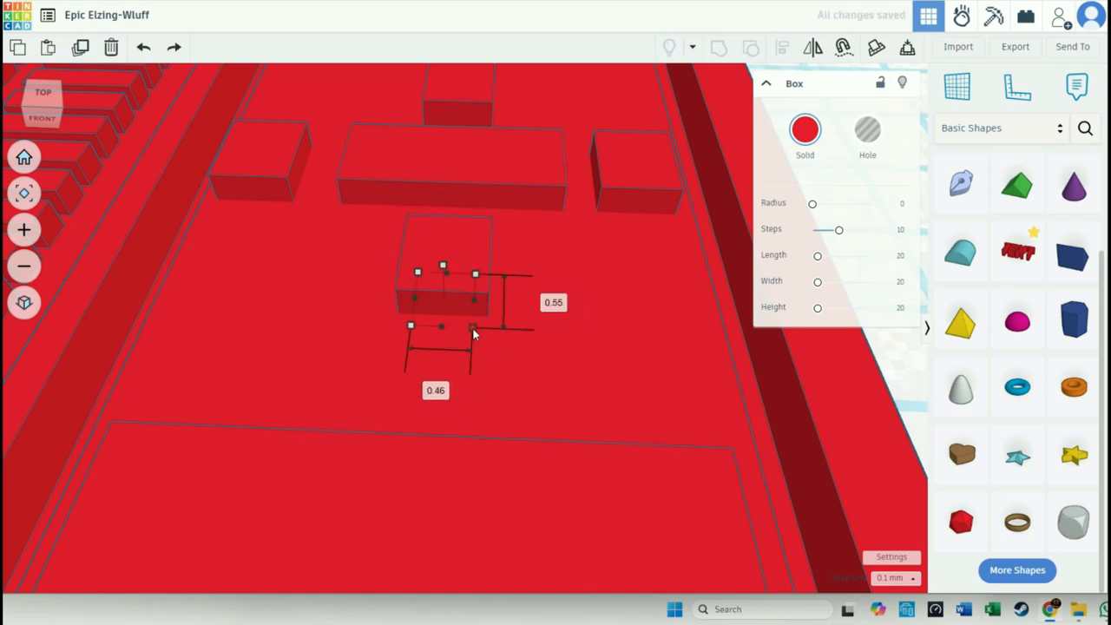
pyautogui.moveTo(442, 240); pyautogui.dragTo(442, 222)
pyautogui.click(737, 241)
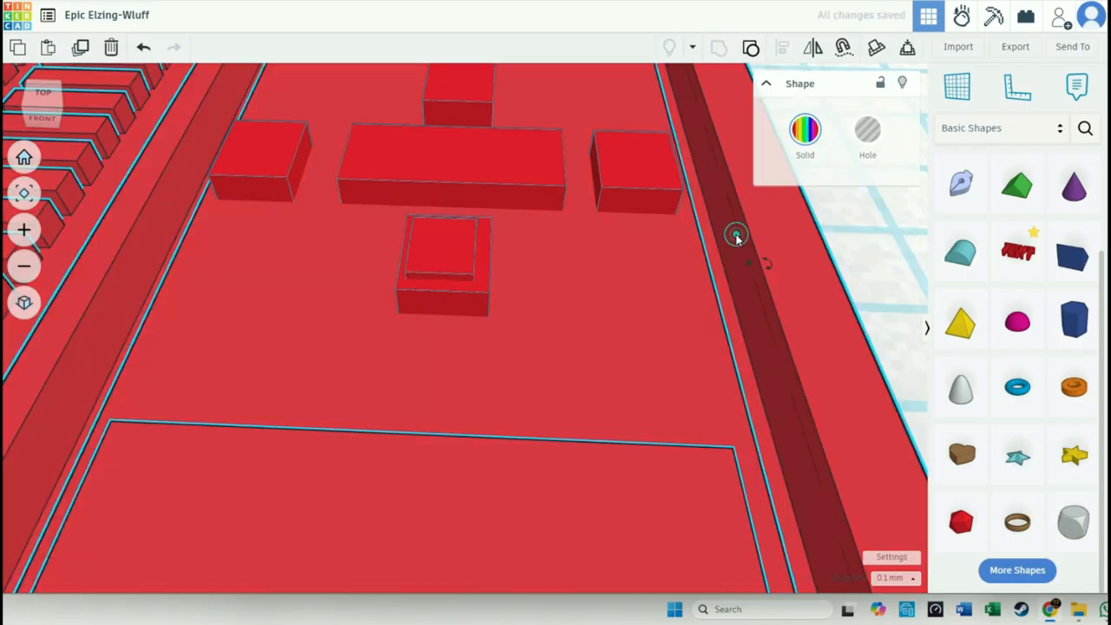
# - Turn off the snap grid and resize the raised box to 0.51 by 0.52 mm to fit the small box beneath
pyautogui.click(461, 273)
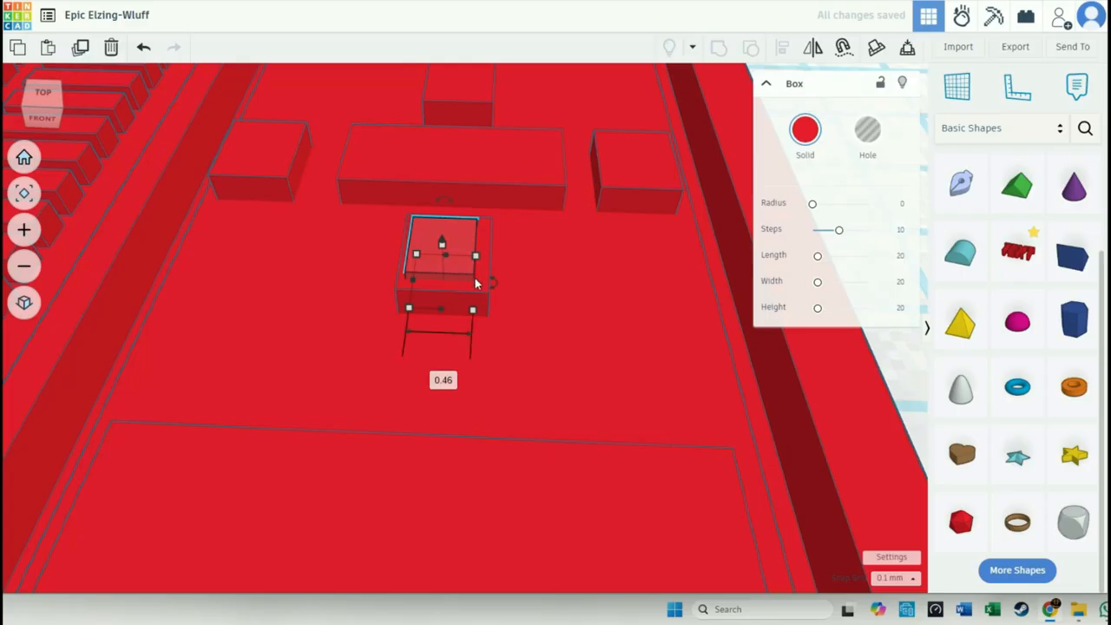
pyautogui.moveTo(476, 284); pyautogui.dragTo(473, 283)
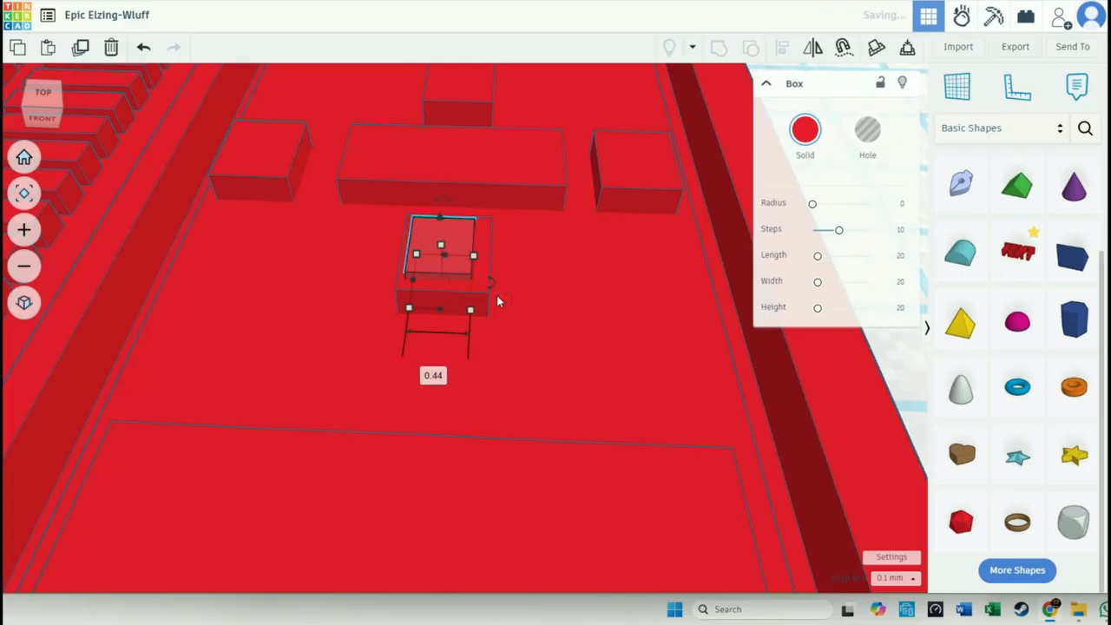
pyautogui.click(894, 578)
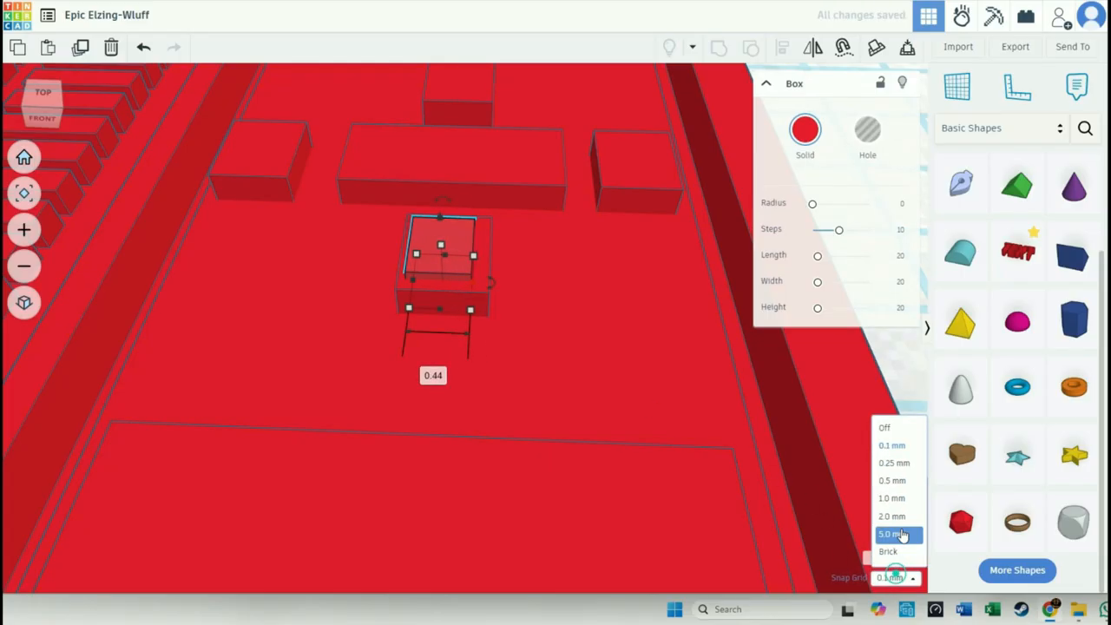
pyautogui.click(886, 428)
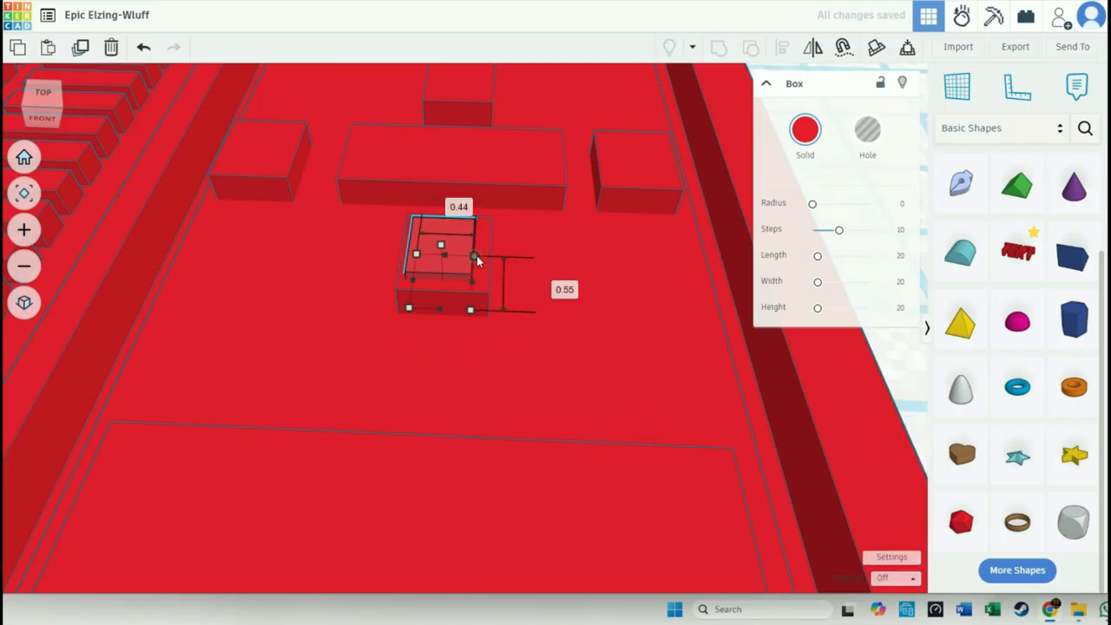
pyautogui.moveTo(477, 260); pyautogui.dragTo(482, 265)
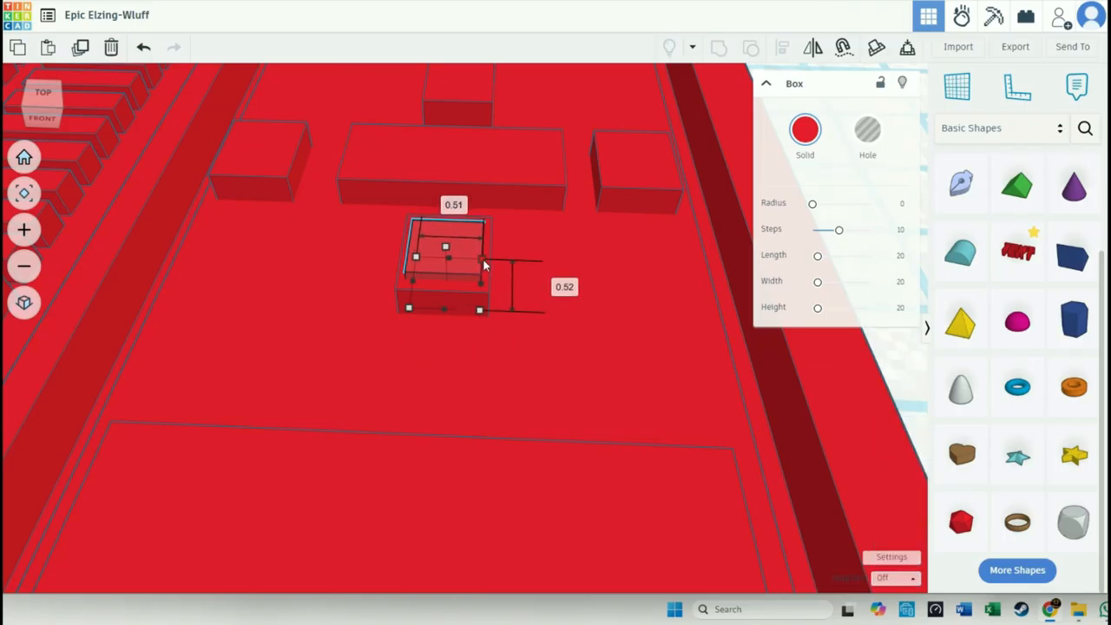
# - Examine how the raised box sits on the small button below the centre bar from several distances and from above
pyautogui.scroll(-5, 483, 260)
pyautogui.scroll(2, 475, 263)
pyautogui.scroll(-1, 475, 263)
pyautogui.scroll(3, 476, 265)
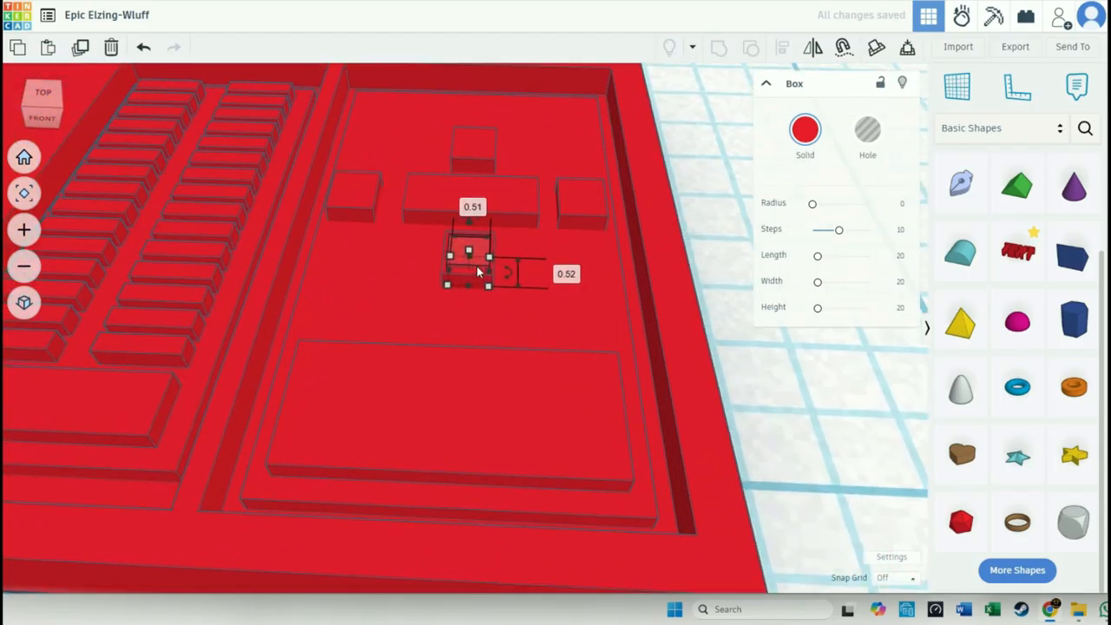
pyautogui.scroll(-3, 477, 266)
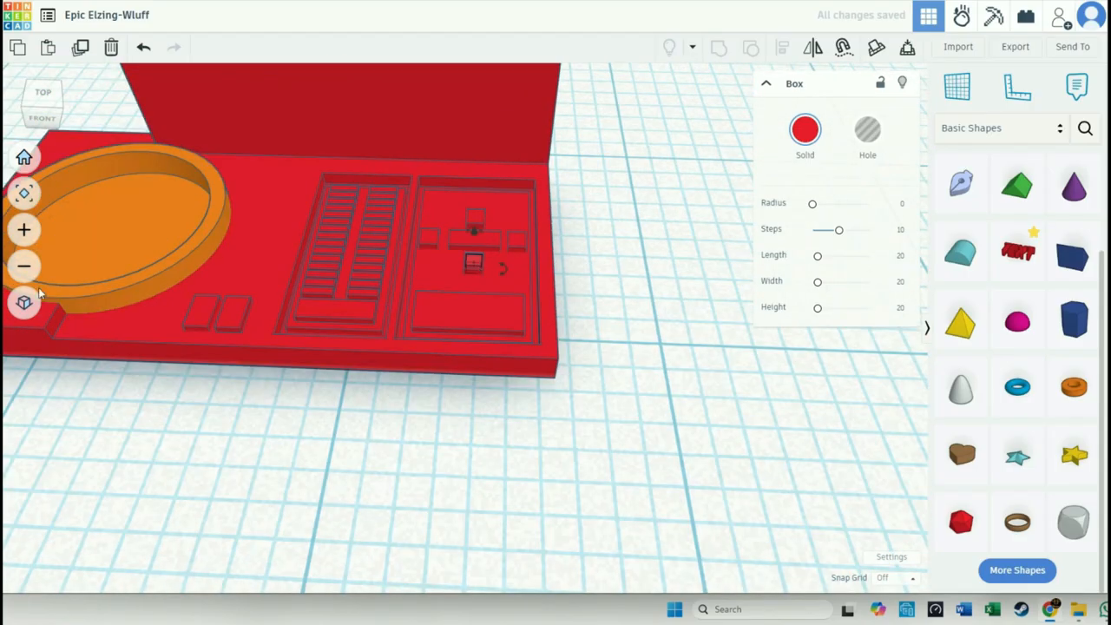
pyautogui.click(25, 230)
pyautogui.moveTo(638, 373); pyautogui.dragTo(648, 434, button='right')
pyautogui.click(466, 191)
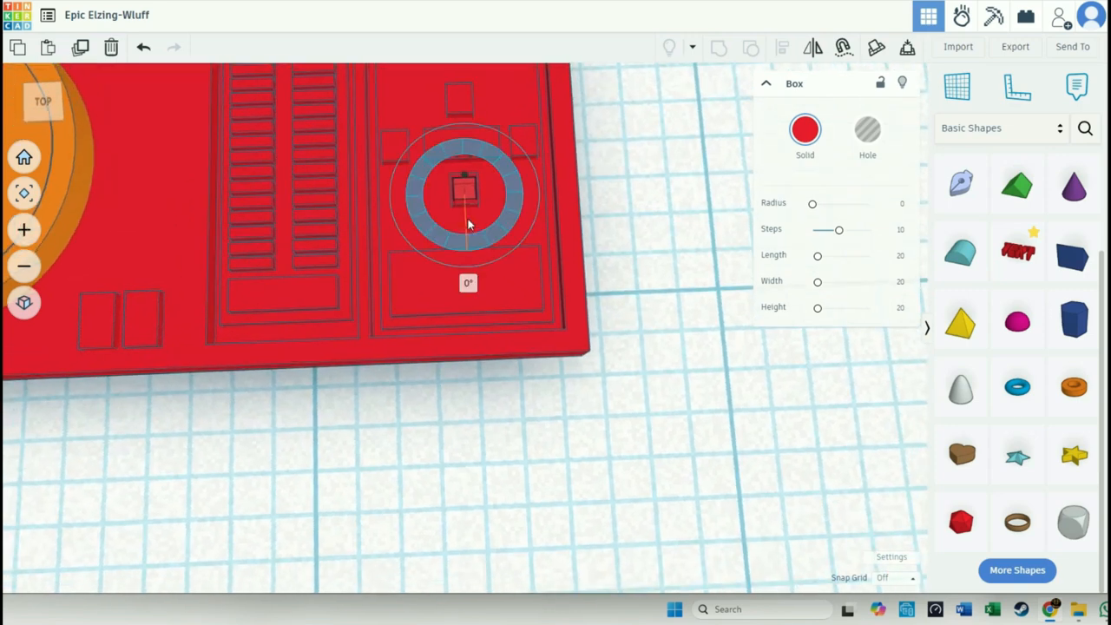
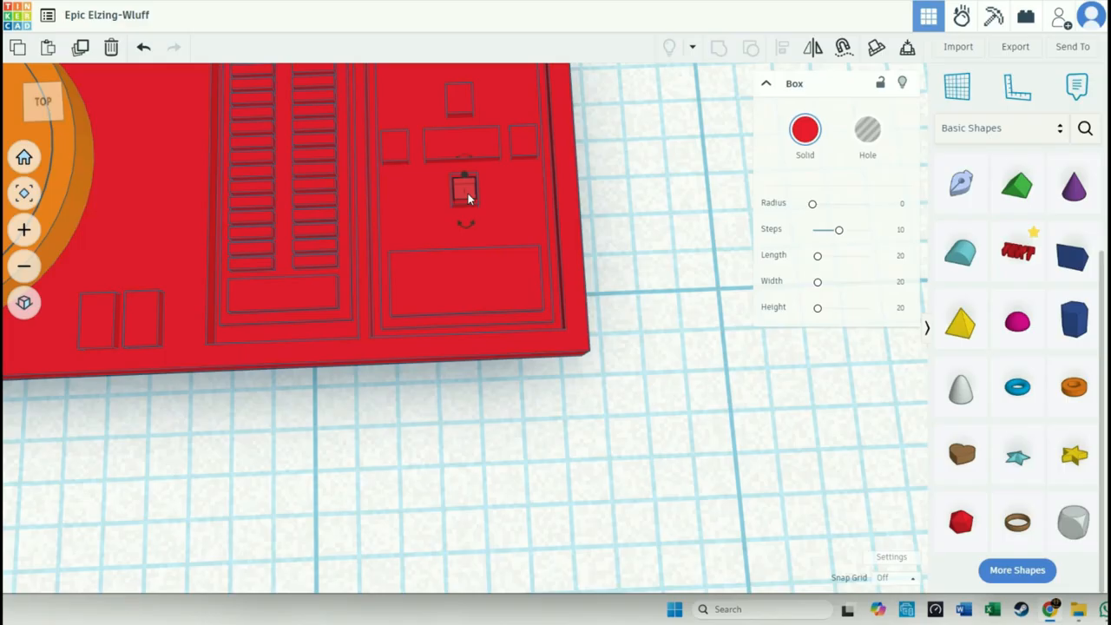
pyautogui.scroll(-5, 469, 473)
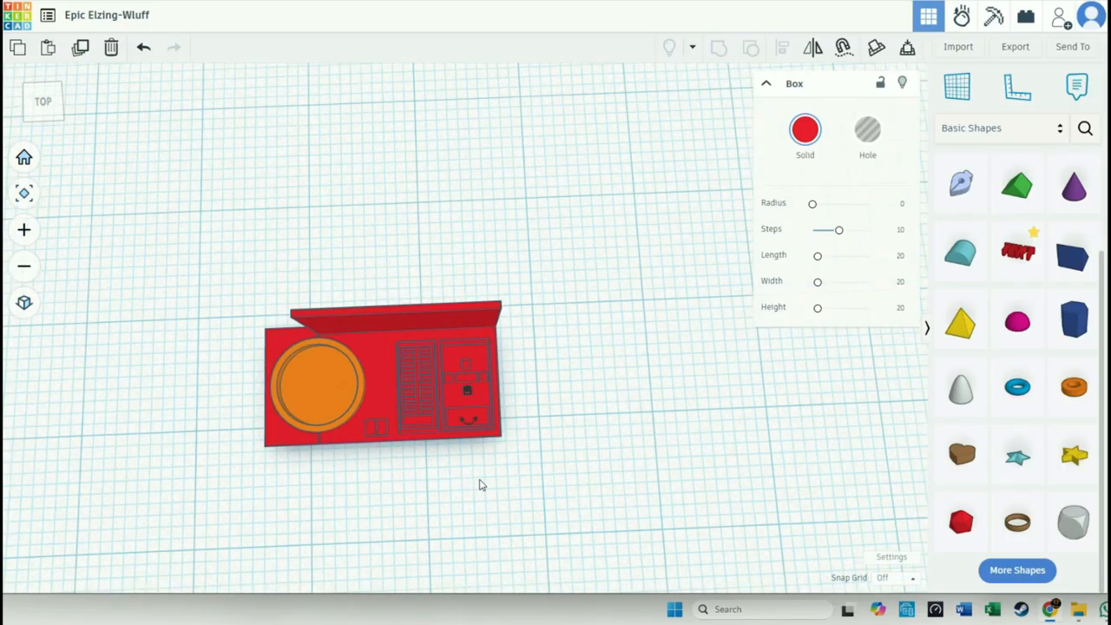
pyautogui.hotkey('ctrl', 'a')
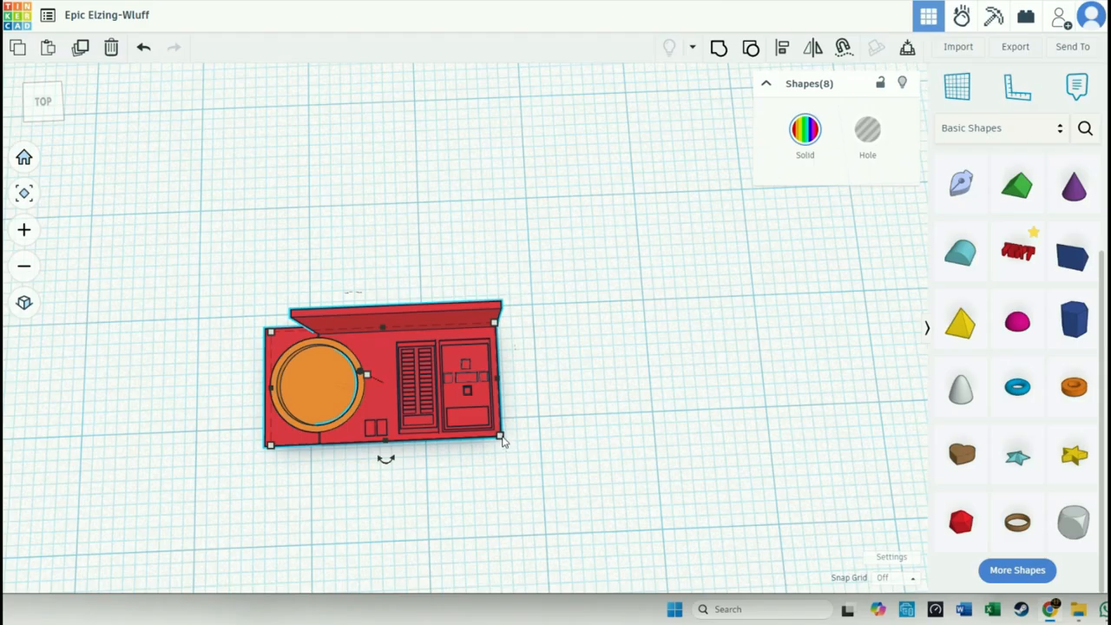
pyautogui.scroll(8, 502, 441)
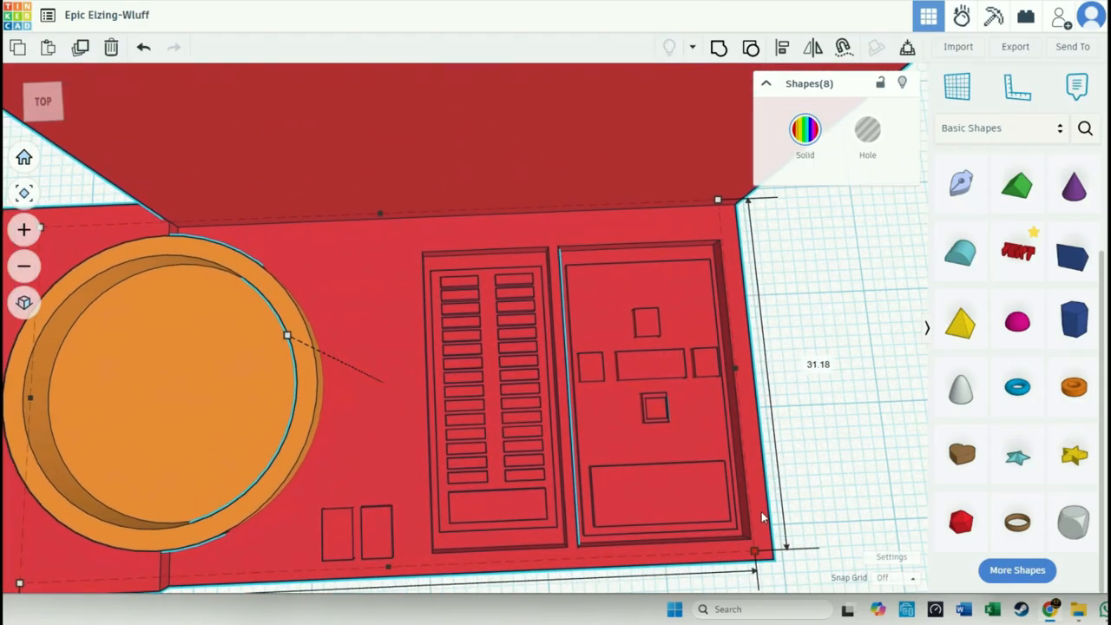
pyautogui.click(796, 460)
# - Set the snap grid to 0.25 mm and lengthen the raised box below the centre bar to 2 mm
pyautogui.scroll(5, 796, 460)
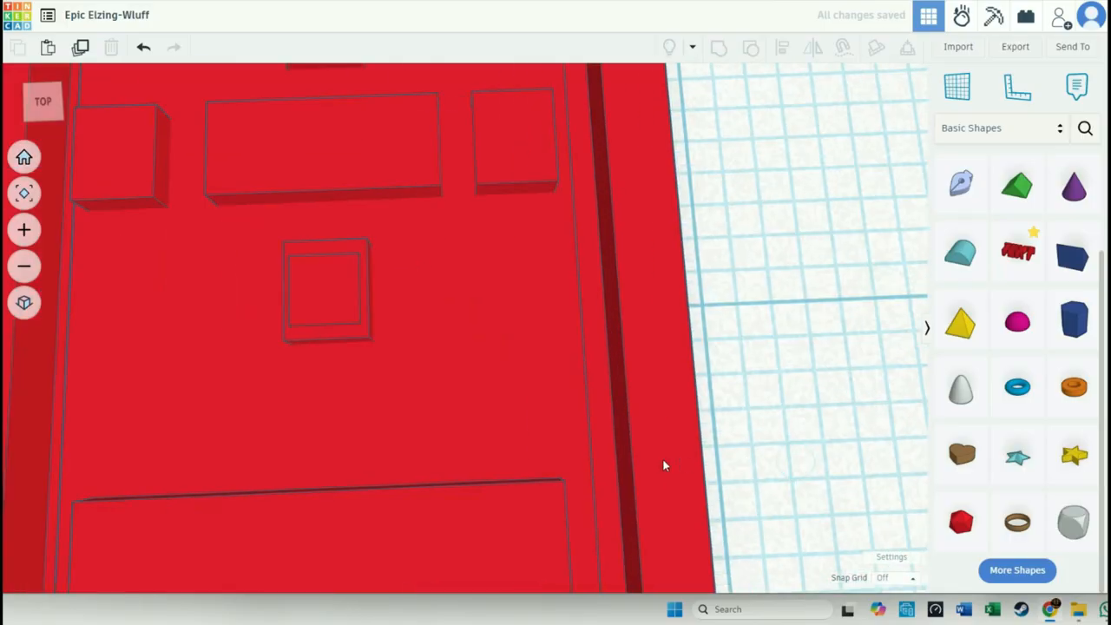
pyautogui.click(324, 331)
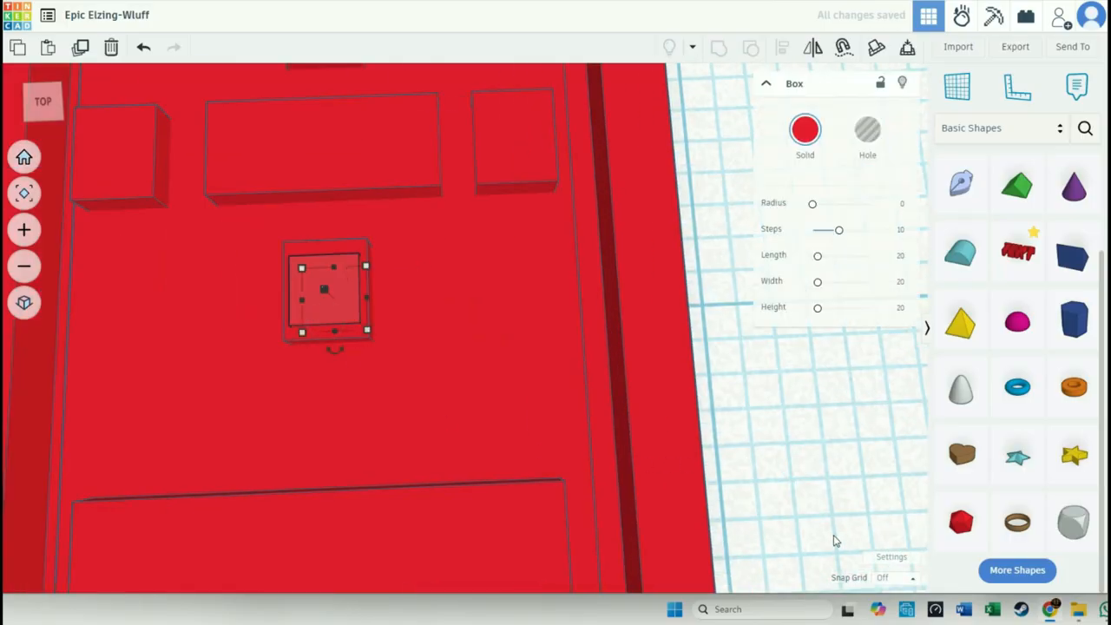
pyautogui.click(895, 577)
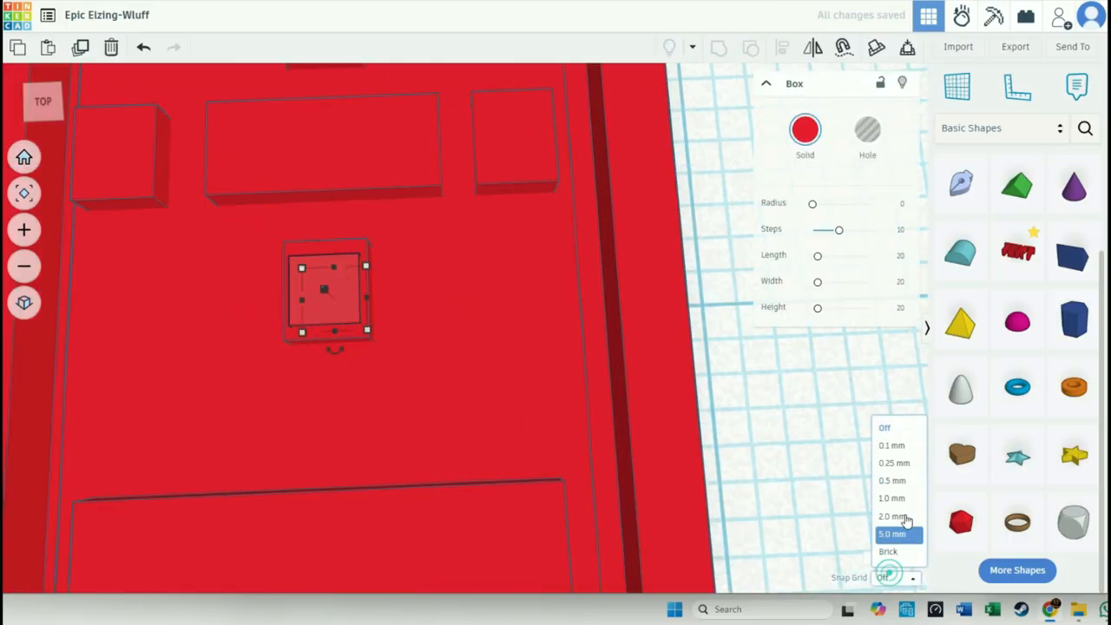
pyautogui.click(900, 464)
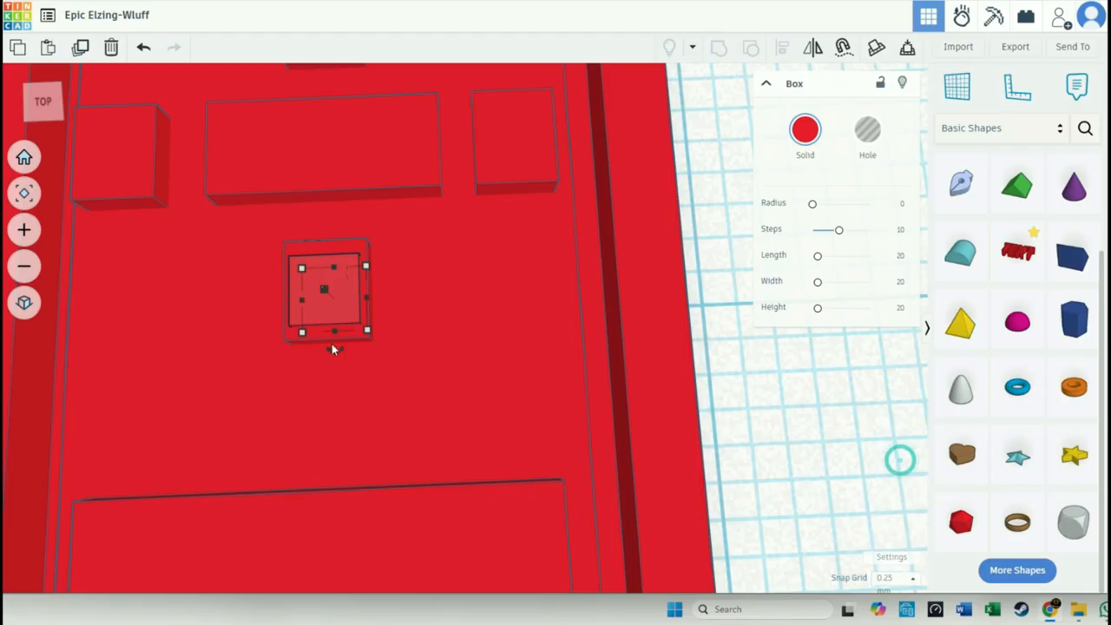
pyautogui.moveTo(333, 332); pyautogui.dragTo(335, 341)
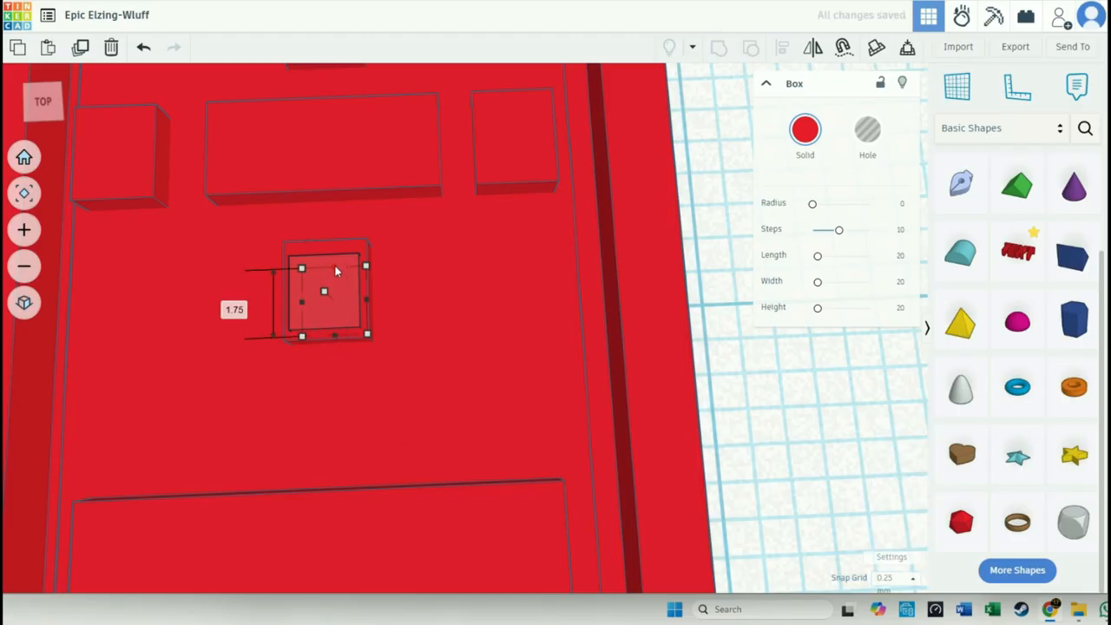
pyautogui.moveTo(333, 266); pyautogui.dragTo(334, 260)
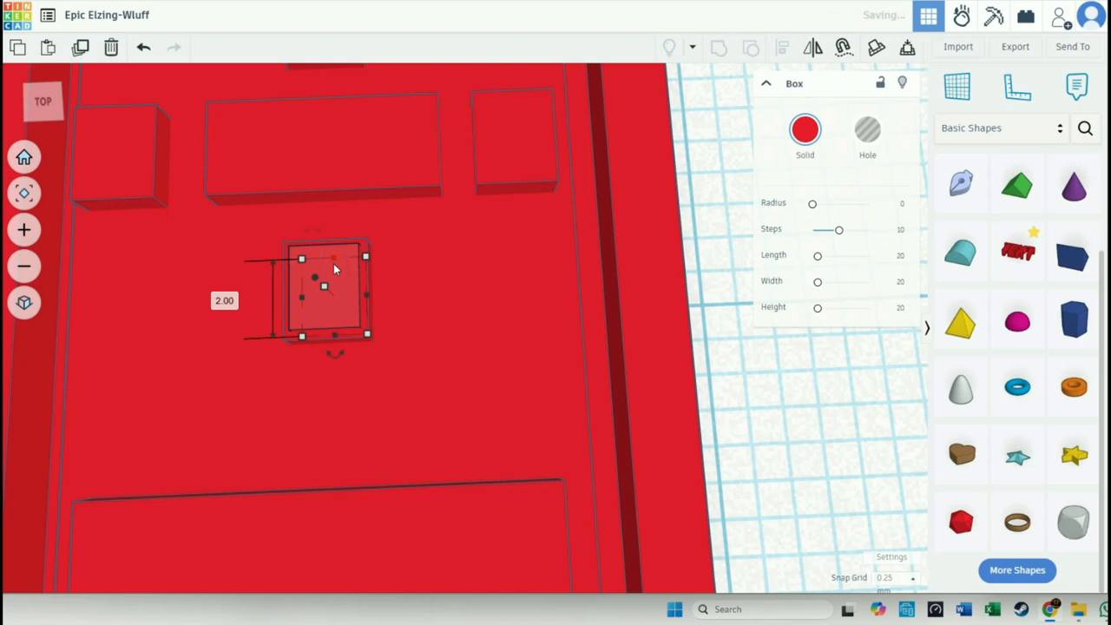
# - Turn the raised box below the centre bar into a hole and lift it by 0.77 mm for a shallow cut
pyautogui.click(866, 132)
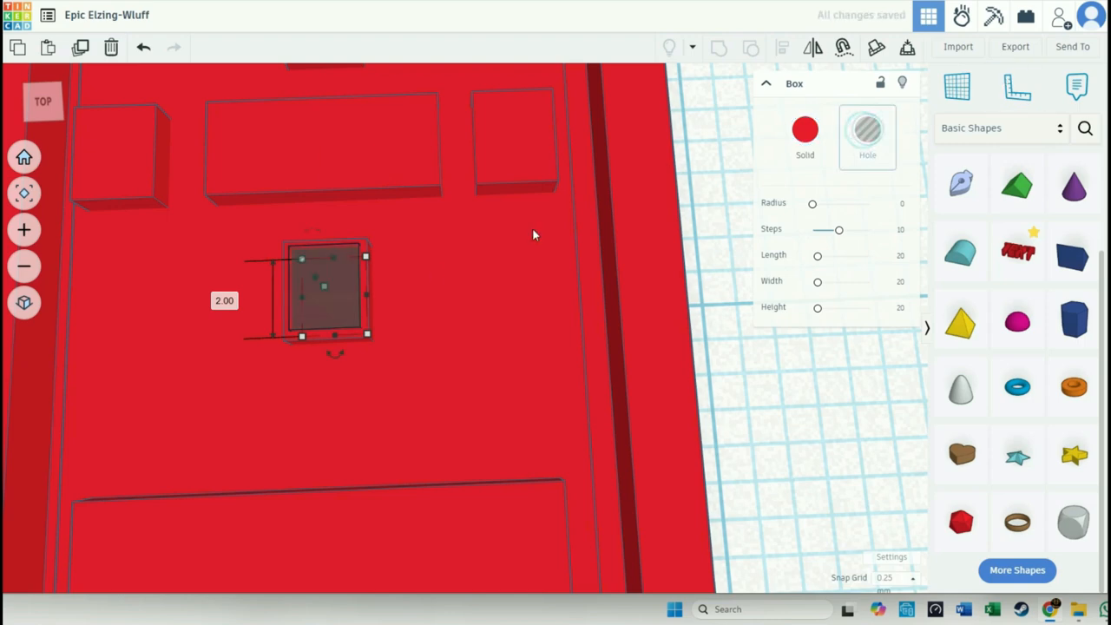
pyautogui.moveTo(405, 394); pyautogui.dragTo(394, 325, button='right')
pyautogui.moveTo(420, 384); pyautogui.dragTo(398, 621, button='right')
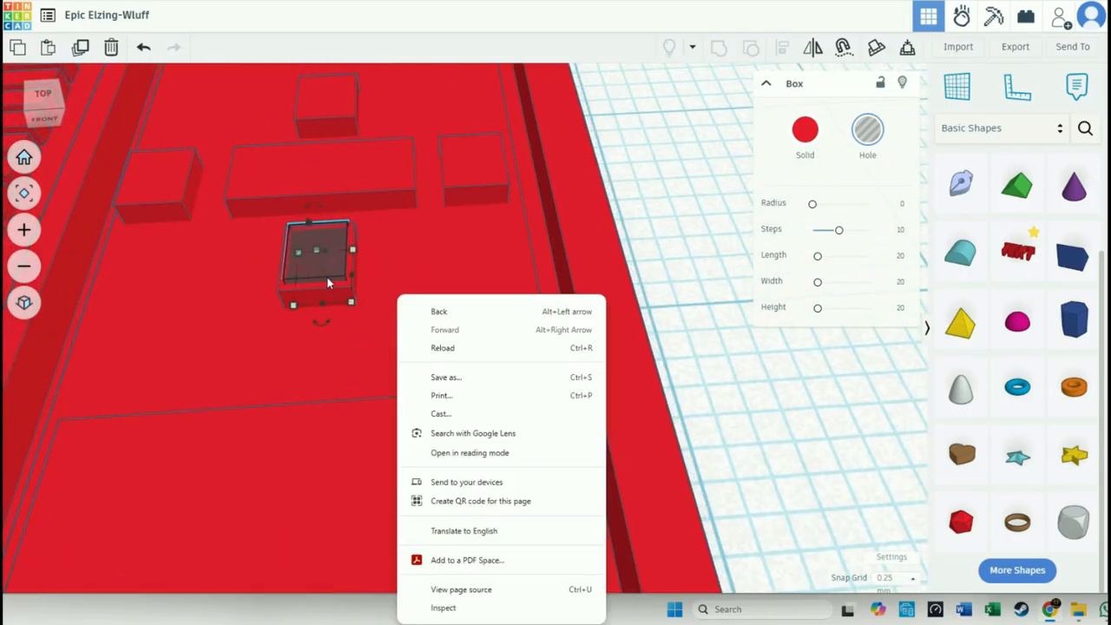
pyautogui.moveTo(312, 226); pyautogui.dragTo(305, 200)
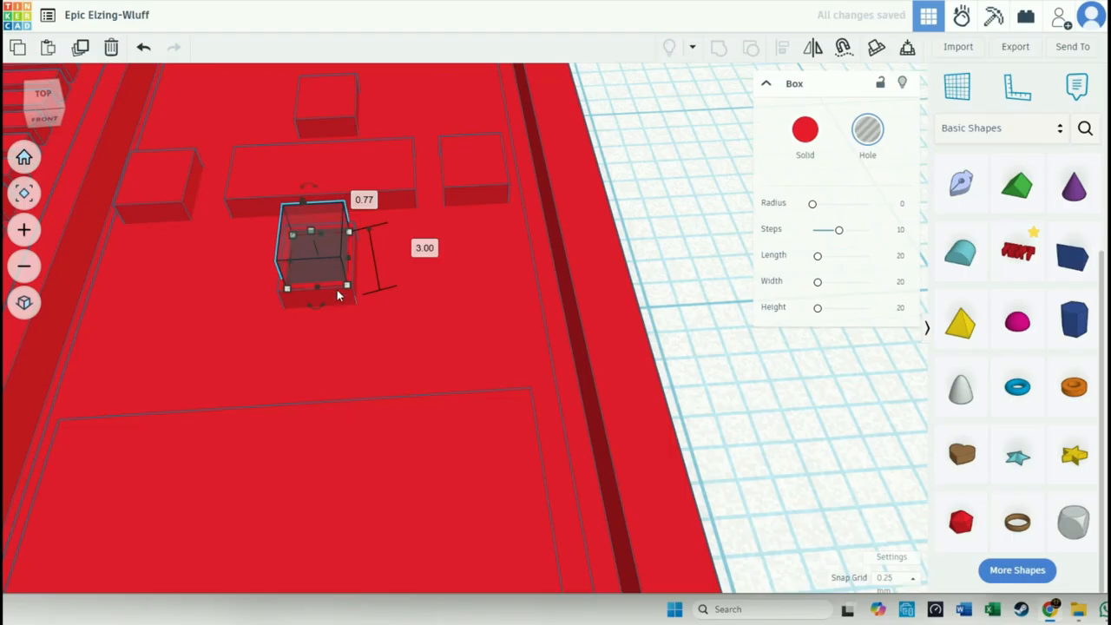
# - Copy the hole onto the button right of the centre bar and group the original hole with the button below the bar
pyautogui.moveTo(335, 299); pyautogui.dragTo(490, 173)
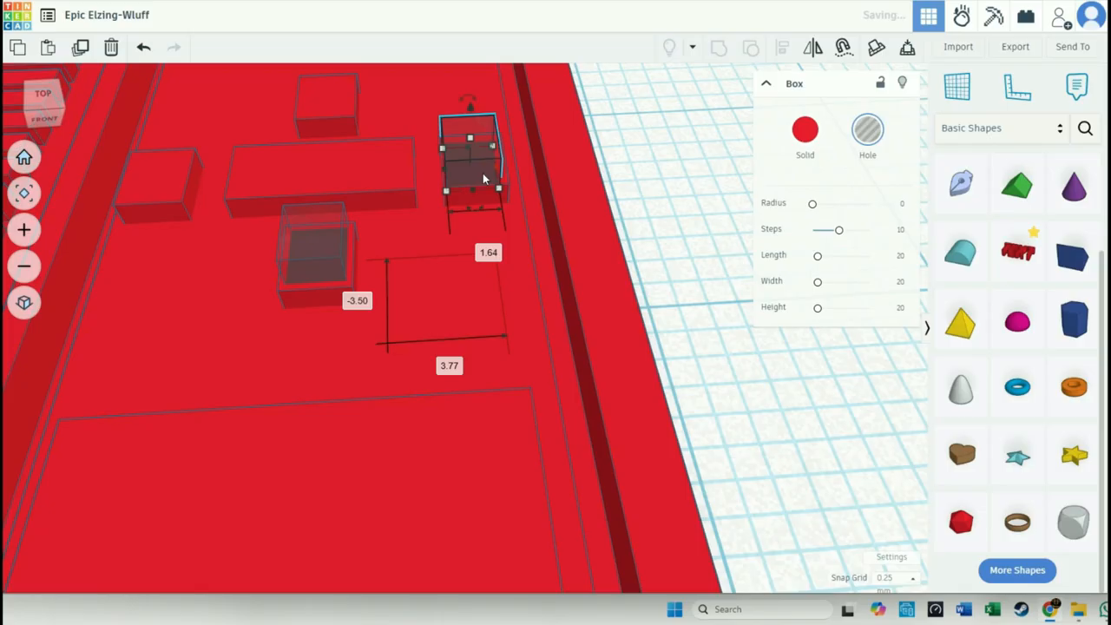
pyautogui.click(335, 252)
pyautogui.keyDown('shift'); pyautogui.click(335, 295); pyautogui.keyUp('shift')
pyautogui.click(719, 47)
pyautogui.click(701, 262)
pyautogui.moveTo(699, 255); pyautogui.dragTo(610, 359, button='right')
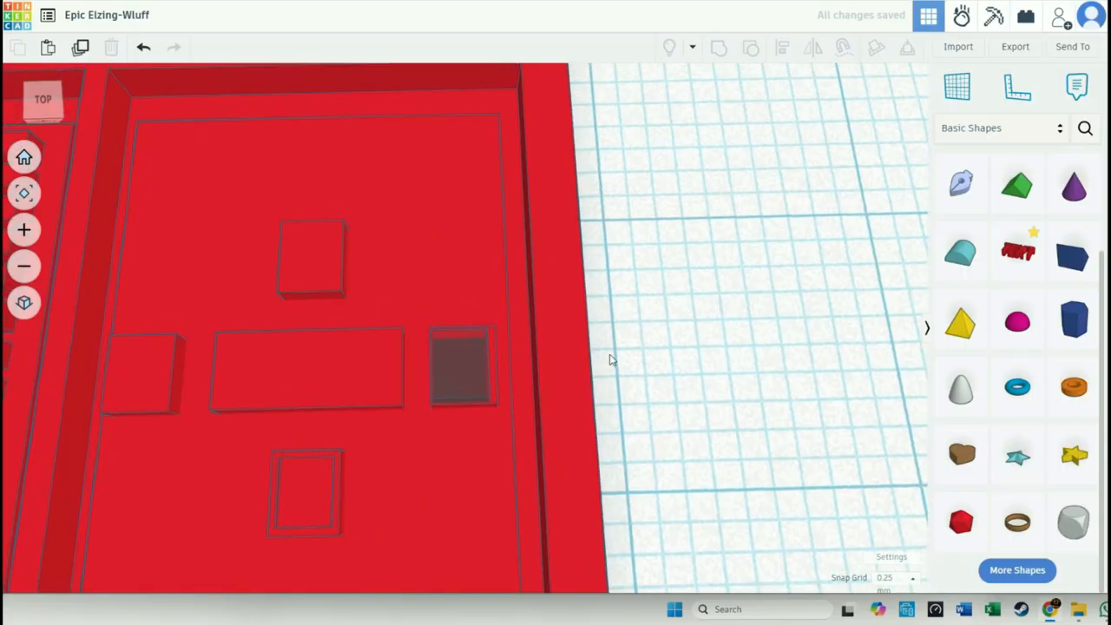
# - Shift the copied hole 0.25 mm to the right, set the snap grid to 0.1 mm and nudge it one step left and up
pyautogui.click(484, 381)
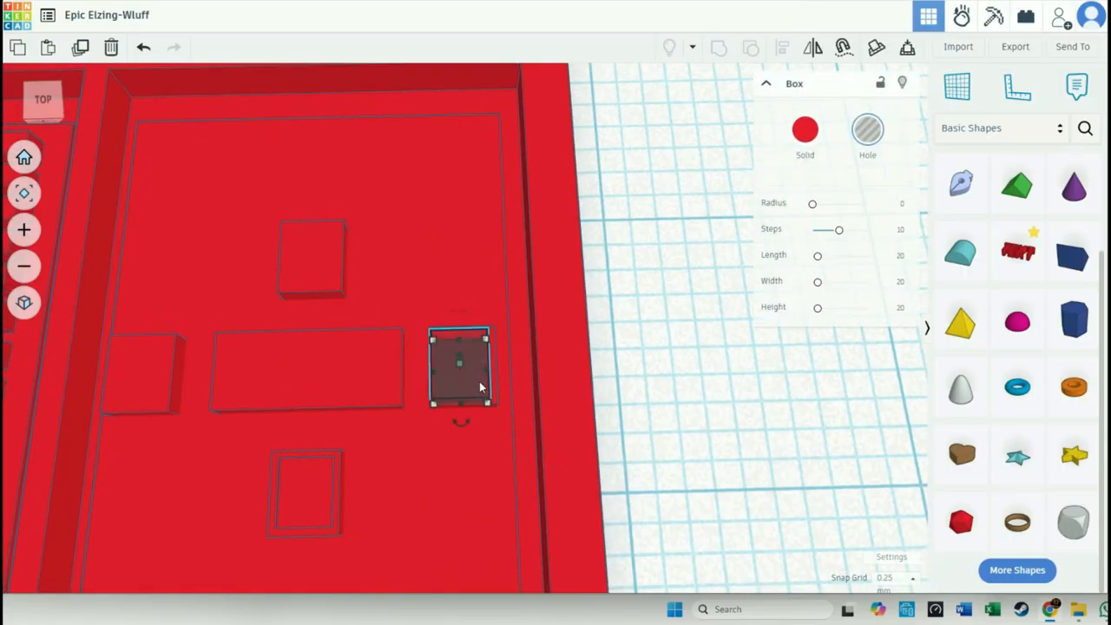
pyautogui.moveTo(479, 381); pyautogui.dragTo(487, 384)
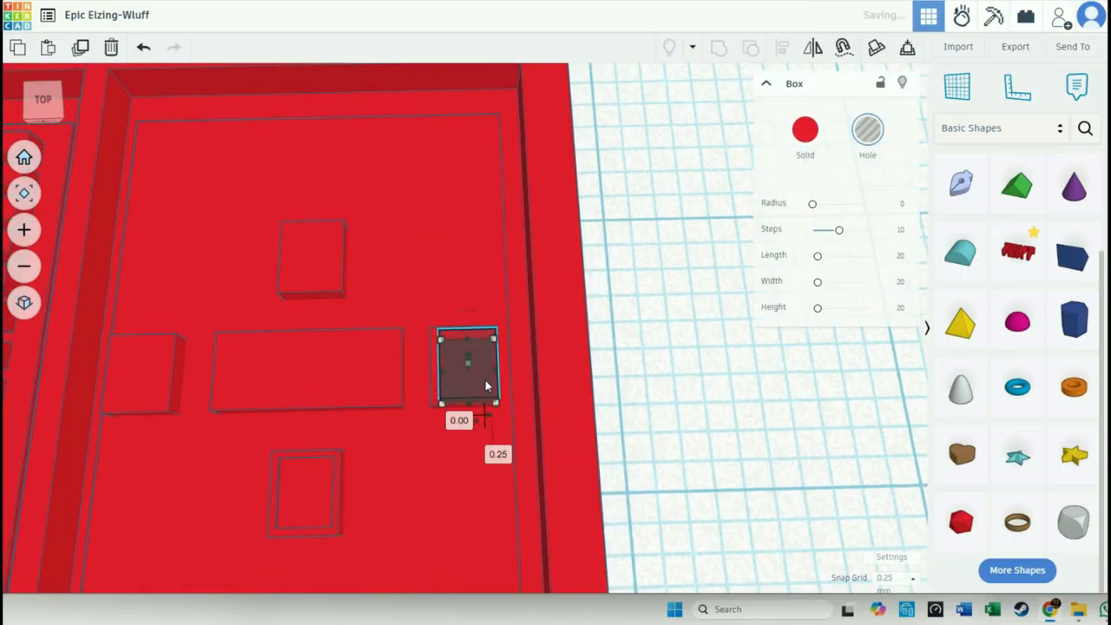
pyautogui.click(907, 578)
pyautogui.click(897, 447)
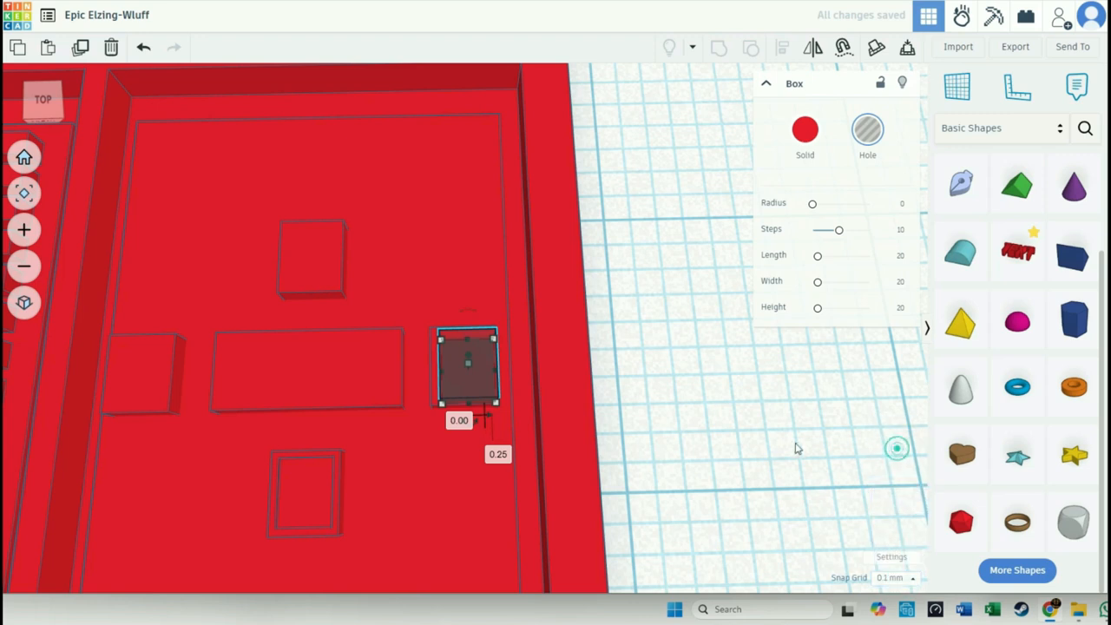
pyautogui.press('Left')
pyautogui.press('Up')
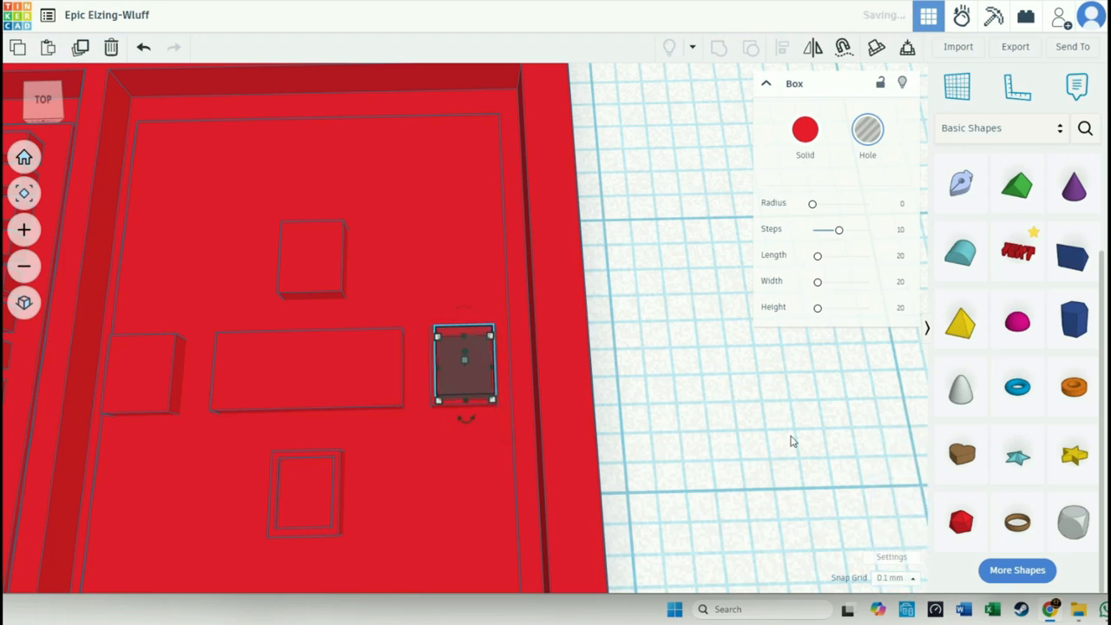
# - Copy the hole from the right button to the button left of the centre bar, offset by -10.72 mm
pyautogui.click(732, 424)
pyautogui.moveTo(626, 382)
pyautogui.mouseDown(button='right')
pyautogui.moveTo(636, 407)
pyautogui.moveTo(630, 397)
pyautogui.mouseUp(button='right')
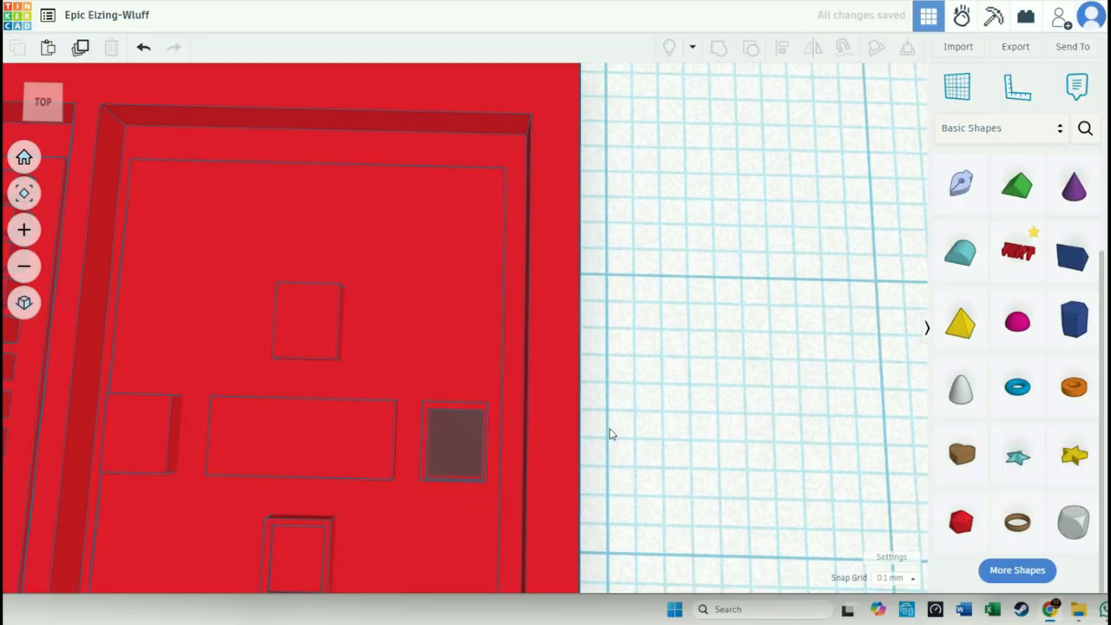
pyautogui.click(472, 463)
pyautogui.moveTo(472, 463); pyautogui.dragTo(134, 451)
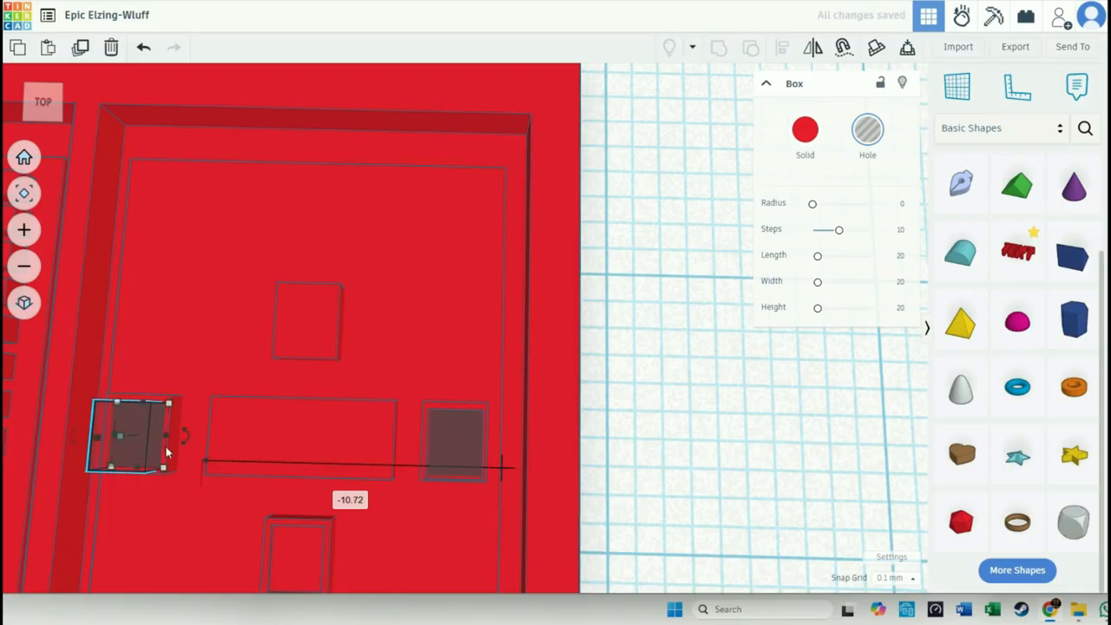
# - Turn off the snap grid and group the right-hand hole with its button to cut the recess
pyautogui.click(465, 434)
pyautogui.click(897, 578)
pyautogui.click(890, 428)
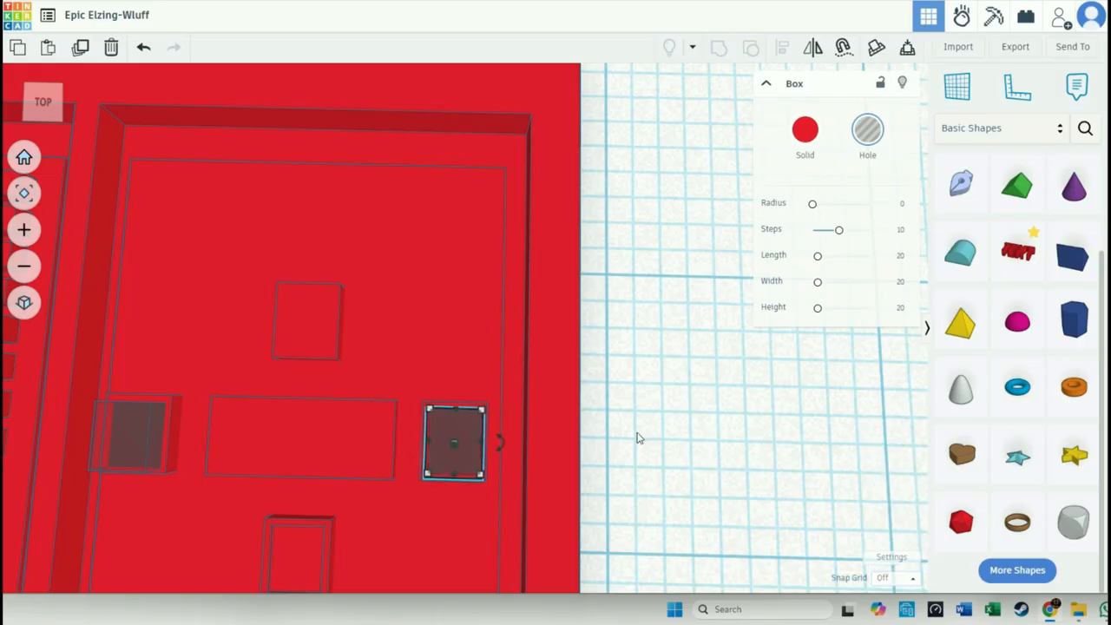
pyautogui.scroll(4, 488, 458)
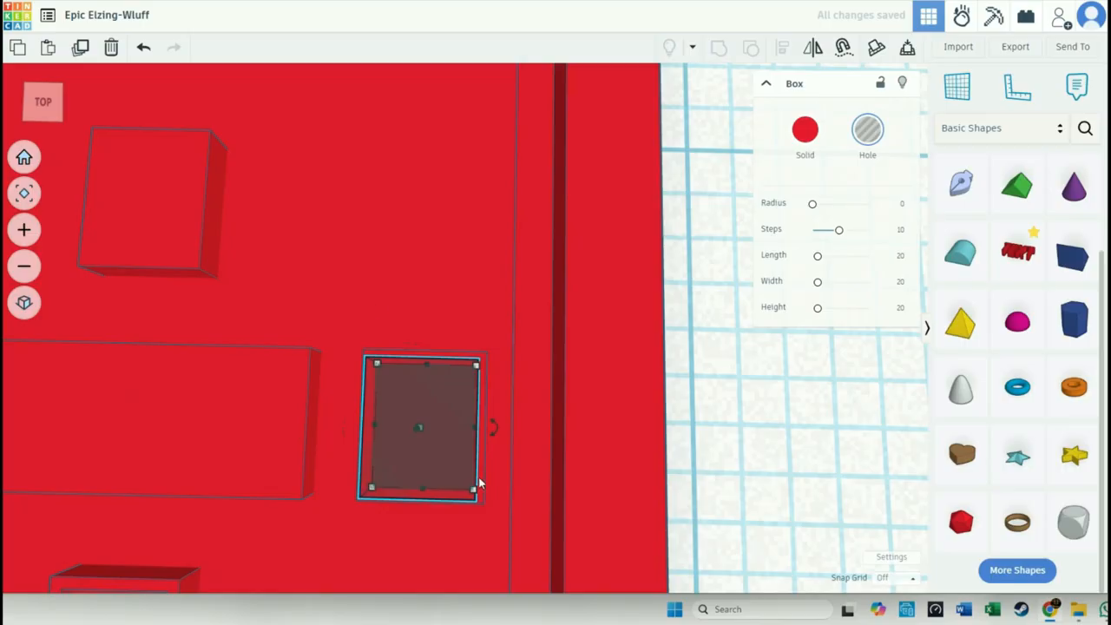
pyautogui.click(43, 103)
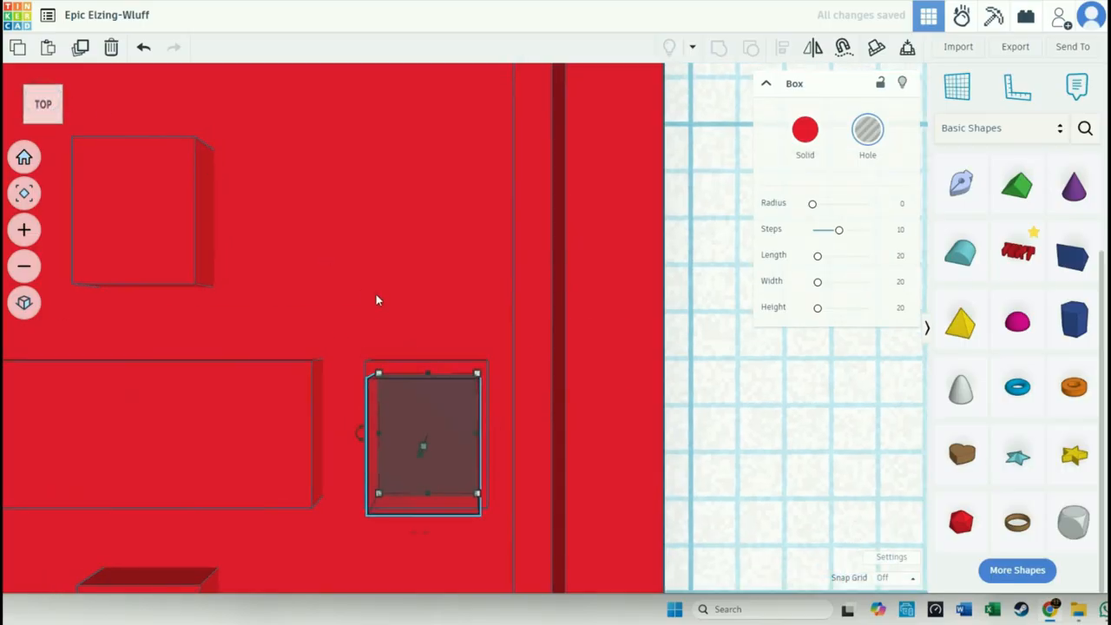
pyautogui.moveTo(465, 331); pyautogui.dragTo(494, 242, button='middle')
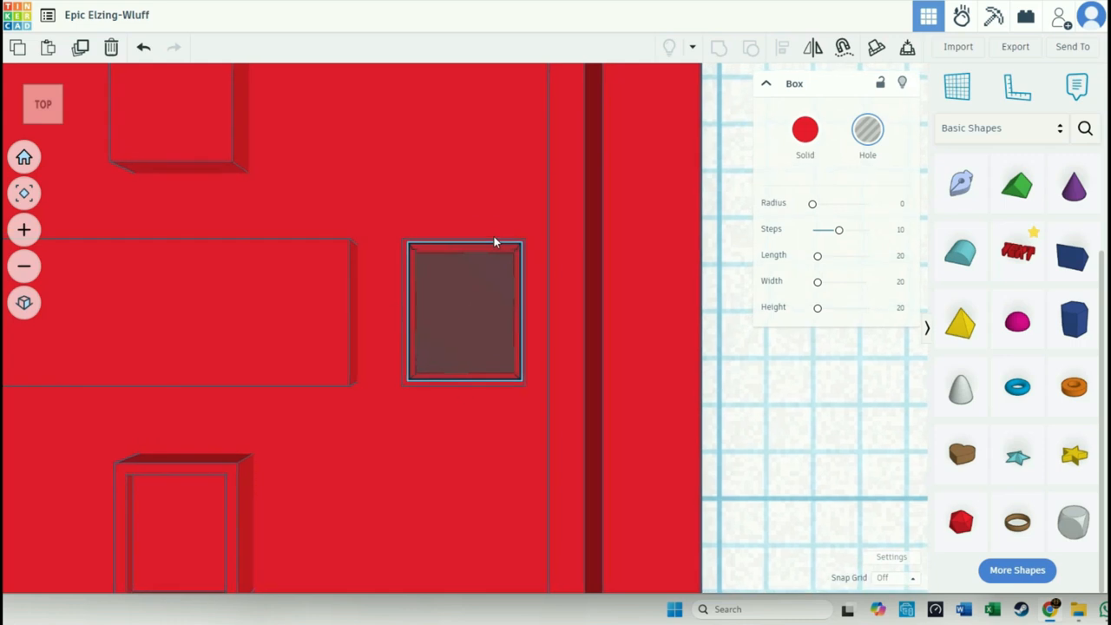
pyautogui.keyDown('shift'); pyautogui.click(507, 383); pyautogui.keyUp('shift')
pyautogui.click(719, 47)
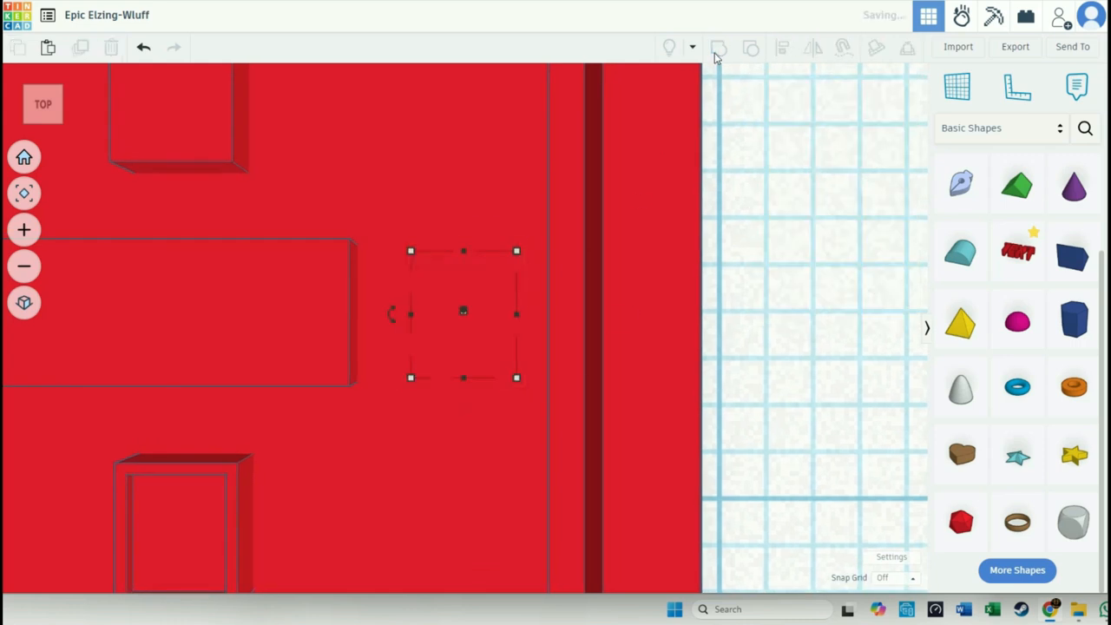
# - Nudge the hole on the left button slightly left and up to leave an even rim around it
pyautogui.moveTo(756, 390); pyautogui.dragTo(796, 348, button='right')
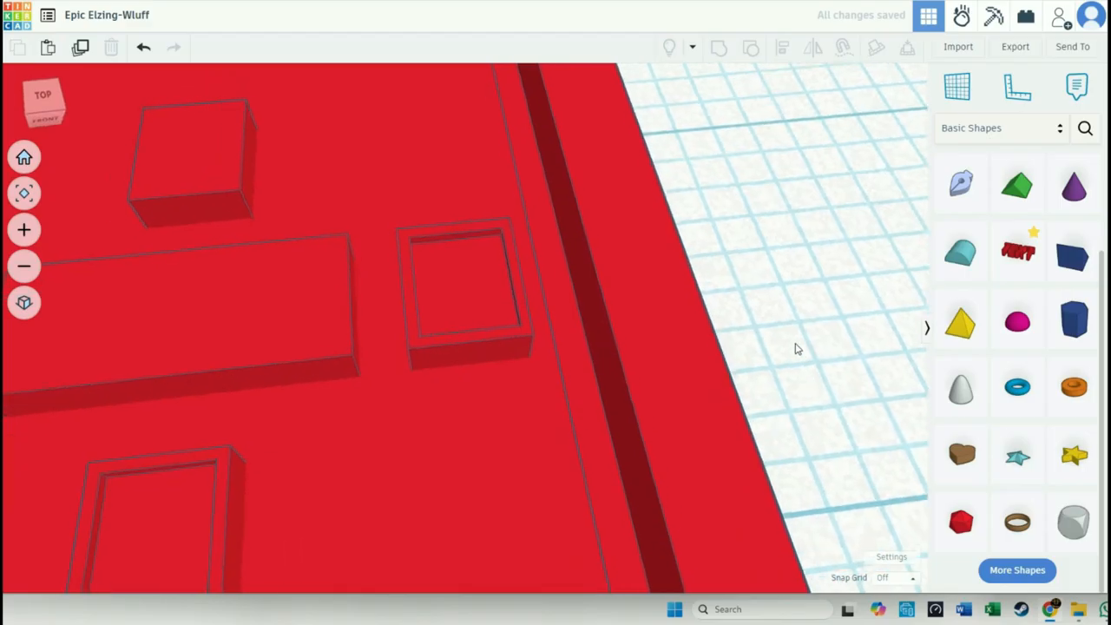
pyautogui.moveTo(417, 439); pyautogui.dragTo(736, 429, button='middle')
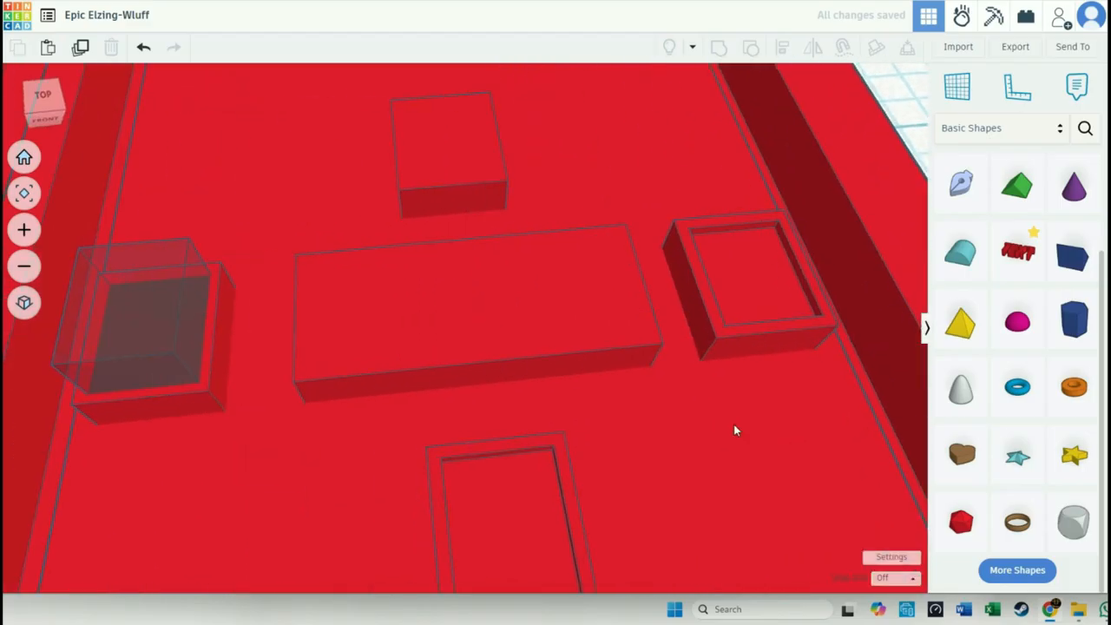
pyautogui.click(167, 386)
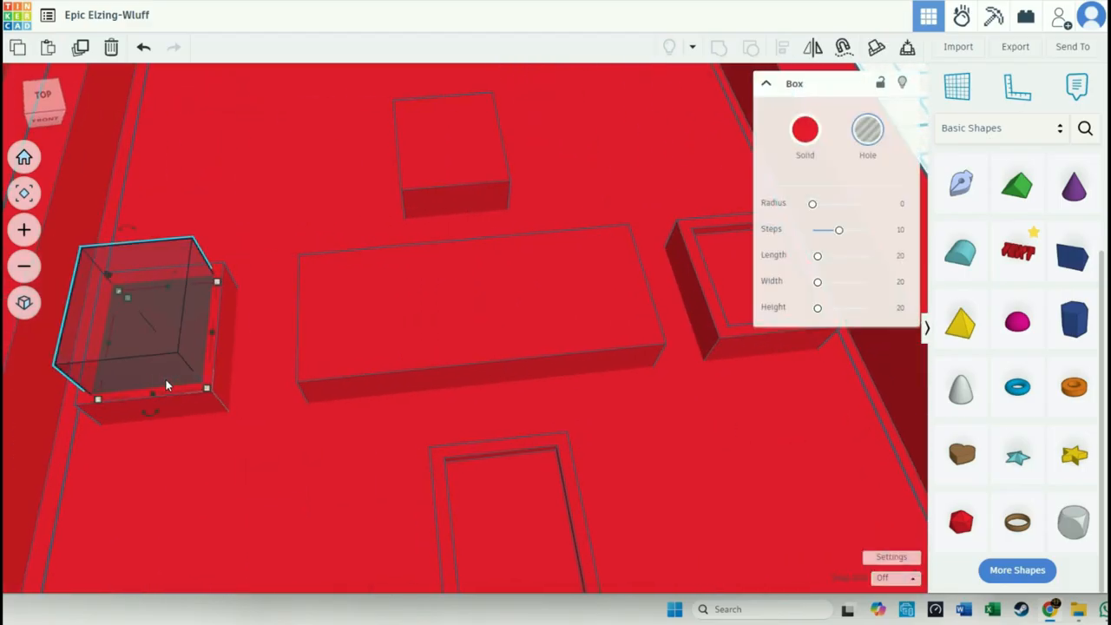
pyautogui.press('Left')
pyautogui.press('Up')
pyautogui.press('Up')
pyautogui.press('Left')
pyautogui.press('Up')
pyautogui.press('Left')
pyautogui.press('Left')
pyautogui.press('Left')
pyautogui.press('Left')
pyautogui.press('Left')
pyautogui.press('Up')
# - Place a copy of the left button's hole over the left end of the centre bar
pyautogui.keyDown('shift'); pyautogui.click(165, 408); pyautogui.keyUp('shift')
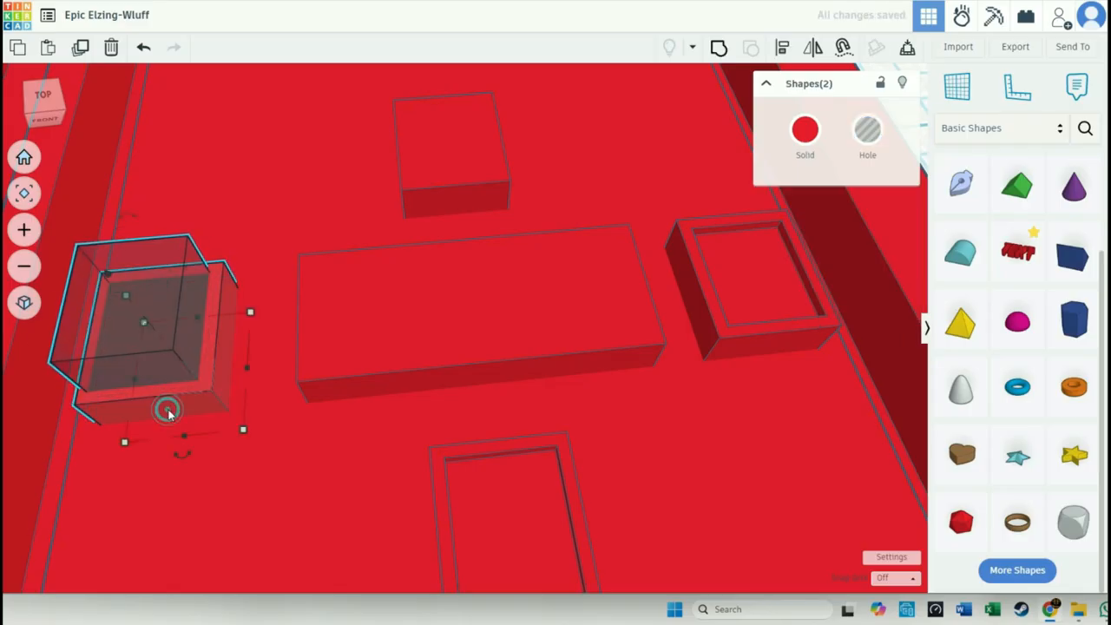
pyautogui.hotkey('ctrl', 'g')
pyautogui.doubleClick(170, 274)
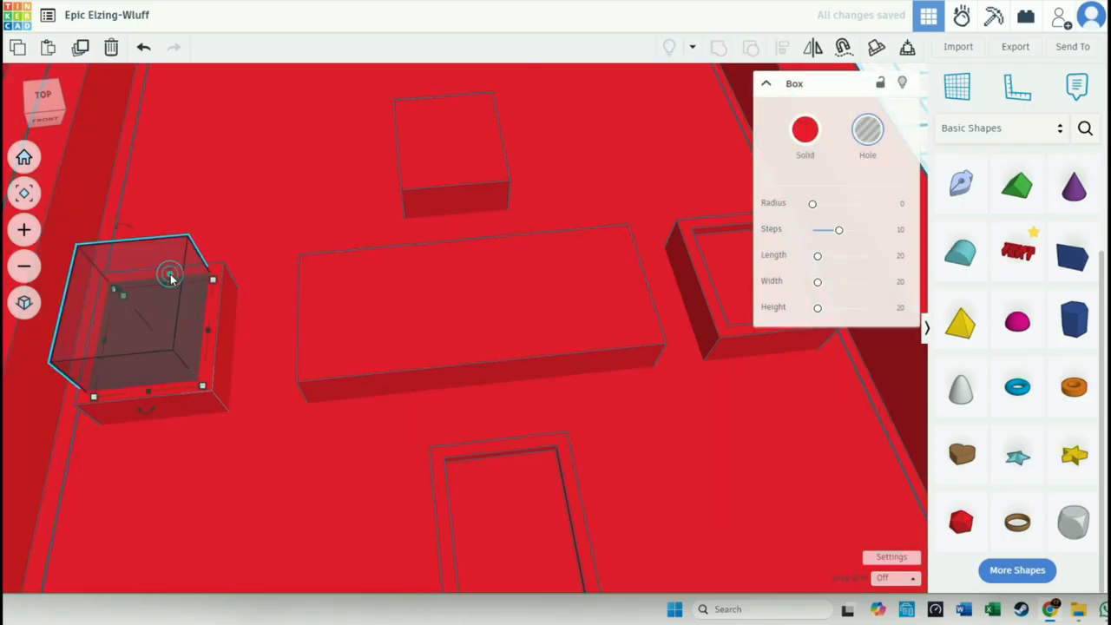
pyautogui.moveTo(170, 273); pyautogui.dragTo(405, 308)
# - Group the remaining hole with the left button to cut its recess
pyautogui.click(152, 321)
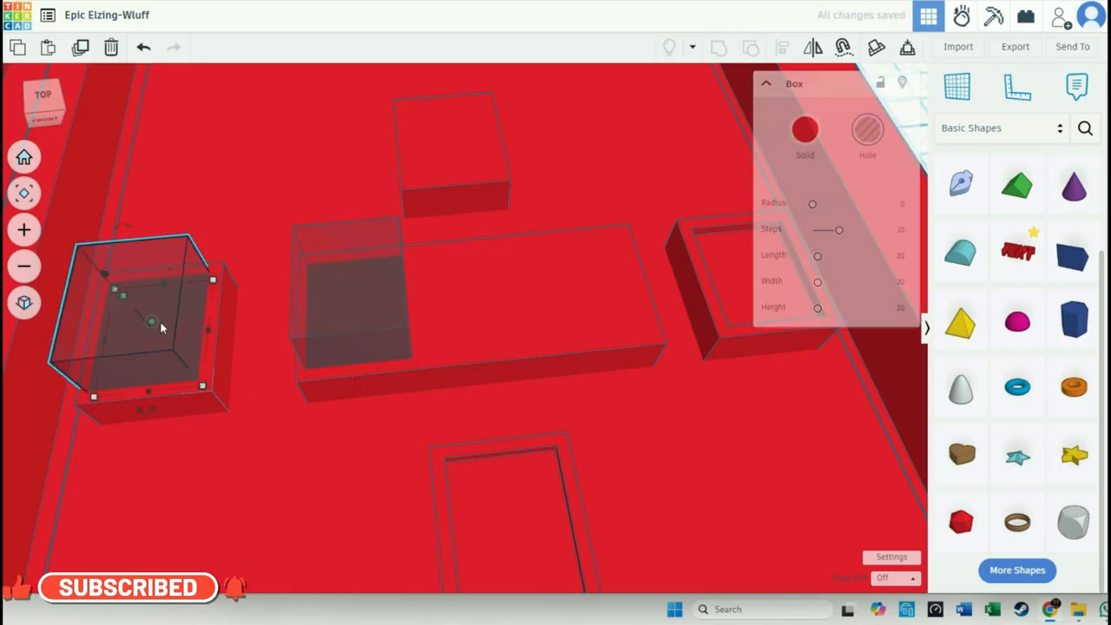
pyautogui.keyDown('shift'); pyautogui.click(212, 366); pyautogui.keyUp('shift')
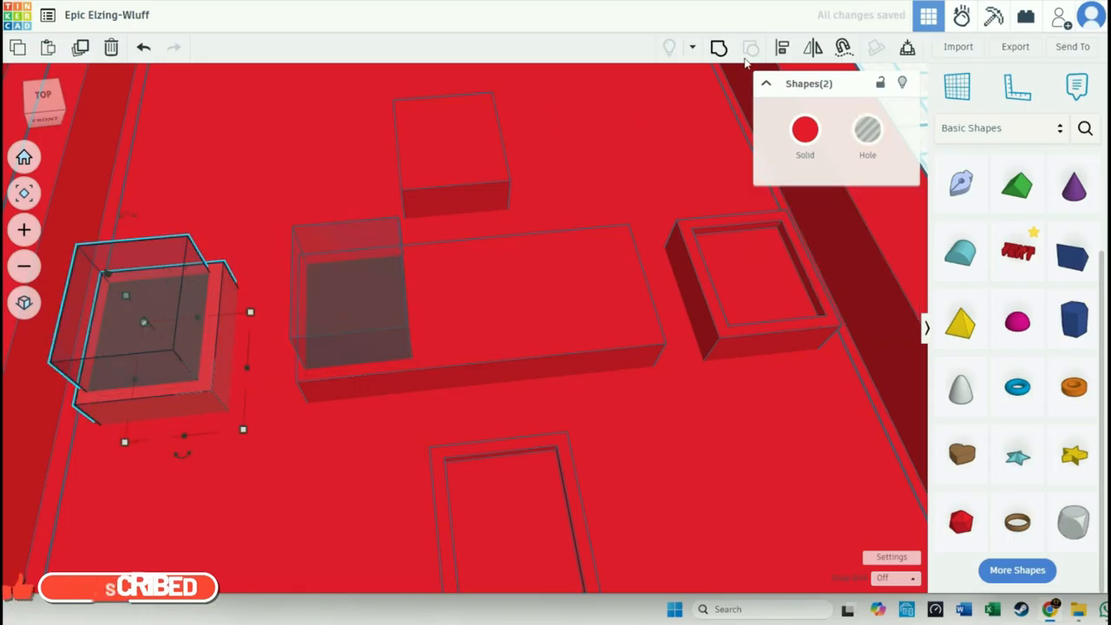
pyautogui.click(718, 47)
# - Try to stretch the copied hole across the centre bar's full length, and undo the change
pyautogui.click(398, 298)
pyautogui.keyDown('shift'); pyautogui.moveTo(407, 306); pyautogui.dragTo(577, 301); pyautogui.keyUp('shift')
pyautogui.hotkey('ctrl', 'z')
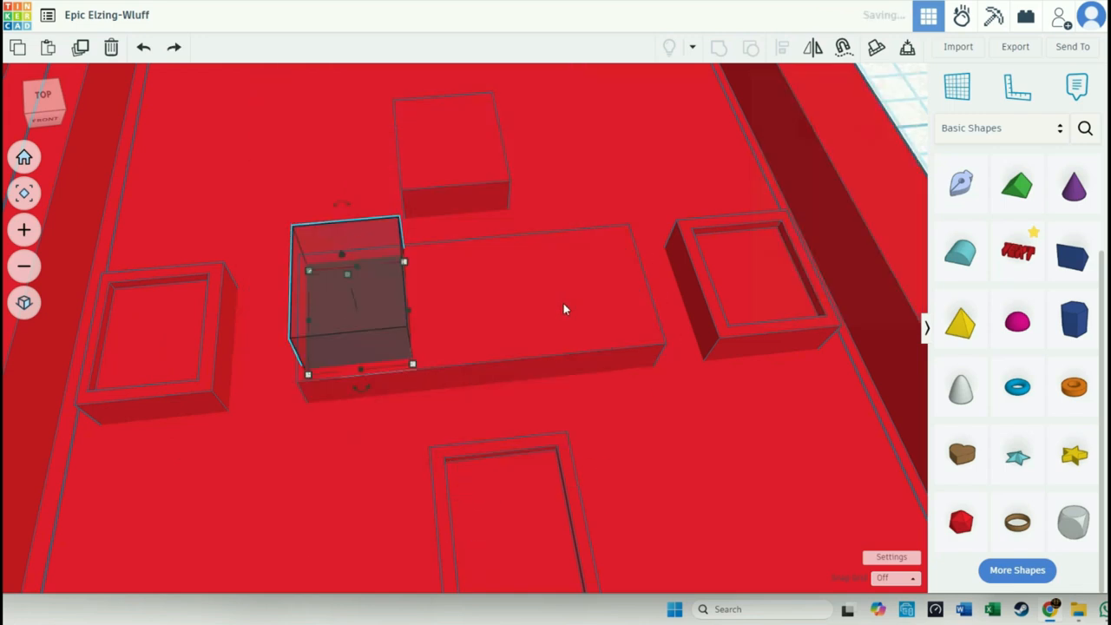
pyautogui.moveTo(413, 317); pyautogui.dragTo(636, 300)
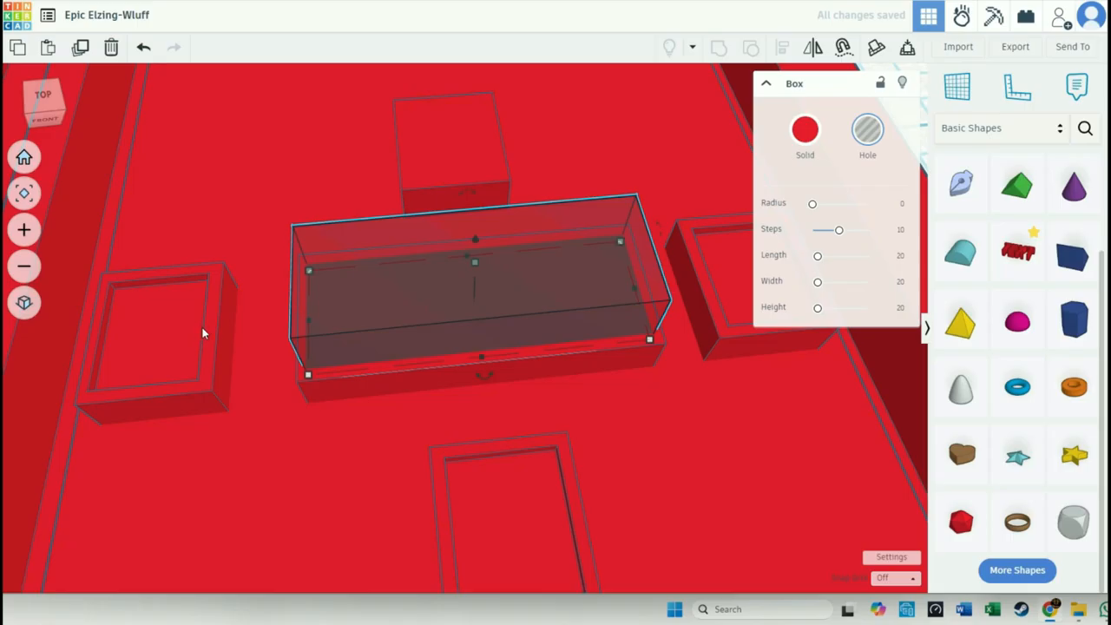
pyautogui.hotkey('ctrl', 'z')
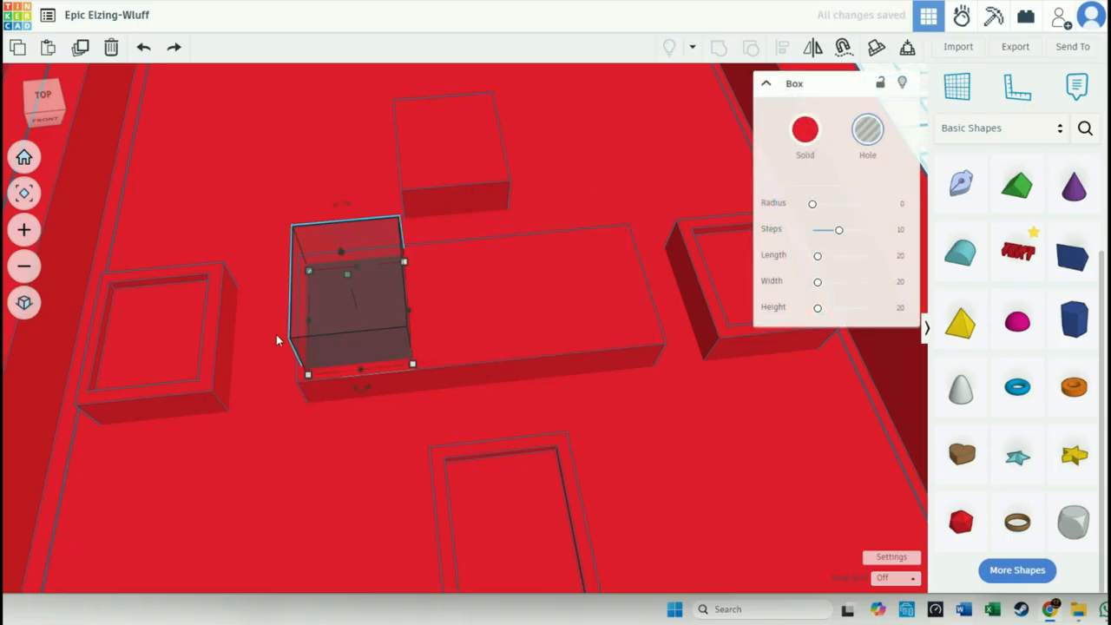
pyautogui.press('Delete')
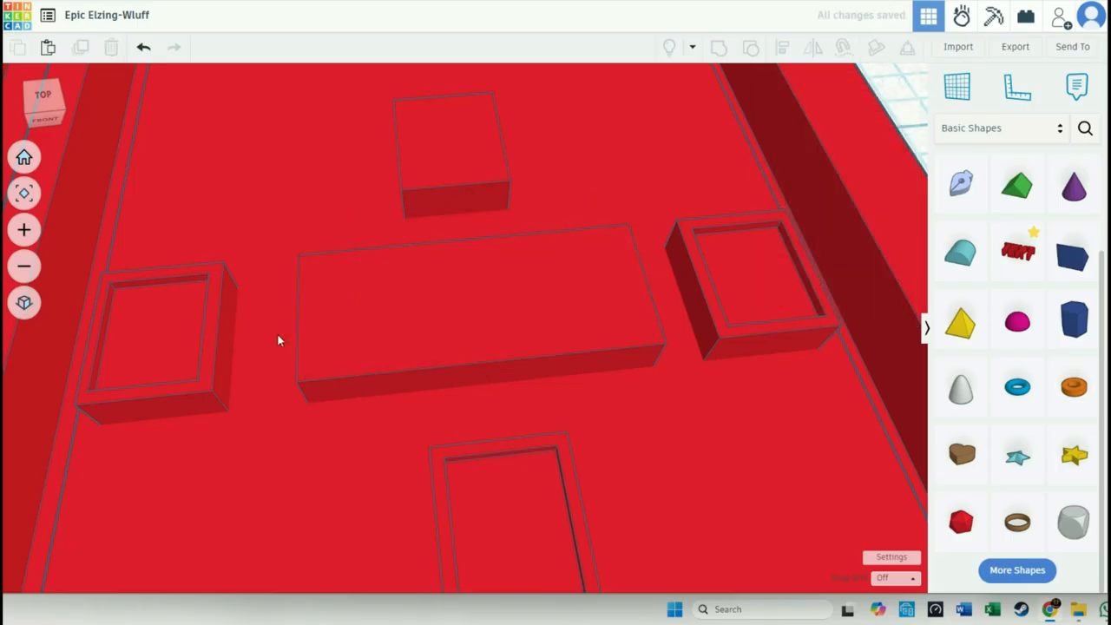
pyautogui.hotkey('ctrl', 'v')
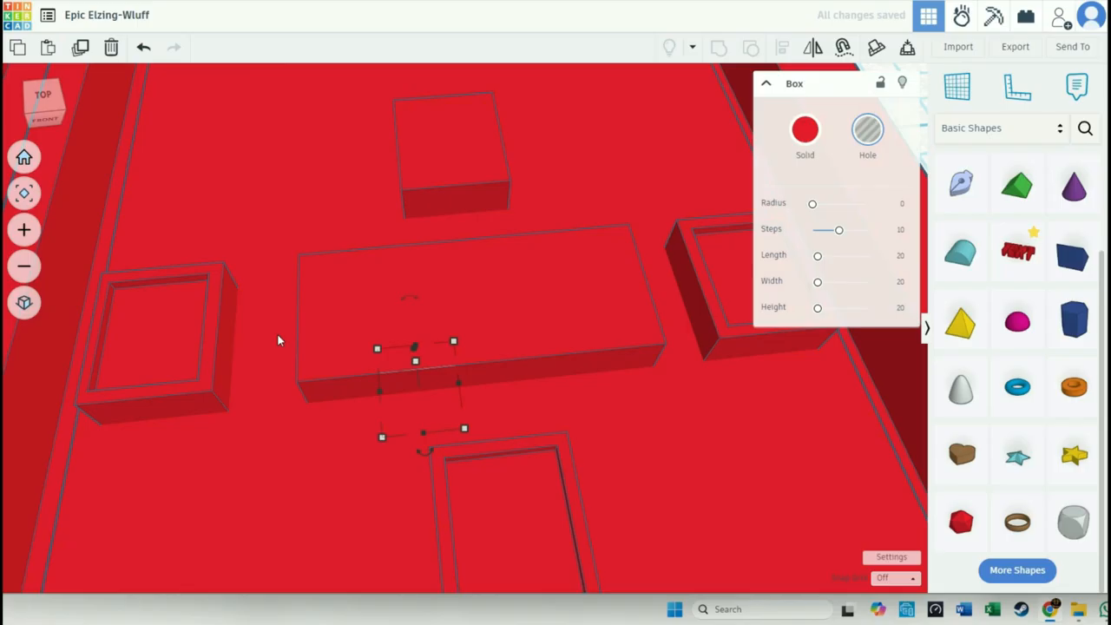
pyautogui.hotkey('ctrl', 'z')
pyautogui.hotkey('ctrl', 'y')
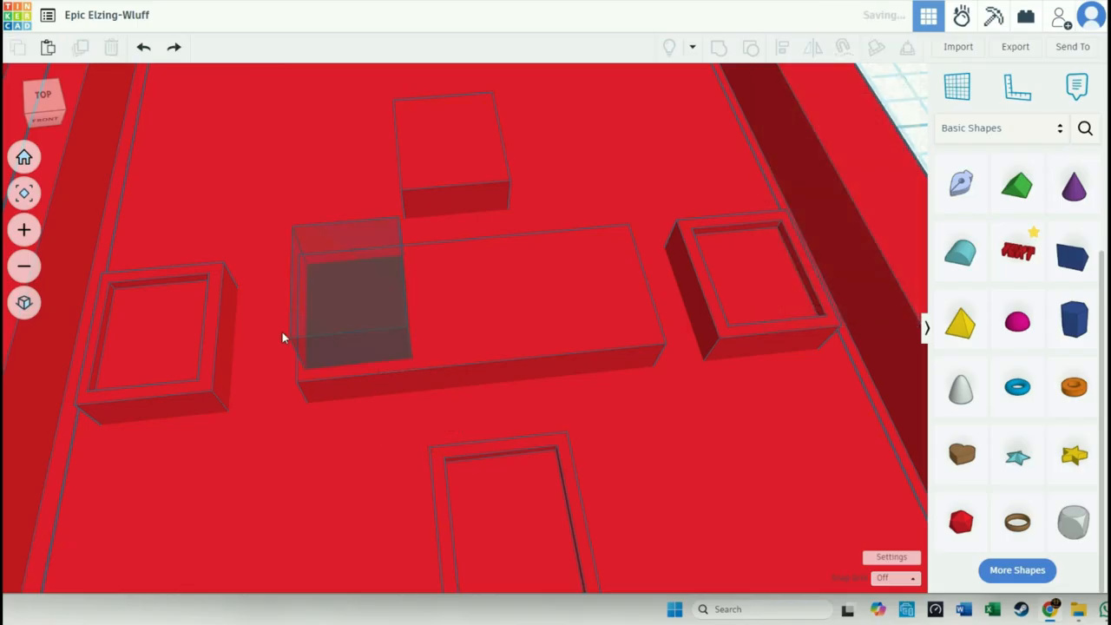
# - Place a copy of the centre bar's hole over the upper button
pyautogui.click(307, 329)
pyautogui.moveTo(308, 332); pyautogui.dragTo(484, 131)
# - Stretch the hole along the centre bar to a length of about 5.49 mm and group it with the bar to cut the recess
pyautogui.click(371, 305)
pyautogui.moveTo(402, 310); pyautogui.dragTo(640, 303)
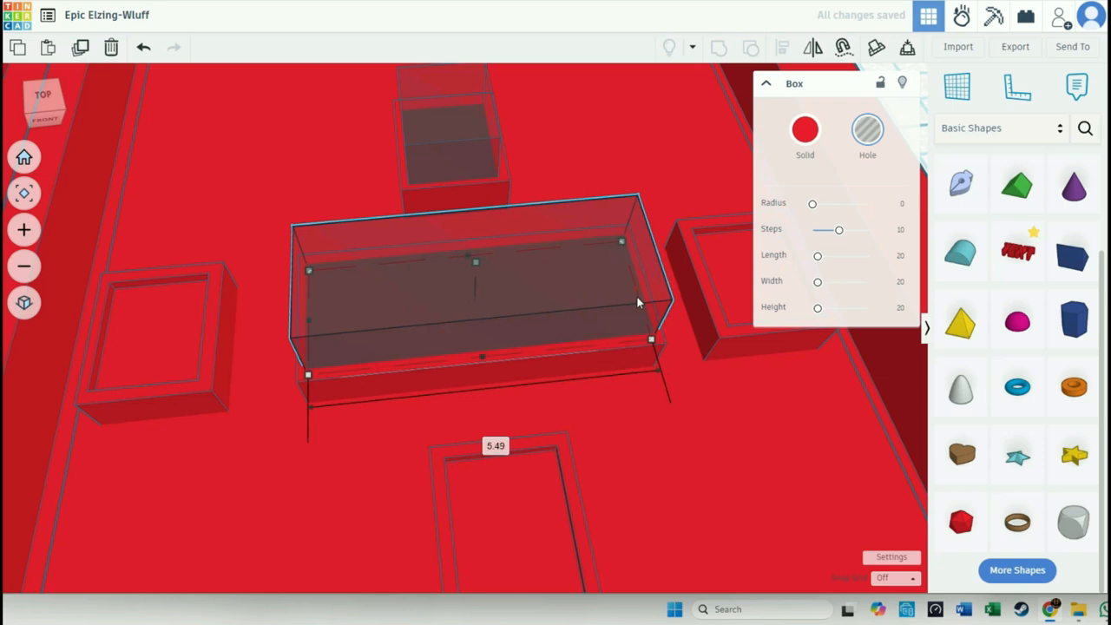
pyautogui.keyDown('shift'); pyautogui.click(576, 364); pyautogui.keyUp('shift')
pyautogui.click(719, 50)
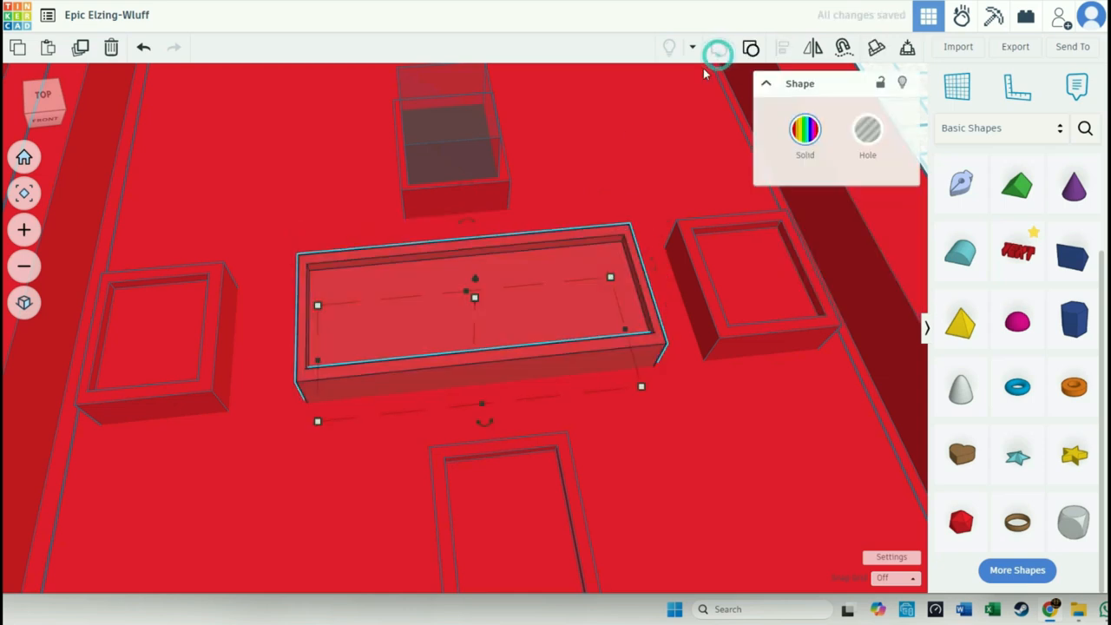
# - Try grouping the copied hole with the upper button, and undo the grouping
pyautogui.click(466, 159)
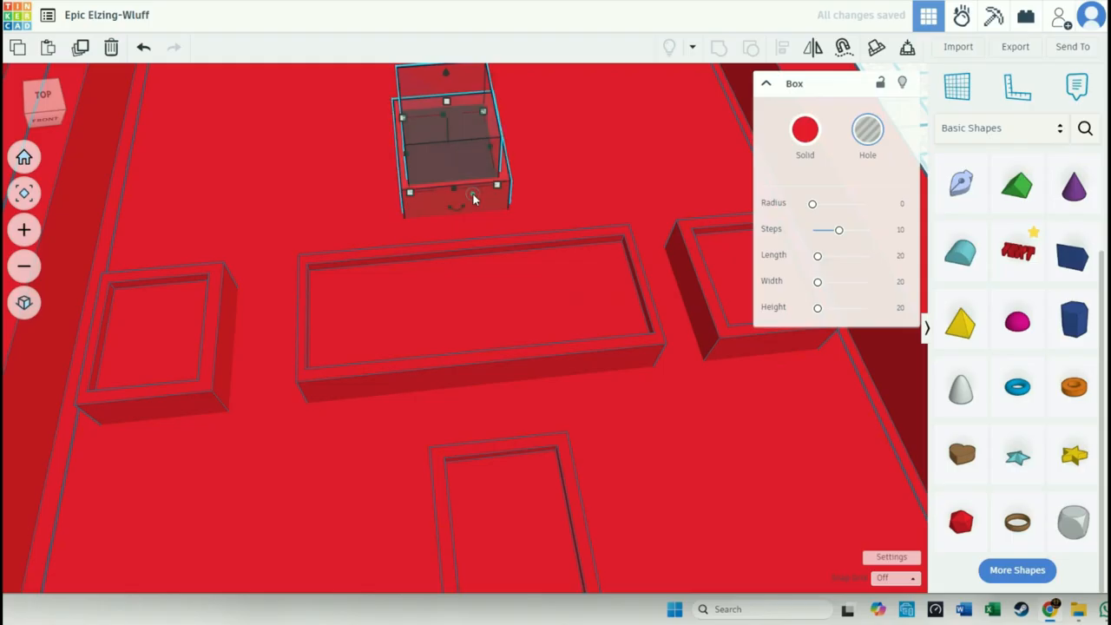
pyautogui.keyDown('shift'); pyautogui.click(473, 195); pyautogui.keyUp('shift')
pyautogui.click(715, 51)
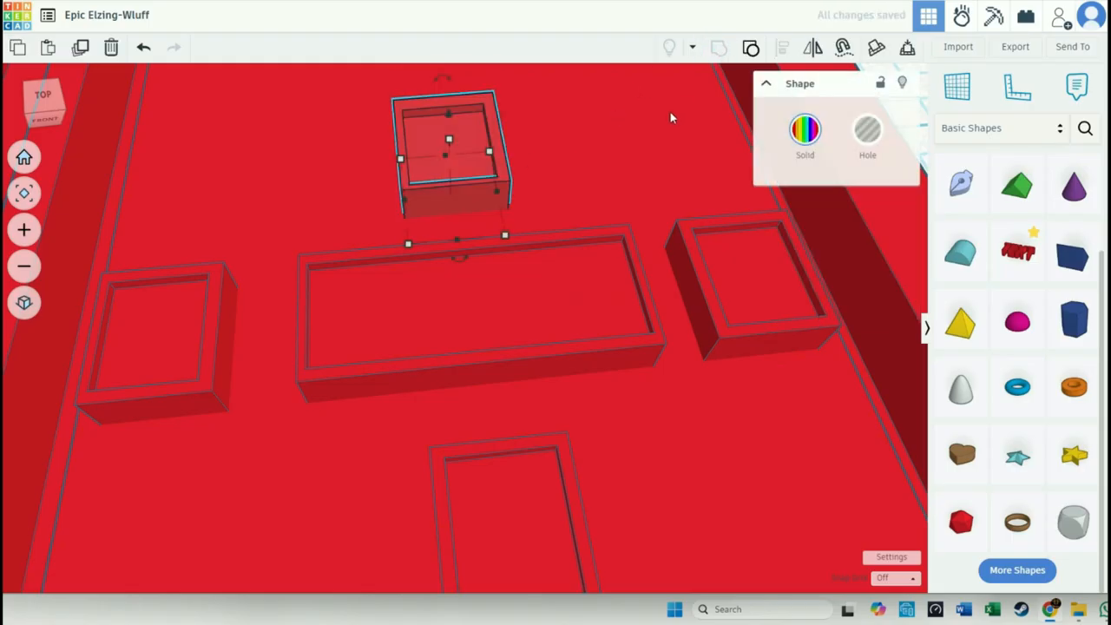
pyautogui.hotkey('ctrl', 'z')
# - Nudge the hole on the upper button slightly right and back to even the rim, and group it with the button to cut the recess
pyautogui.click(476, 148)
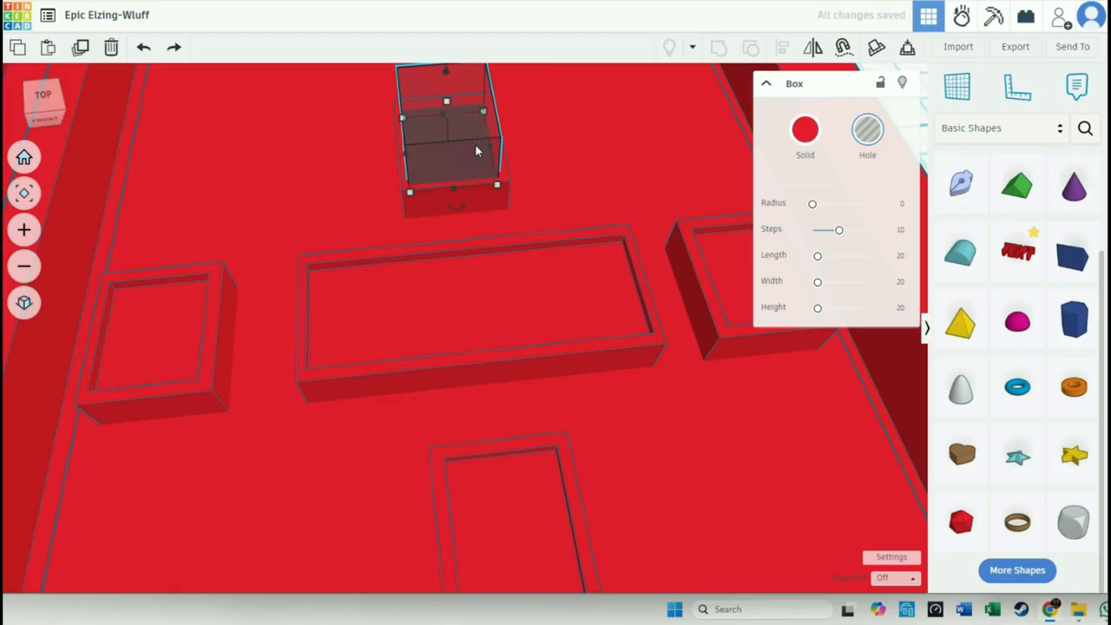
pyautogui.press('Right')
pyautogui.press('Right')
pyautogui.press('Right')
pyautogui.press('Right')
pyautogui.press('Up')
pyautogui.press('Up')
pyautogui.press('Up')
pyautogui.press('Up')
pyautogui.press('Up')
pyautogui.press('Up')
pyautogui.press('Up')
pyautogui.press('Up')
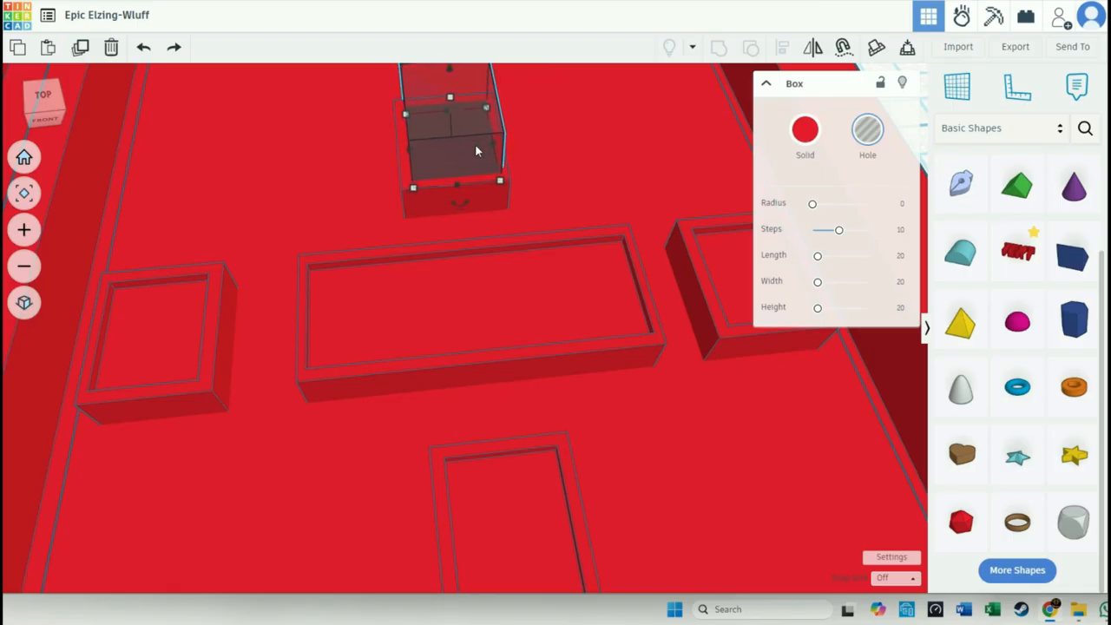
pyautogui.keyDown('shift'); pyautogui.click(478, 199); pyautogui.keyUp('shift')
pyautogui.click(717, 47)
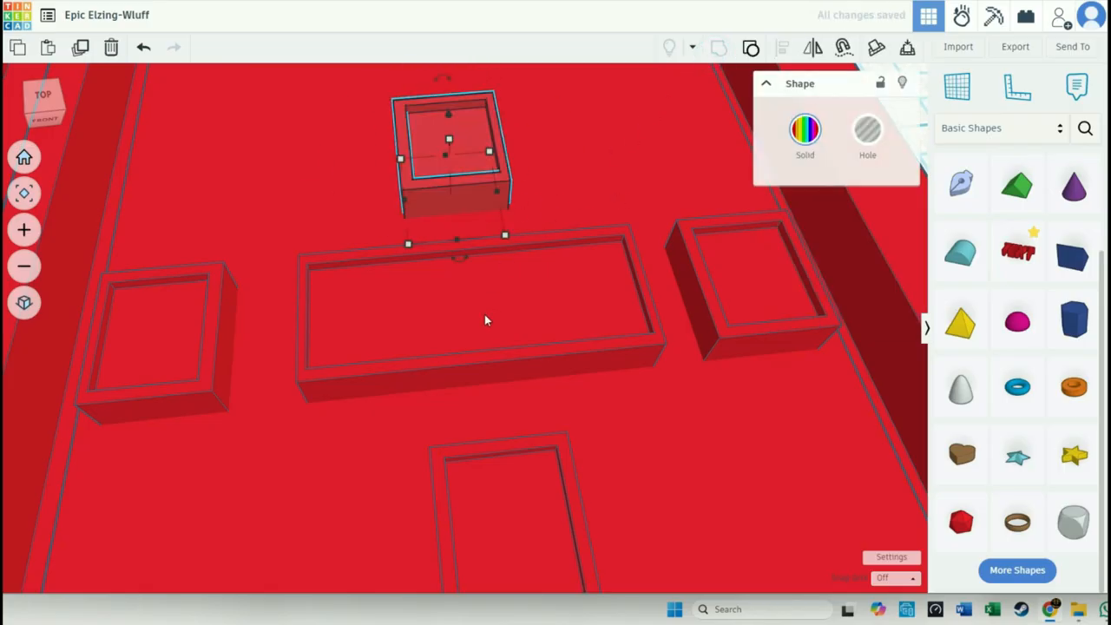
# - Check the whole device against the TemPad_img.jpg reference picture
pyautogui.click(24, 157)
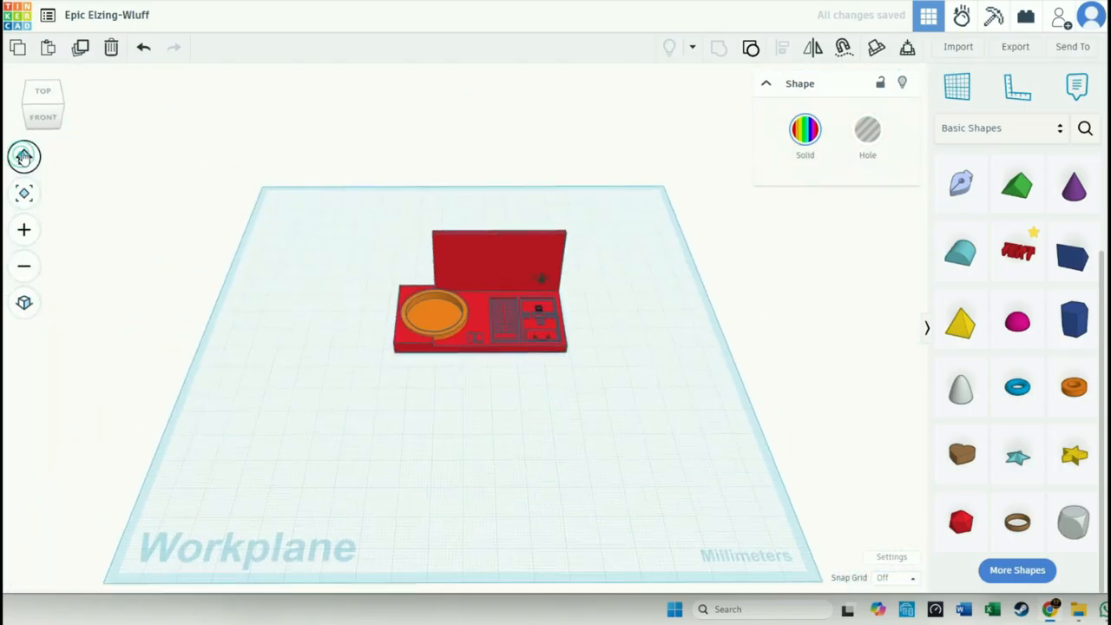
pyautogui.click(563, 379)
pyautogui.scroll(5, 568, 373)
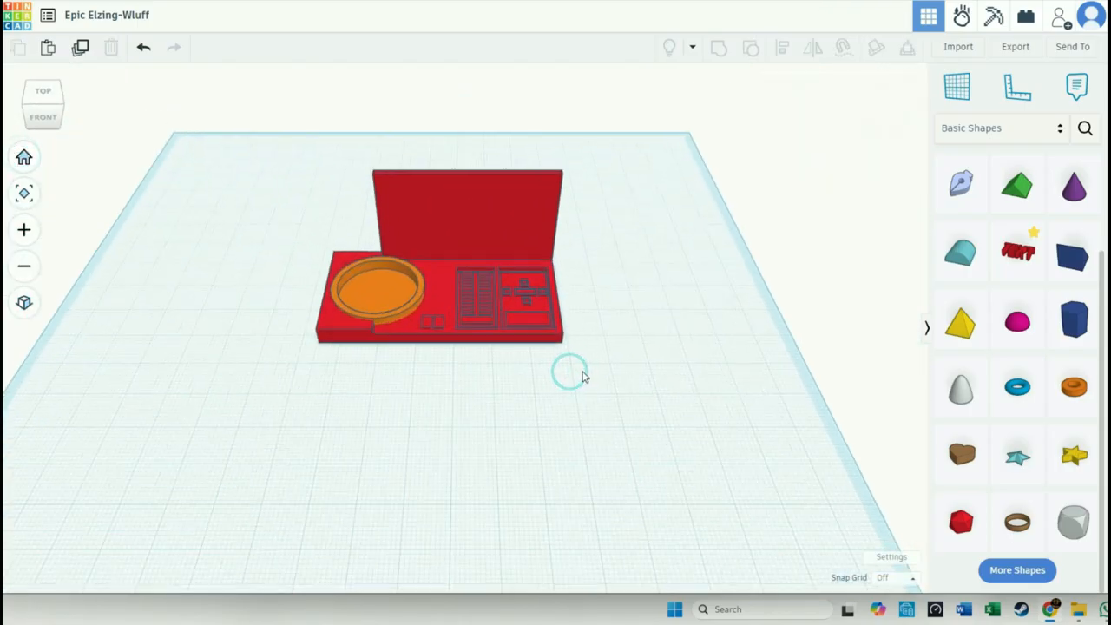
pyautogui.moveTo(564, 363); pyautogui.dragTo(749, 528, button='middle')
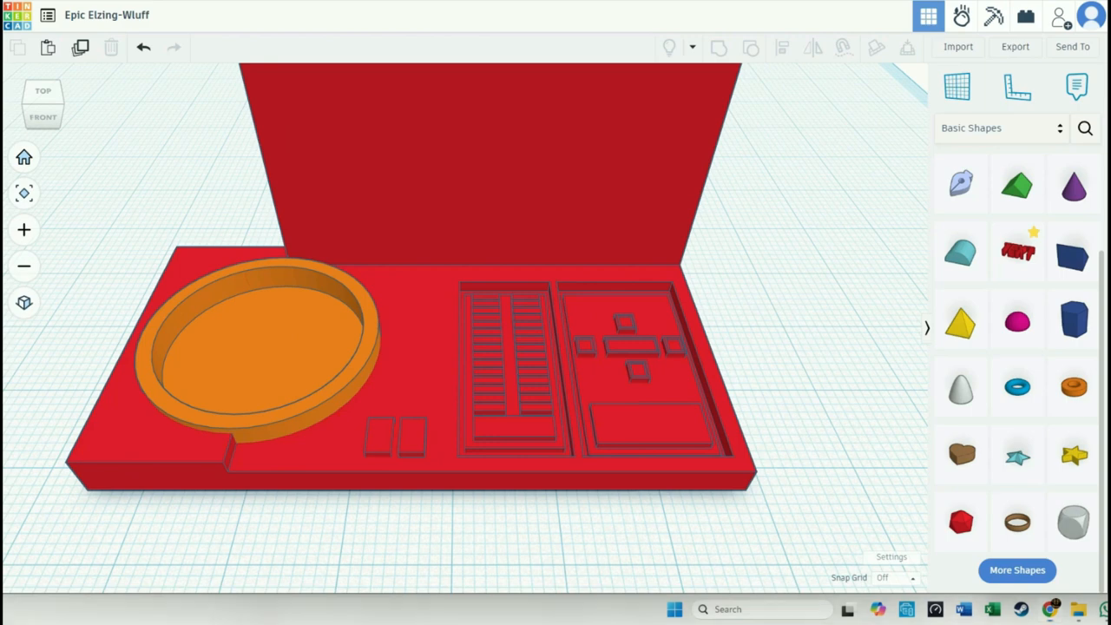
pyautogui.moveTo(526, 621); pyautogui.dragTo(518, 70)
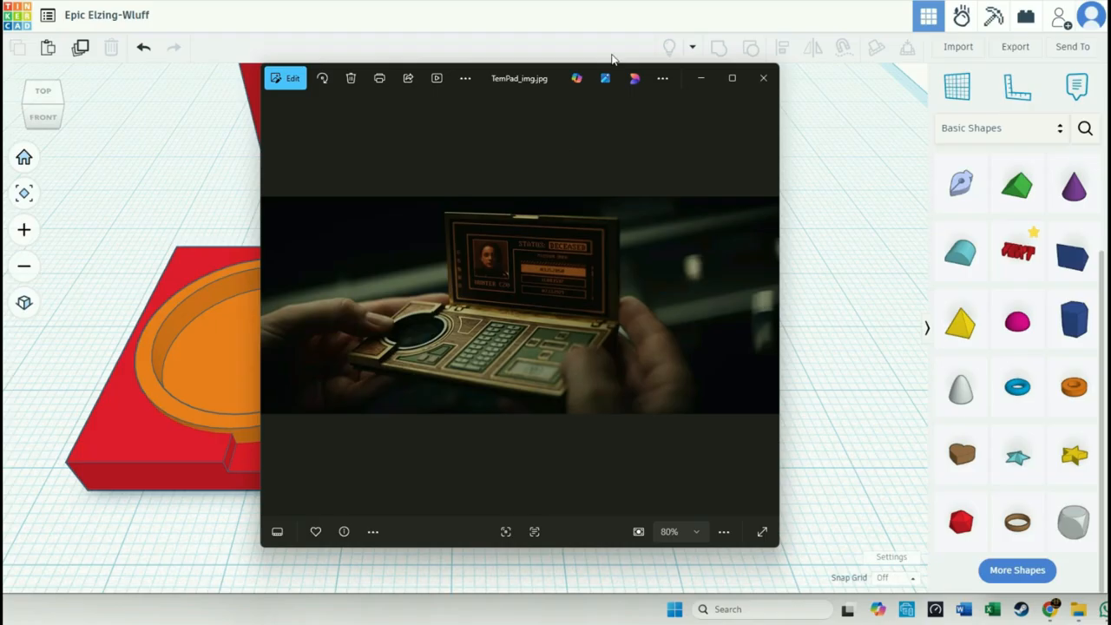
pyautogui.hotkey('alt', 'Tab')
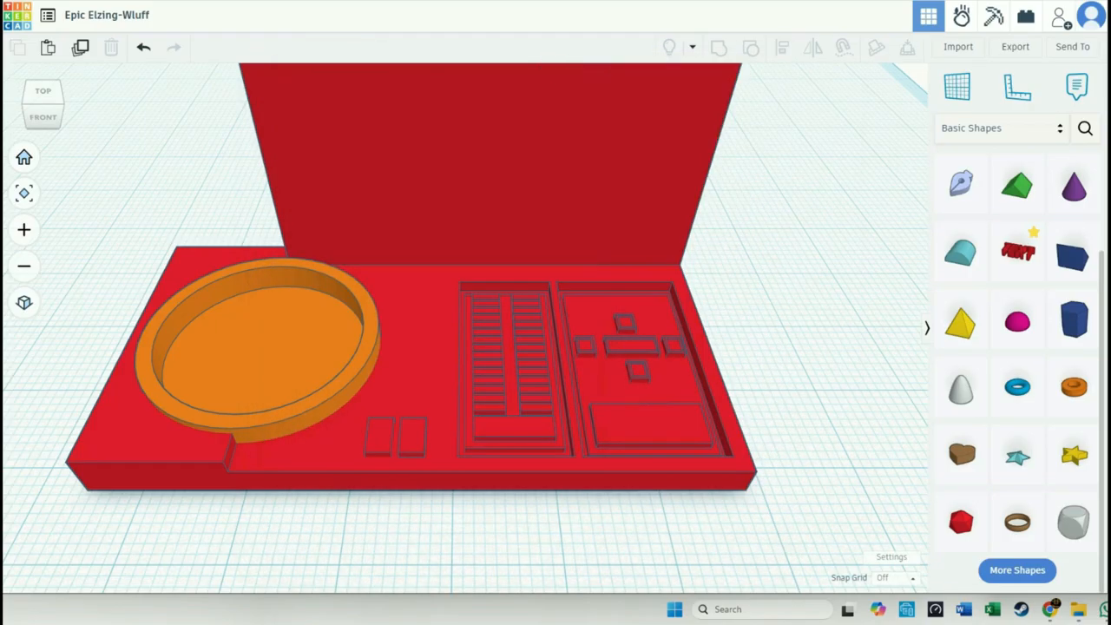
# - Add a six-sided polygon beside the device and rotate it flat on the workplane so that one side faces the front
pyautogui.moveTo(816, 233); pyautogui.dragTo(814, 257, button='right')
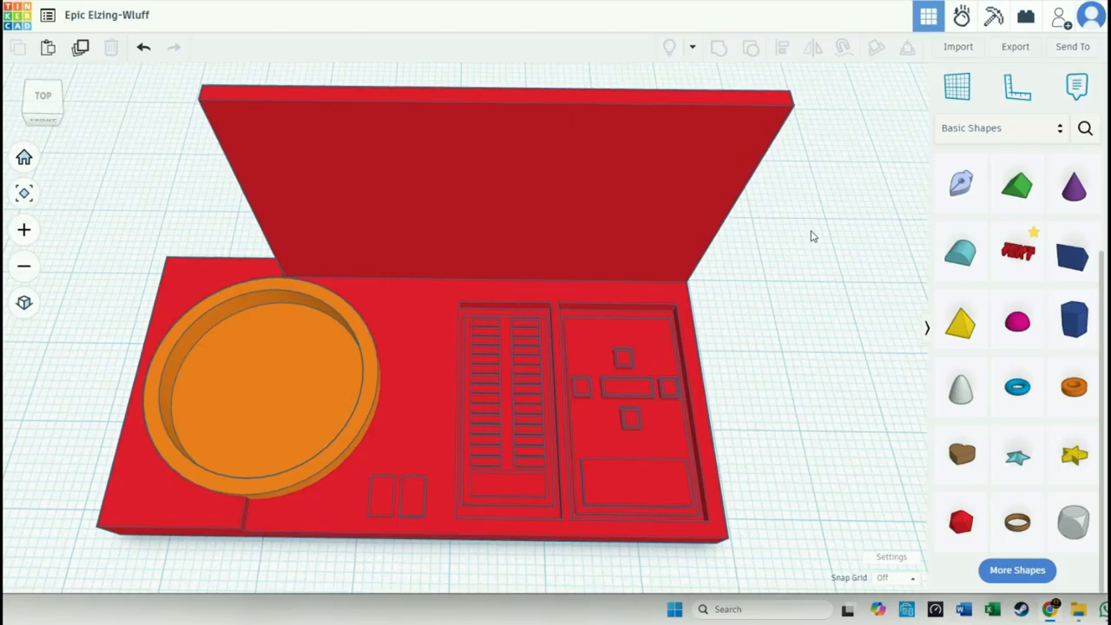
pyautogui.moveTo(1066, 326); pyautogui.dragTo(776, 322)
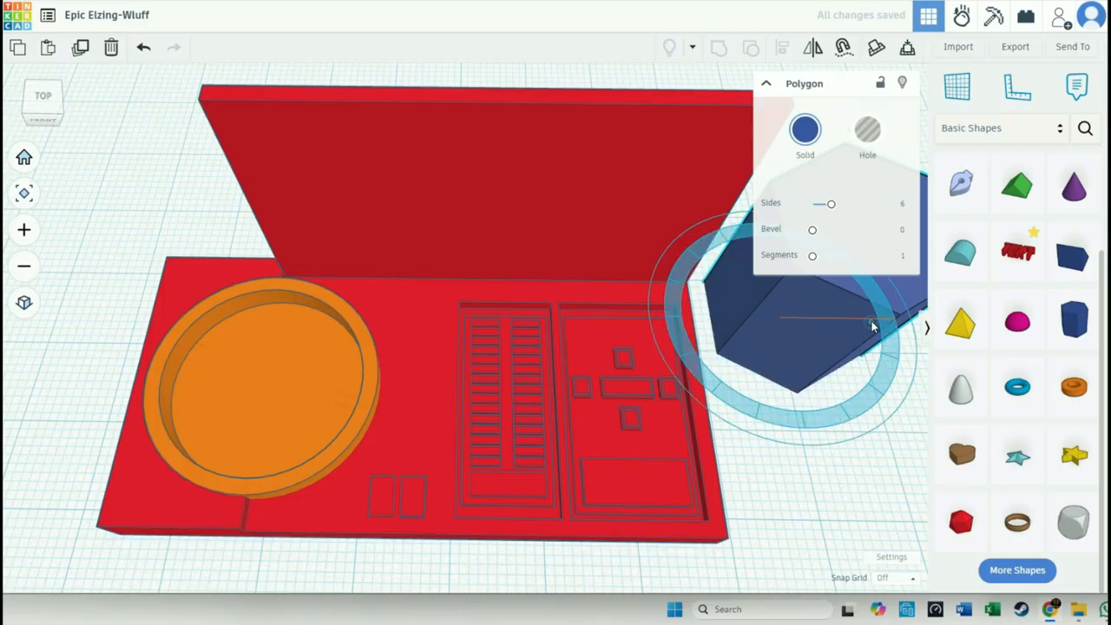
pyautogui.moveTo(873, 321); pyautogui.dragTo(788, 238)
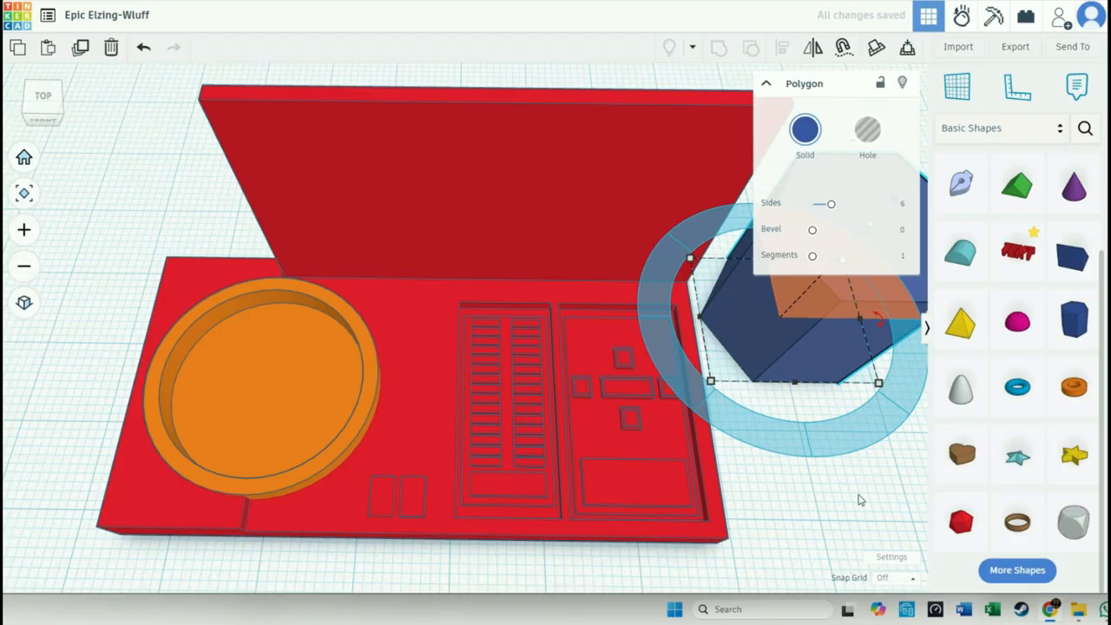
pyautogui.click(848, 466)
pyautogui.moveTo(843, 454); pyautogui.dragTo(724, 430, button='middle')
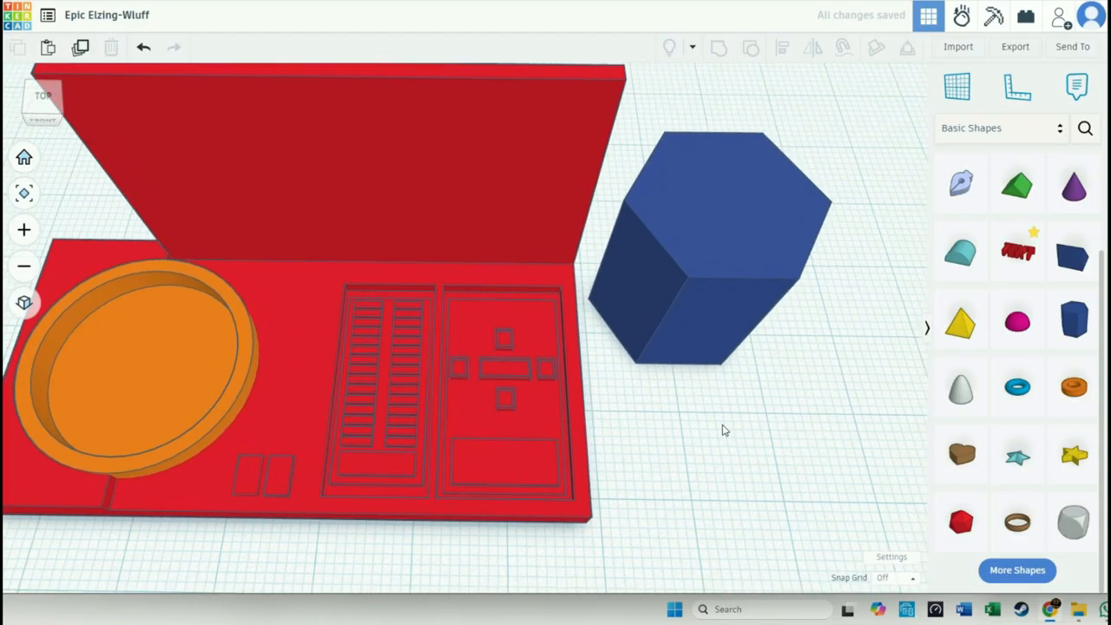
# - Tip the polygon over so that its hexagonal face points to the front
pyautogui.click(726, 290)
pyautogui.moveTo(847, 388); pyautogui.dragTo(743, 377, button='middle')
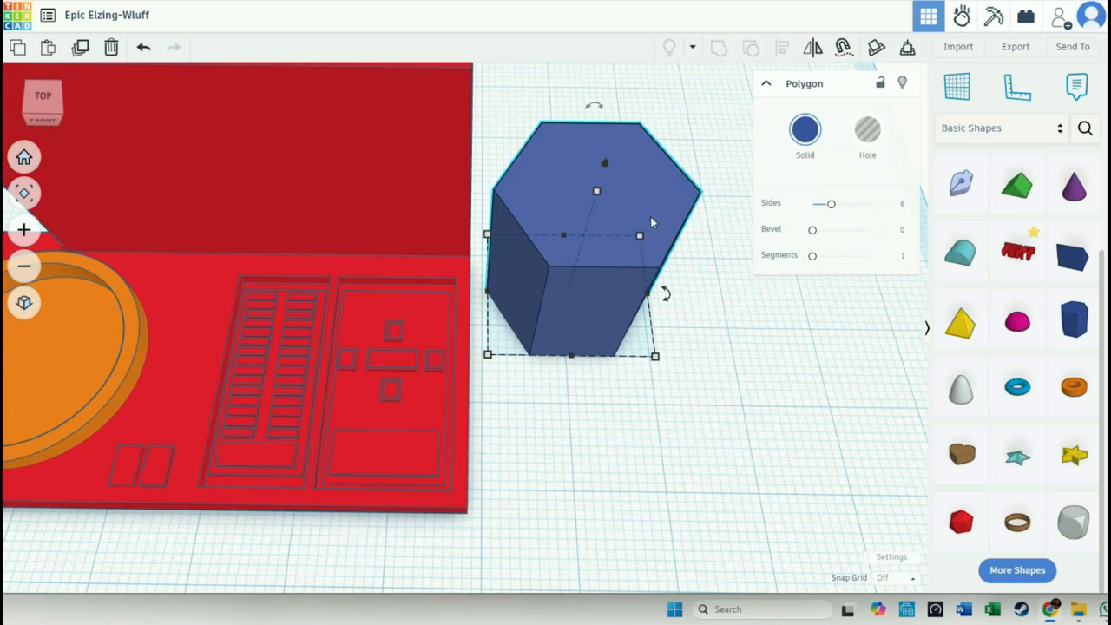
pyautogui.moveTo(702, 414); pyautogui.dragTo(817, 351, button='right')
pyautogui.moveTo(580, 100); pyautogui.dragTo(657, 215)
pyautogui.click(756, 384)
pyautogui.moveTo(756, 385); pyautogui.dragTo(588, 329, button='right')
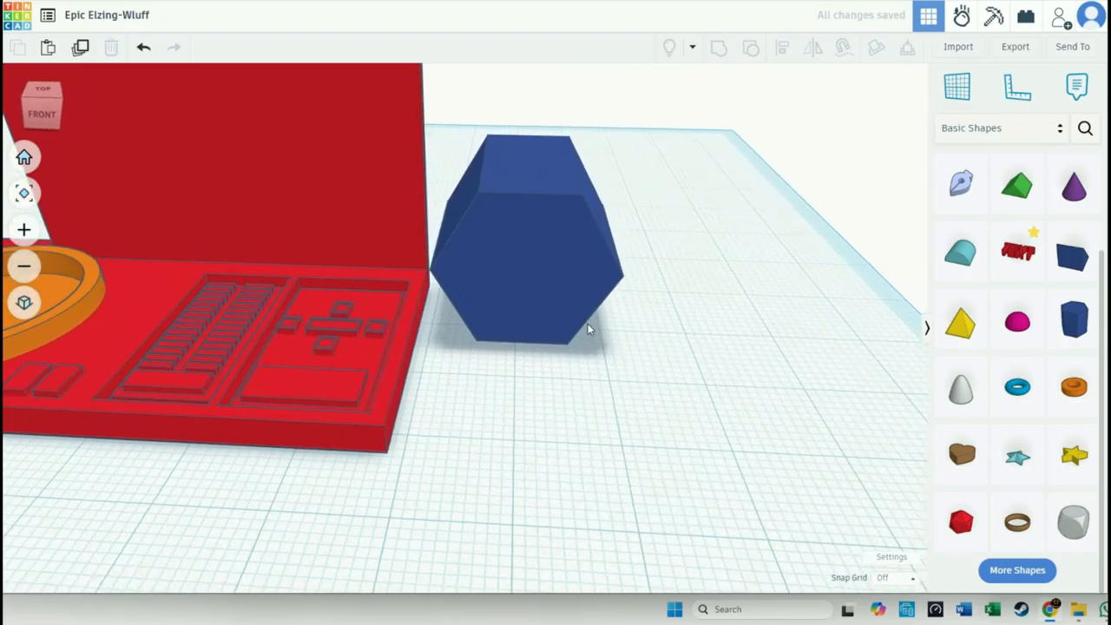
# - Turn the polygon into a hole and move it up to the middle of the screen's upper edge
pyautogui.click(569, 302)
pyautogui.click(867, 132)
pyautogui.moveTo(563, 374); pyautogui.dragTo(733, 448, button='right')
pyautogui.moveTo(700, 373); pyautogui.dragTo(368, 313)
pyautogui.moveTo(388, 153); pyautogui.dragTo(388, 24)
pyautogui.moveTo(629, 296); pyautogui.dragTo(701, 339, button='middle')
pyautogui.scroll(-3, 667, 370)
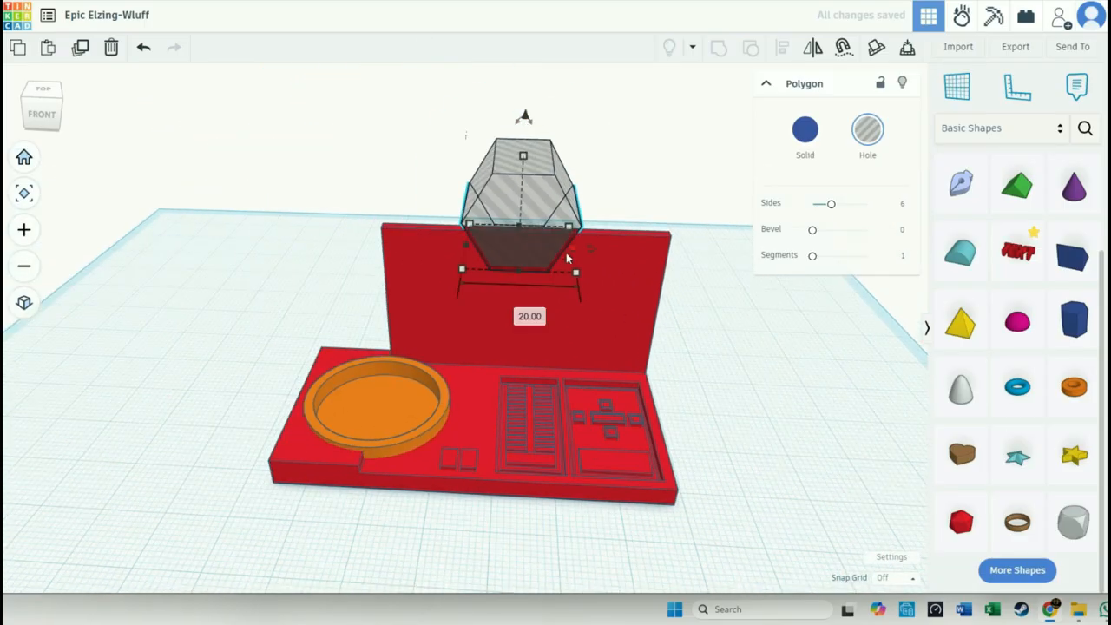
# - Shrink the hexagonal hole, set the snap grid to 1.0 mm, and nudge the hole forward so it passes through the screen
pyautogui.moveTo(576, 276); pyautogui.dragTo(529, 222)
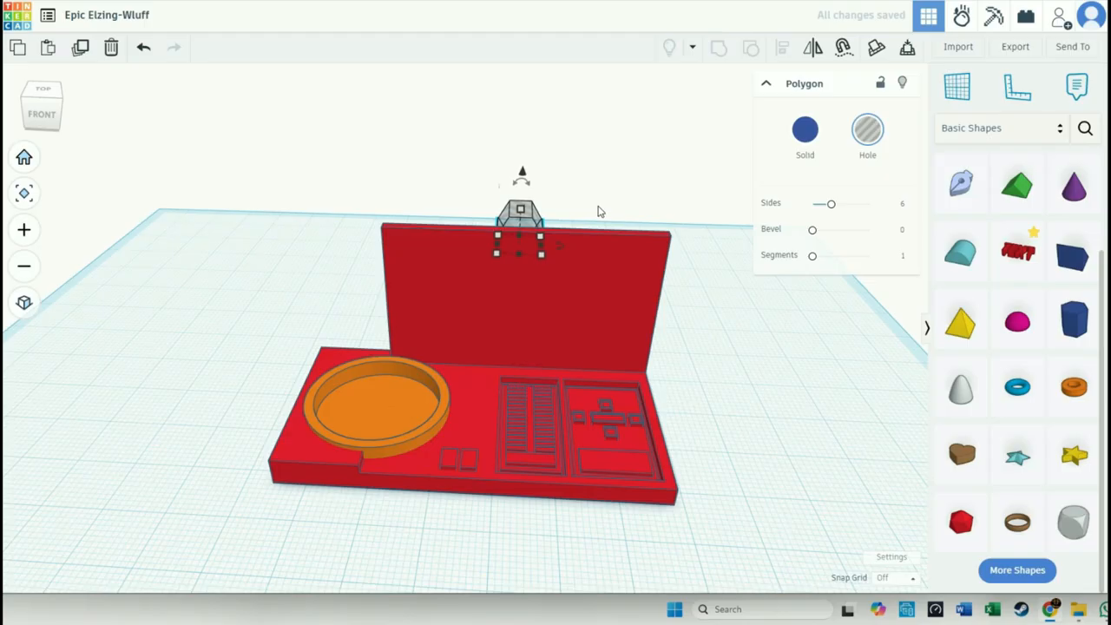
pyautogui.click(894, 577)
pyautogui.click(900, 495)
pyautogui.press('Down')
pyautogui.press('Down')
pyautogui.press('Down')
pyautogui.press('Down')
pyautogui.press('Down')
pyautogui.press('Down')
pyautogui.press('Down')
pyautogui.press('Down')
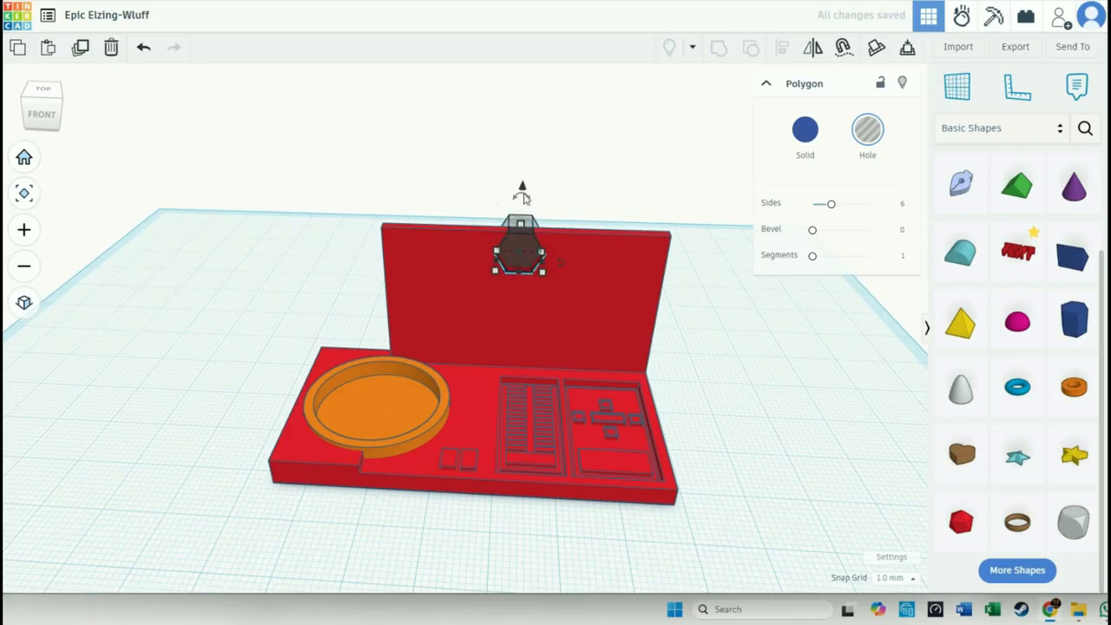
# - Raise the hexagonal hole so only its lower part overlaps the screen's upper edge, and group it with the device to cut a notch
pyautogui.scroll(5, 527, 207)
pyautogui.moveTo(492, 279); pyautogui.dragTo(511, 153)
pyautogui.keyDown('shift'); pyautogui.click(676, 374); pyautogui.keyUp('shift')
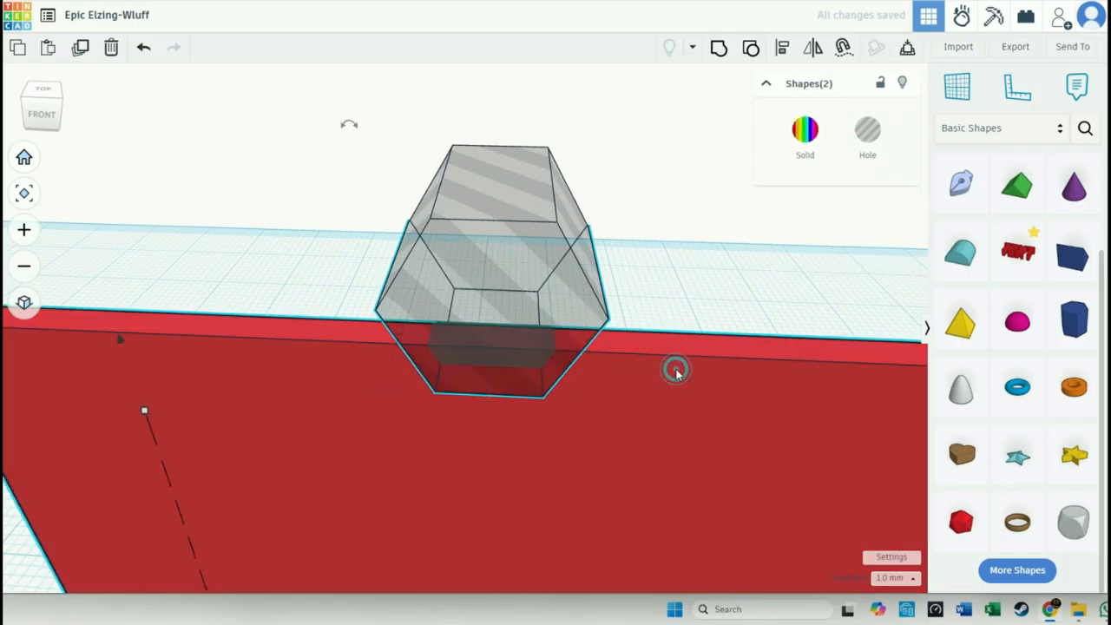
pyautogui.click(719, 46)
pyautogui.click(667, 318)
pyautogui.scroll(-5, 678, 318)
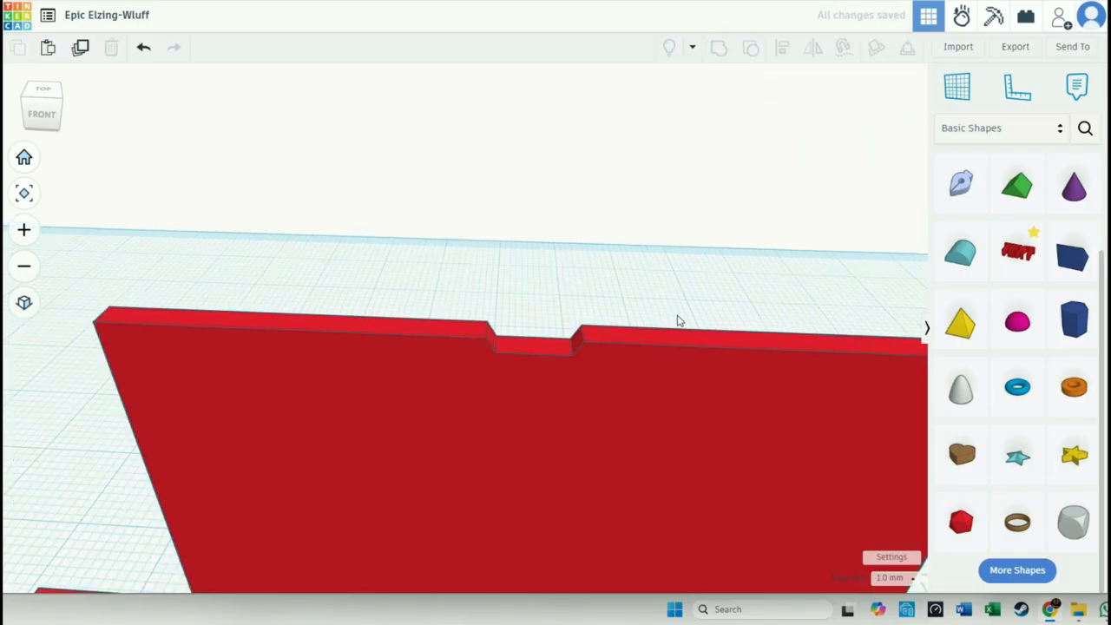
pyautogui.moveTo(834, 482); pyautogui.dragTo(751, 356, button='middle')
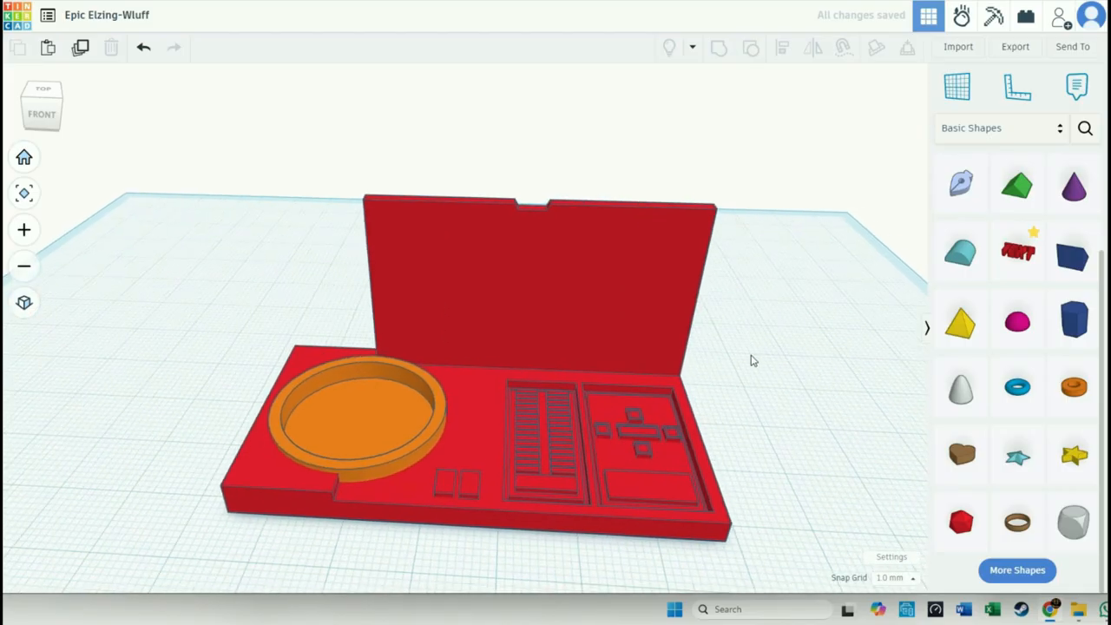
# - Add a box as a hole and place it on the base over part of the dish and the two small buttons
pyautogui.moveTo(1110, 148); pyautogui.dragTo(1110, 104)
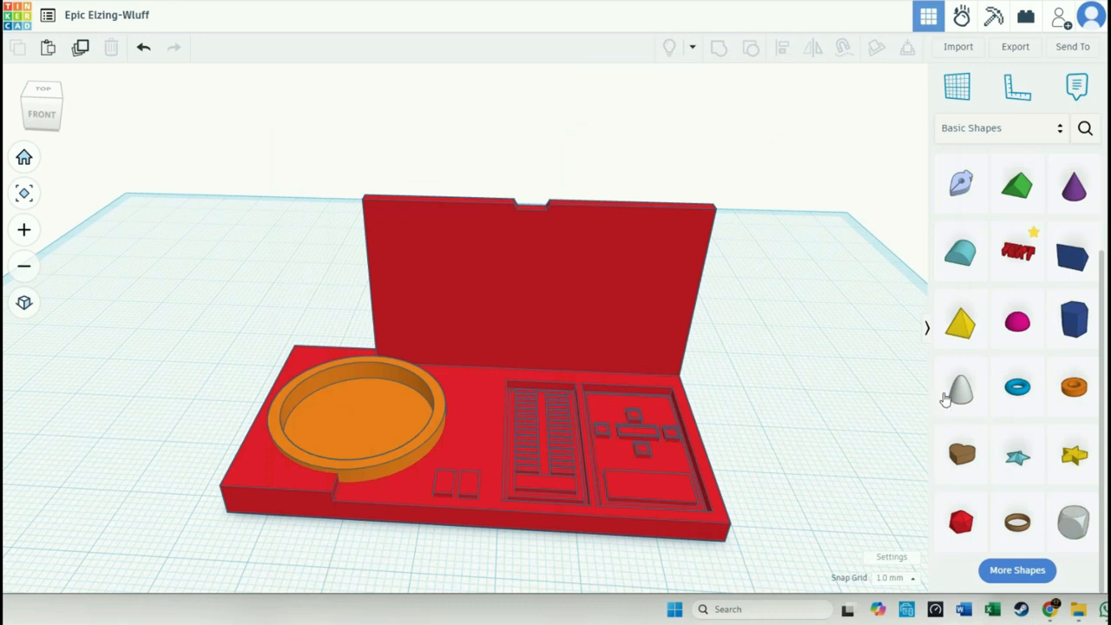
pyautogui.click(863, 457)
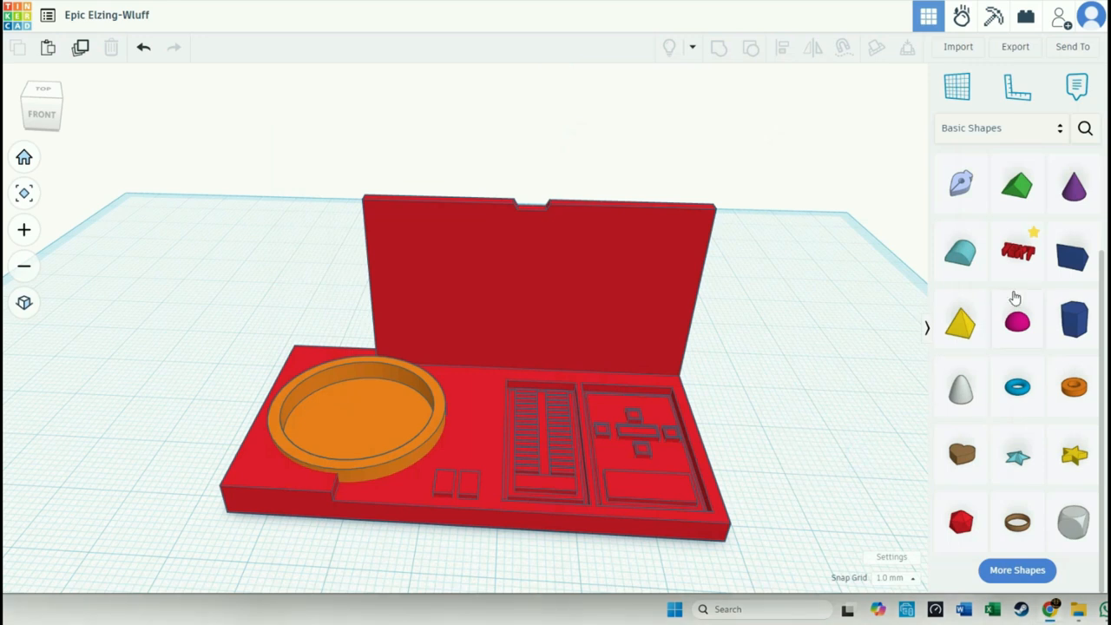
pyautogui.scroll(3, 1033, 248)
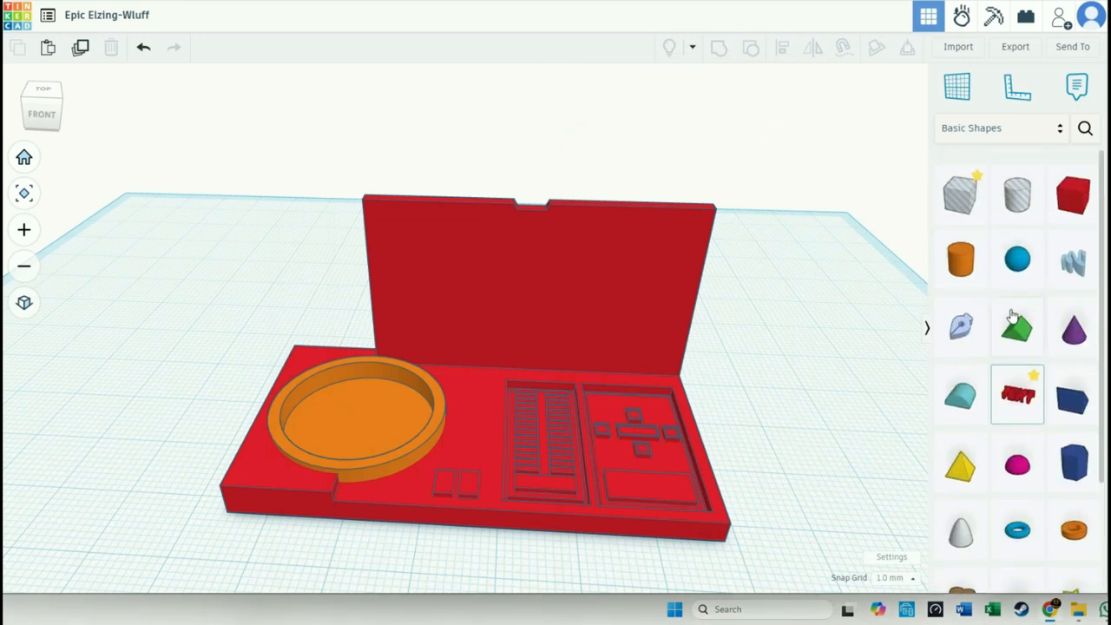
pyautogui.moveTo(1066, 213); pyautogui.dragTo(783, 396)
pyautogui.moveTo(803, 486); pyautogui.dragTo(747, 458, button='right')
pyautogui.click(865, 146)
pyautogui.moveTo(798, 498); pyautogui.dragTo(808, 450, button='right')
pyautogui.moveTo(805, 412); pyautogui.dragTo(391, 482)
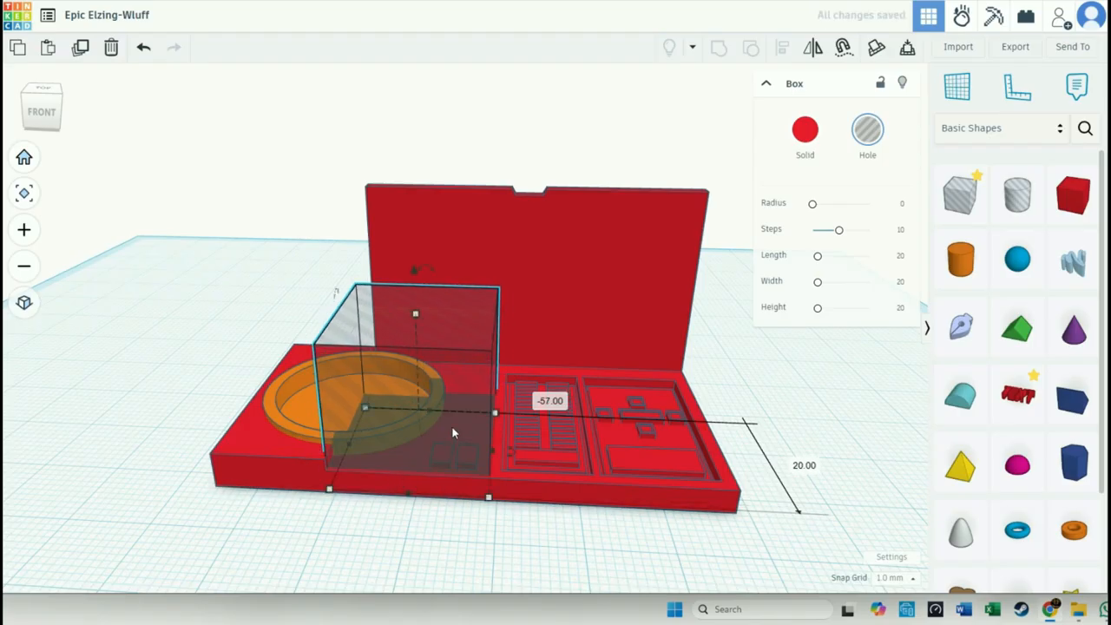
# - Stretch the box hole's depth to 29 mm towards the screen and raise it by 3 mm
pyautogui.moveTo(423, 416); pyautogui.dragTo(444, 388)
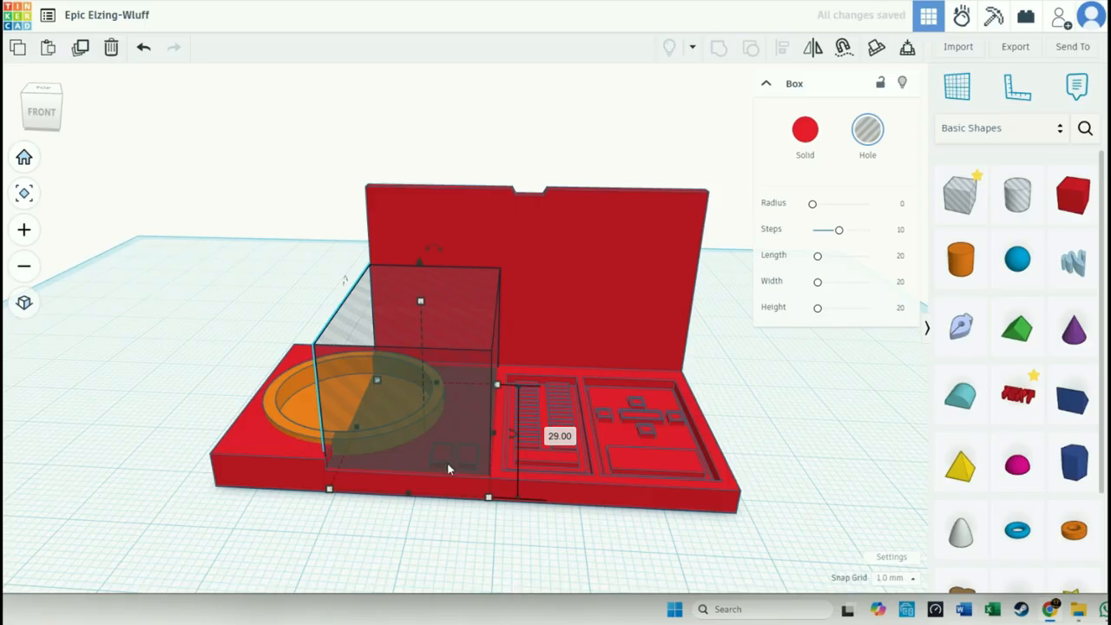
pyautogui.moveTo(420, 263); pyautogui.dragTo(423, 243)
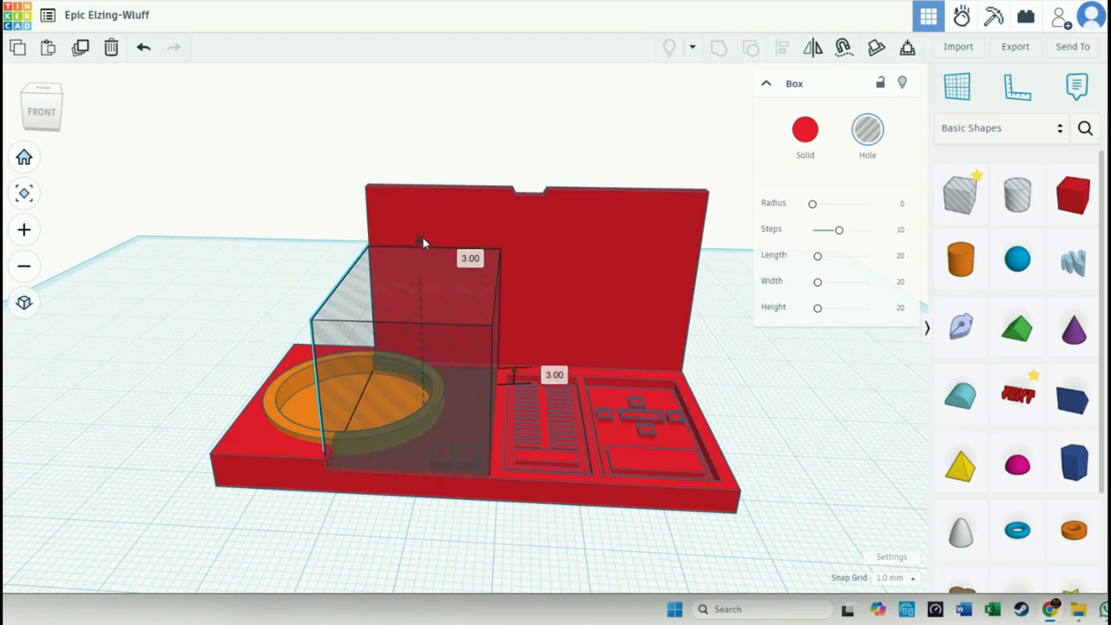
# - Ungroup the red device body
pyautogui.click(537, 480)
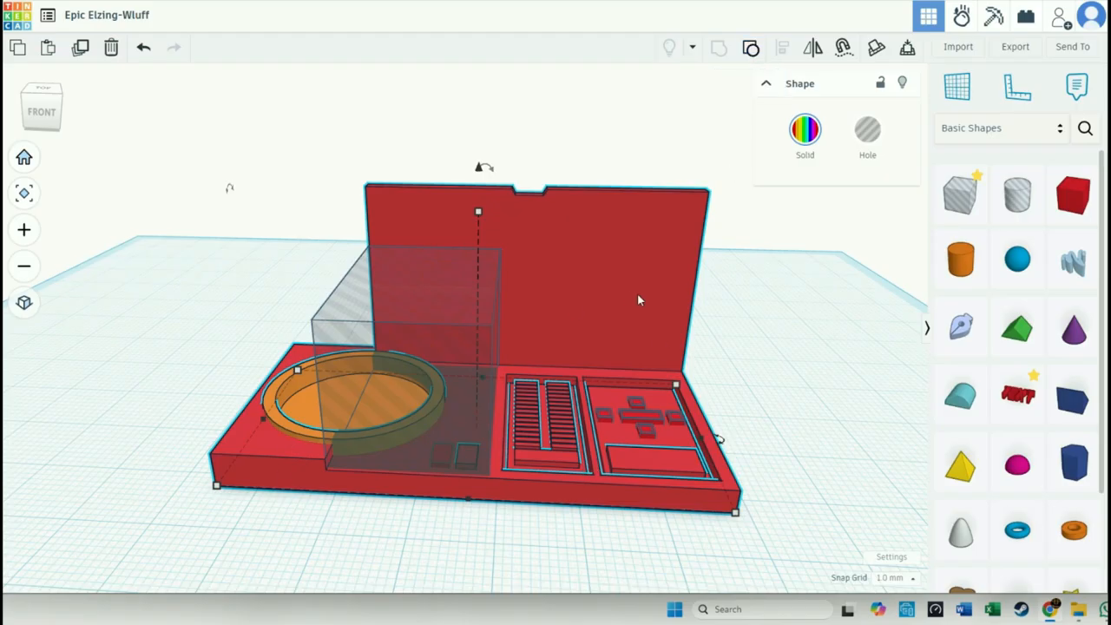
pyautogui.click(752, 53)
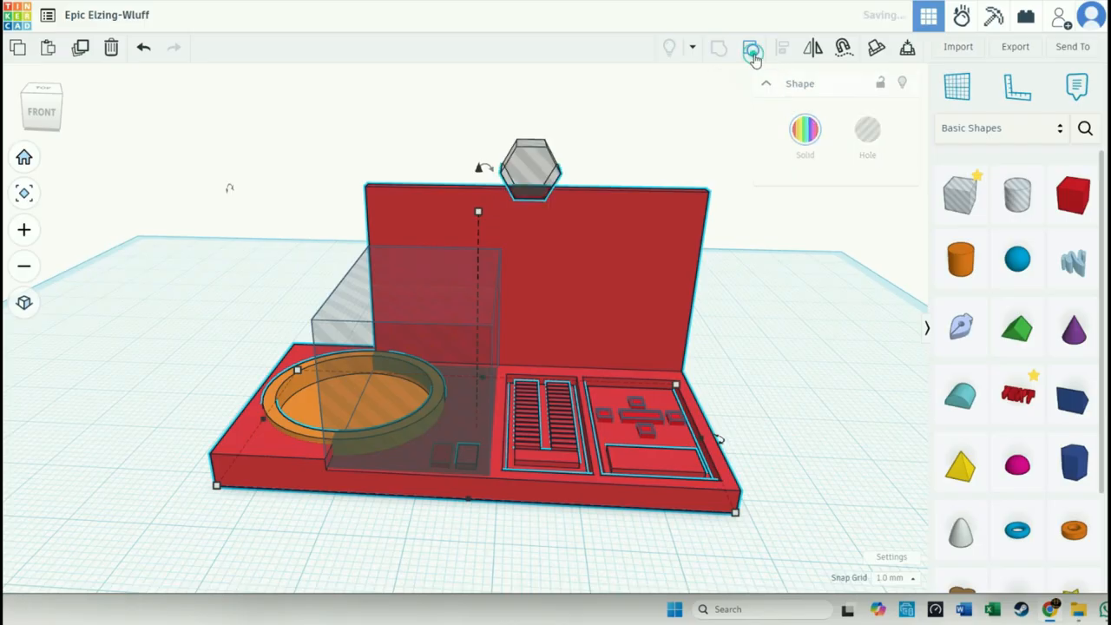
# - Ungroup the device through its nested groups until the base, screen, dish and hole shapes are separate
pyautogui.click(752, 54)
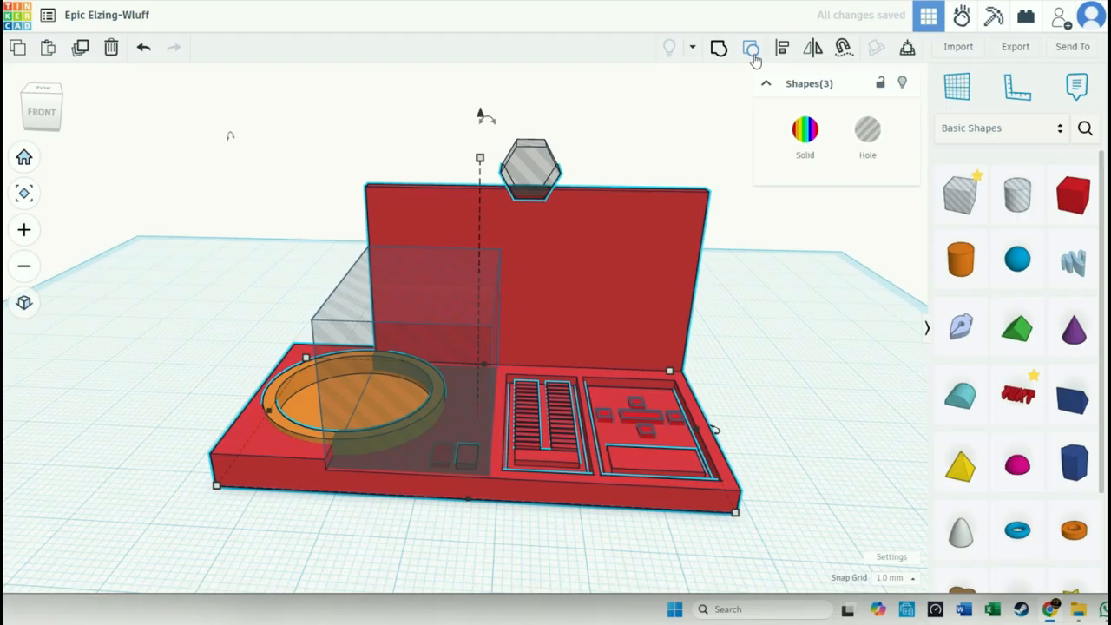
pyautogui.click(753, 54)
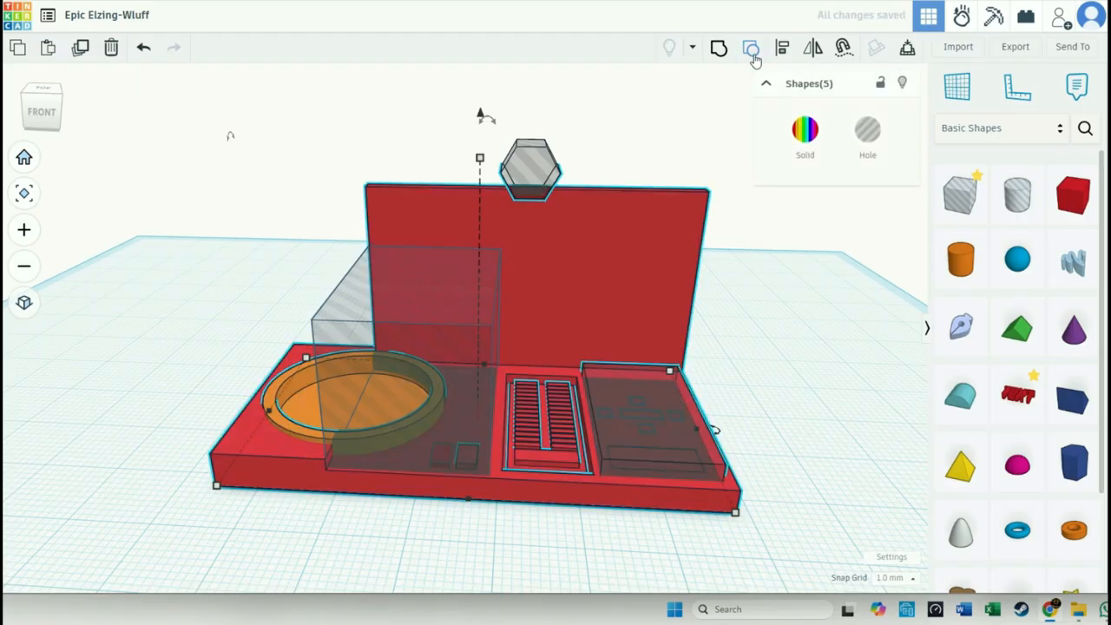
pyautogui.click(752, 54)
pyautogui.click(752, 53)
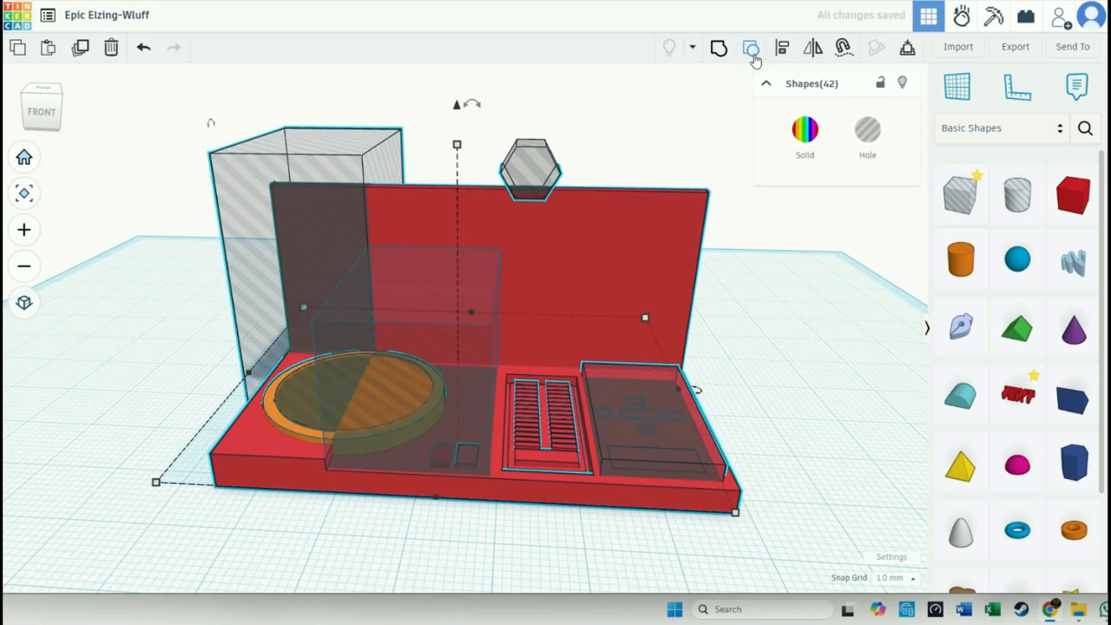
pyautogui.click(287, 582)
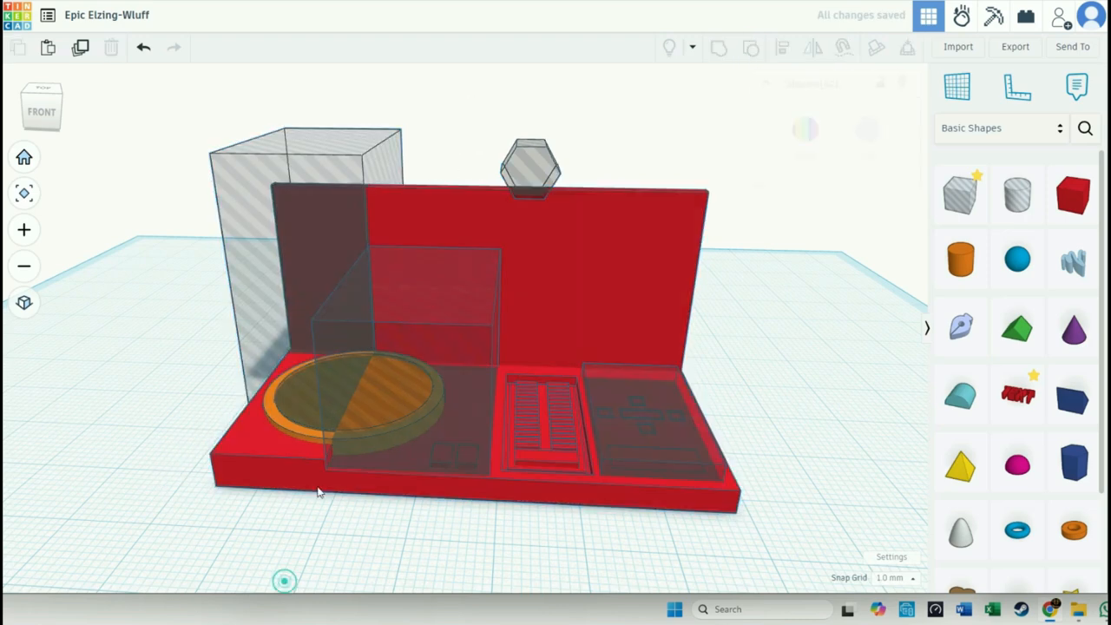
# - Group the orange dish cylinder with its inner cylinder hole to hollow the dish
pyautogui.click(314, 436)
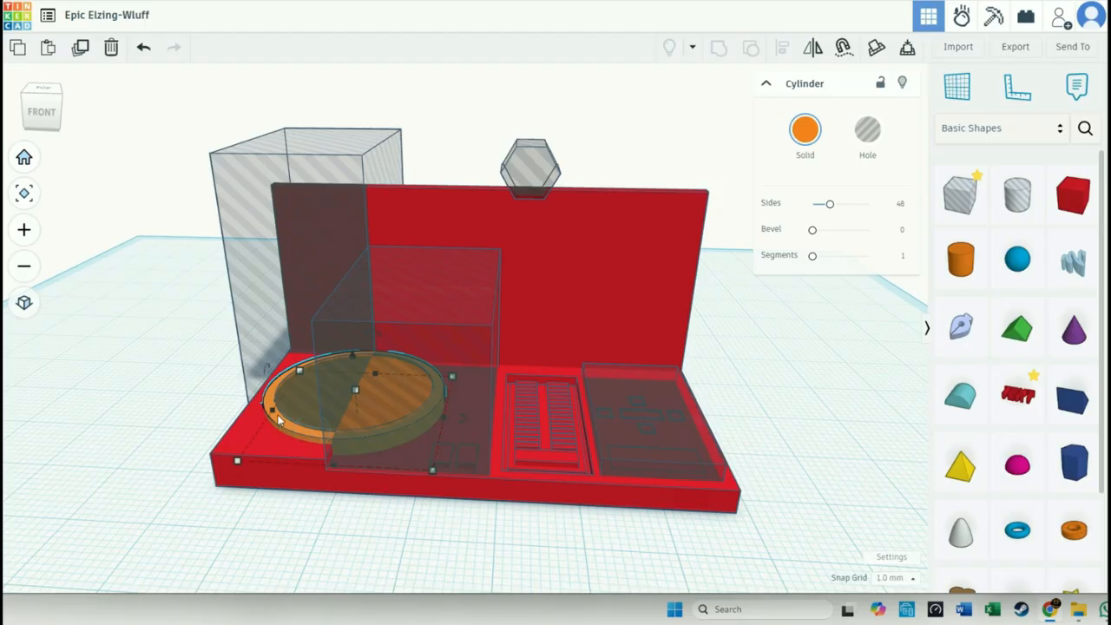
pyautogui.keyDown('shift'); pyautogui.click(279, 417); pyautogui.keyUp('shift')
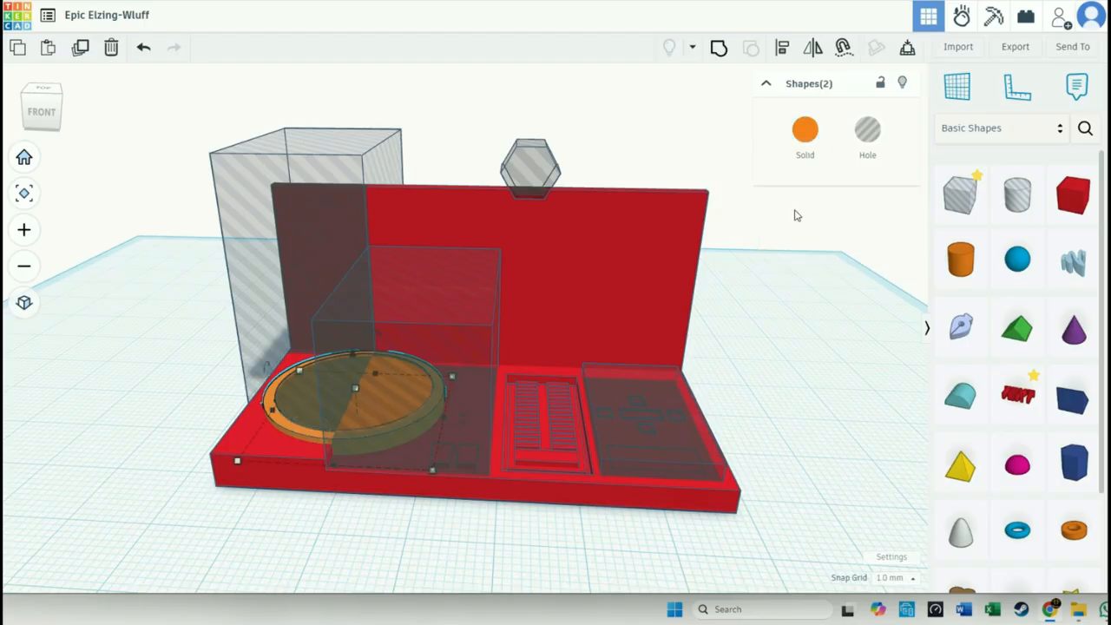
pyautogui.click(719, 47)
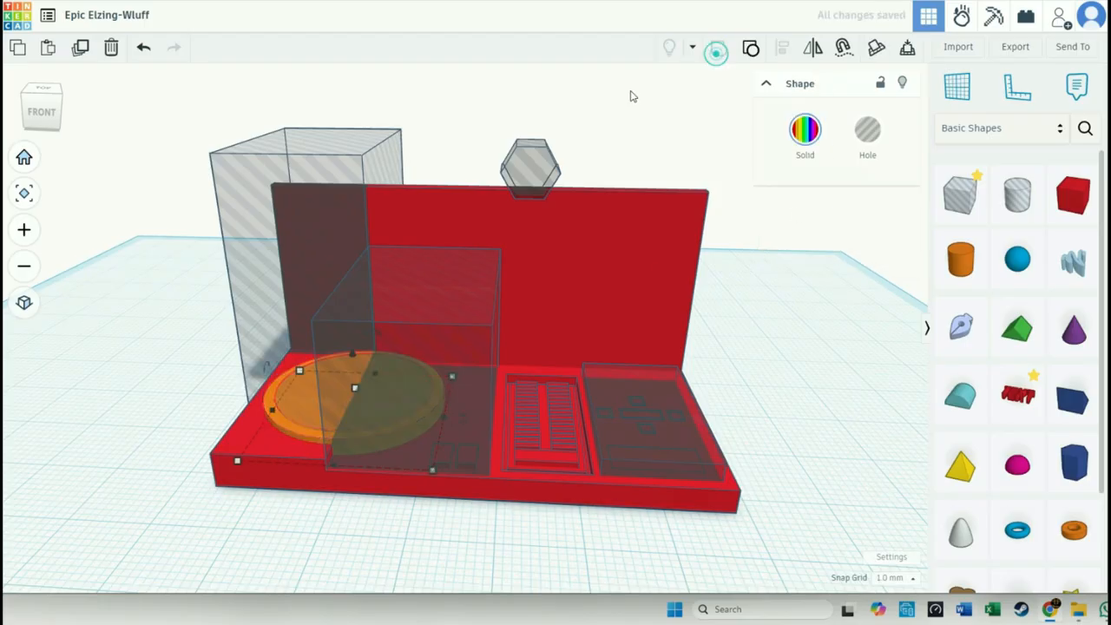
pyautogui.click(365, 562)
# - Group the hollowed dish with the box hole above it to cut down part of its rim
pyautogui.click(309, 433)
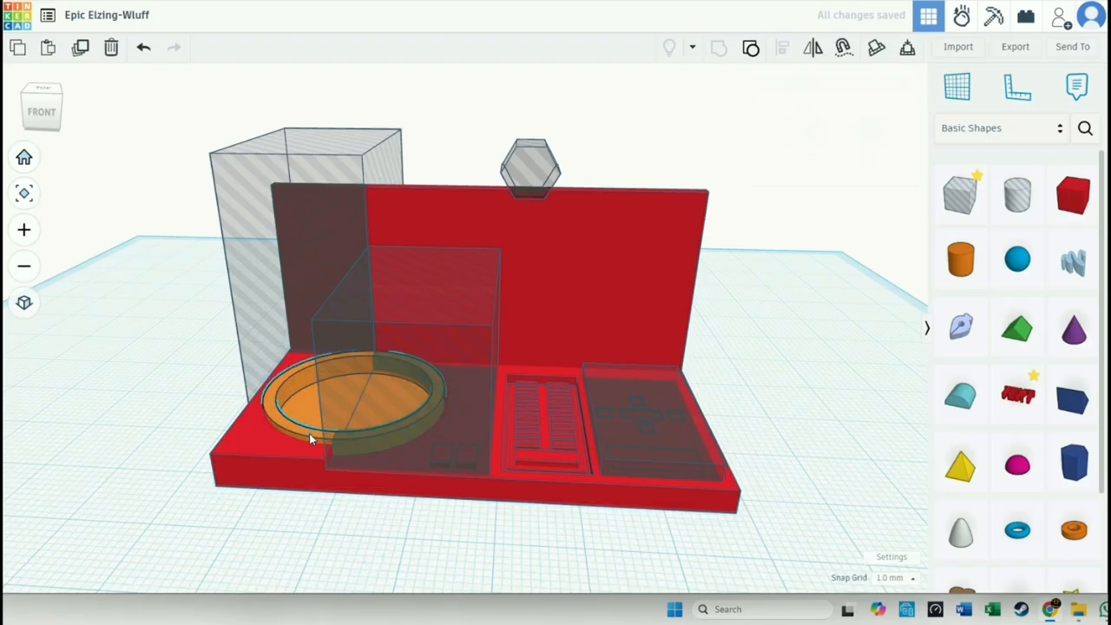
pyautogui.keyDown('shift'); pyautogui.click(391, 465); pyautogui.keyUp('shift')
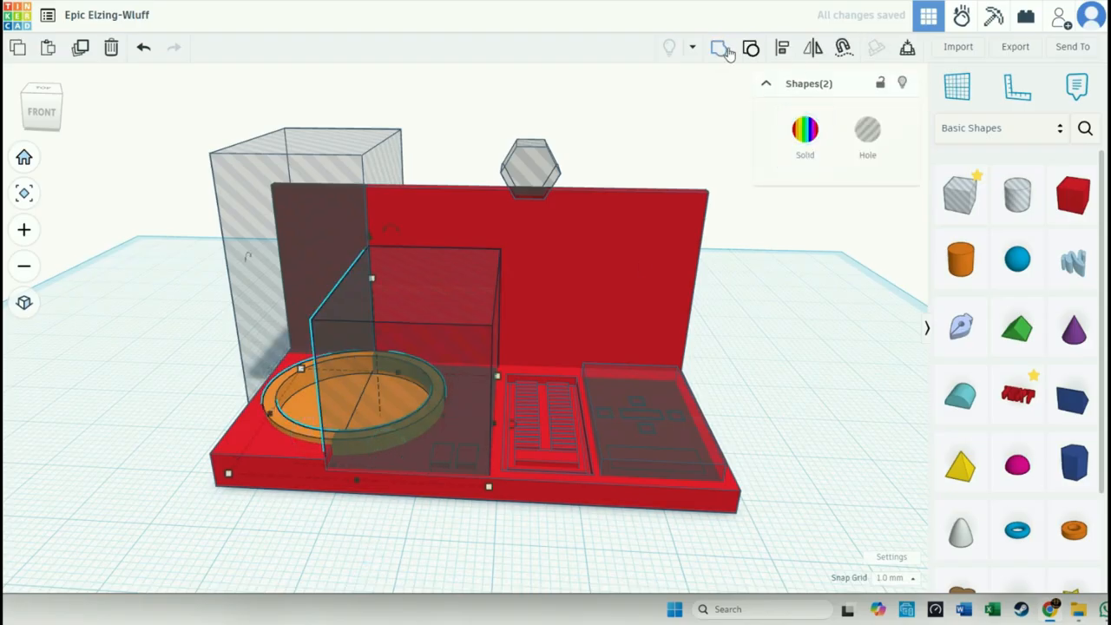
pyautogui.click(724, 48)
pyautogui.click(438, 524)
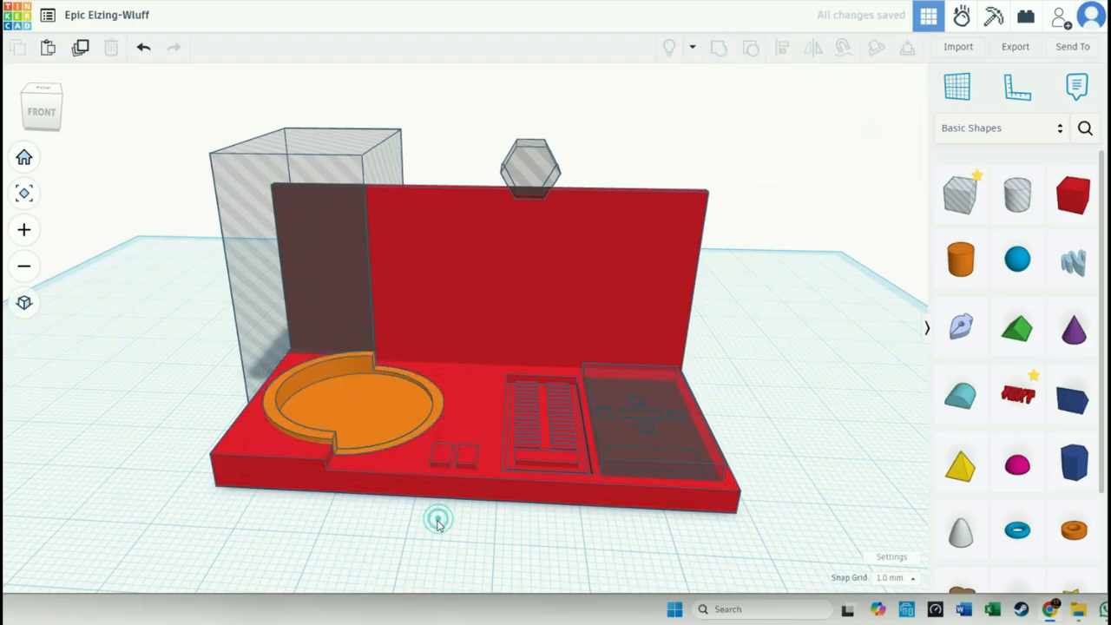
# - Group the keypad box hole with the red base to restore the keypad recess
pyautogui.click(667, 475)
pyautogui.keyDown('shift'); pyautogui.click(671, 496); pyautogui.keyUp('shift')
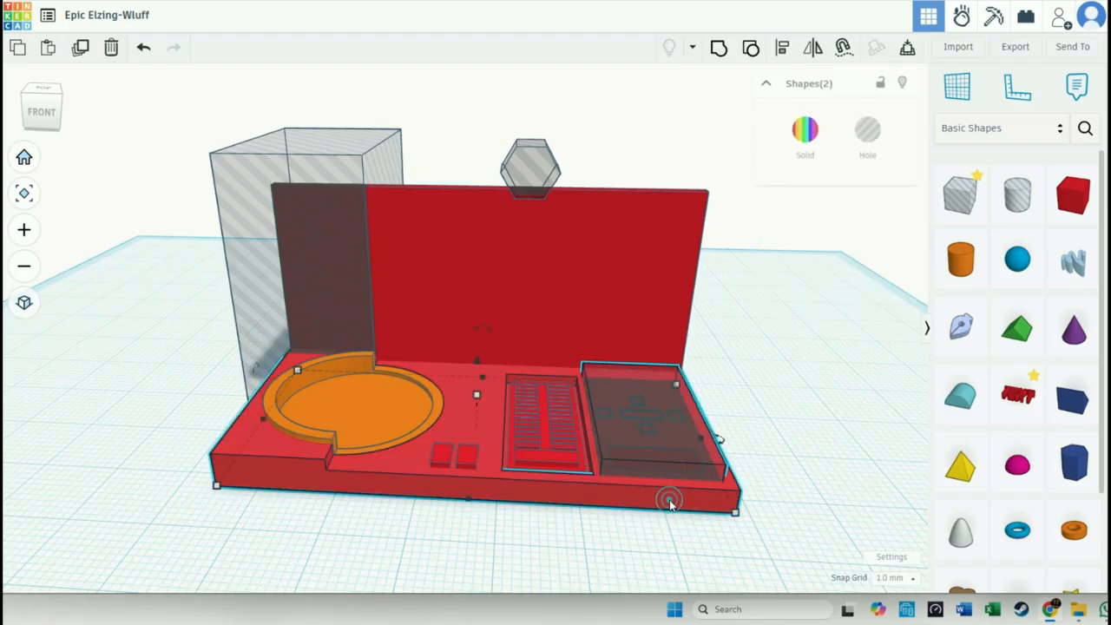
pyautogui.click(719, 48)
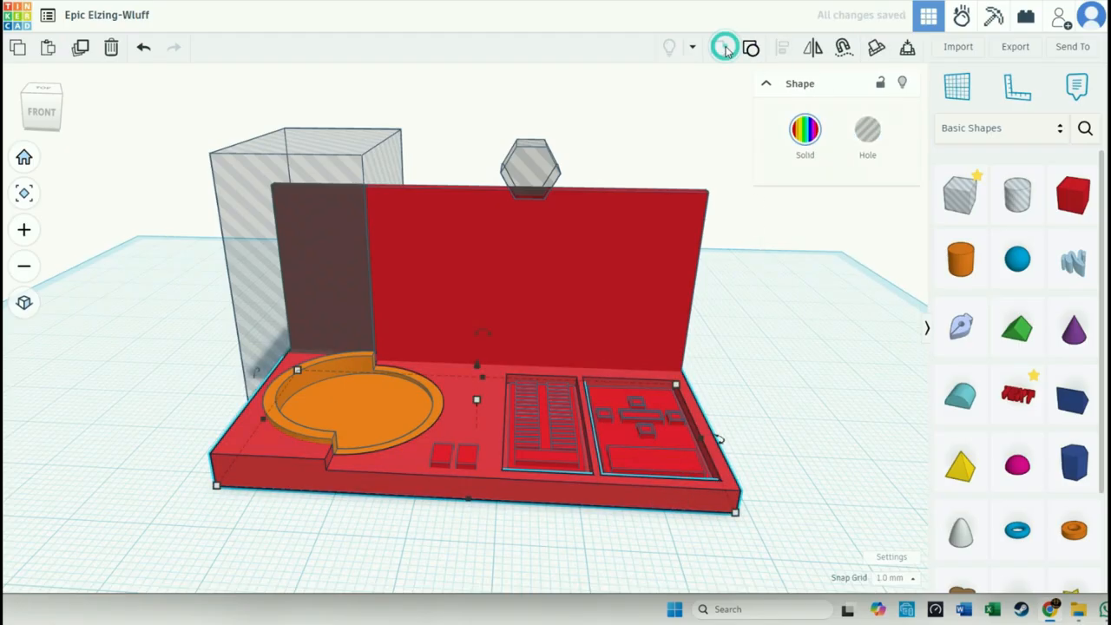
pyautogui.click(790, 395)
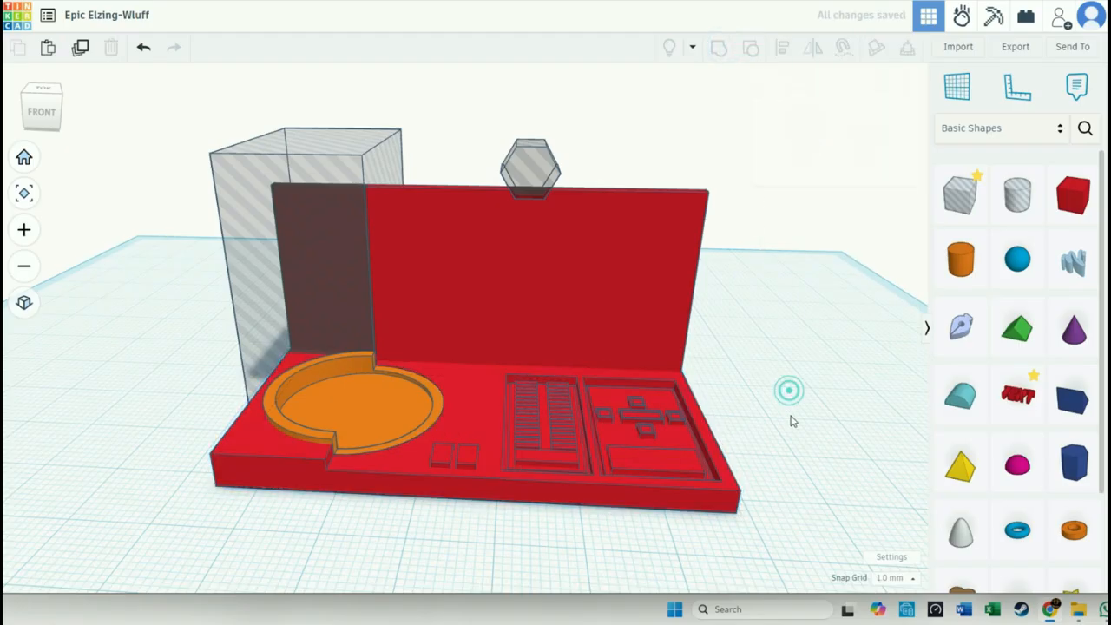
# - Group the tall box hole with the upright screen to trim off the part of the screen behind the dish
pyautogui.click(313, 298)
pyautogui.keyDown('shift'); pyautogui.click(417, 267); pyautogui.keyUp('shift')
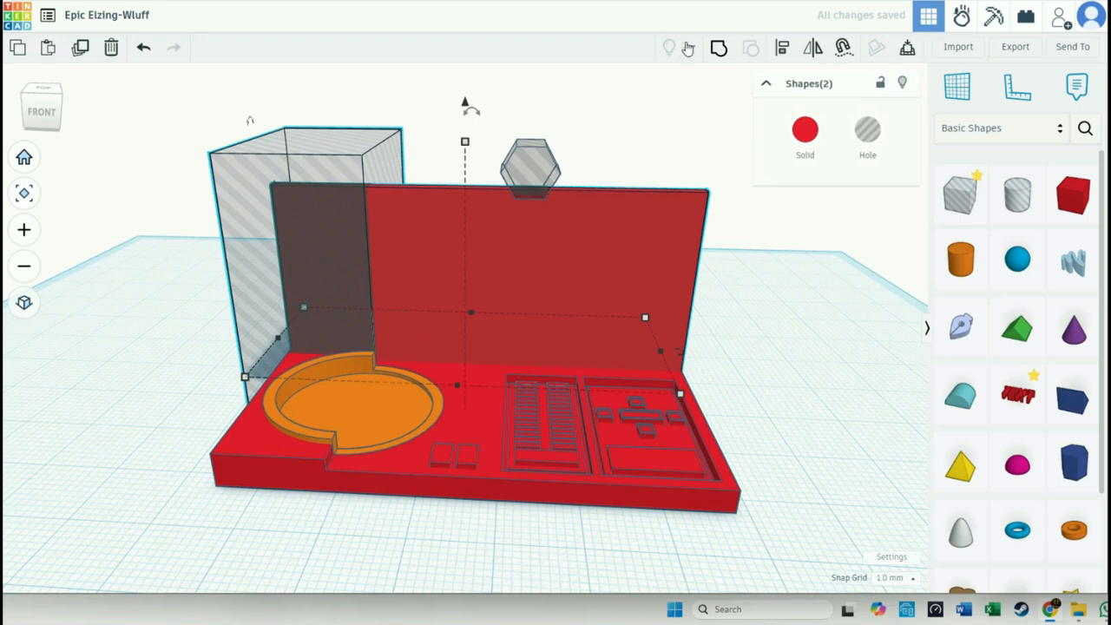
pyautogui.click(719, 48)
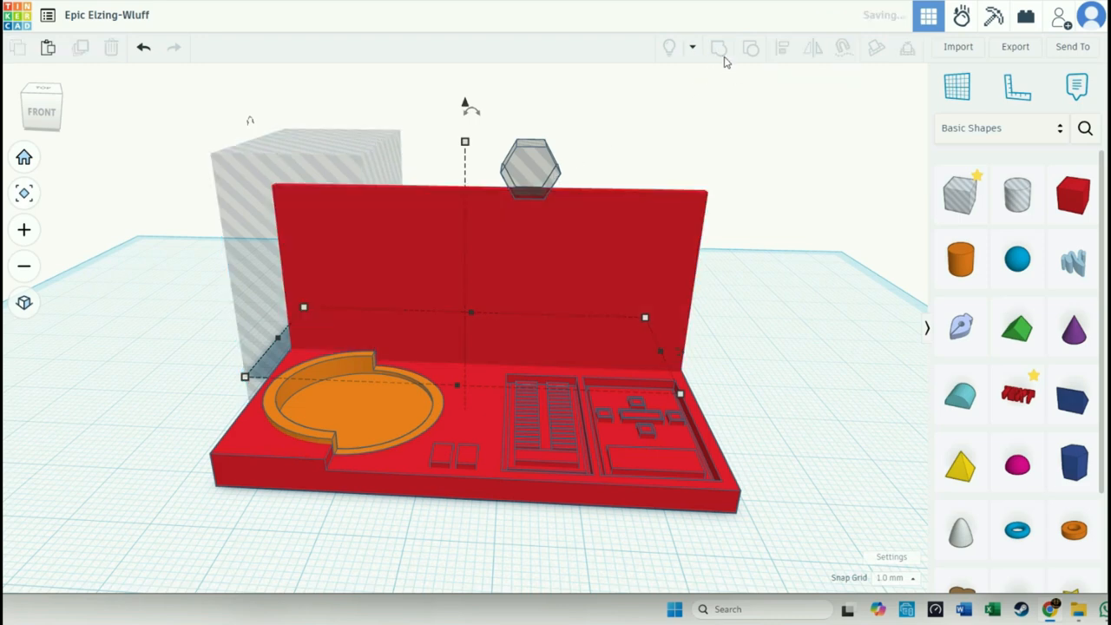
pyautogui.click(774, 318)
# - Group the hexagonal hole with the upright screen to cut the notch in its upper edge
pyautogui.click(541, 176)
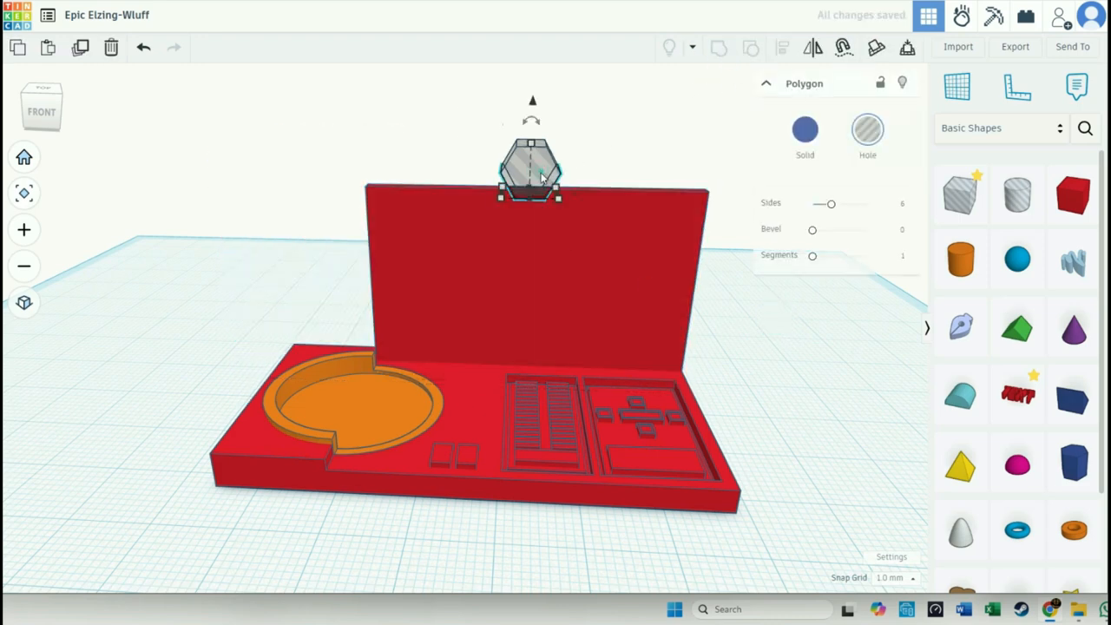
pyautogui.keyDown('shift'); pyautogui.click(565, 252); pyautogui.keyUp('shift')
pyautogui.click(719, 48)
pyautogui.click(790, 337)
pyautogui.moveTo(799, 360); pyautogui.dragTo(815, 399, button='right')
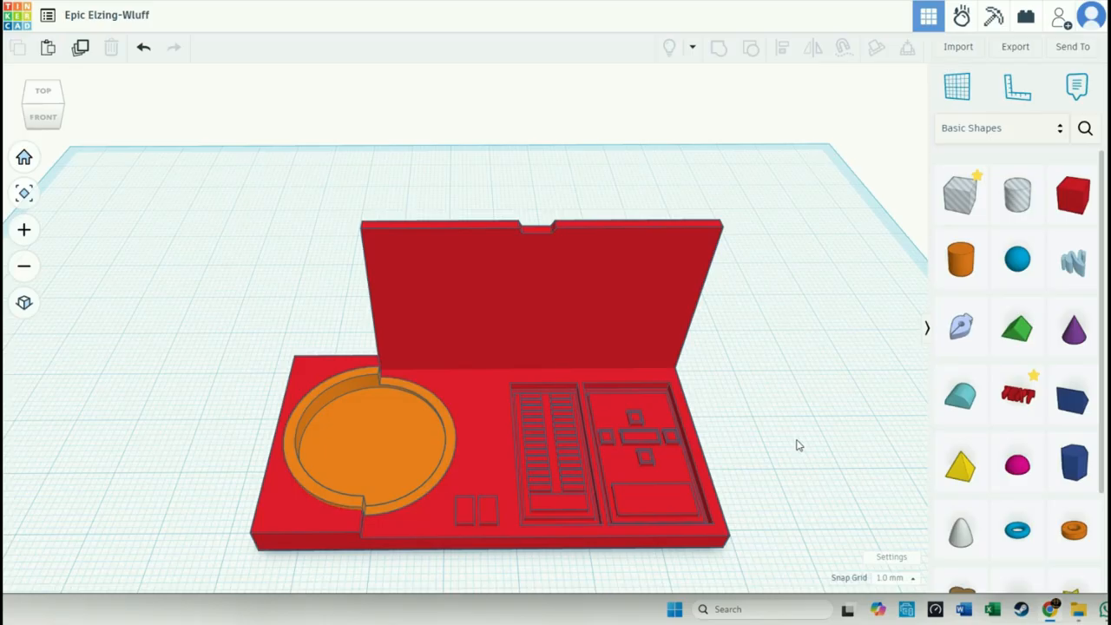
pyautogui.moveTo(797, 444); pyautogui.dragTo(796, 439, button='right')
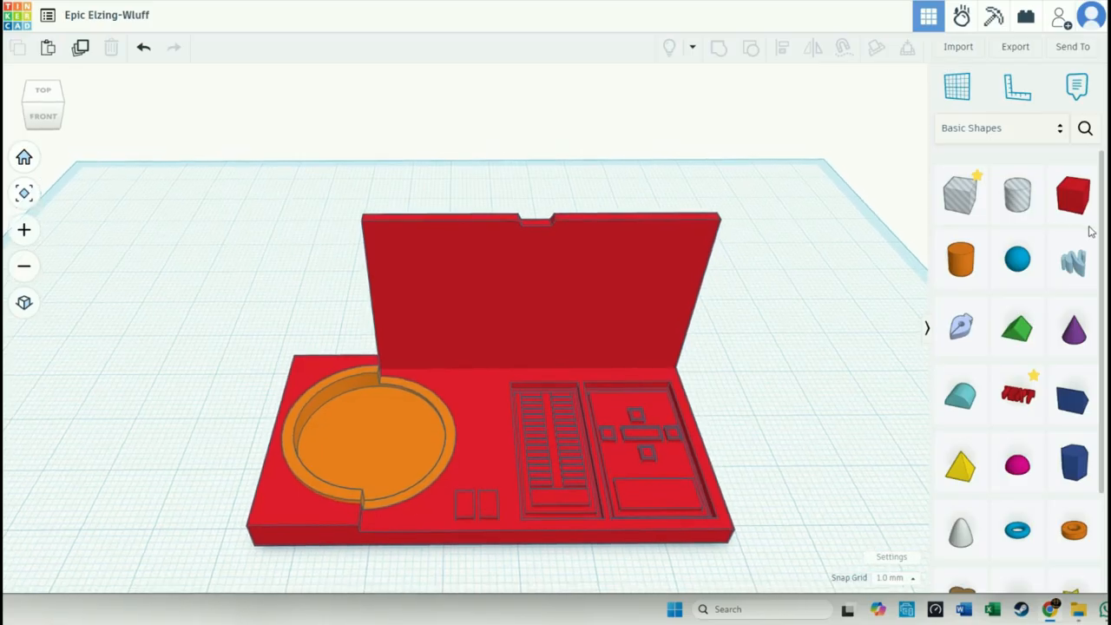
# - Add a box as a hole and stretch it into a thin slab 27 mm high across the screen's front face, inside its edges
pyautogui.moveTo(1071, 200); pyautogui.dragTo(450, 413)
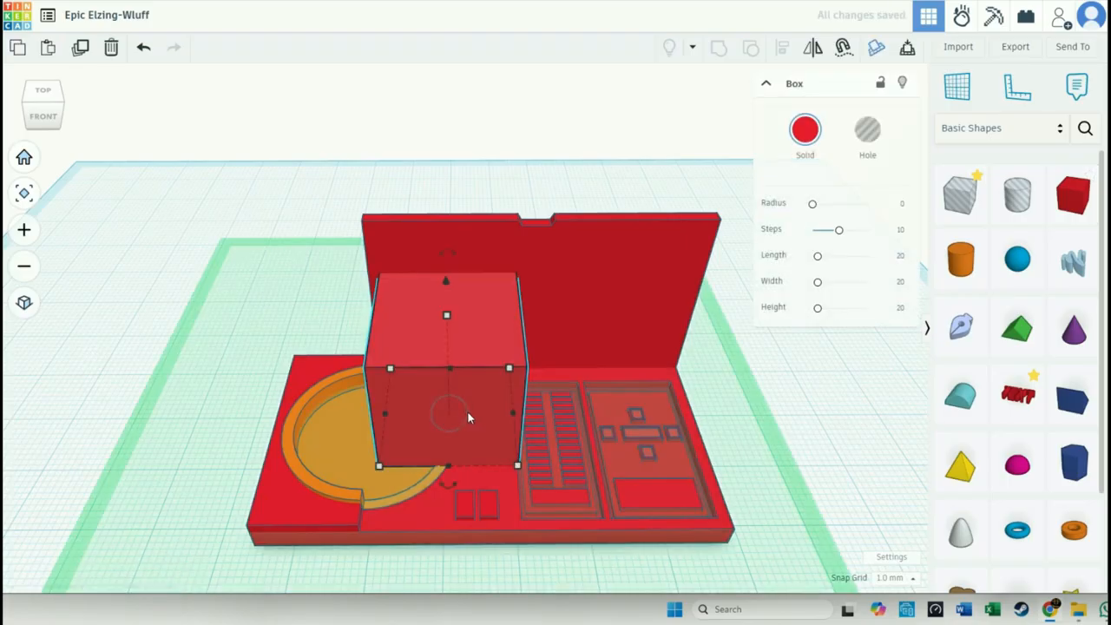
pyautogui.click(868, 132)
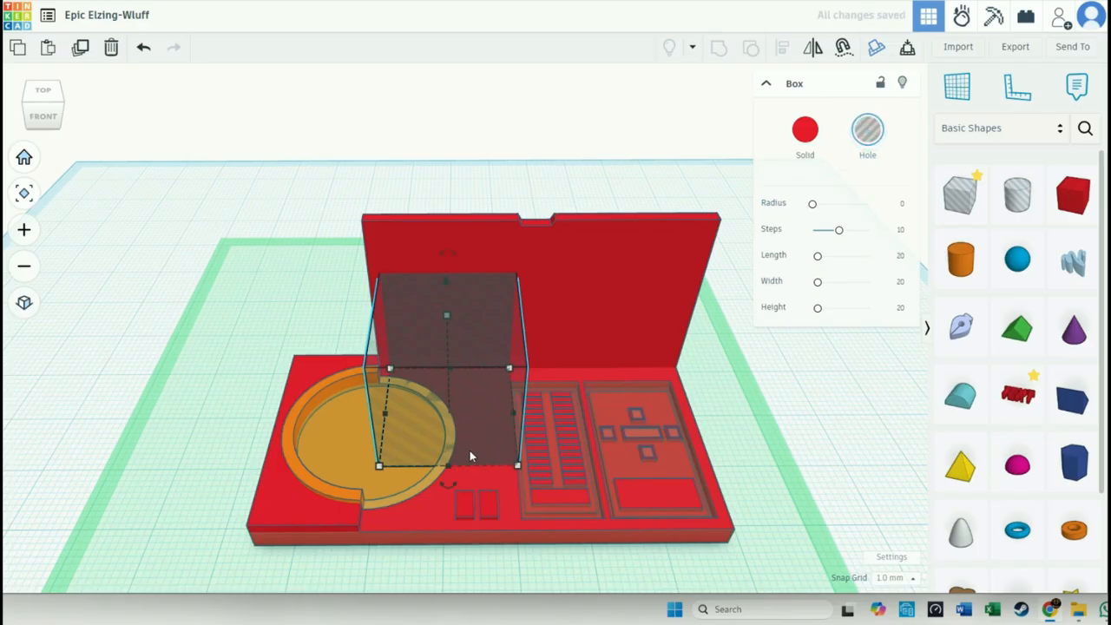
pyautogui.moveTo(449, 470); pyautogui.dragTo(667, 370)
pyautogui.moveTo(538, 280); pyautogui.dragTo(541, 241)
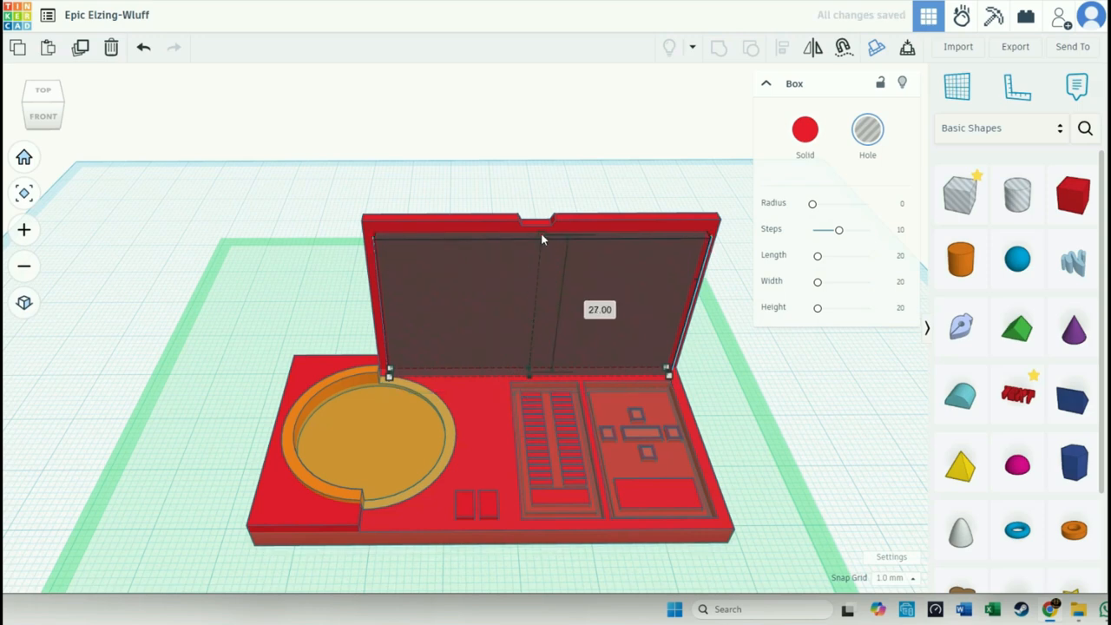
pyautogui.moveTo(543, 240); pyautogui.dragTo(542, 239)
pyautogui.click(814, 420)
pyautogui.moveTo(811, 414); pyautogui.dragTo(663, 320, button='right')
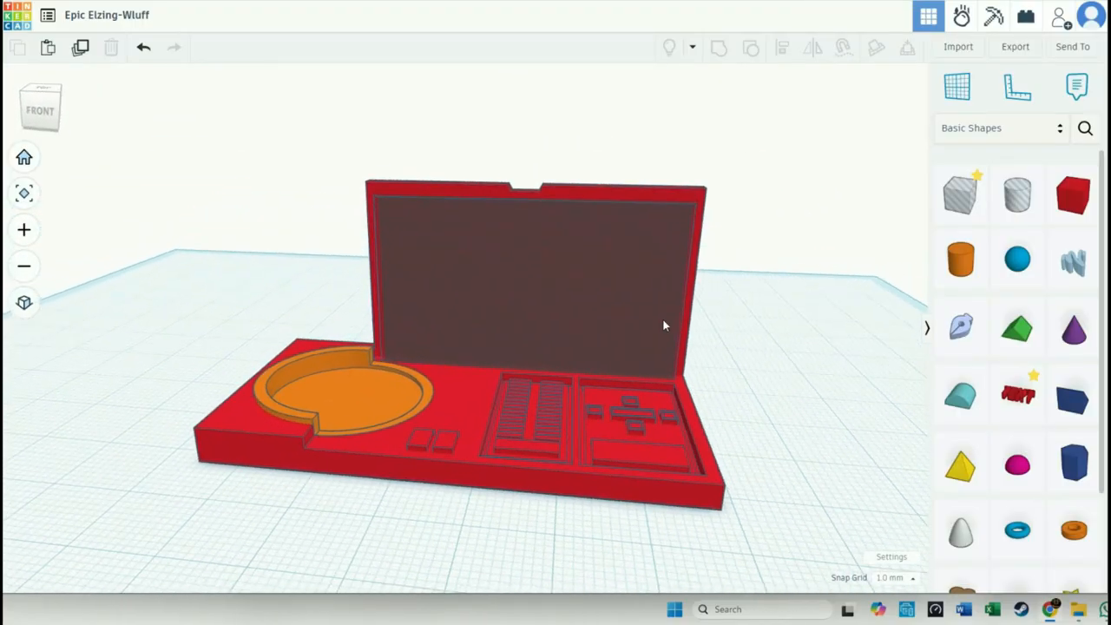
# - Group the thin box hole with the upright screen to recess the display area
pyautogui.click(596, 296)
pyautogui.moveTo(532, 163); pyautogui.dragTo(530, 199)
pyautogui.keyDown('shift'); pyautogui.click(579, 198); pyautogui.keyUp('shift')
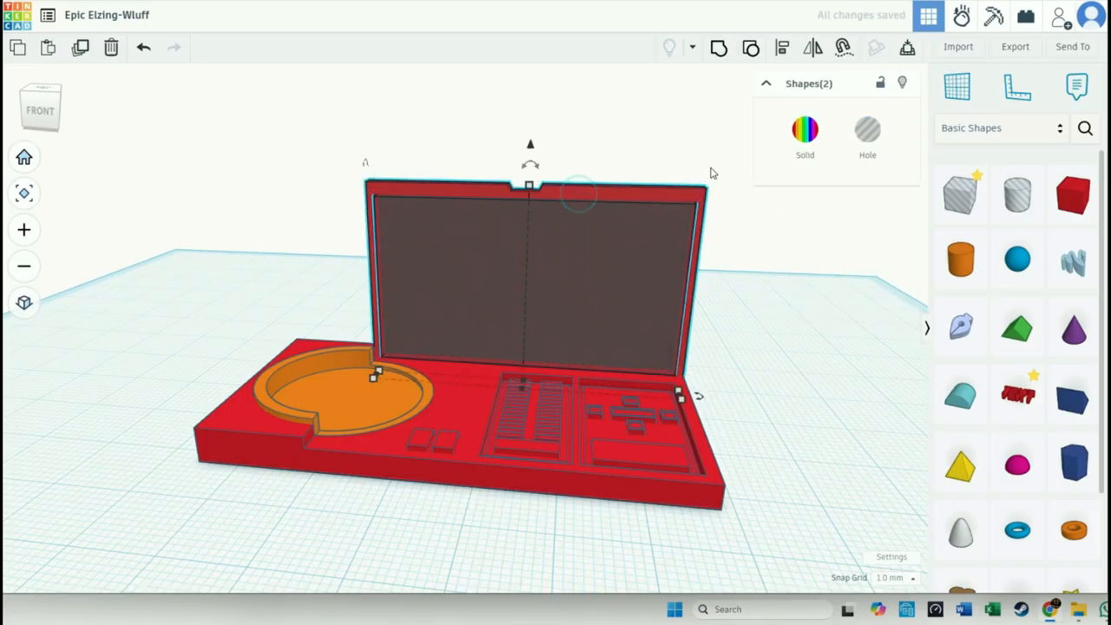
pyautogui.click(719, 47)
pyautogui.click(841, 312)
pyautogui.moveTo(828, 337); pyautogui.dragTo(720, 421, button='right')
# - Select all shapes of the device and group them into one object
pyautogui.moveTo(1110, 105); pyautogui.dragTo(500, 80)
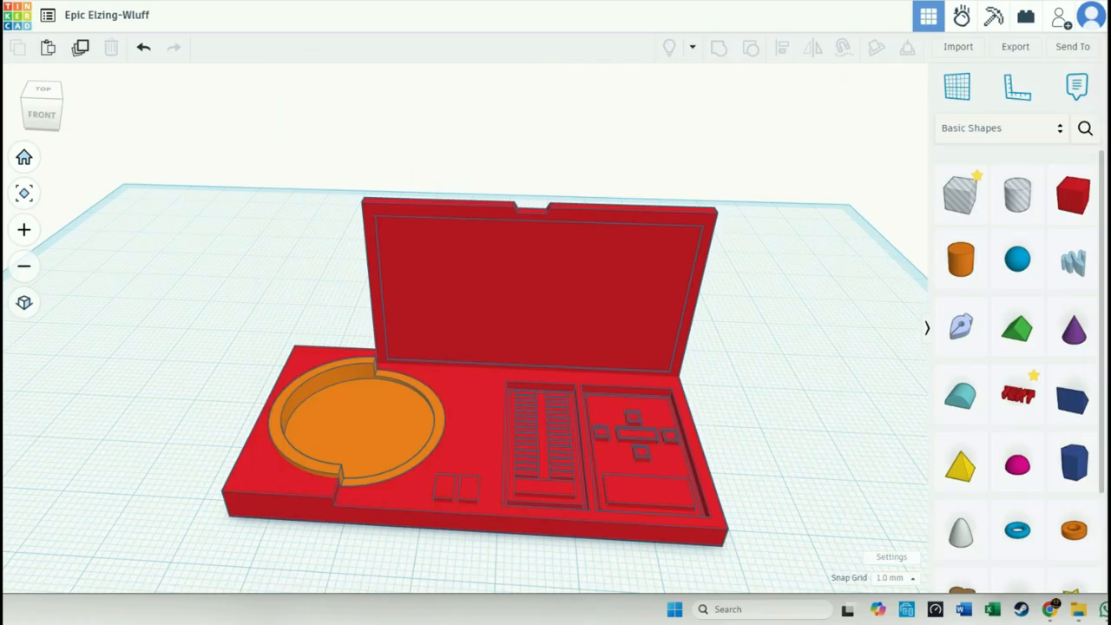
pyautogui.scroll(-1, 829, 440)
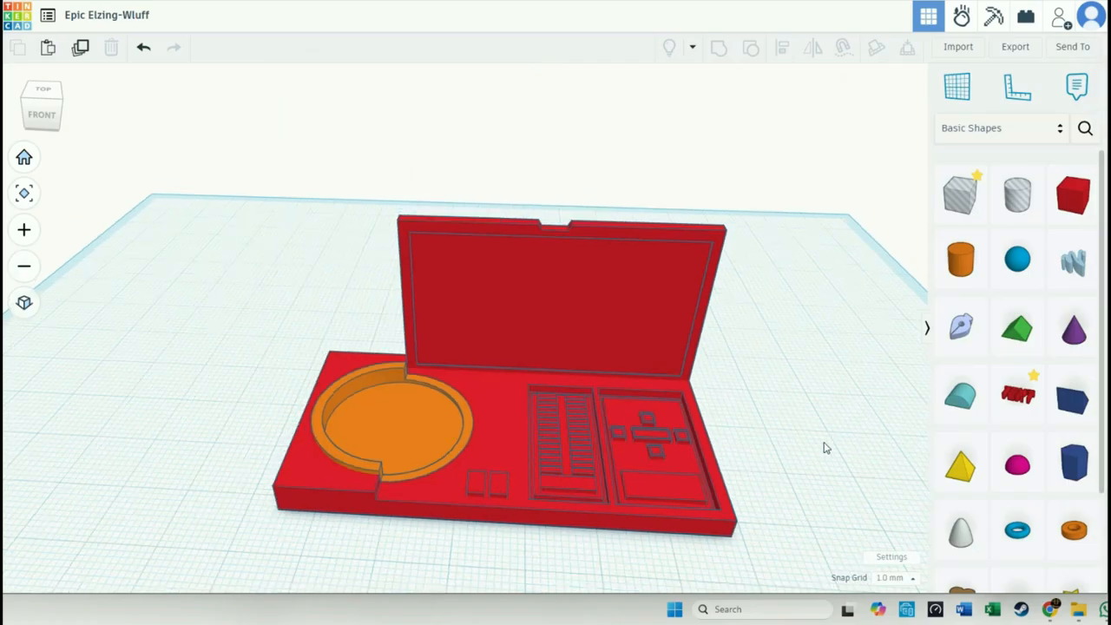
pyautogui.moveTo(815, 452); pyautogui.dragTo(830, 481, button='right')
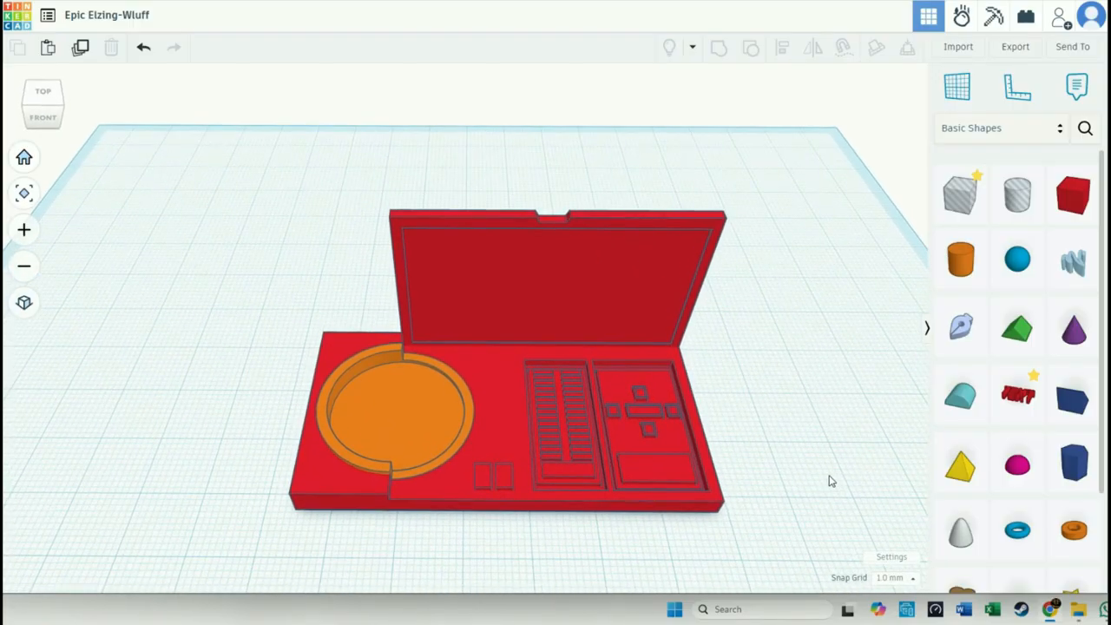
pyautogui.scroll(-1, 829, 481)
pyautogui.click(672, 493)
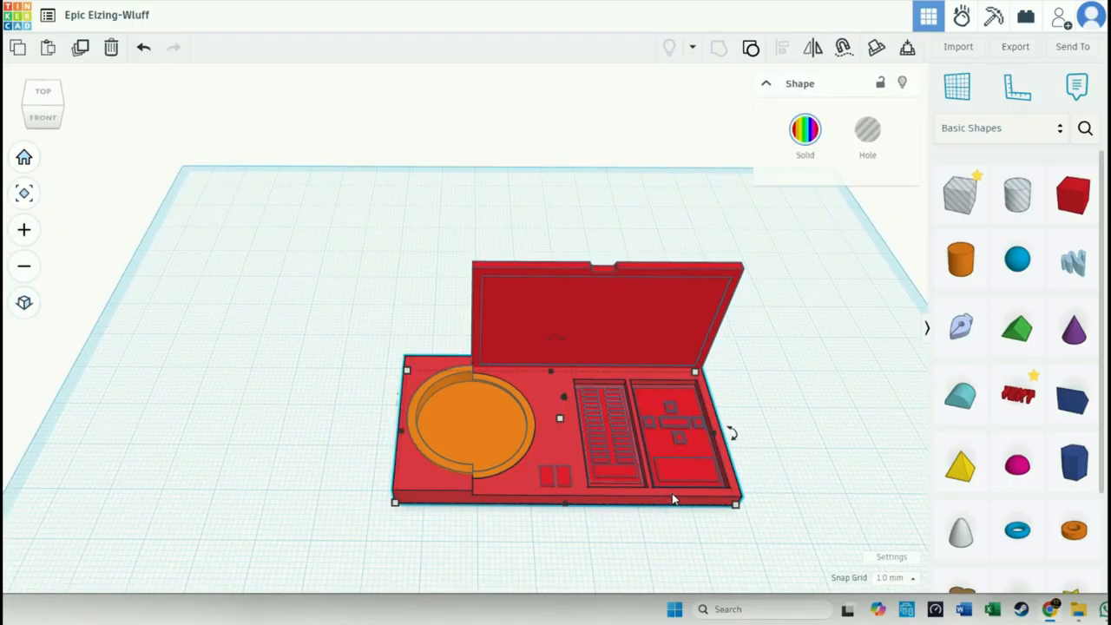
pyautogui.hotkey('ctrl', 'a')
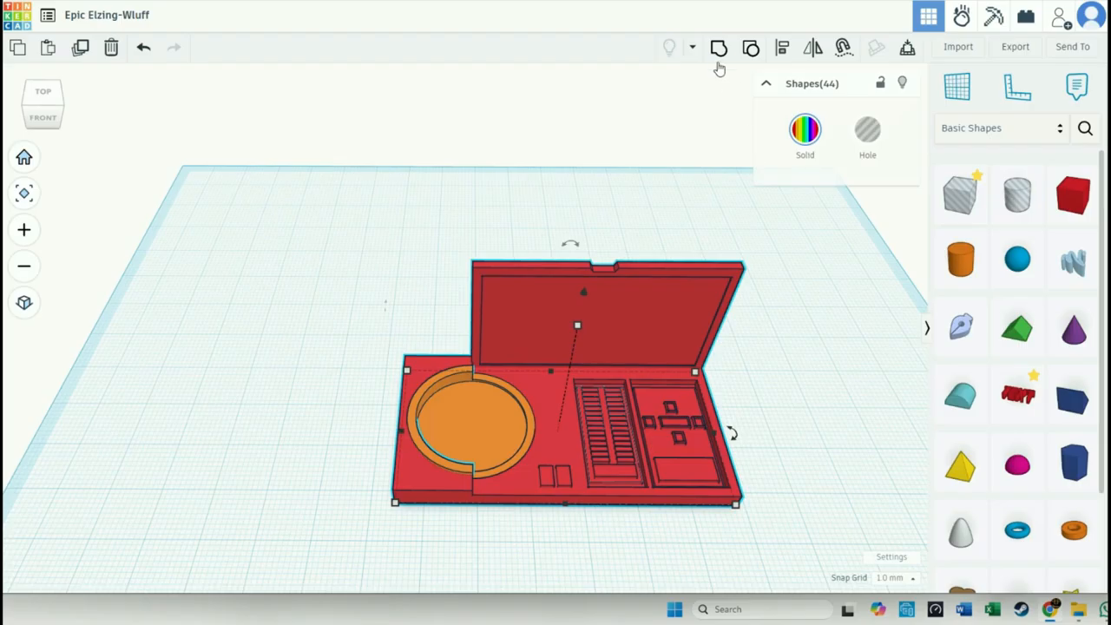
pyautogui.click(718, 50)
pyautogui.click(781, 368)
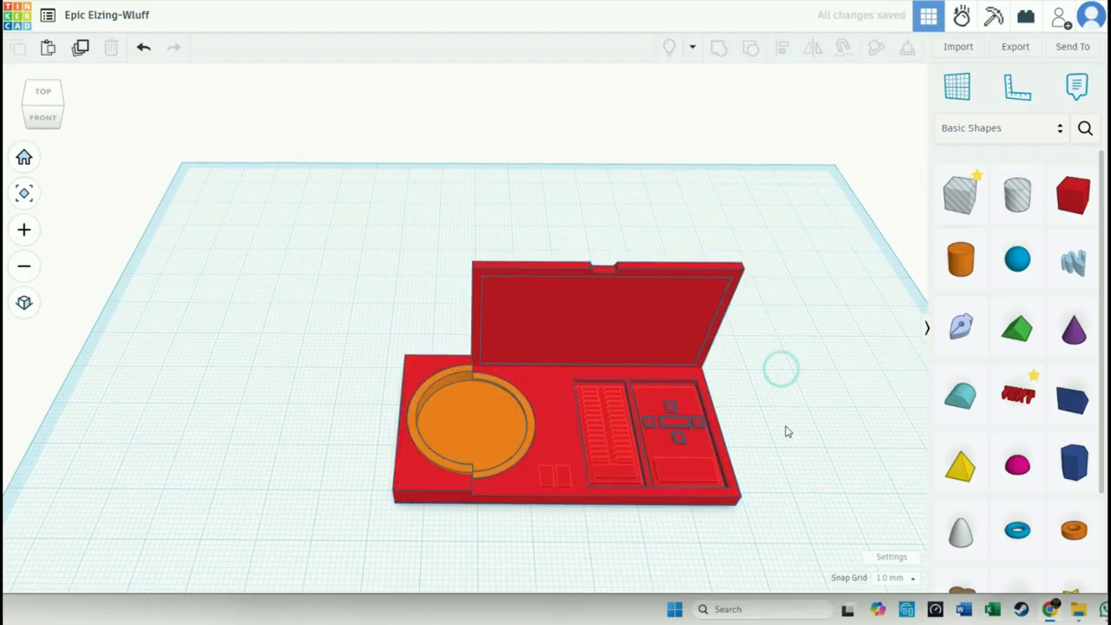
pyautogui.moveTo(788, 438); pyautogui.dragTo(790, 486, button='right')
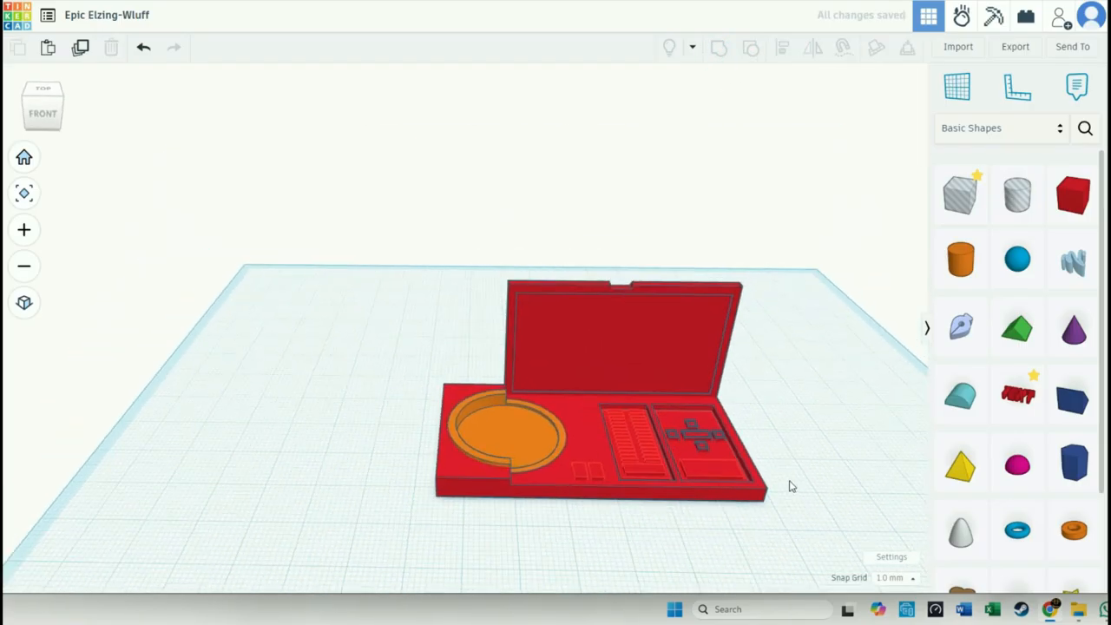
# - Scale the grouped device down proportionally to 19.41 by 9.71 mm
pyautogui.click(683, 486)
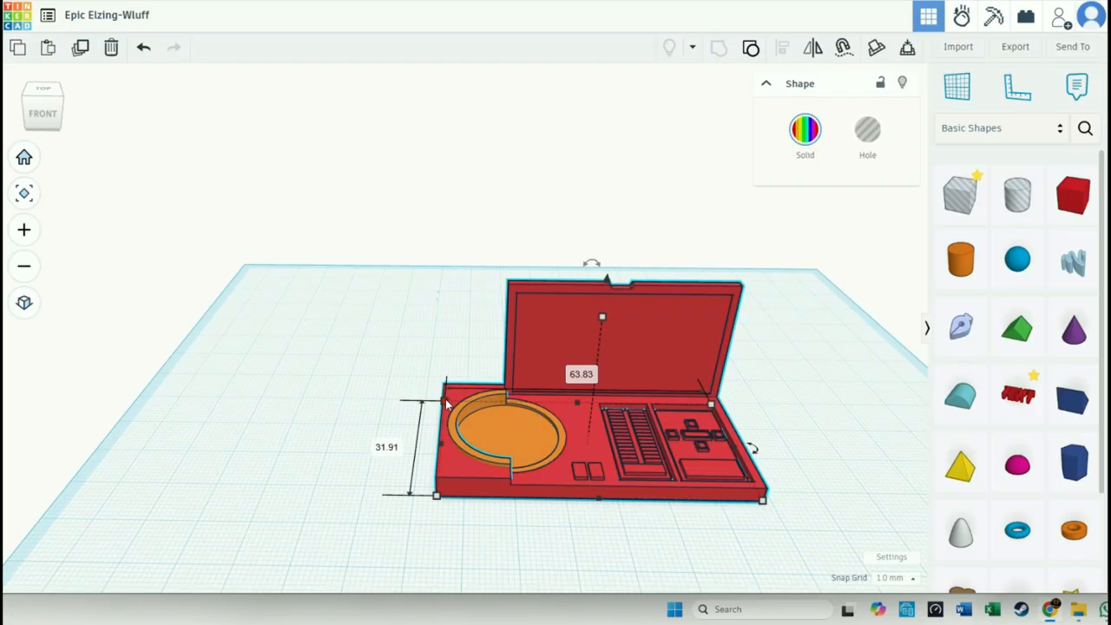
pyautogui.moveTo(446, 404); pyautogui.dragTo(661, 494)
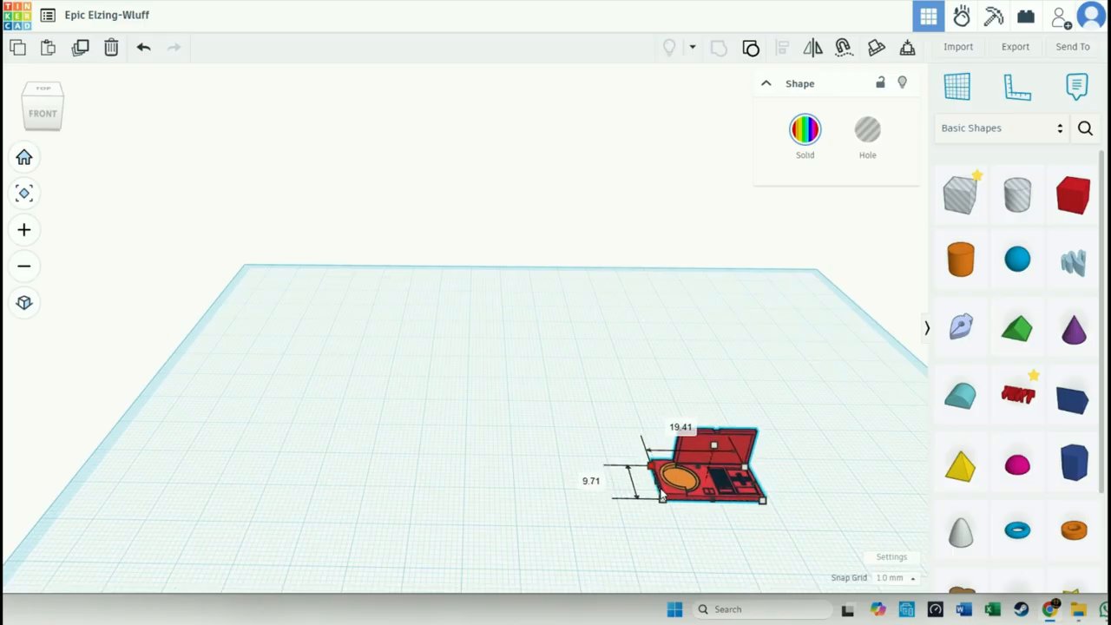
pyautogui.click(694, 526)
pyautogui.moveTo(694, 526); pyautogui.dragTo(327, 436, button='right')
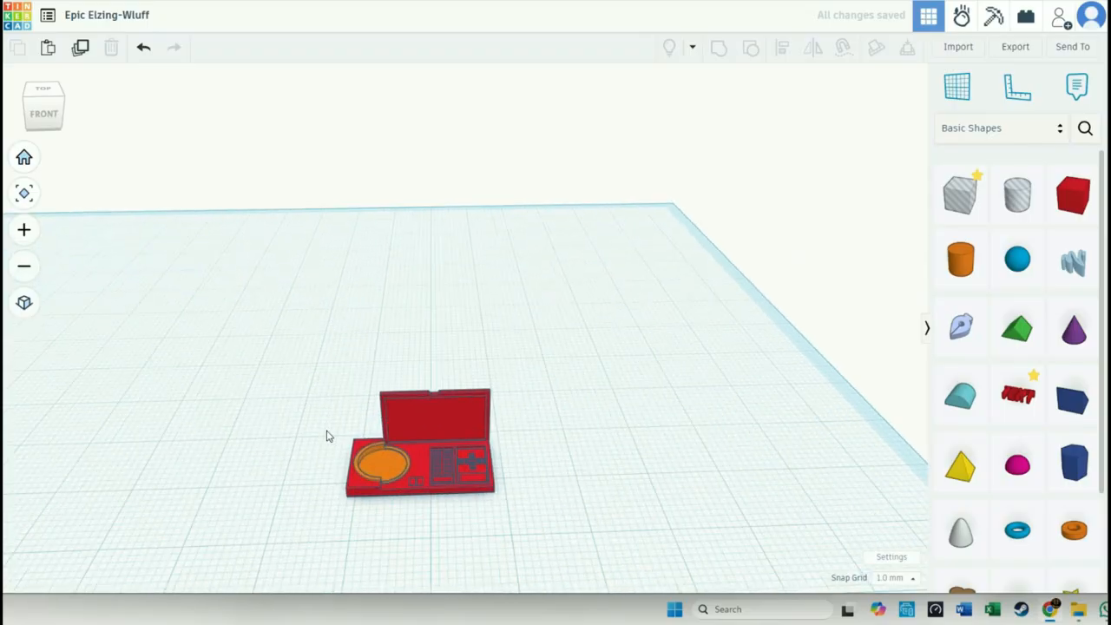
# - Rename the design as TemPad_MZ
pyautogui.scroll(5, 581, 484)
pyautogui.scroll(-2, 585, 485)
pyautogui.moveTo(623, 497); pyautogui.dragTo(623, 518, button='right')
pyautogui.moveTo(623, 517); pyautogui.dragTo(702, 387, button='middle')
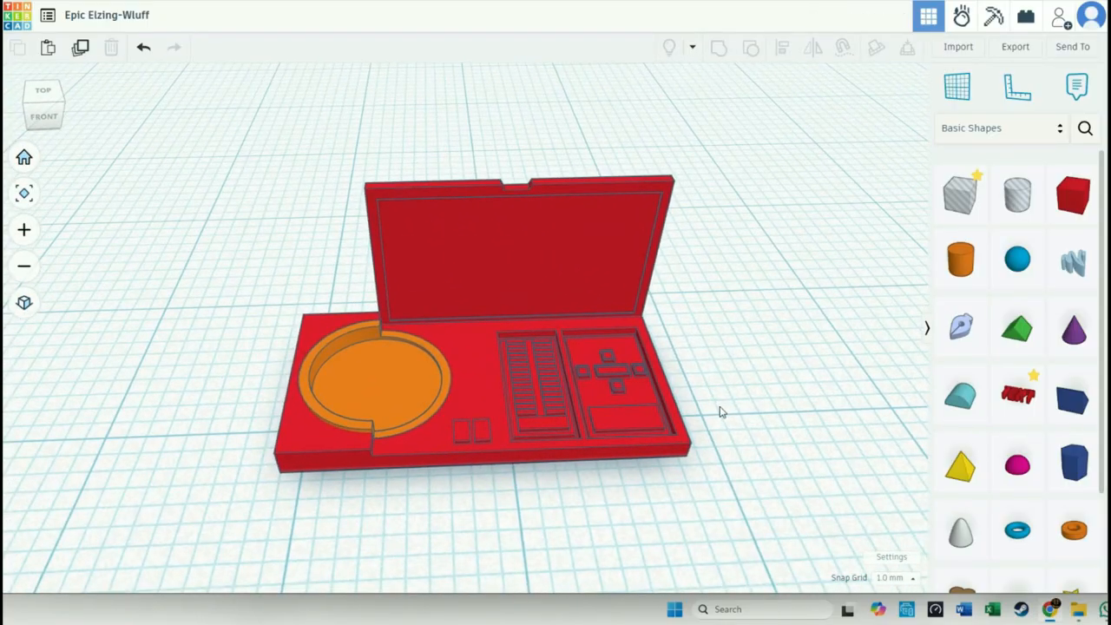
pyautogui.click(127, 26)
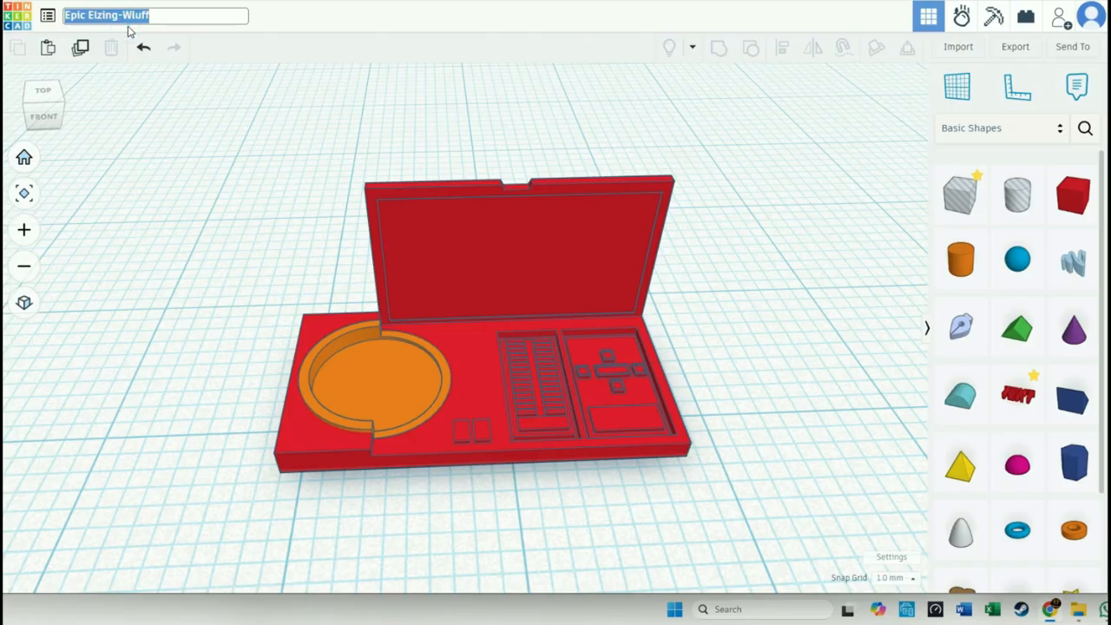
pyautogui.write('then')
pyautogui.press('BackSpace')
pyautogui.press('BackSpace')
pyautogui.press('BackSpace')
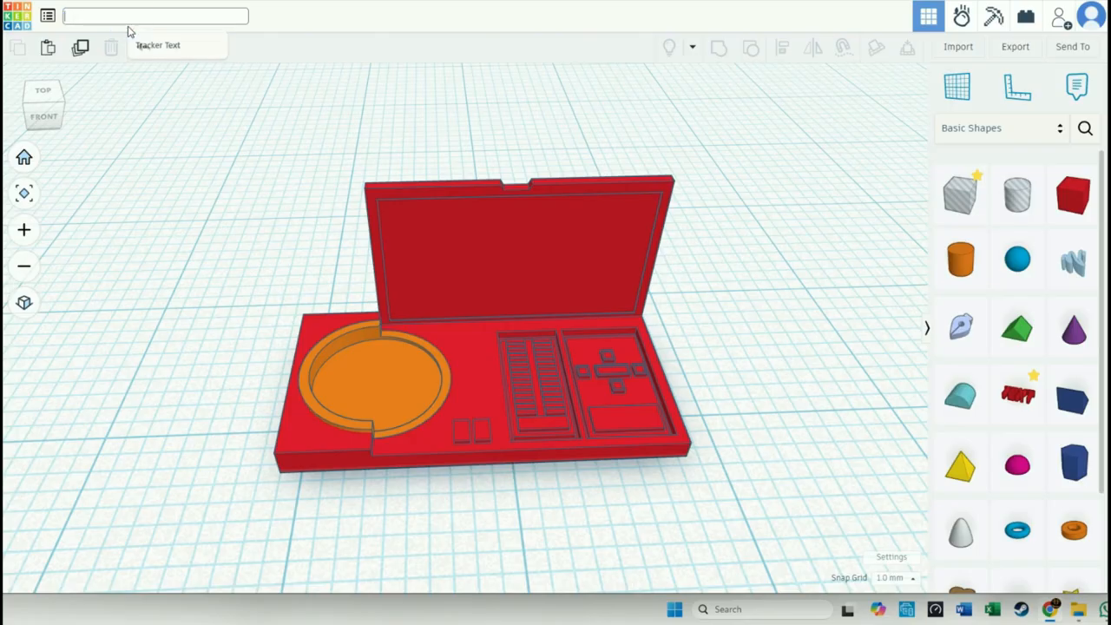
pyautogui.write('Temp')
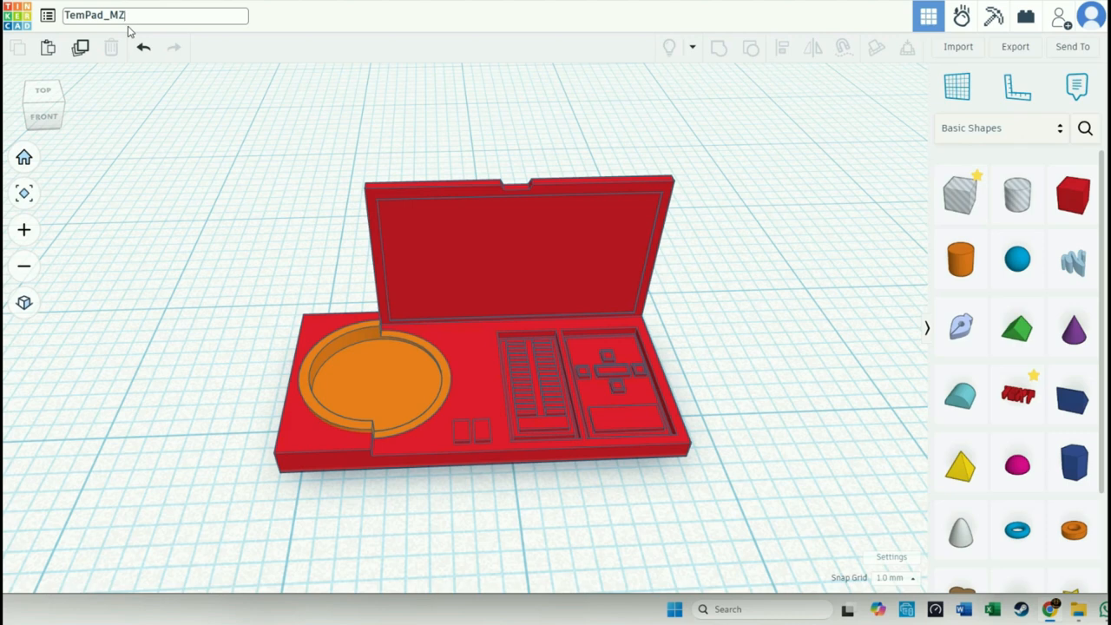
pyautogui.click(818, 135)
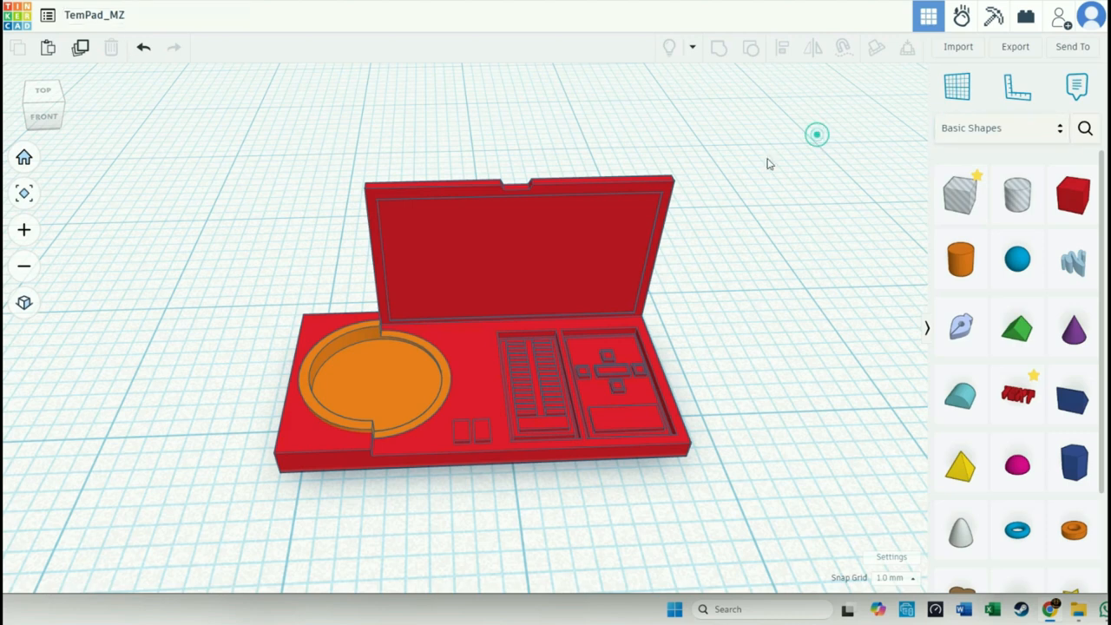
# - Return to the dashboard, open the details of the TemPad_MZ design and show it in the interactive 3D view
pyautogui.click(13, 23)
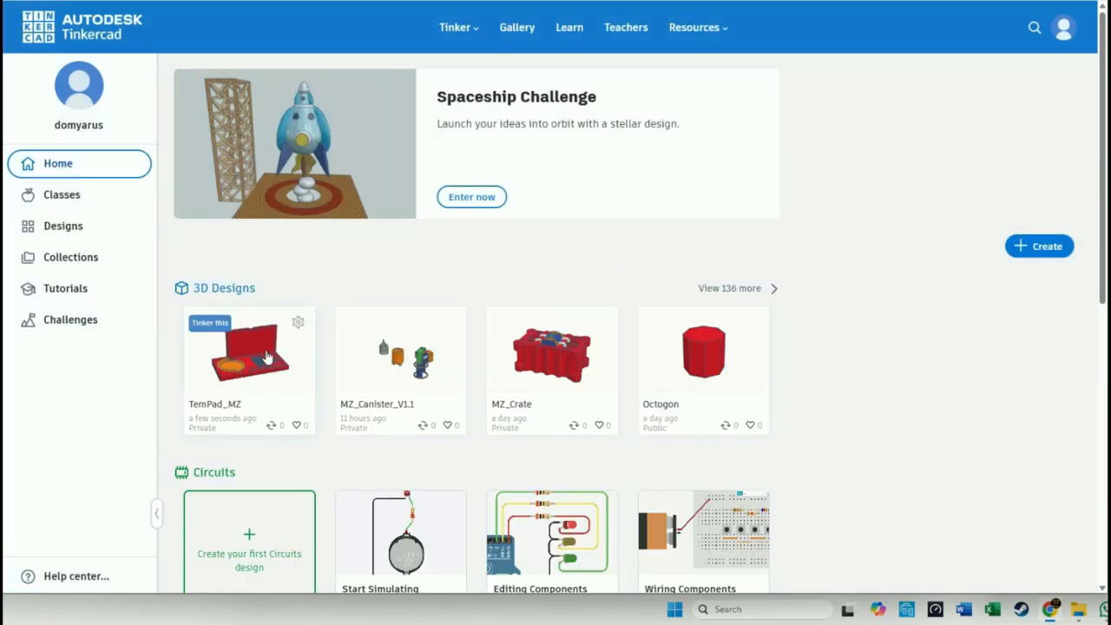
pyautogui.click(249, 368)
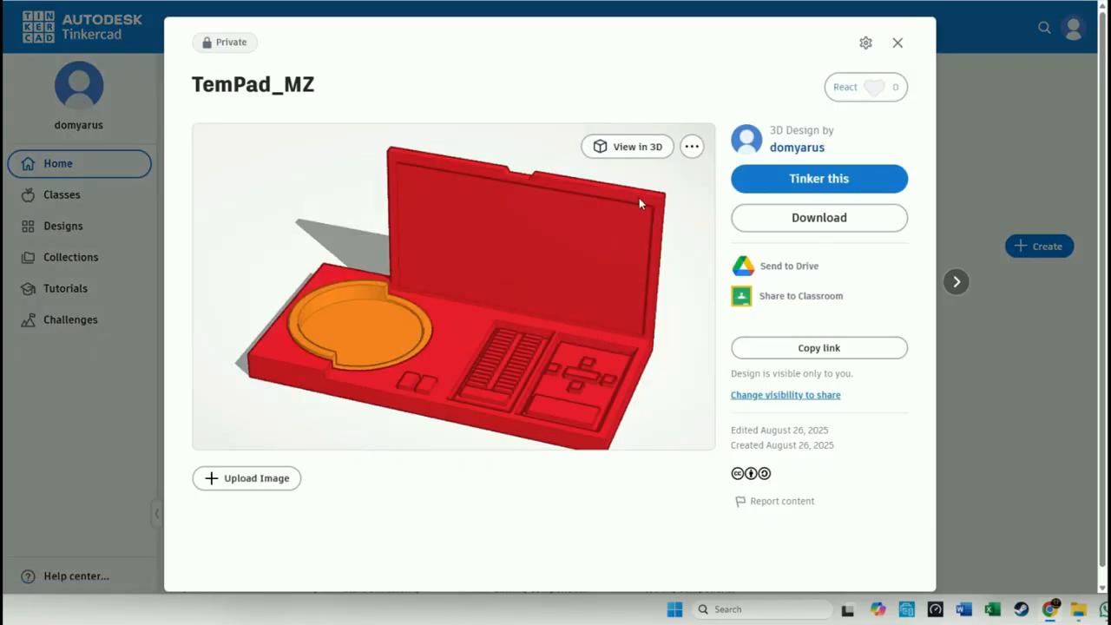
pyautogui.click(638, 147)
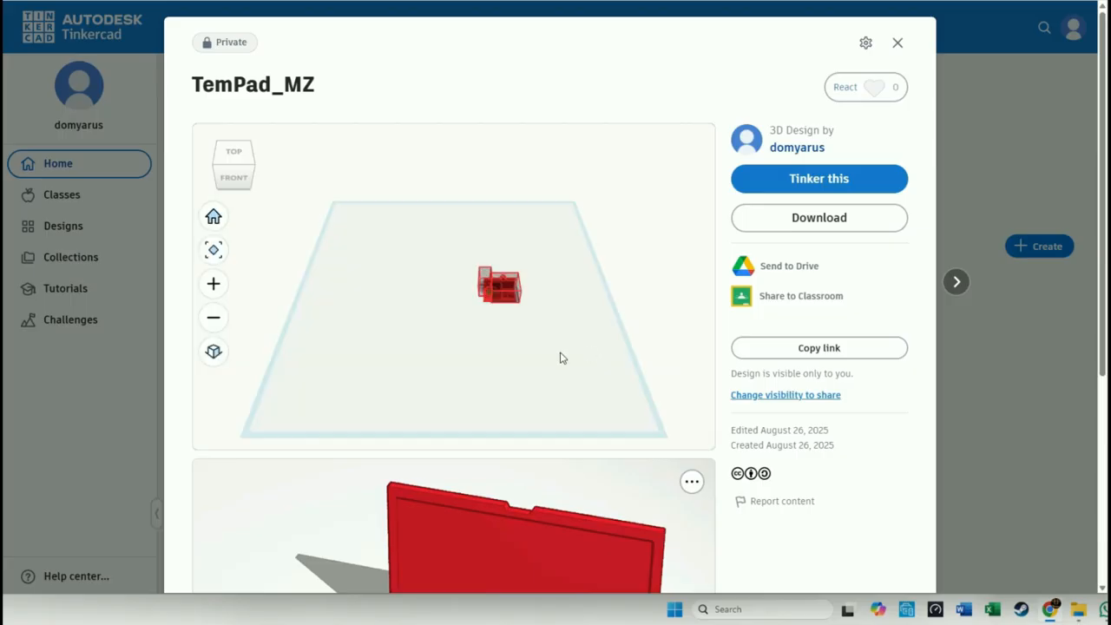
# - Frame the TemPad closely in the 3D preview and capture a screenshot region covering the design title, model and sharing options
pyautogui.moveTo(556, 360)
pyautogui.mouseDown()
pyautogui.moveTo(544, 379)
pyautogui.moveTo(503, 371)
pyautogui.moveTo(580, 361)
pyautogui.moveTo(579, 348)
pyautogui.moveTo(566, 364)
pyautogui.mouseUp()
pyautogui.scroll(10, 504, 301)
pyautogui.scroll(-3, 547, 350)
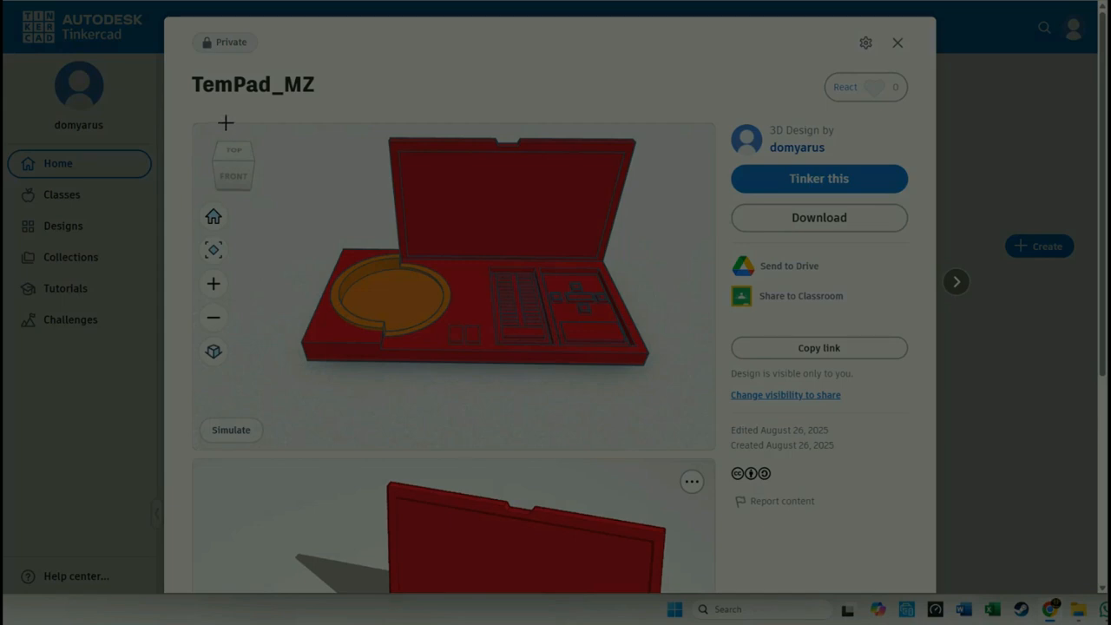
pyautogui.moveTo(178, 71); pyautogui.dragTo(935, 455)
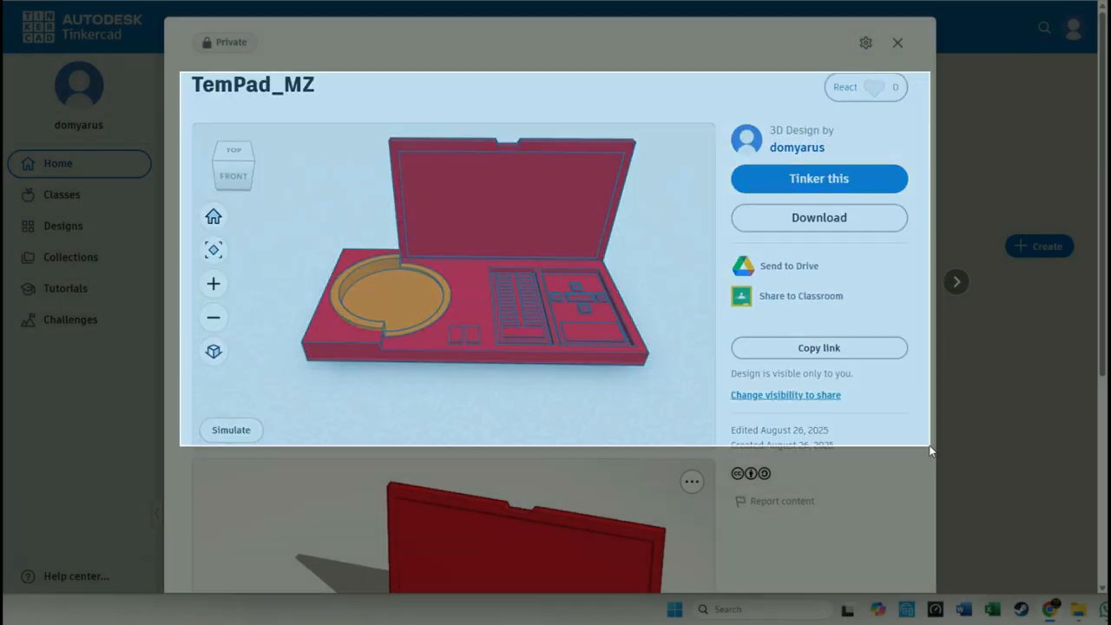